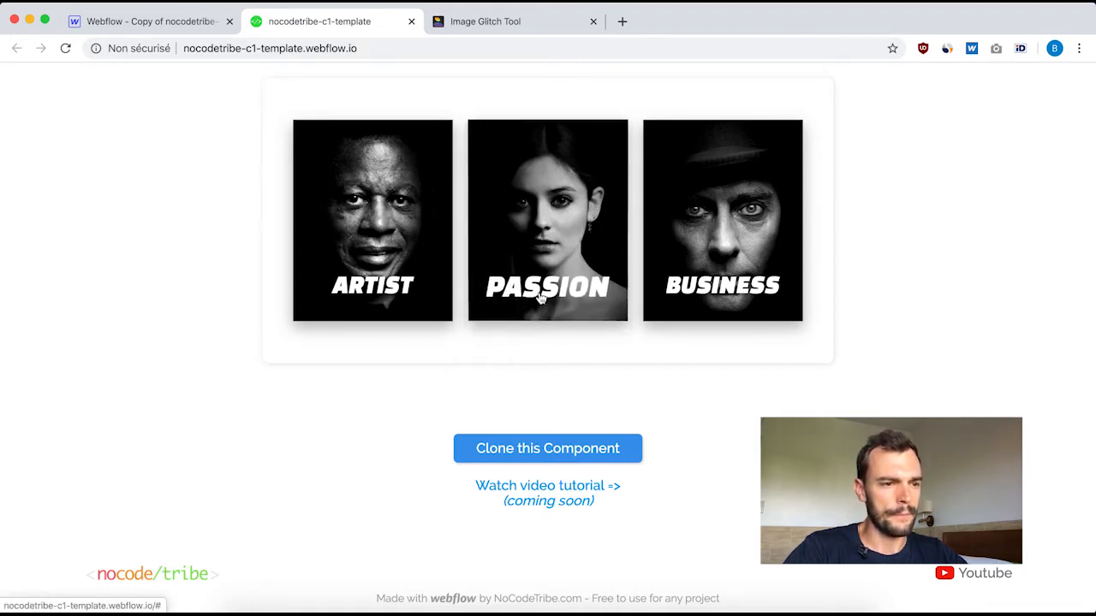
# Switch to the Webflow project and look over the TEMPLATE section and the empty NEW section below it.
pyautogui.click(155, 24)
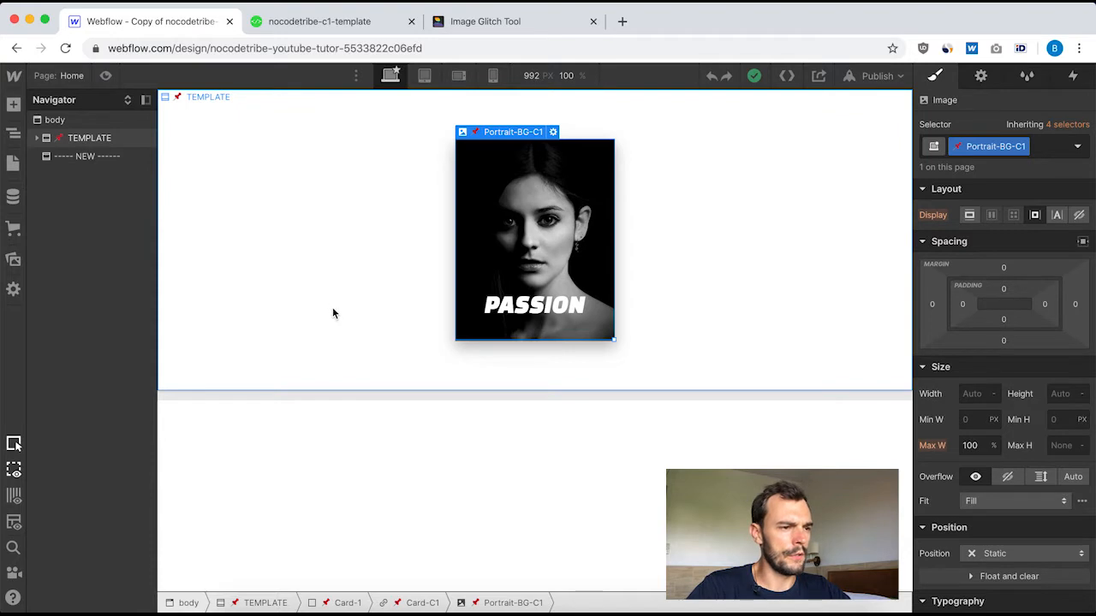
pyautogui.click(363, 203)
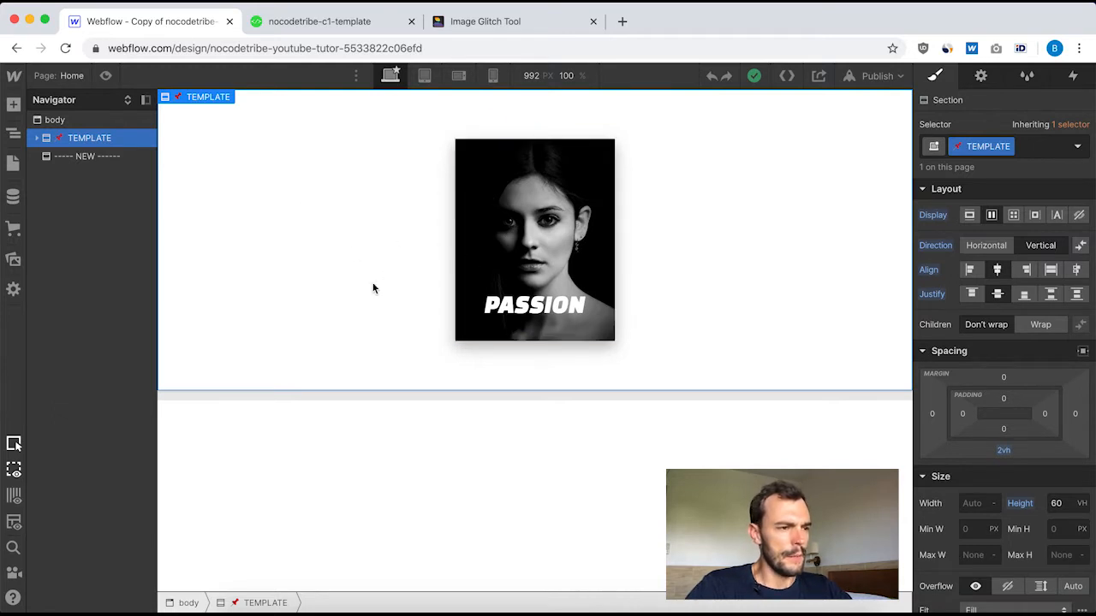
pyautogui.scroll(-2, 420, 455)
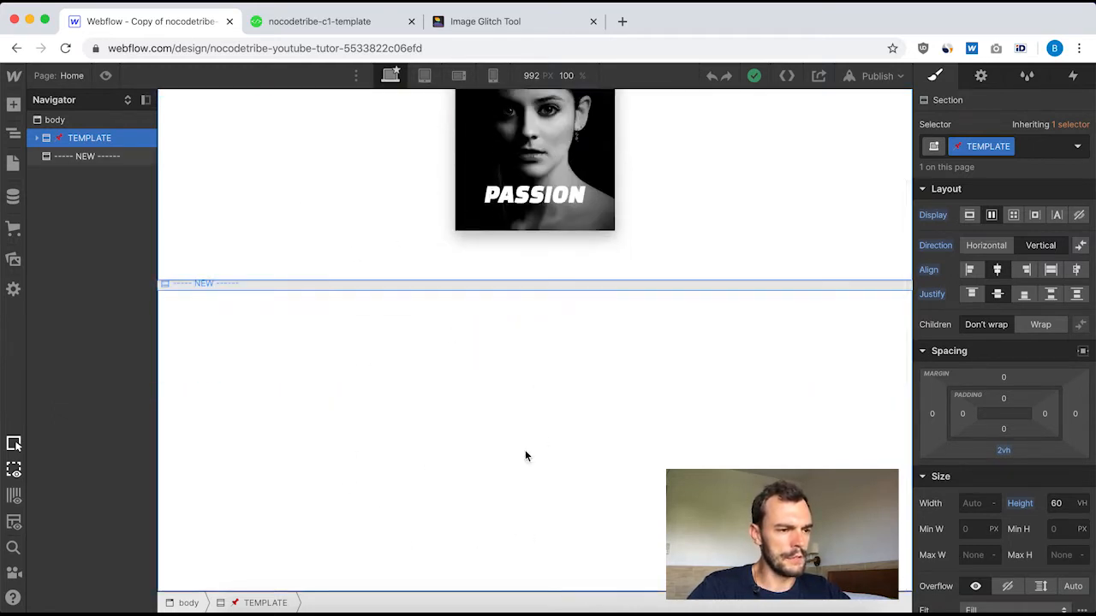
pyautogui.click(523, 380)
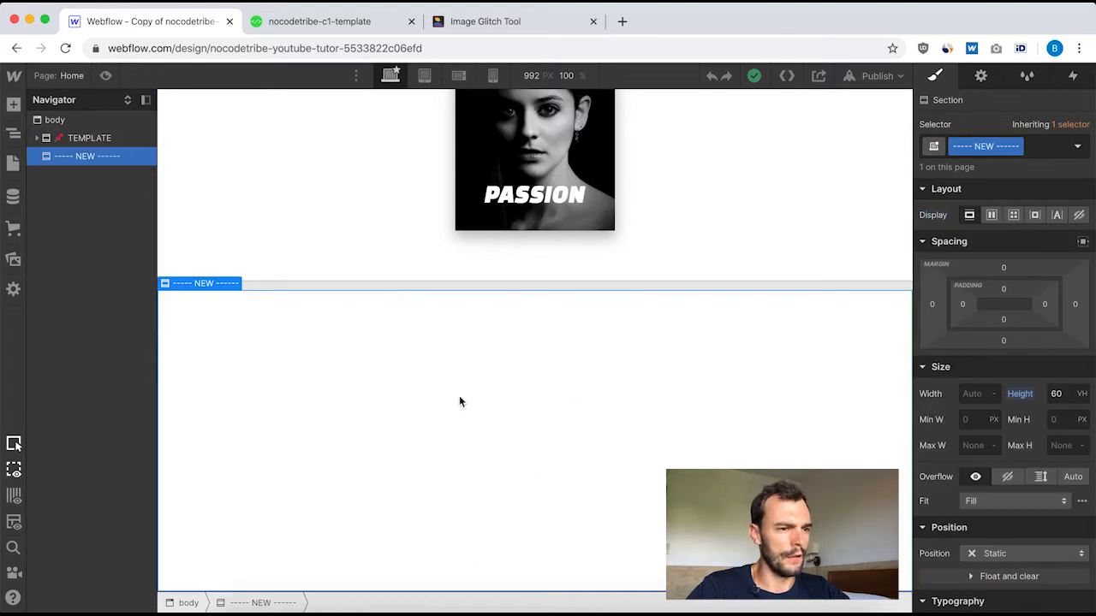
pyautogui.scroll(2, 459, 402)
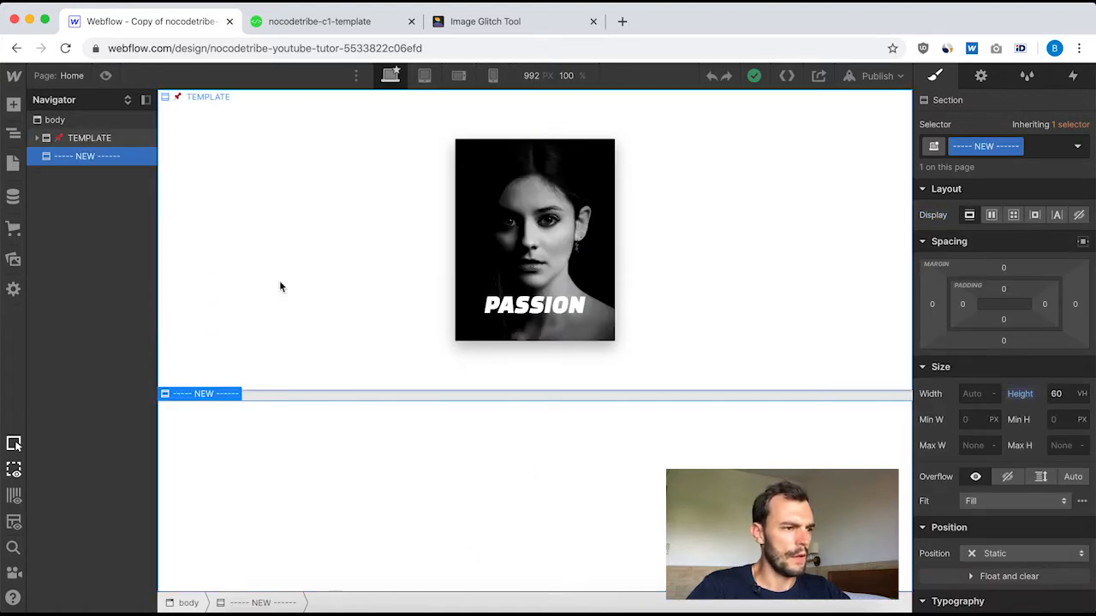
pyautogui.click(178, 217)
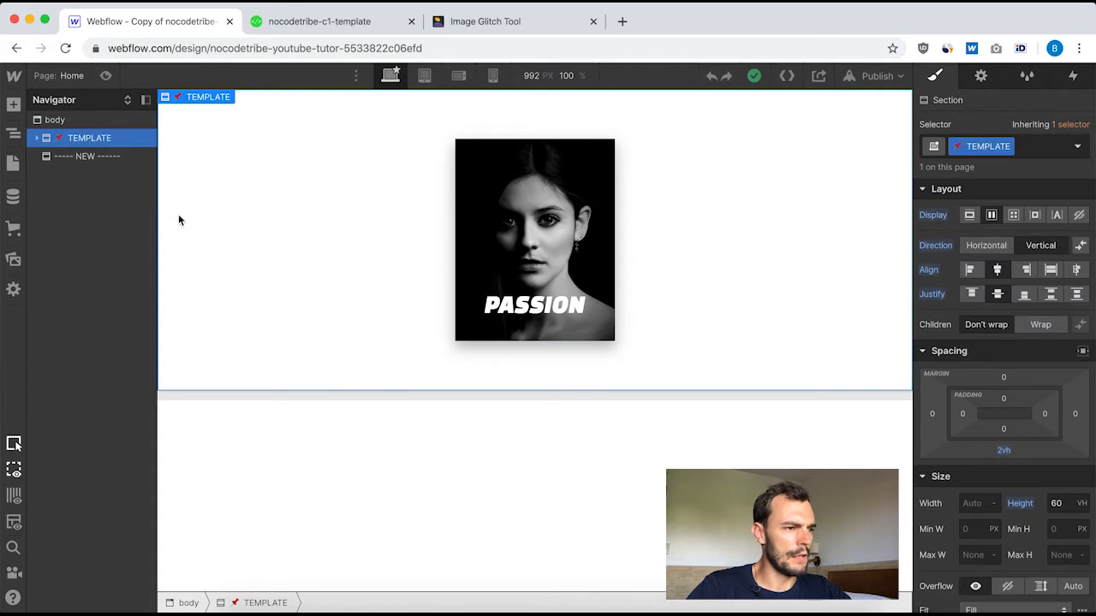
# Examine the TEMPLATE section's nested structure, from Card-1 and Card-C1 through its images to the text block inside Text-card-C1.
pyautogui.click(38, 140)
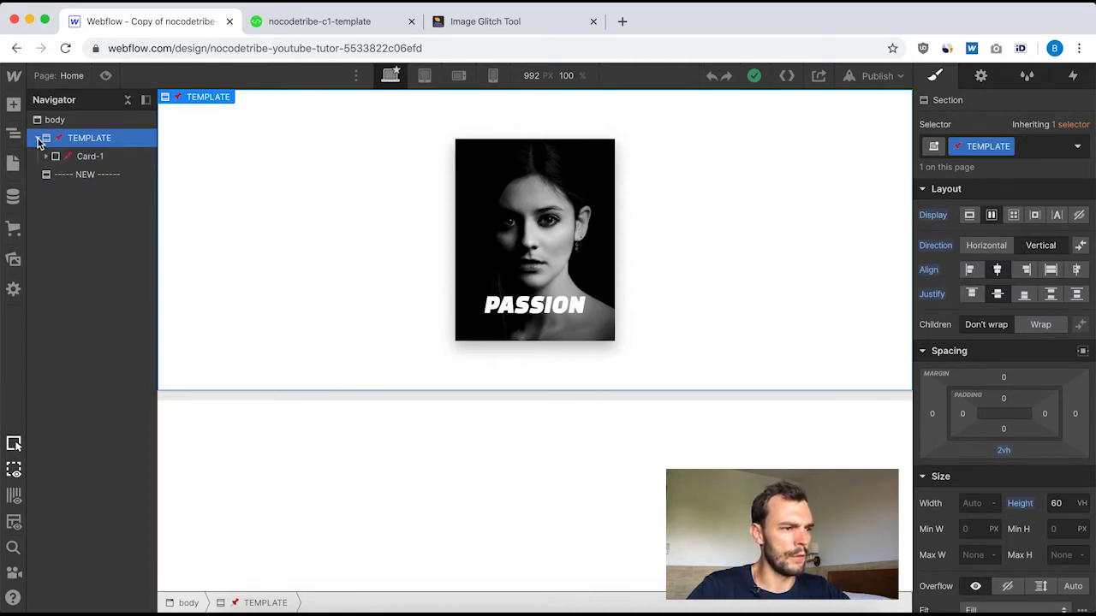
pyautogui.click(86, 159)
pyautogui.click(44, 160)
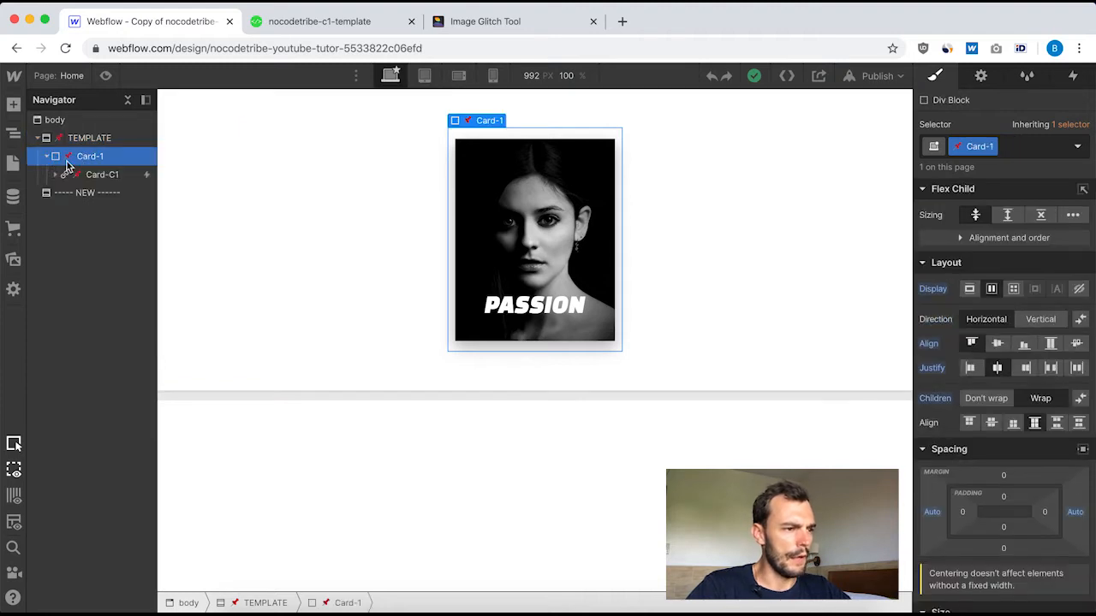
pyautogui.click(94, 177)
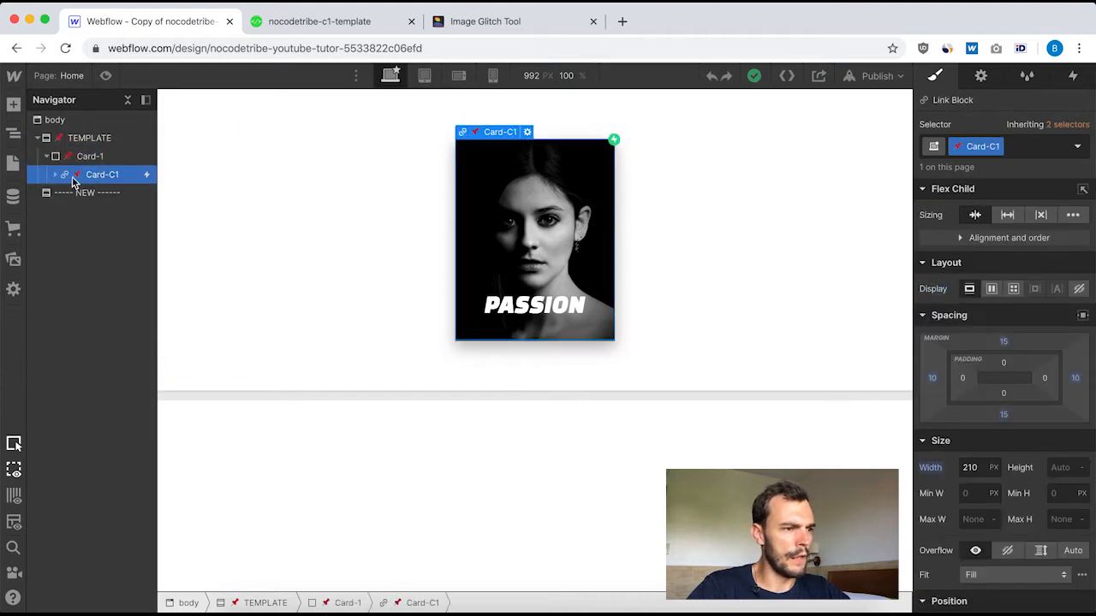
pyautogui.click(57, 177)
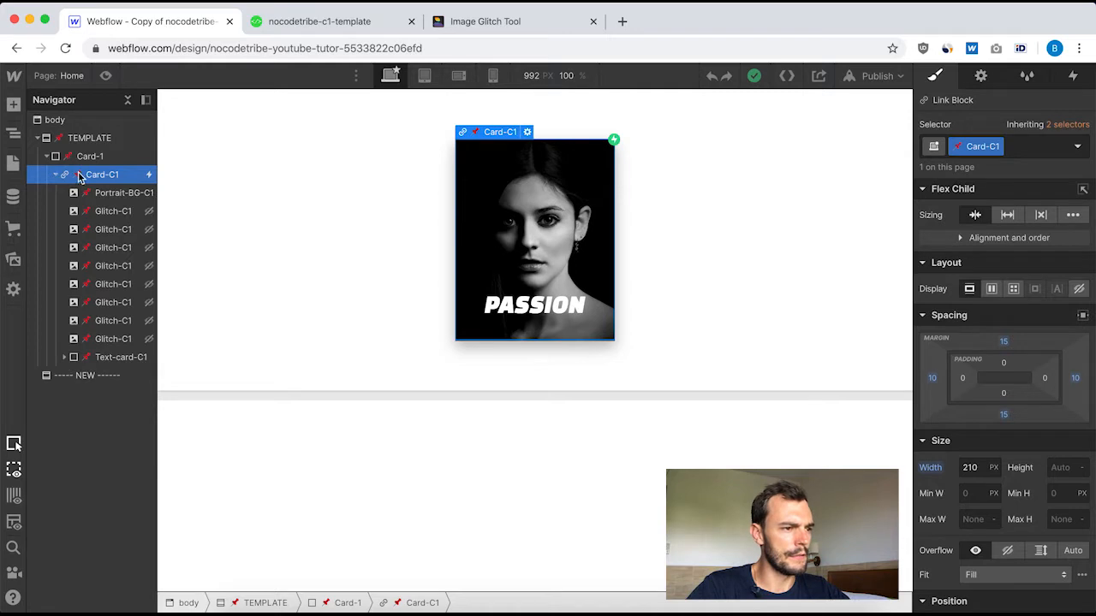
pyautogui.click(107, 192)
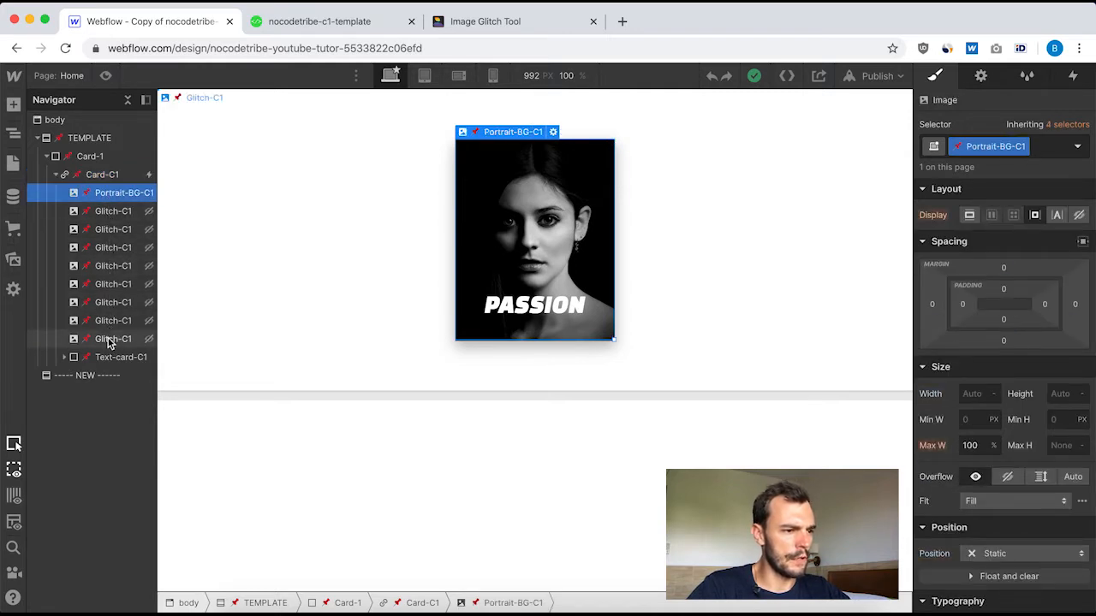
pyautogui.click(65, 358)
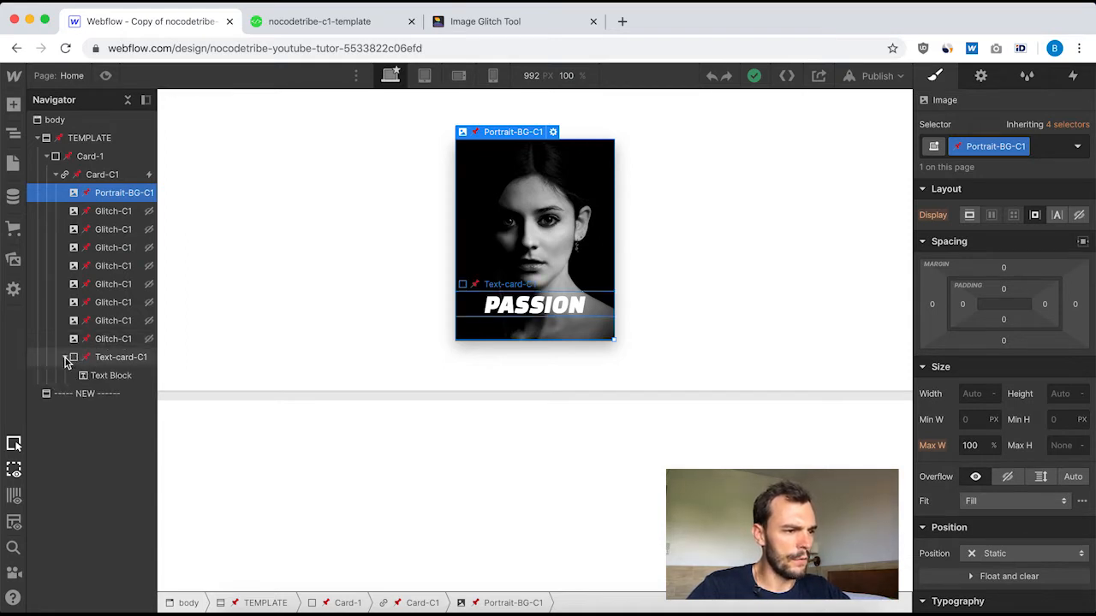
pyautogui.click(111, 377)
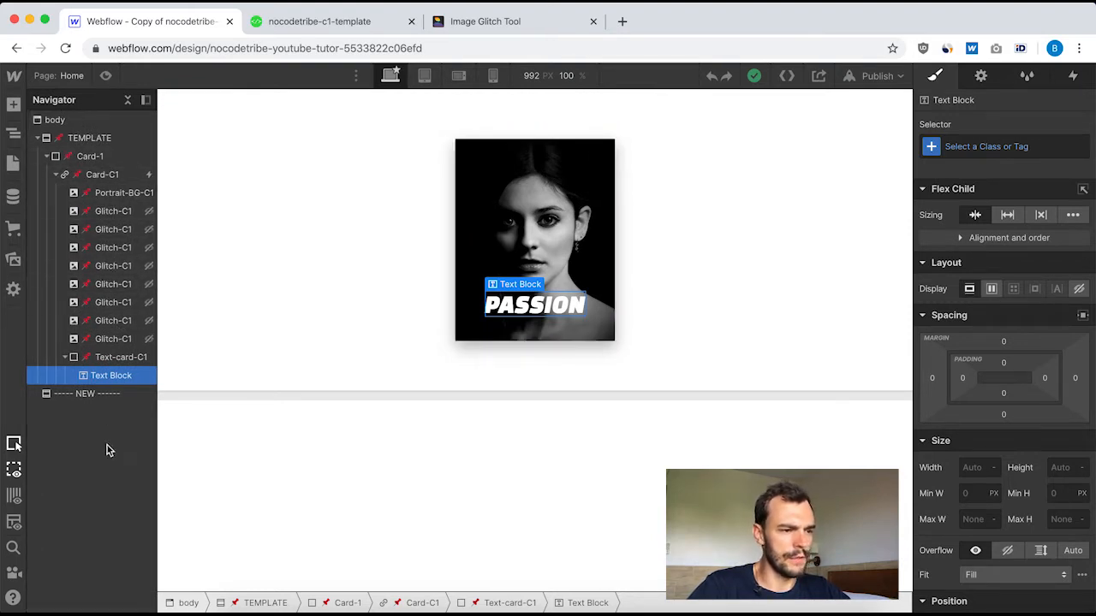
# Add a div block inside the empty NEW section.
pyautogui.click(317, 478)
pyautogui.scroll(-2, 317, 478)
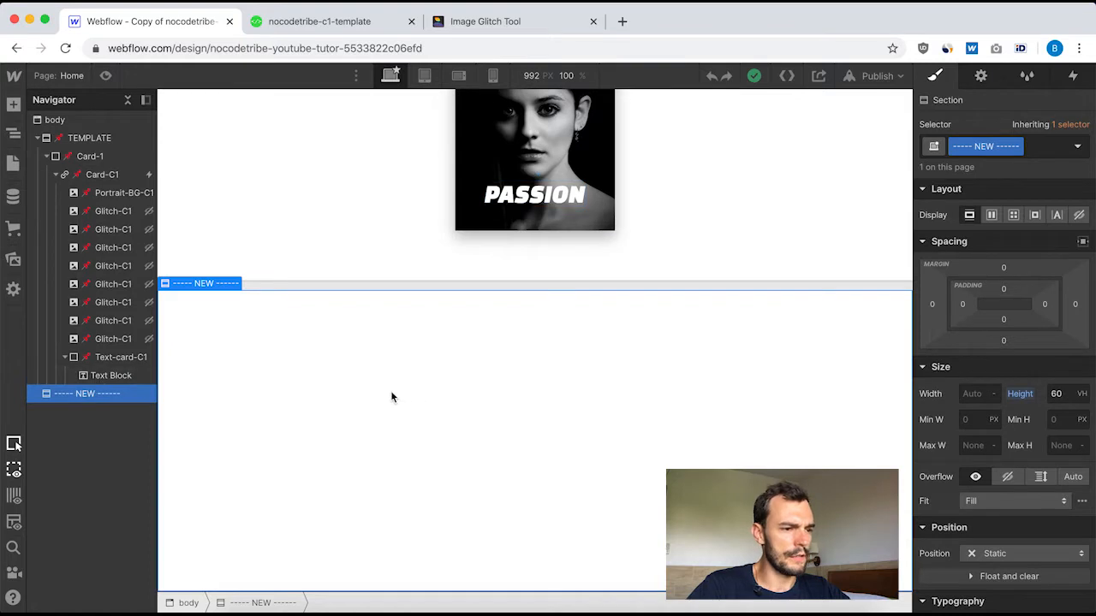
pyautogui.click(12, 104)
pyautogui.scroll(-2, 77, 282)
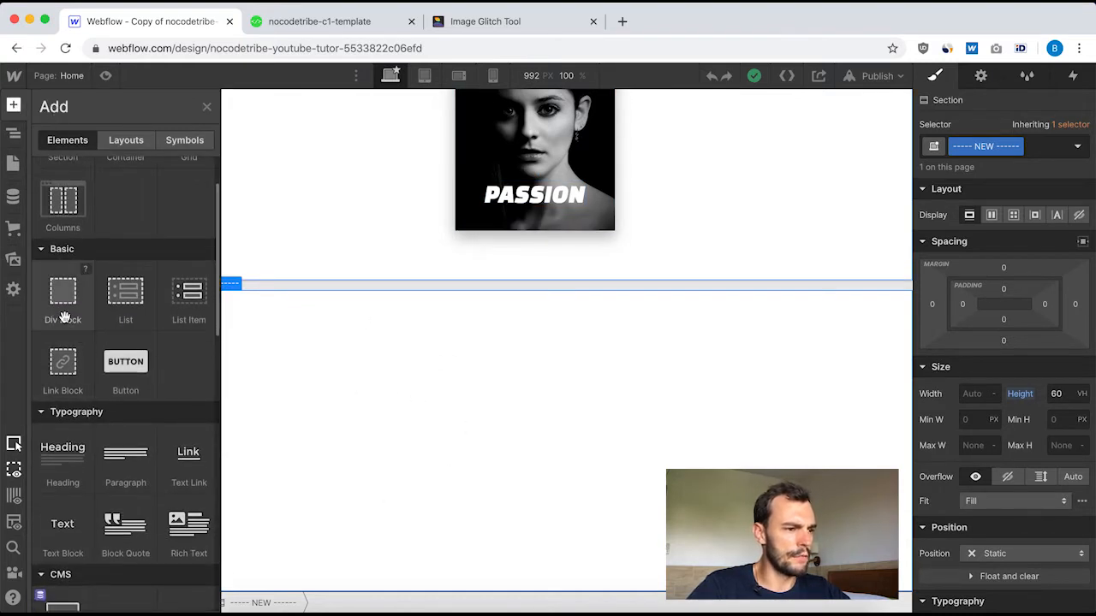
pyautogui.click(66, 316)
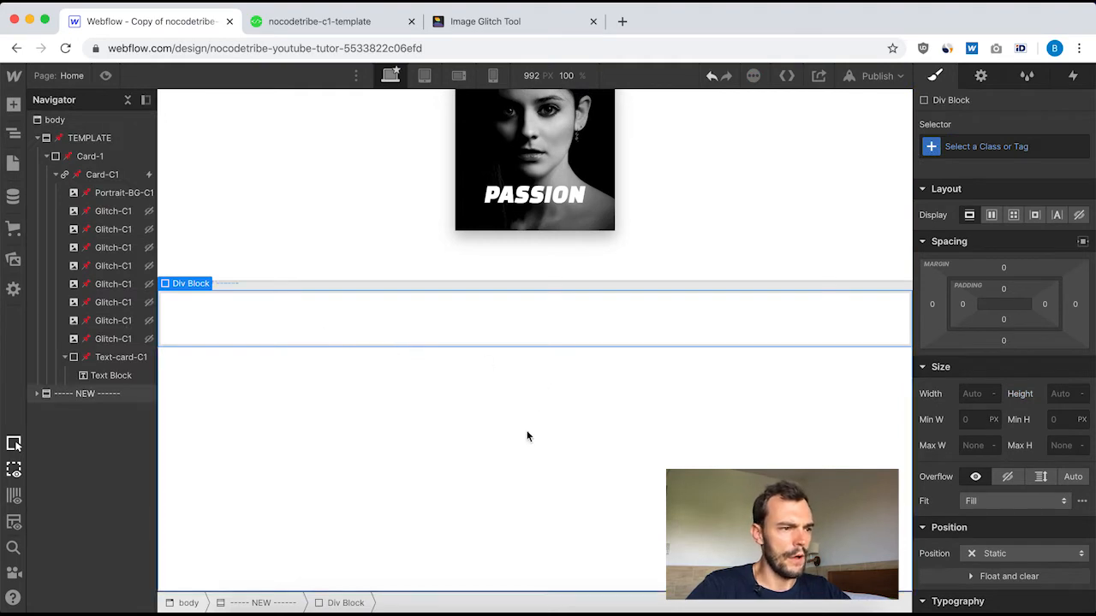
# Give the new div block a new class named "card wrapper".
pyautogui.scroll(2, 797, 334)
pyautogui.click(966, 147)
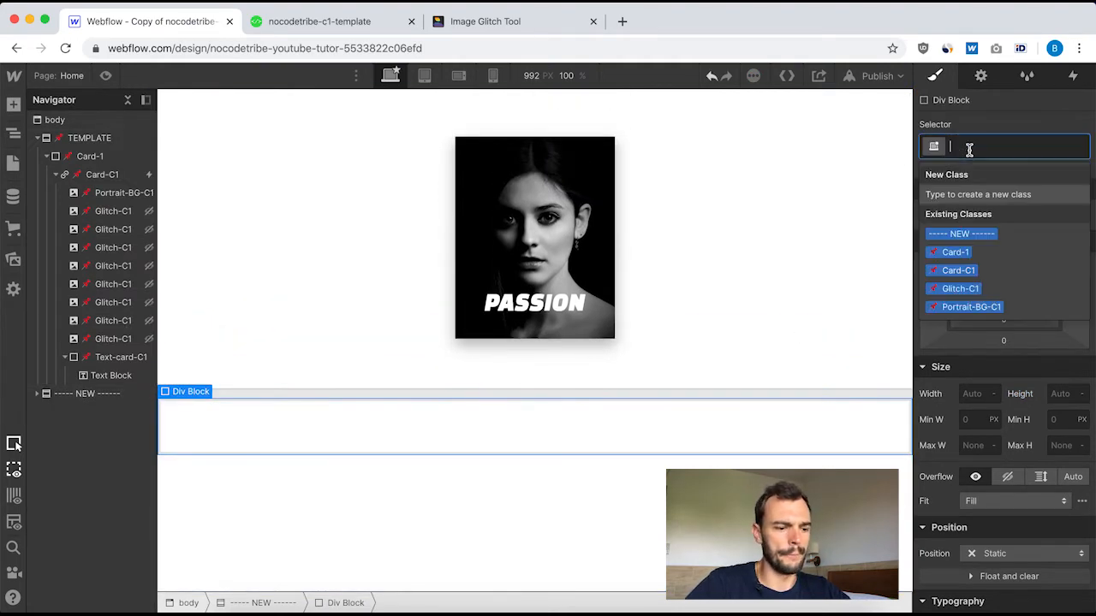
pyautogui.write('card')
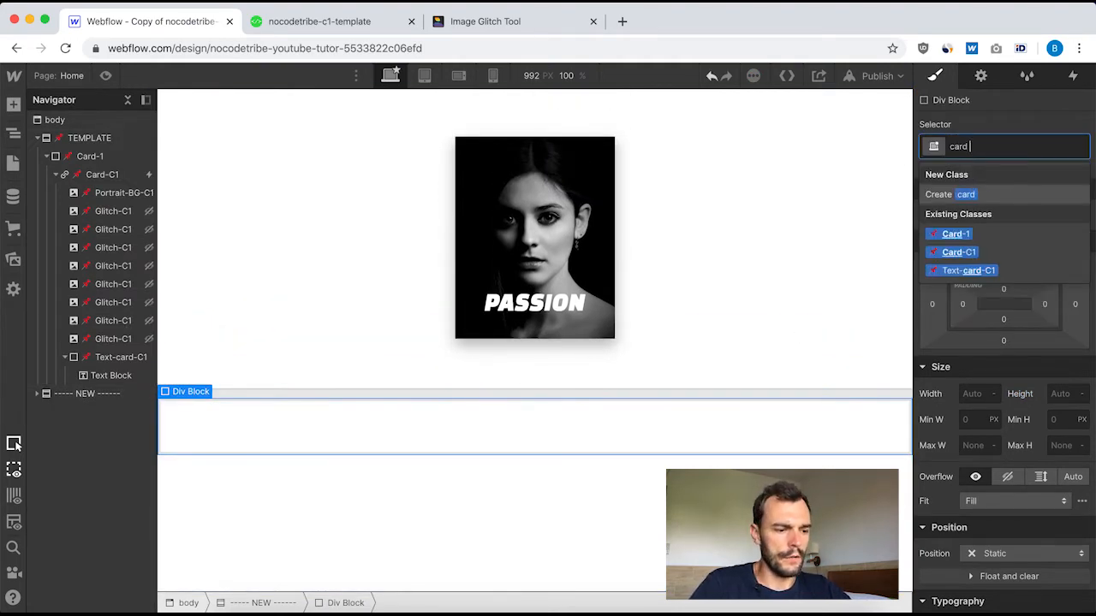
pyautogui.write(' wrapper')
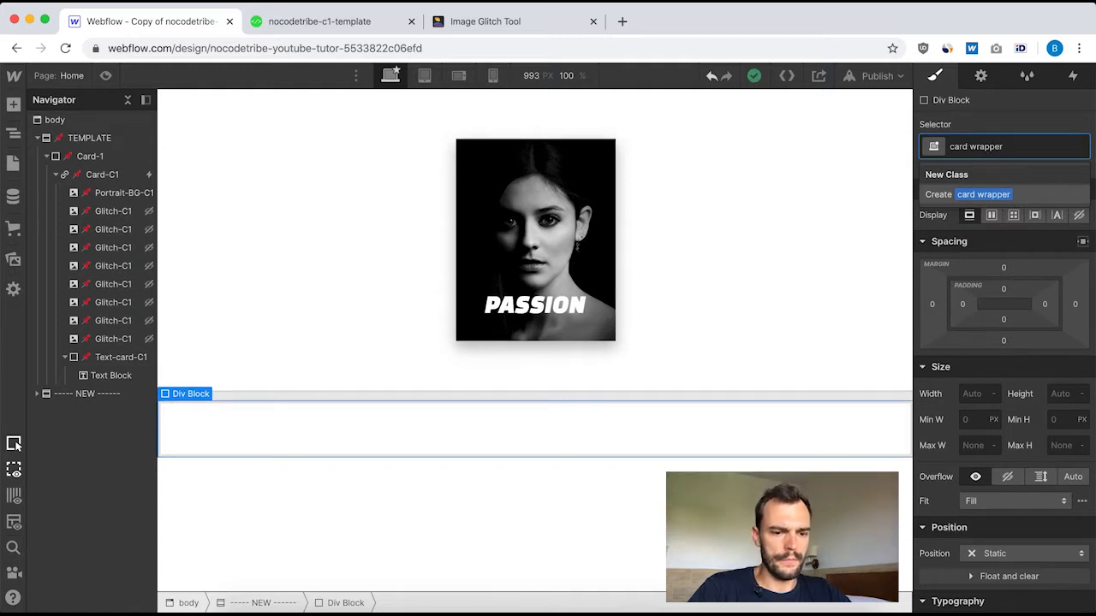
pyautogui.press('Return')
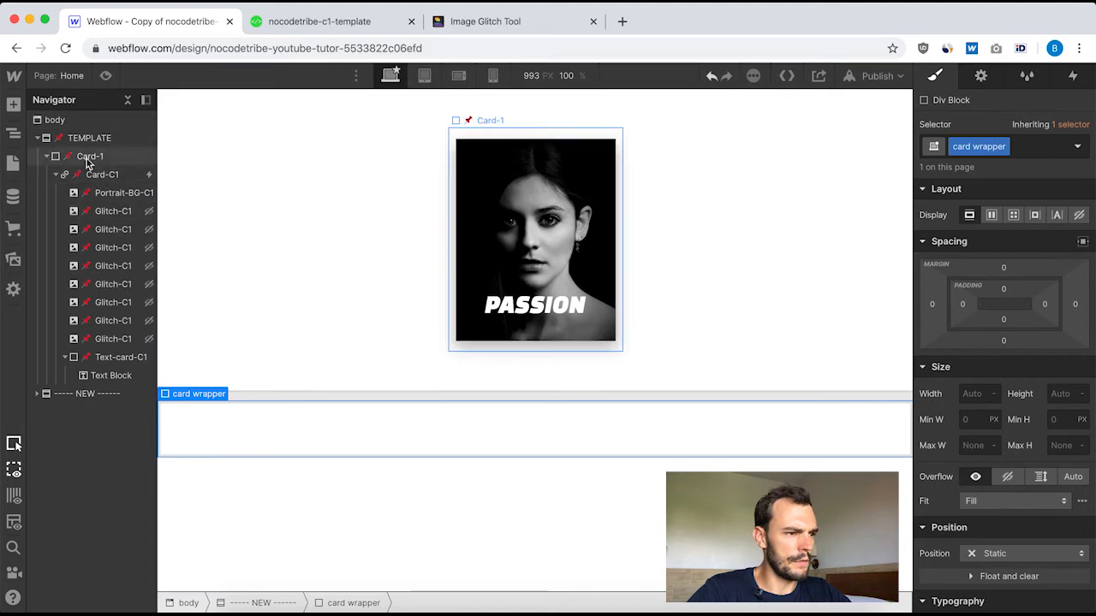
# Inspect the style properties of the template's Card-1 div, including its transform settings and children perspective.
pyautogui.click(92, 161)
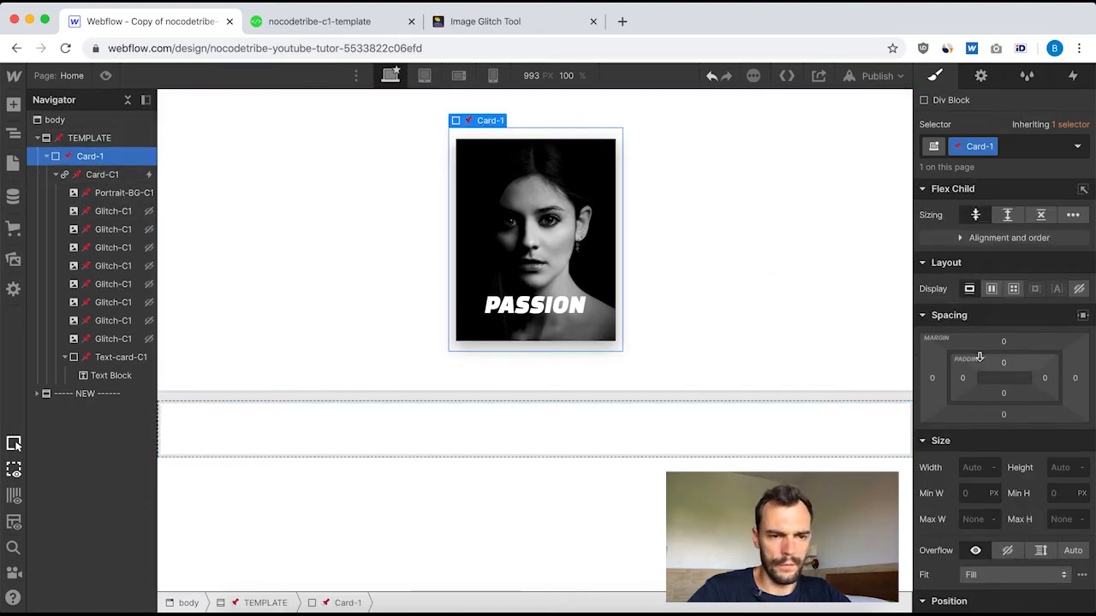
pyautogui.scroll(-2, 980, 356)
pyautogui.scroll(-2, 979, 356)
pyautogui.scroll(4, 979, 357)
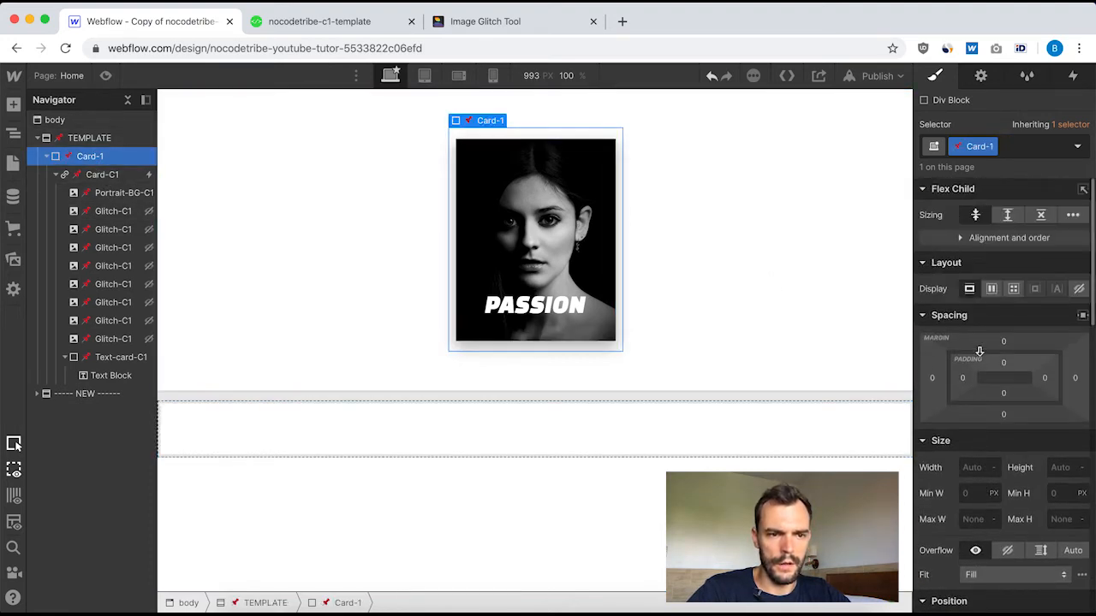
pyautogui.scroll(-10, 984, 395)
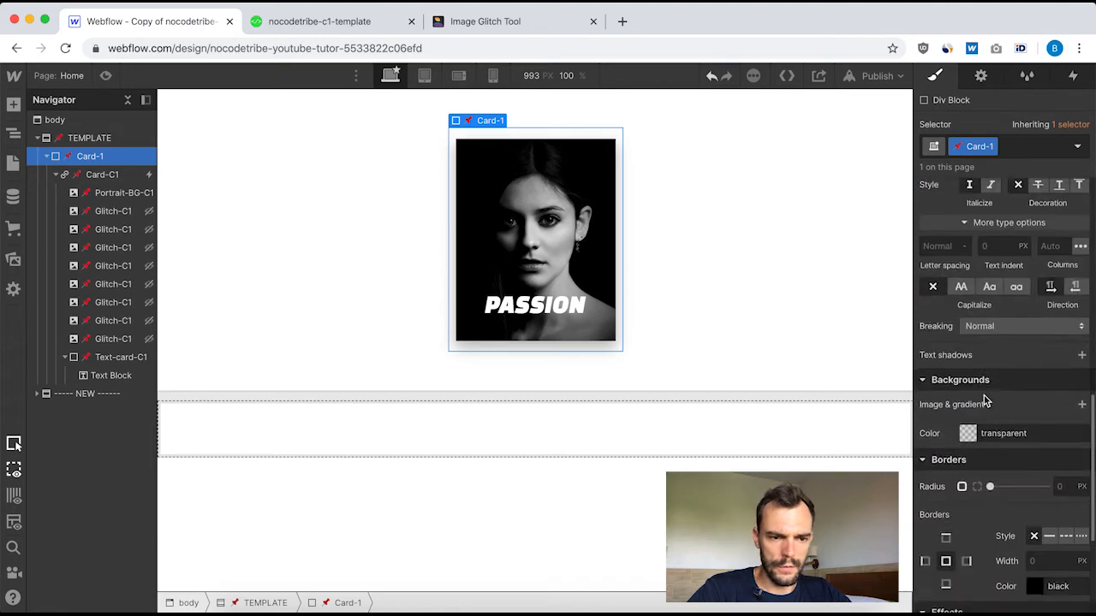
pyautogui.scroll(-2, 984, 399)
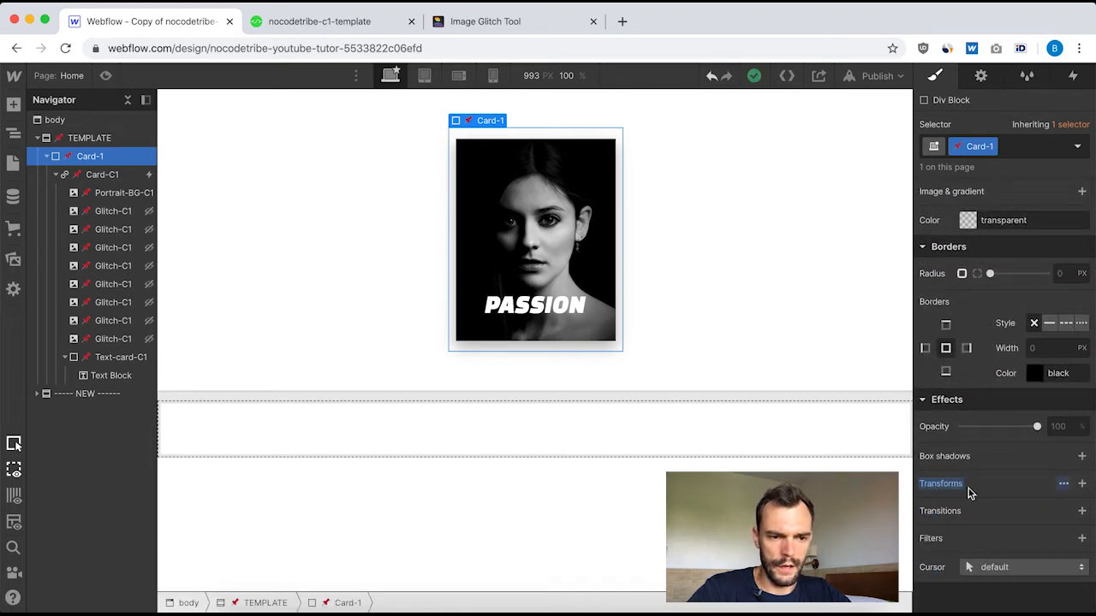
pyautogui.click(1063, 485)
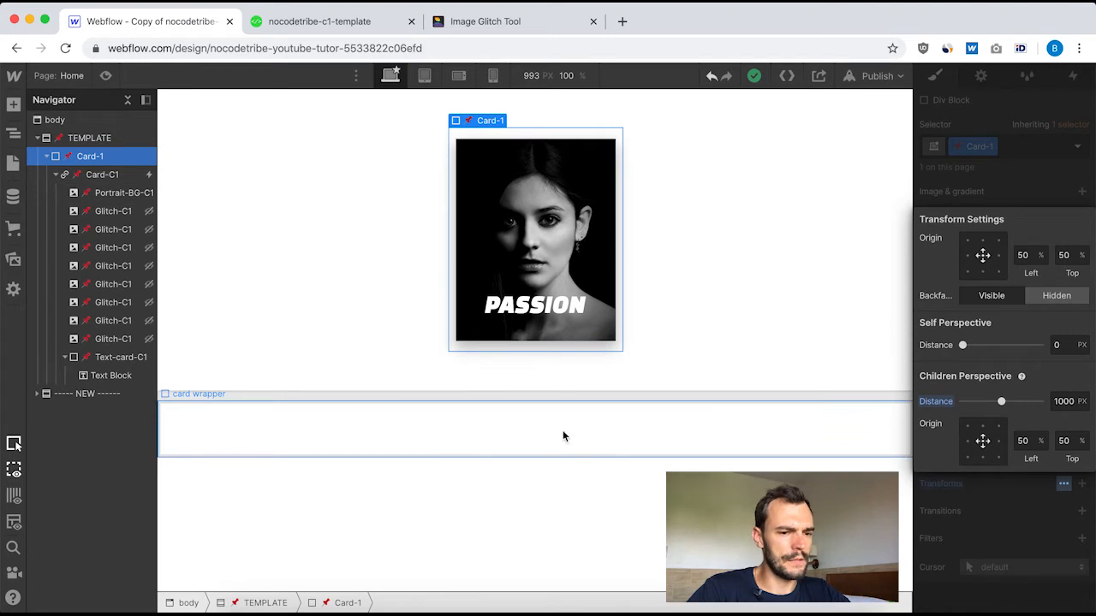
# Set the children perspective distance of the card wrapper to 1000 px.
pyautogui.click(441, 437)
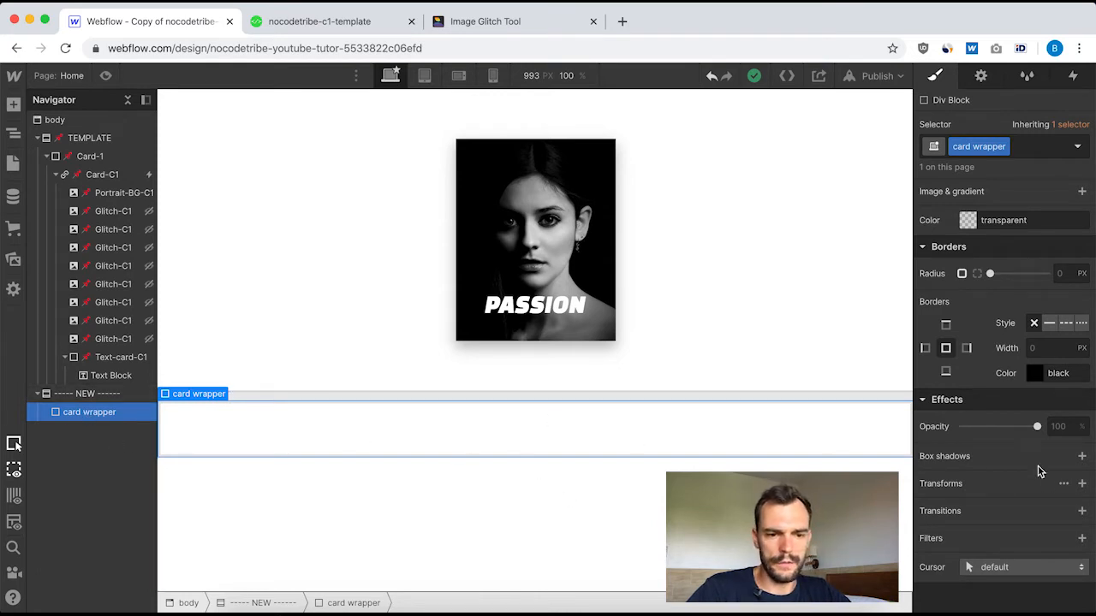
pyautogui.click(1063, 484)
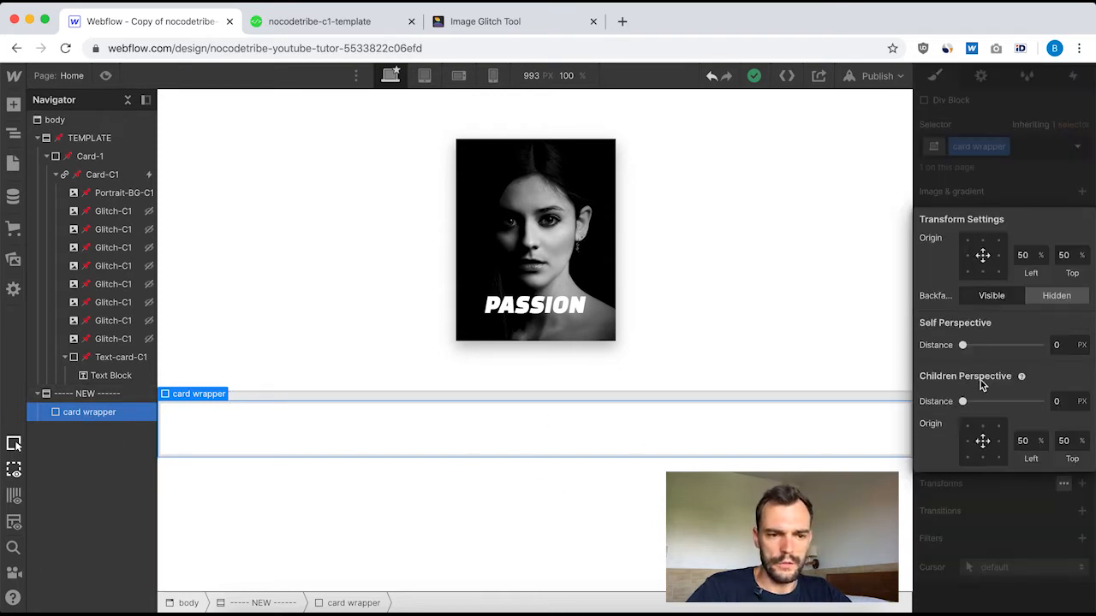
pyautogui.click(1059, 401)
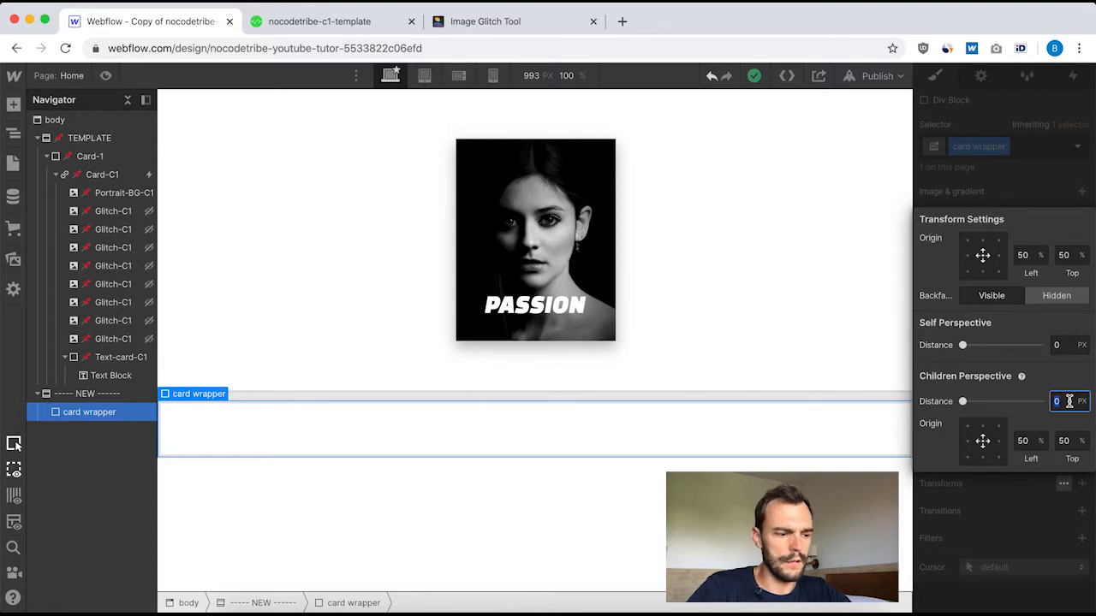
pyautogui.write('1000')
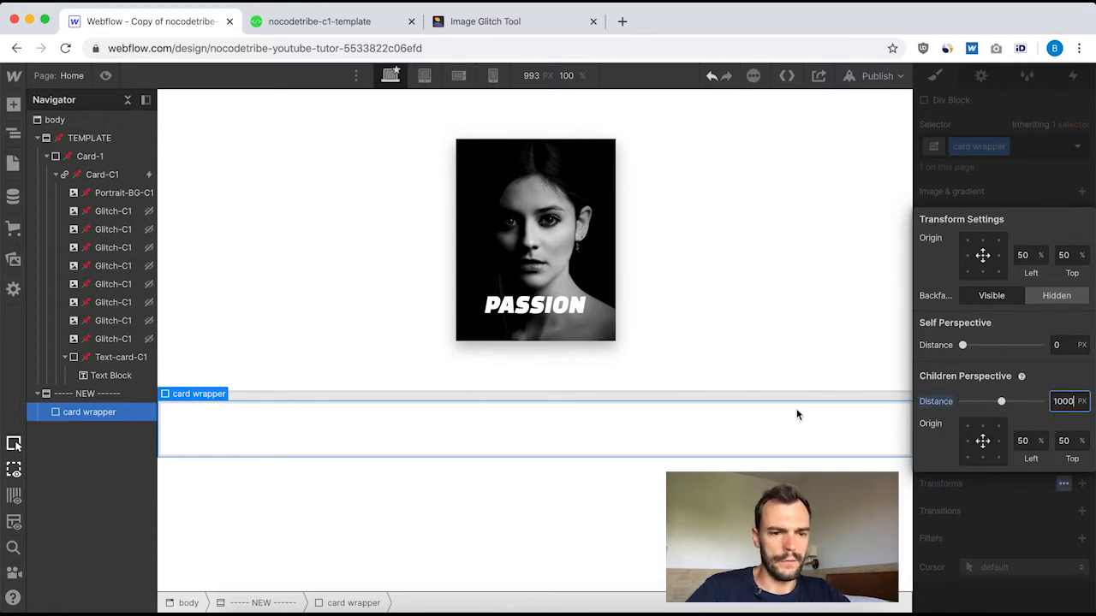
pyautogui.click(988, 522)
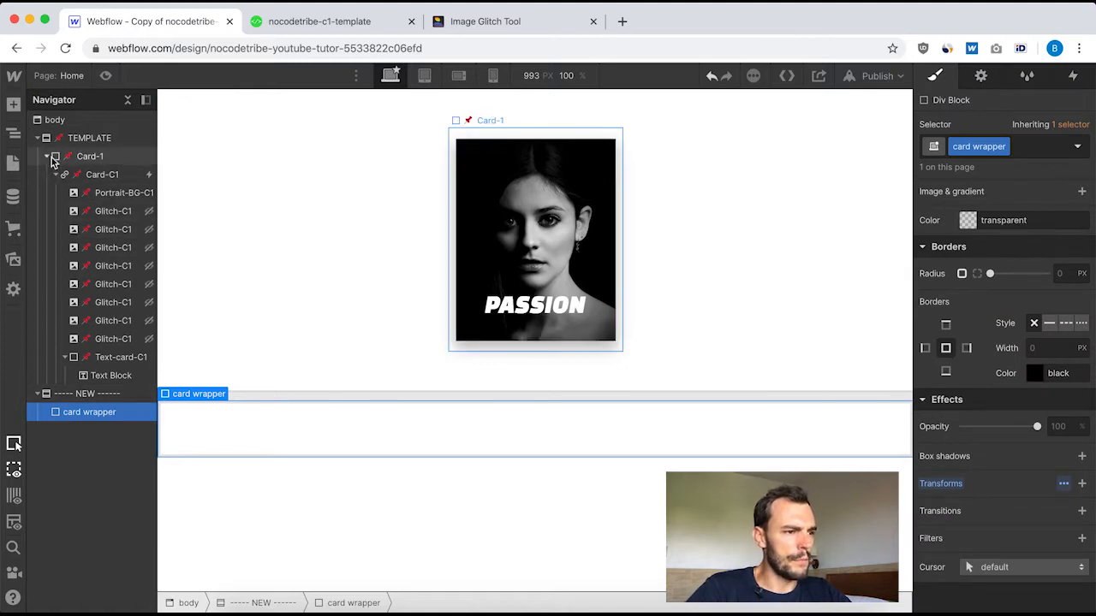
# Add a link block inside the card wrapper, matching the template's Card-C1 element.
pyautogui.click(98, 175)
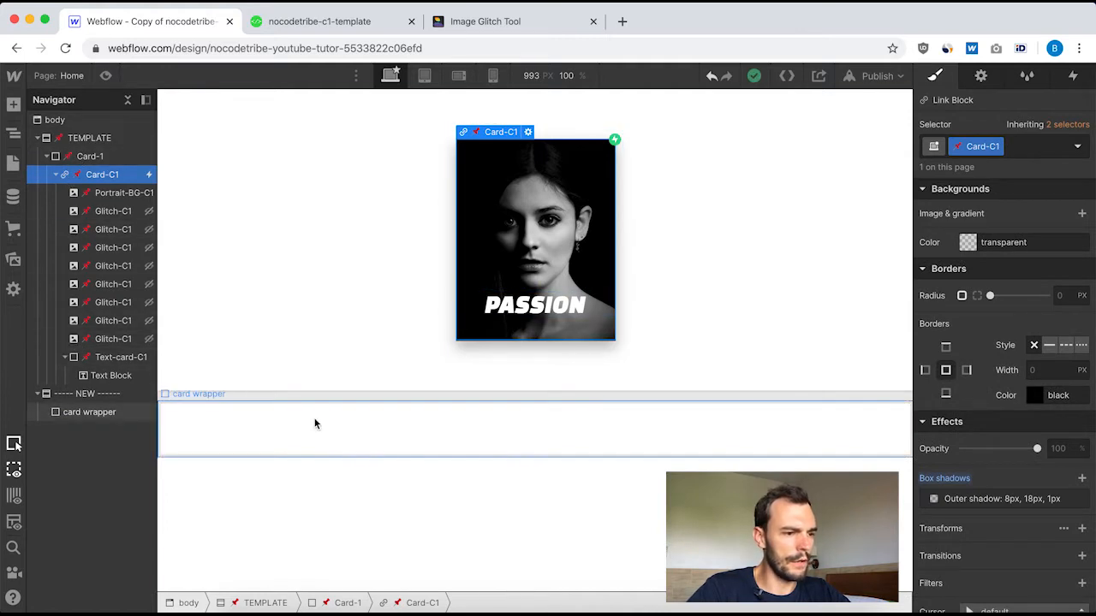
pyautogui.click(89, 412)
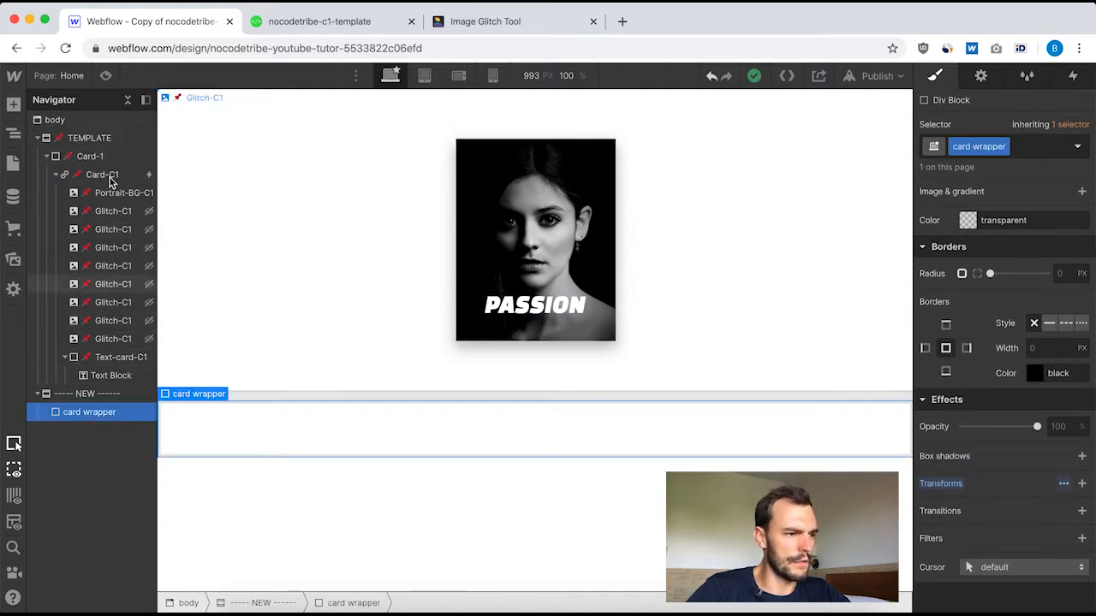
pyautogui.click(14, 104)
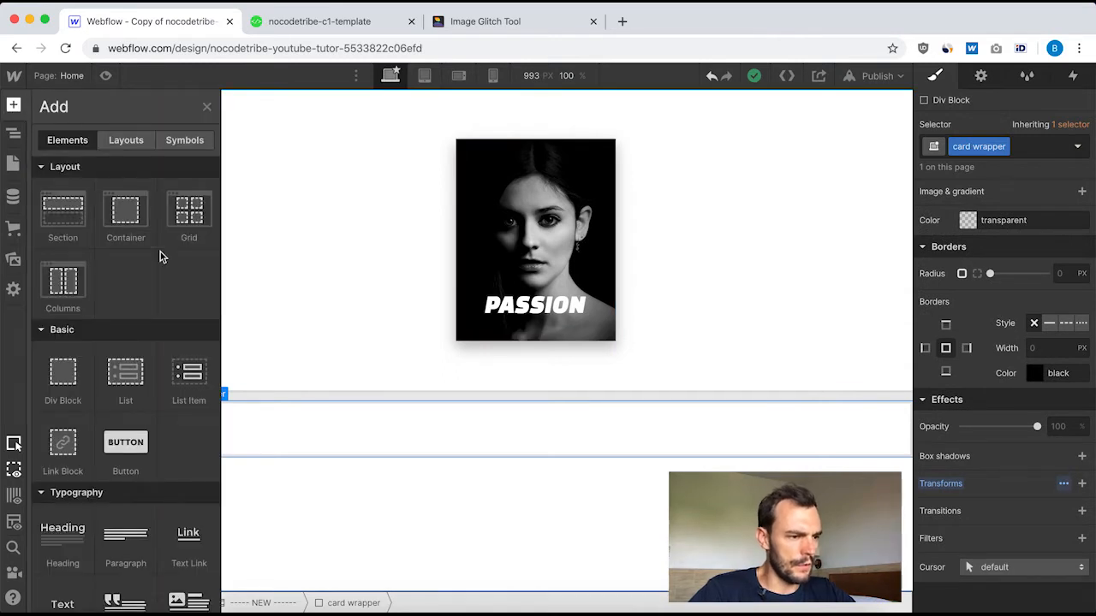
pyautogui.scroll(-1, 142, 268)
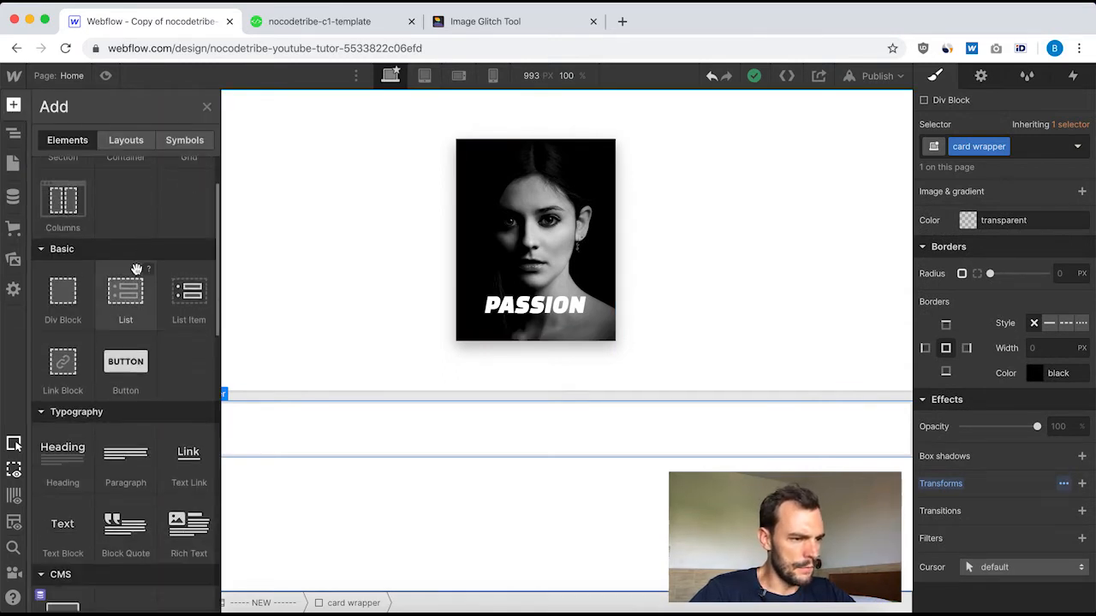
pyautogui.click(68, 367)
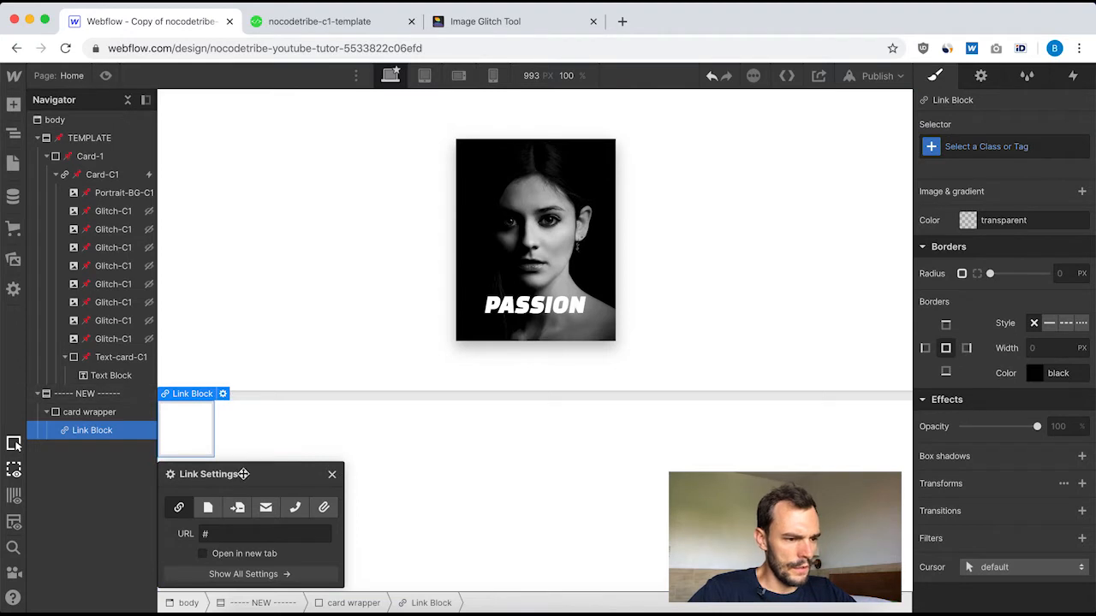
# Give the new link block inside the card wrapper a new class named "card" and dismiss its link settings.
pyautogui.click(968, 146)
pyautogui.write('card')
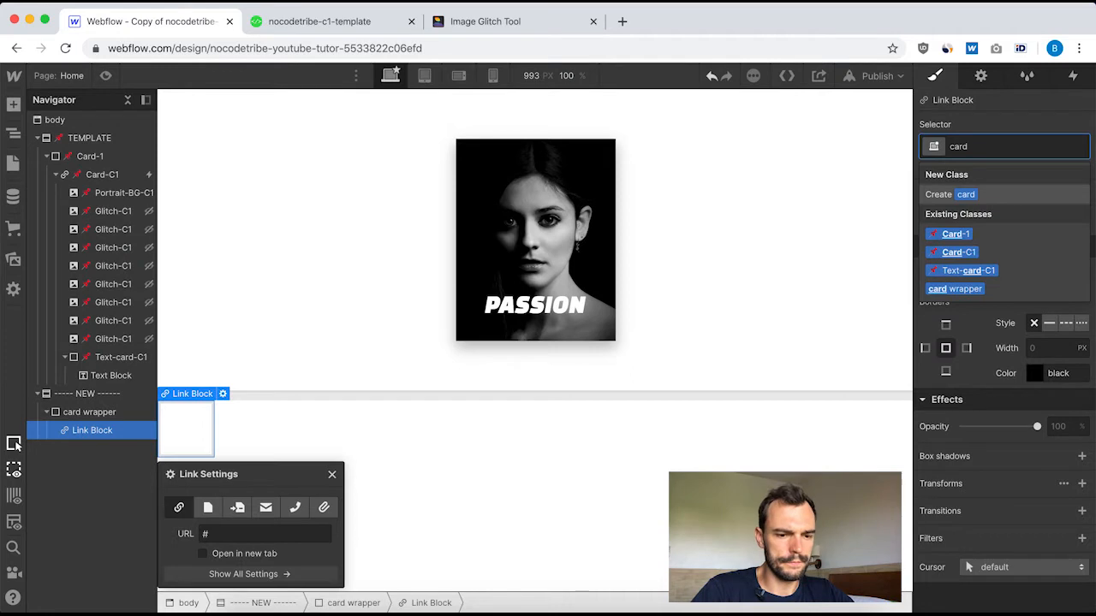
pyautogui.press('Return')
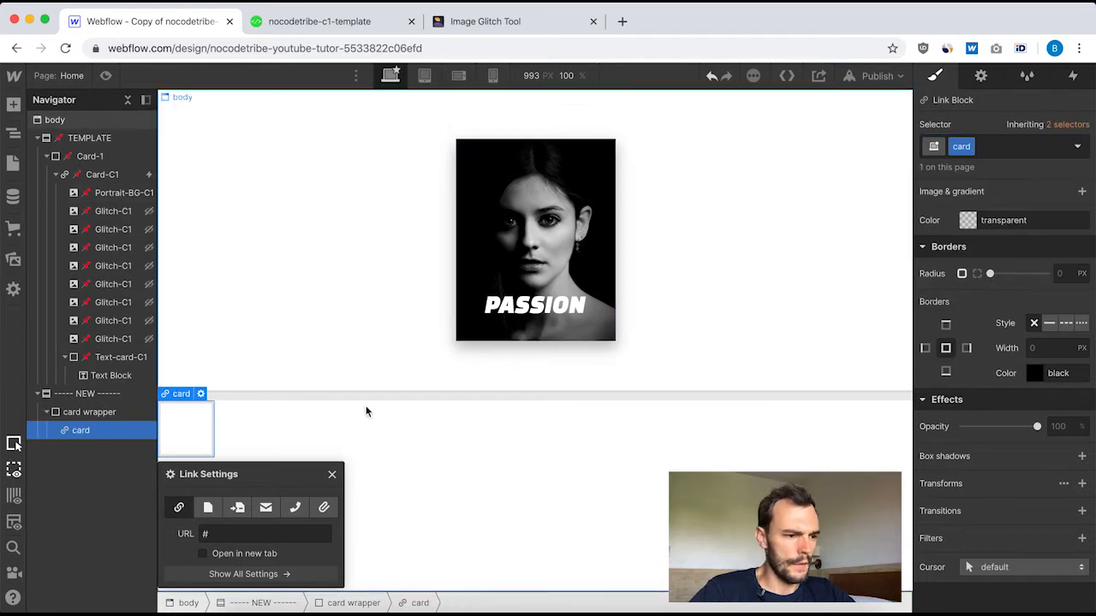
pyautogui.click(333, 477)
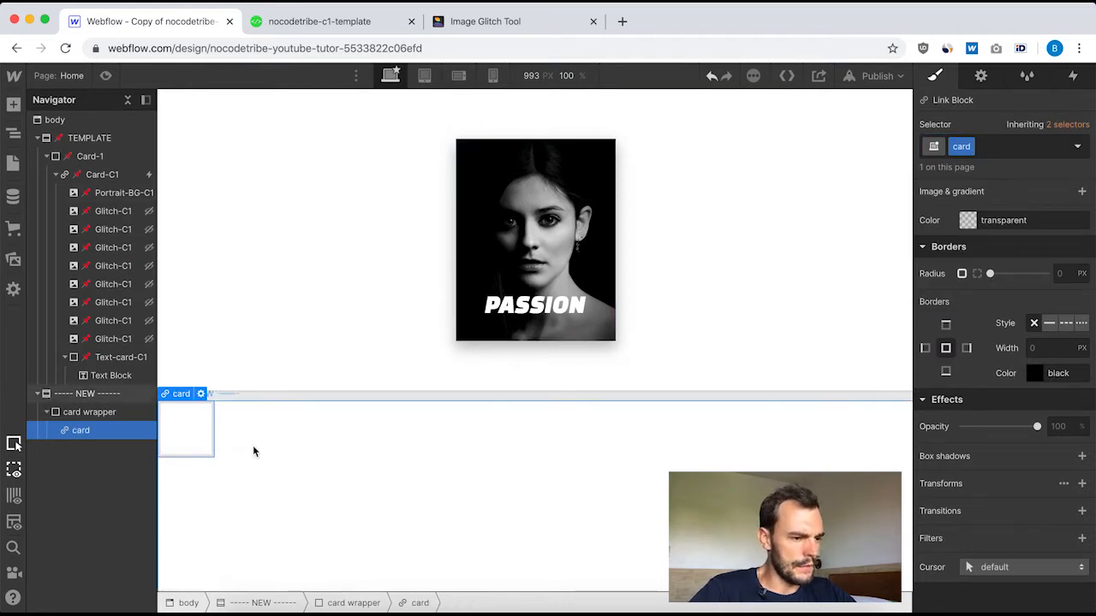
# Set the card's margins to 15 px top and bottom and 10 px on both sides, matching the template's Card-C1.
pyautogui.click(98, 176)
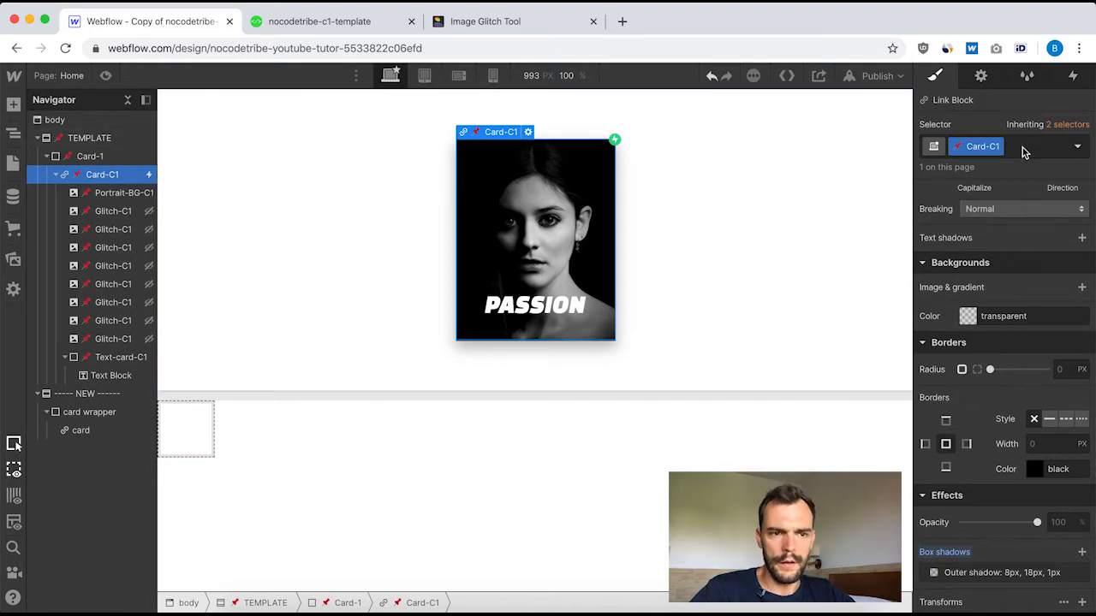
pyautogui.scroll(10, 984, 401)
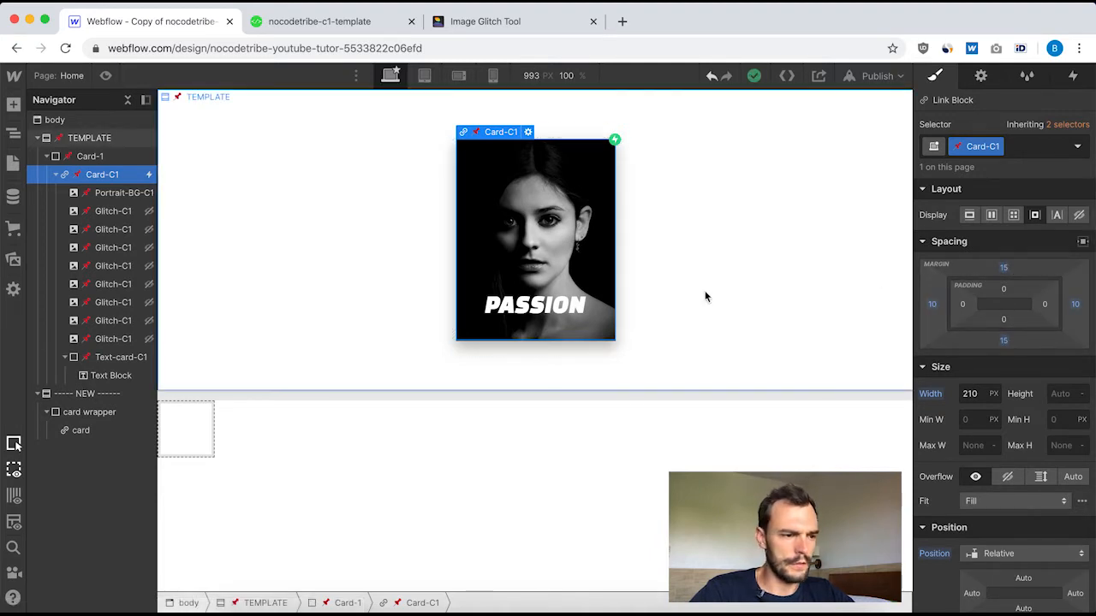
pyautogui.click(85, 431)
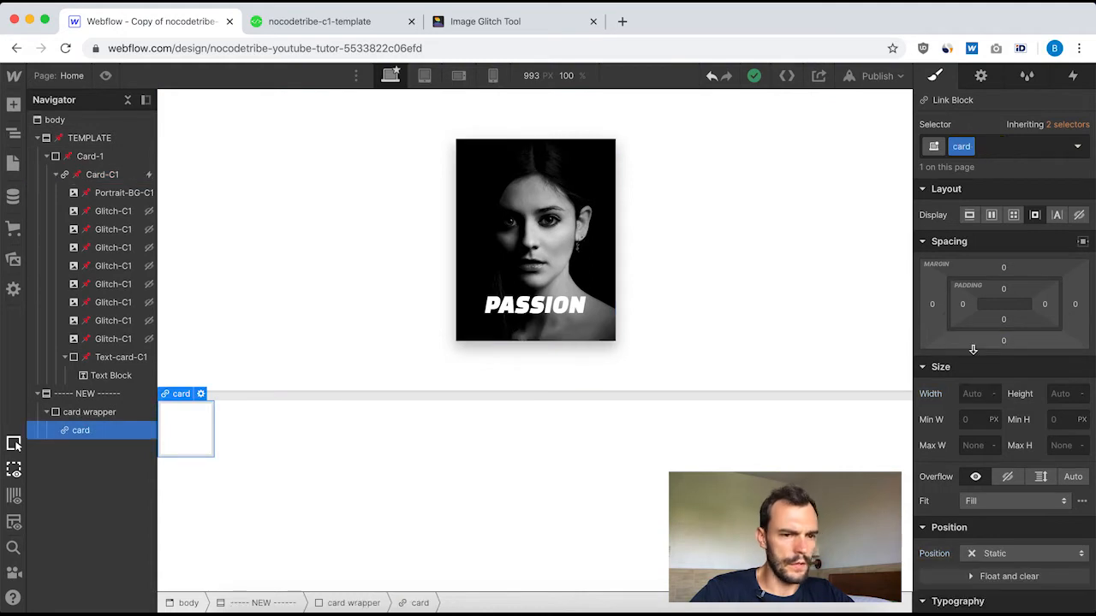
pyautogui.click(1005, 271)
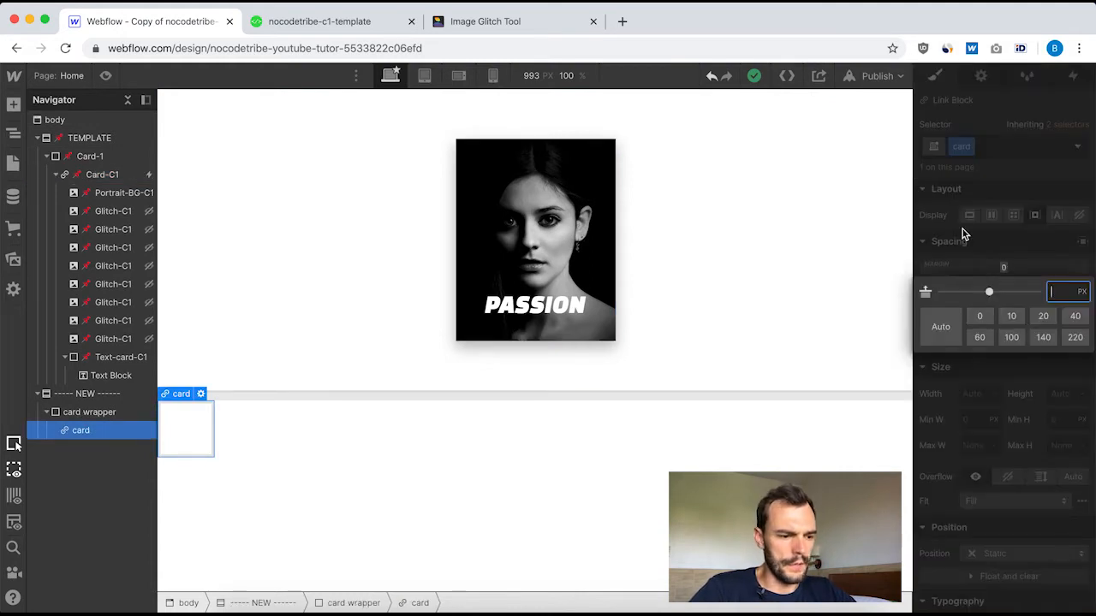
pyautogui.press('Return')
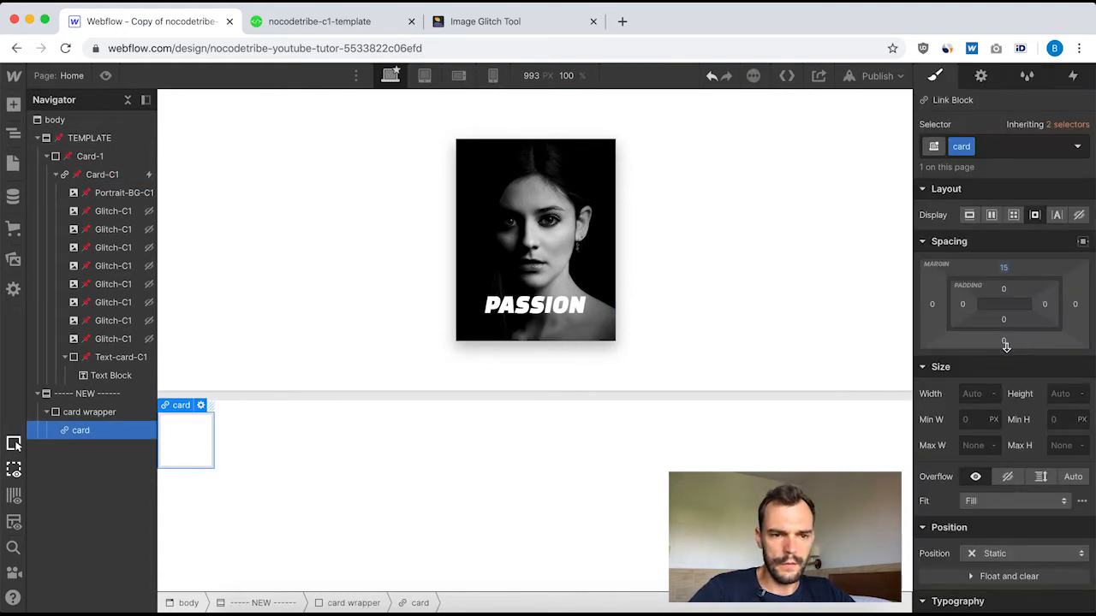
pyautogui.click(1004, 341)
pyautogui.write('15')
pyautogui.press('Return')
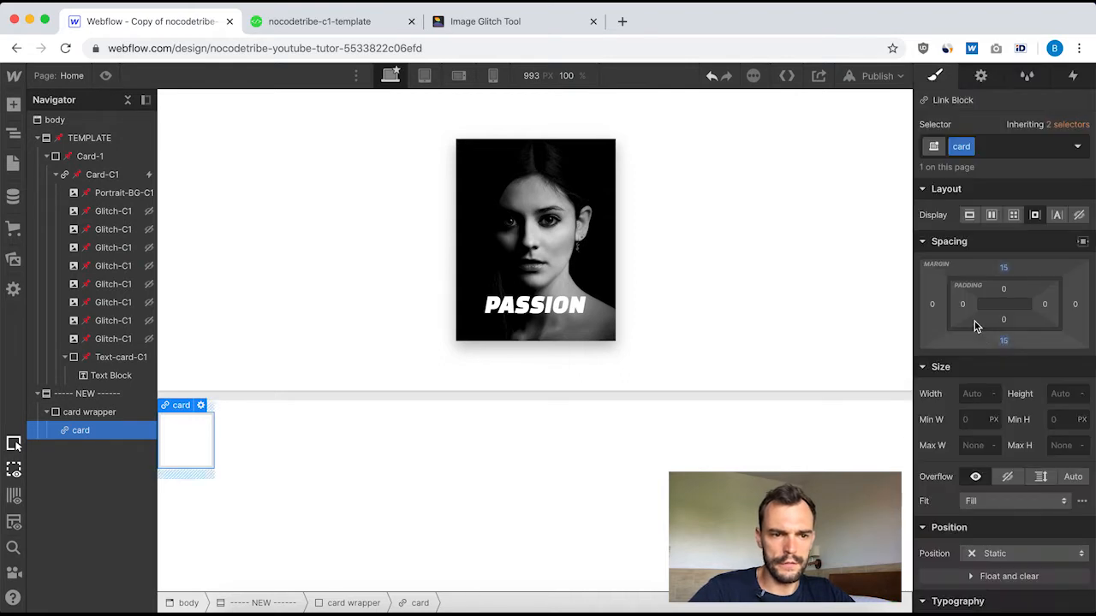
pyautogui.moveTo(934, 304)
pyautogui.mouseDown()
pyautogui.moveTo(912, 303)
pyautogui.moveTo(925, 306)
pyautogui.mouseUp()
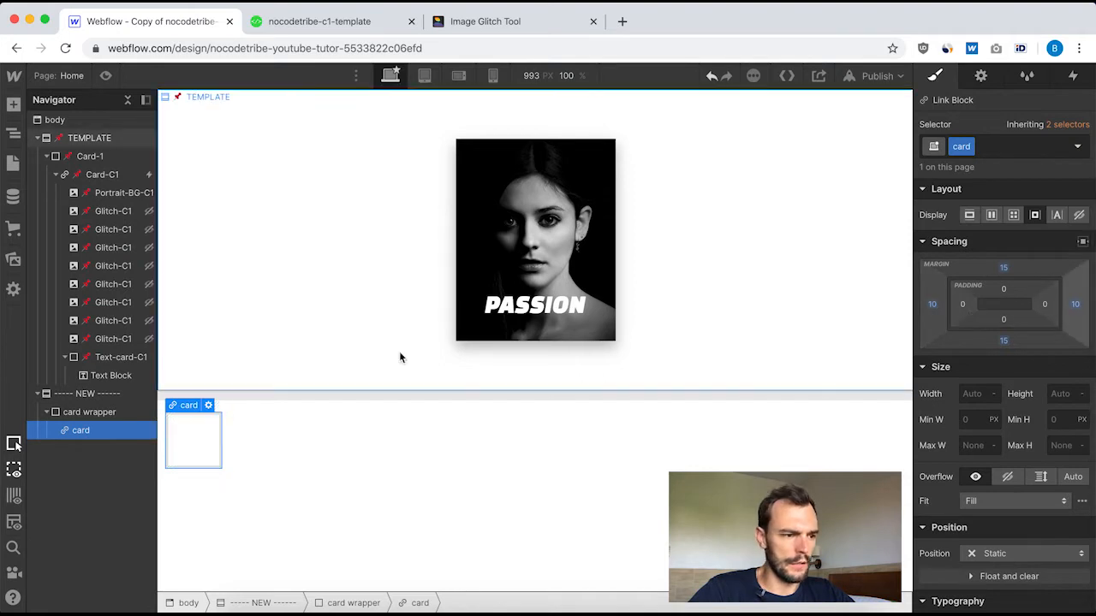
# Make the NEW section a horizontal flex layout with its content centred both vertically and horizontally.
pyautogui.scroll(-3, 466, 534)
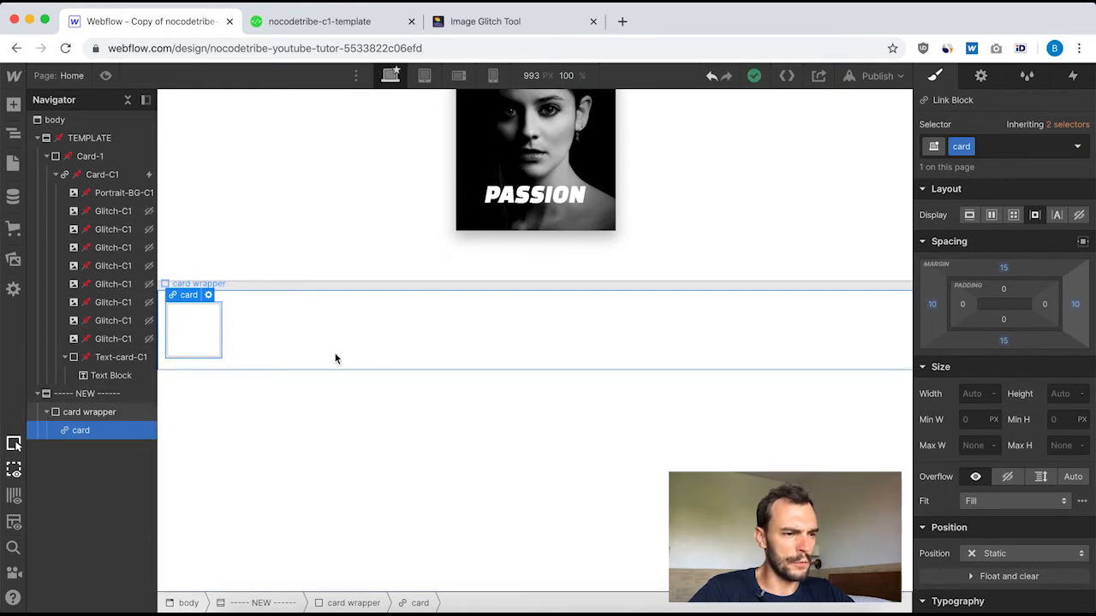
pyautogui.scroll(3, 394, 358)
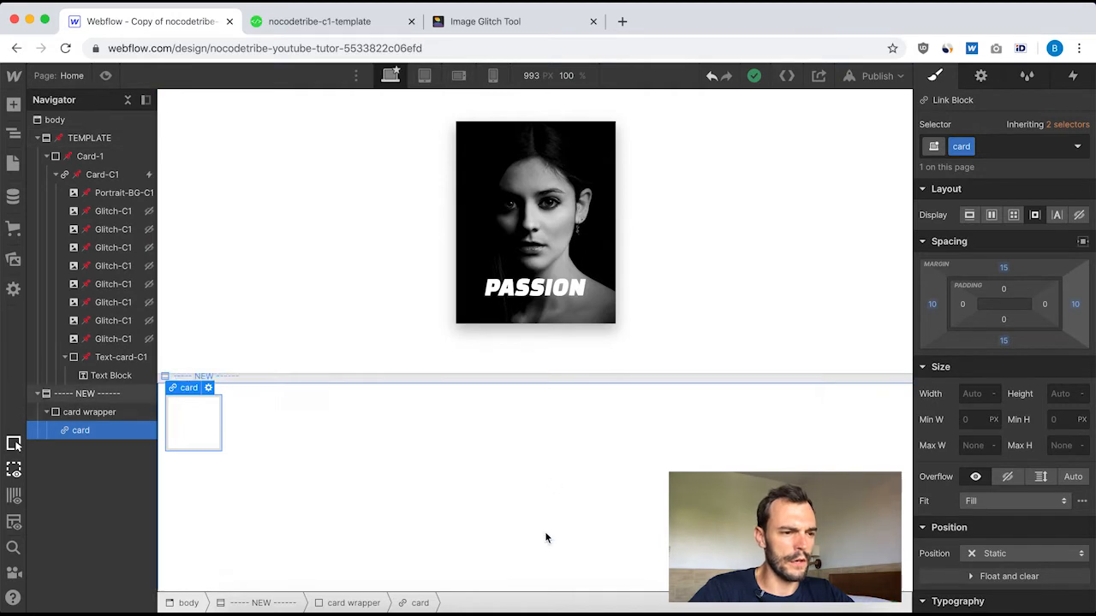
pyautogui.scroll(-3, 545, 538)
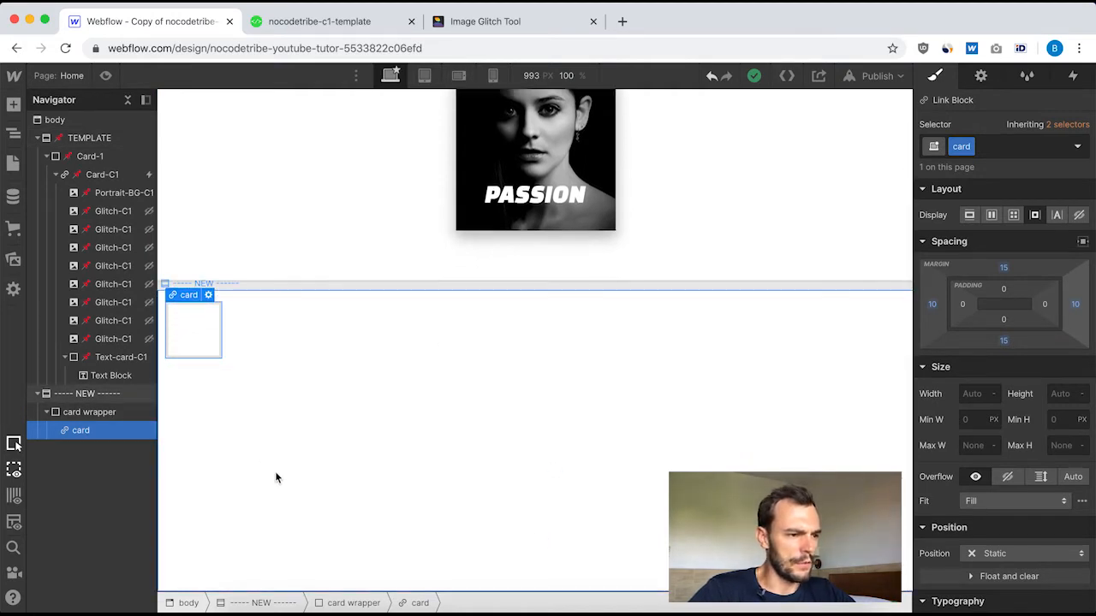
pyautogui.click(89, 395)
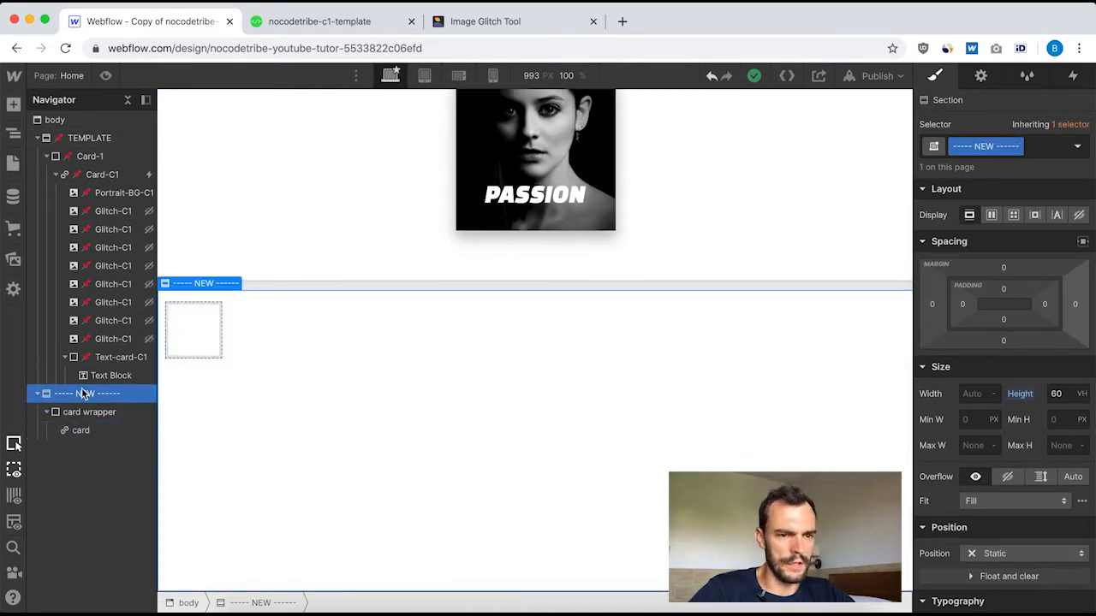
pyautogui.click(990, 215)
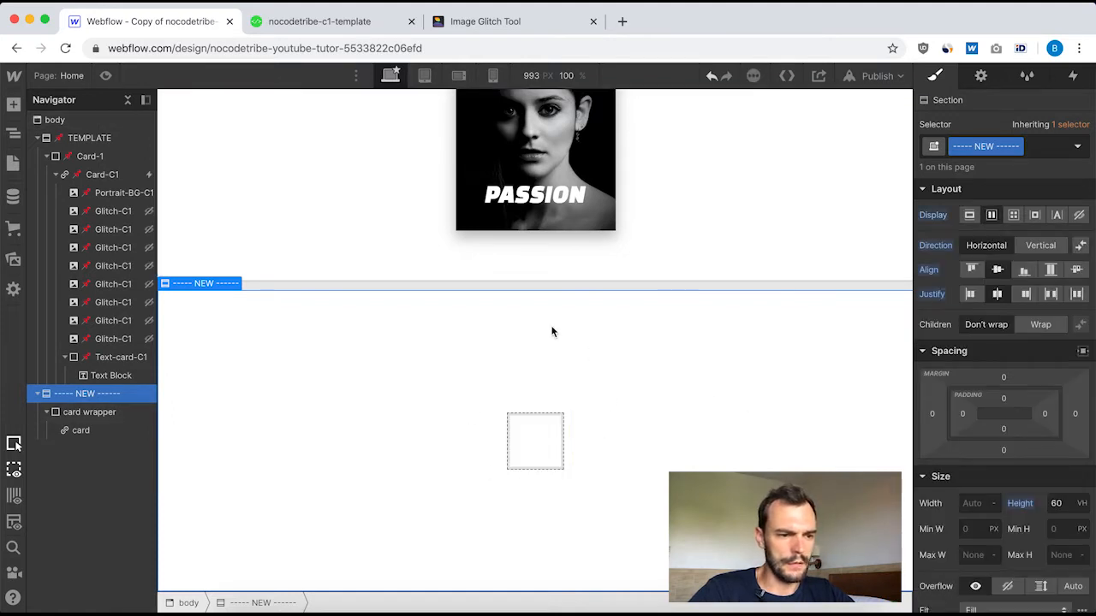
pyautogui.scroll(1, 545, 422)
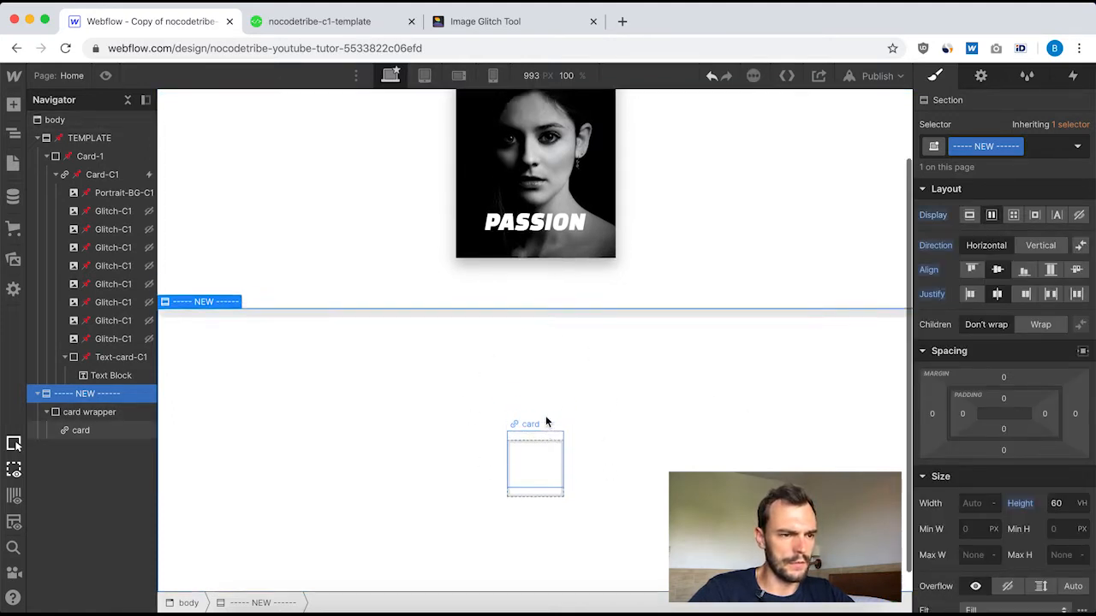
pyautogui.scroll(2, 545, 416)
pyautogui.scroll(-3, 582, 462)
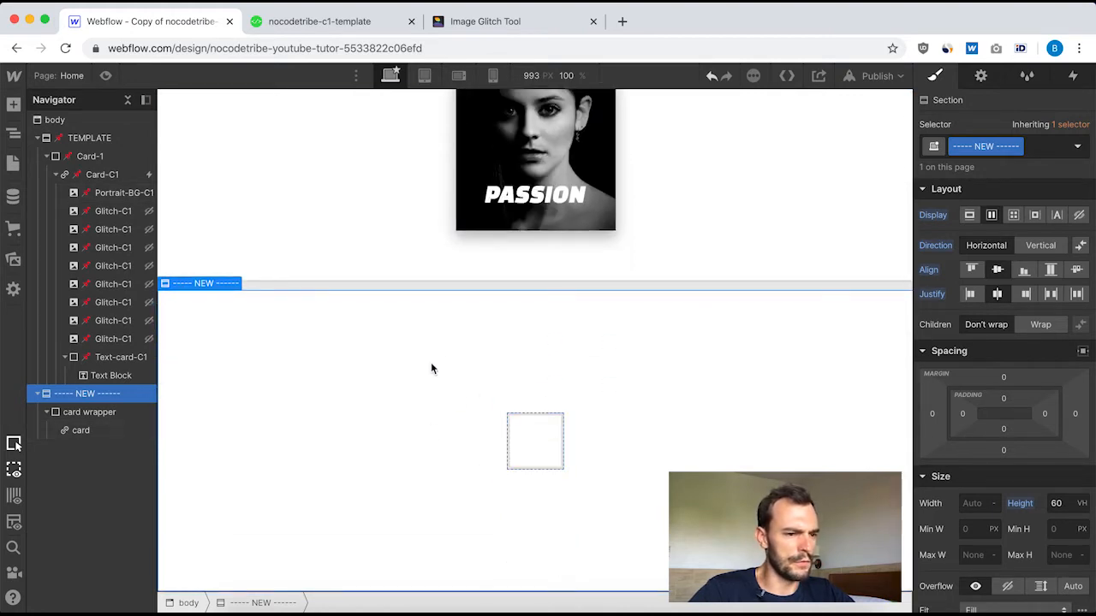
# Add an image element inside the card link block, keeping the placeholder picture.
pyautogui.click(83, 432)
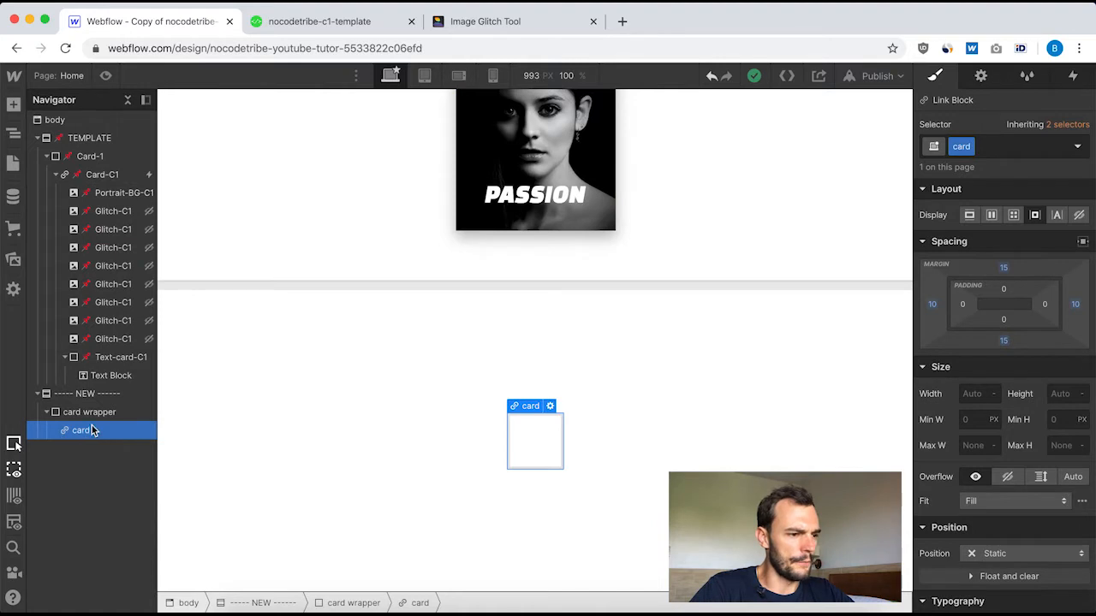
pyautogui.click(12, 105)
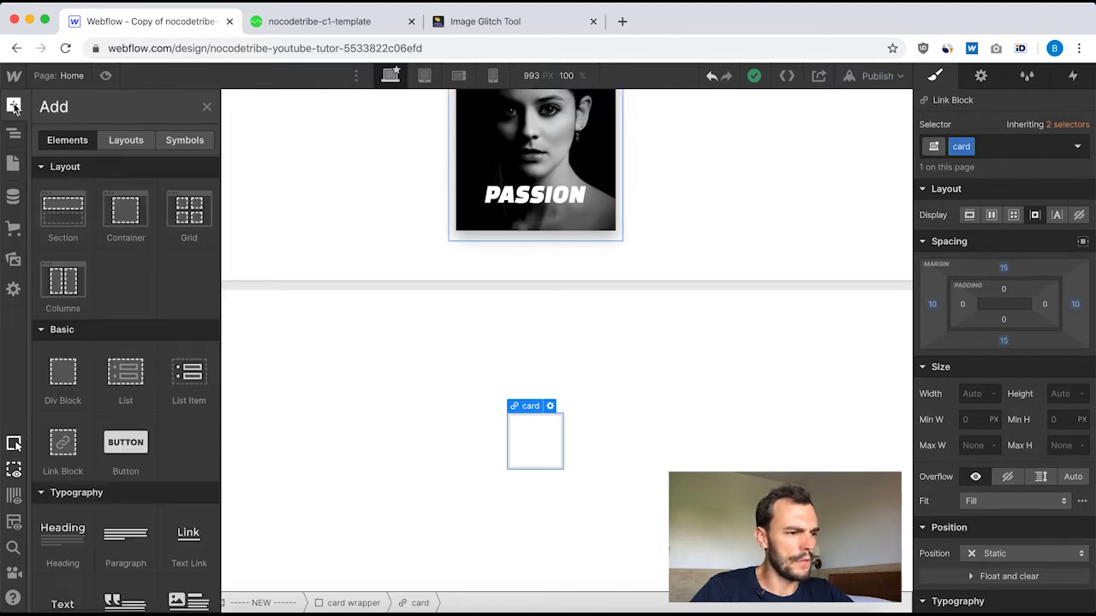
pyautogui.scroll(-5, 118, 385)
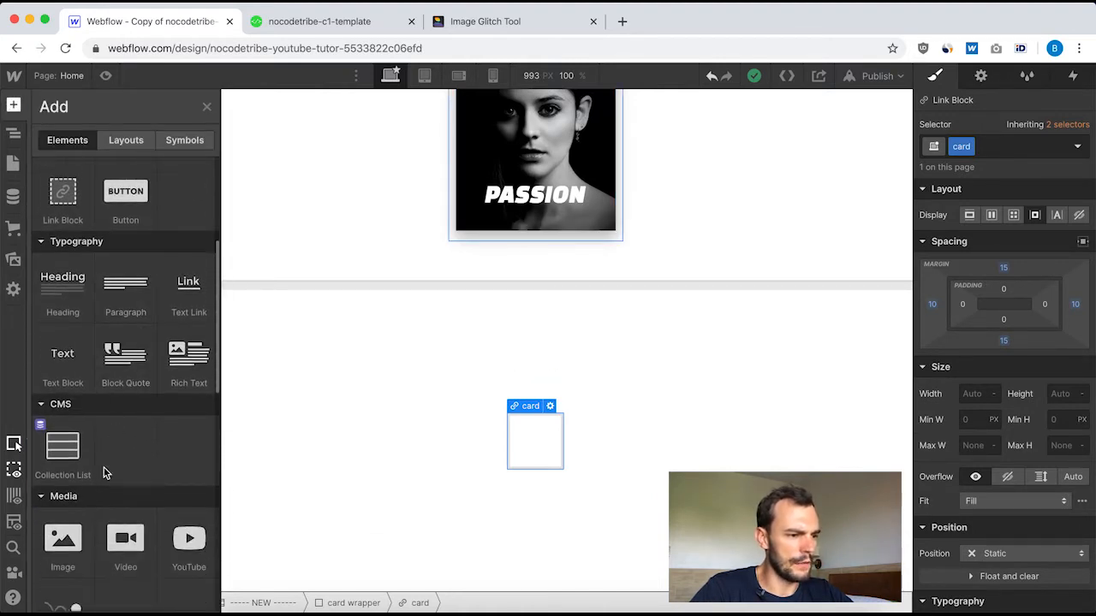
pyautogui.click(61, 544)
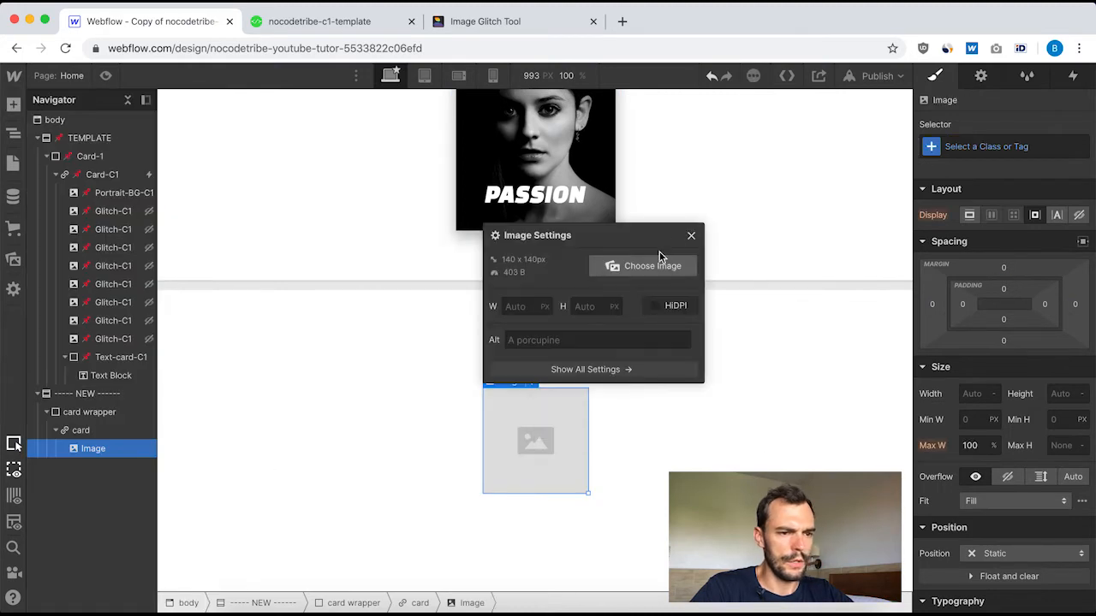
pyautogui.click(691, 237)
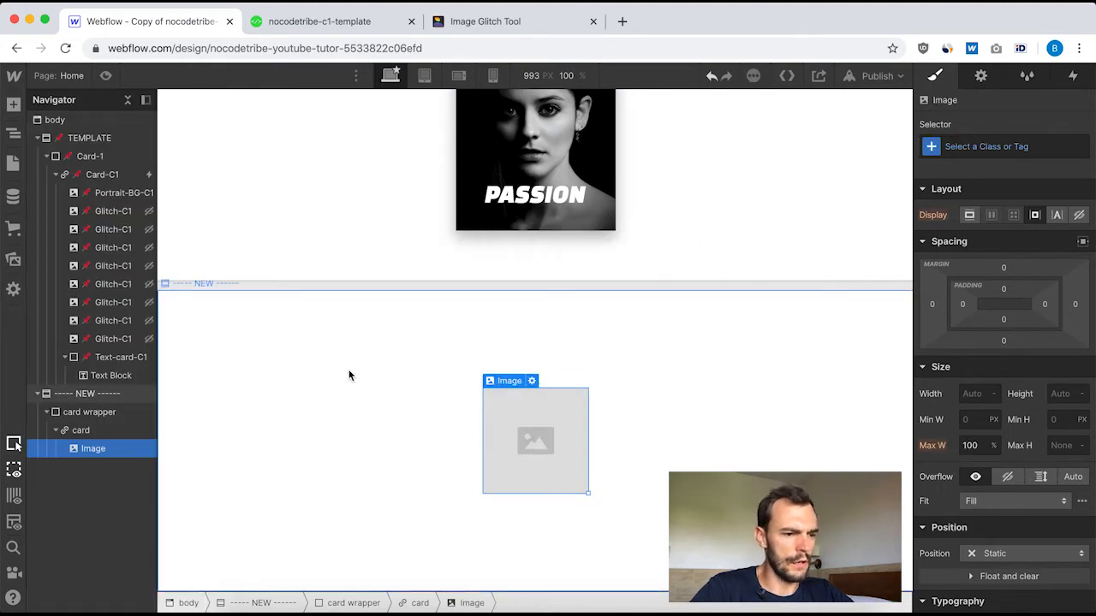
# Give the placeholder image in the card a new class named "portrait bg".
pyautogui.click(974, 147)
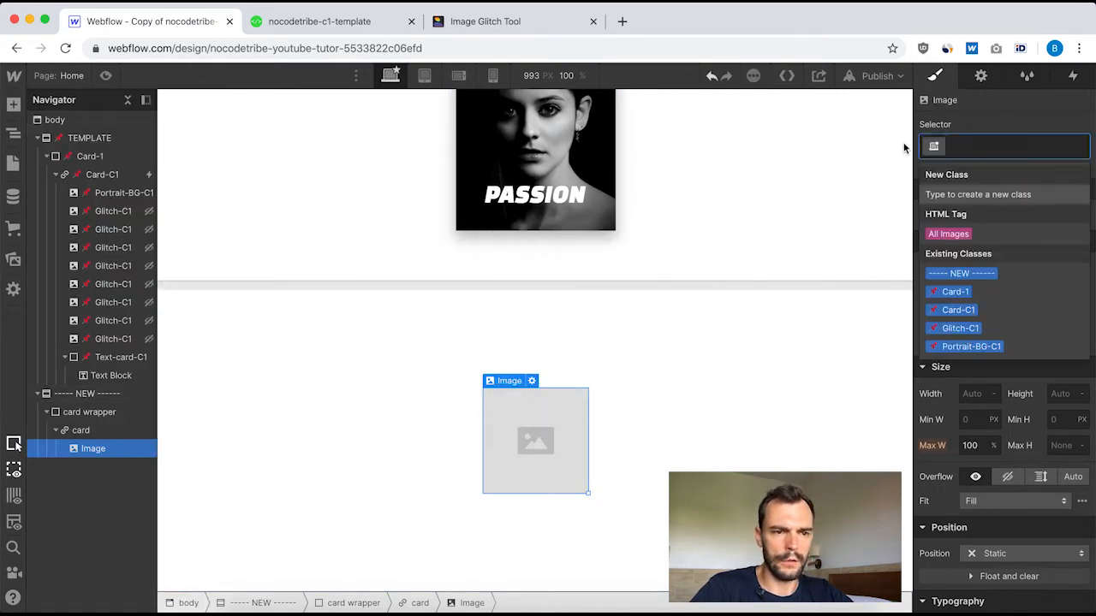
pyautogui.write('pot')
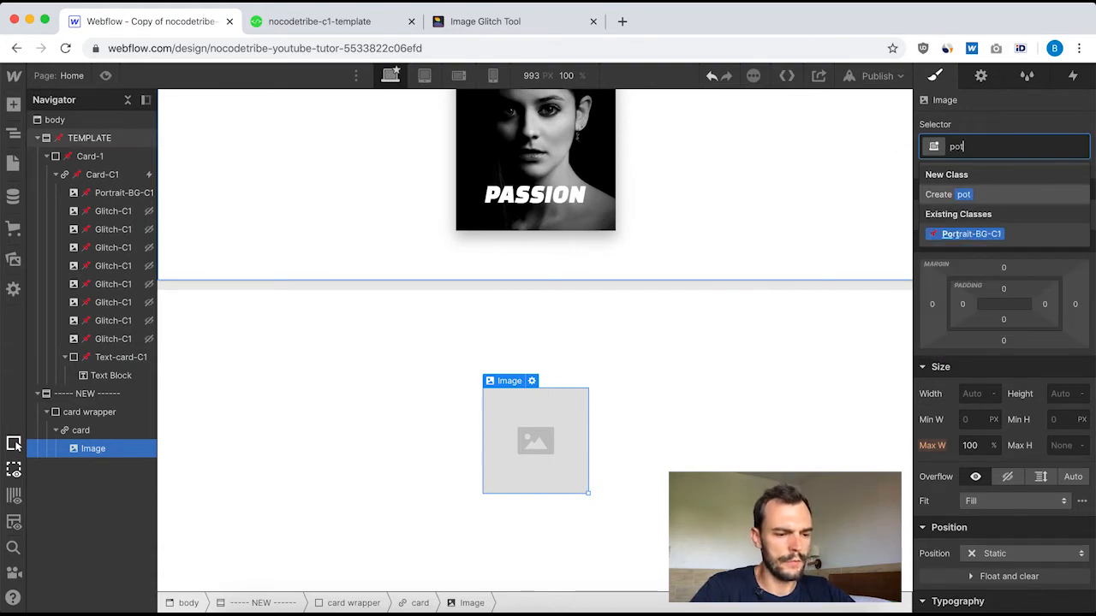
pyautogui.write('tia')
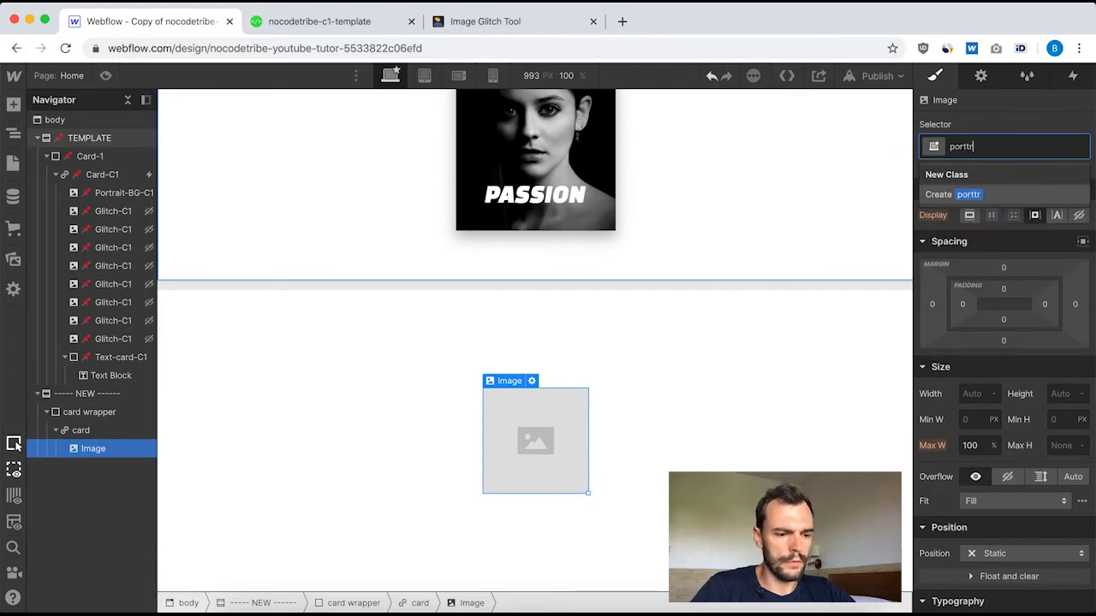
pyautogui.press('BackSpace')
pyautogui.press('BackSpace')
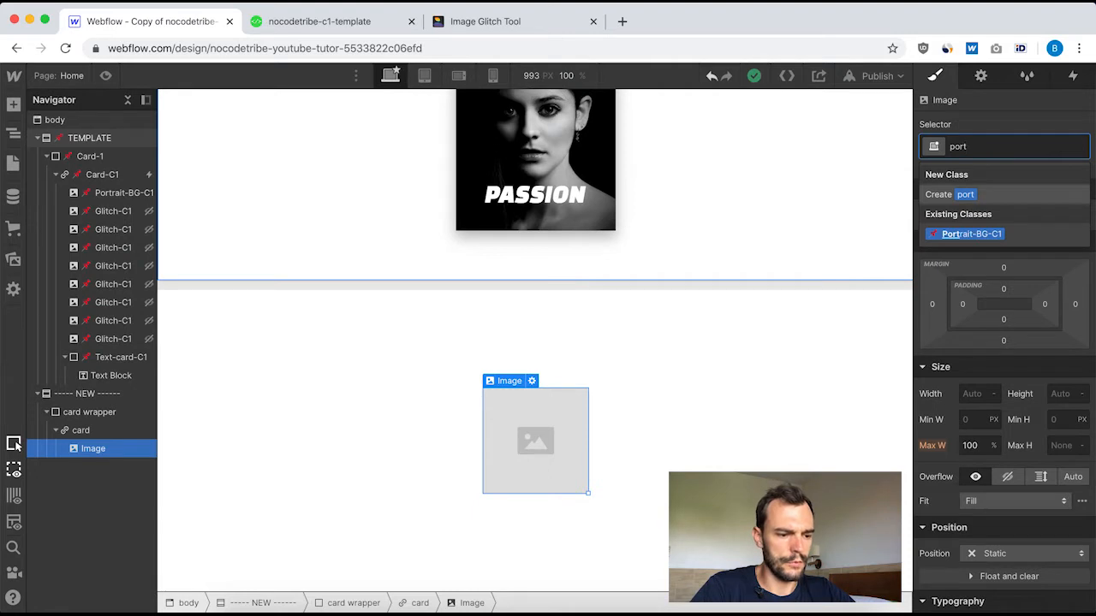
pyautogui.write('ttra')
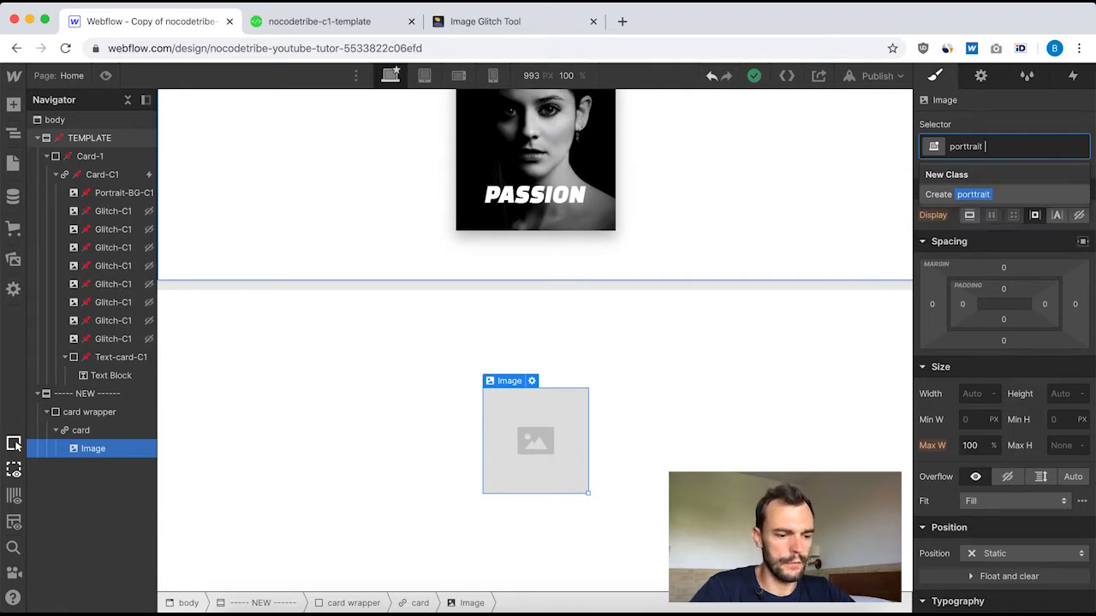
pyautogui.write('it bg')
pyautogui.press('Return')
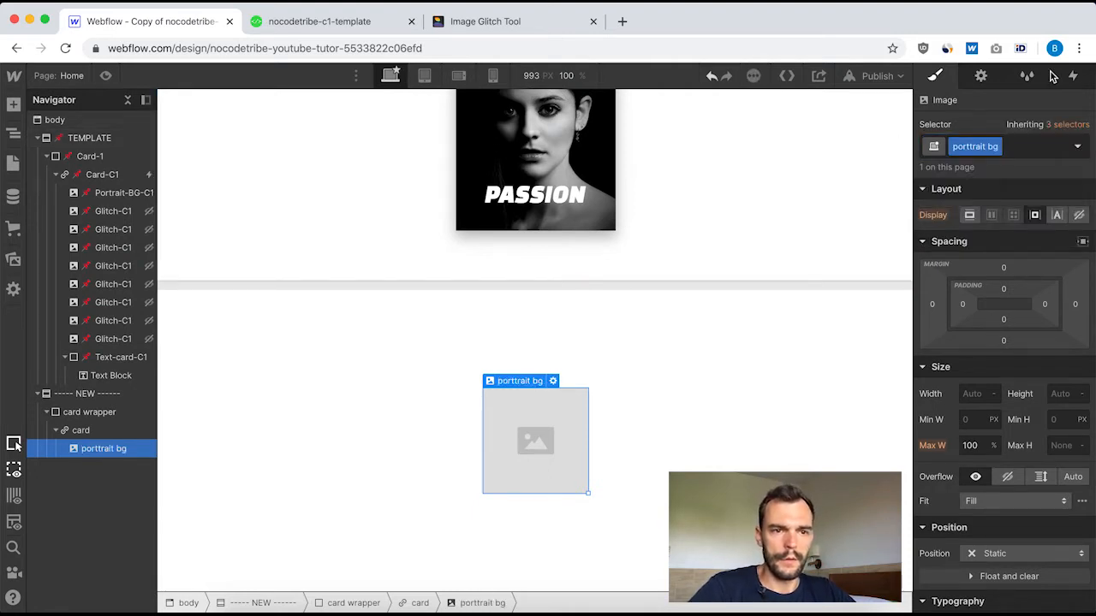
pyautogui.doubleClick(972, 147)
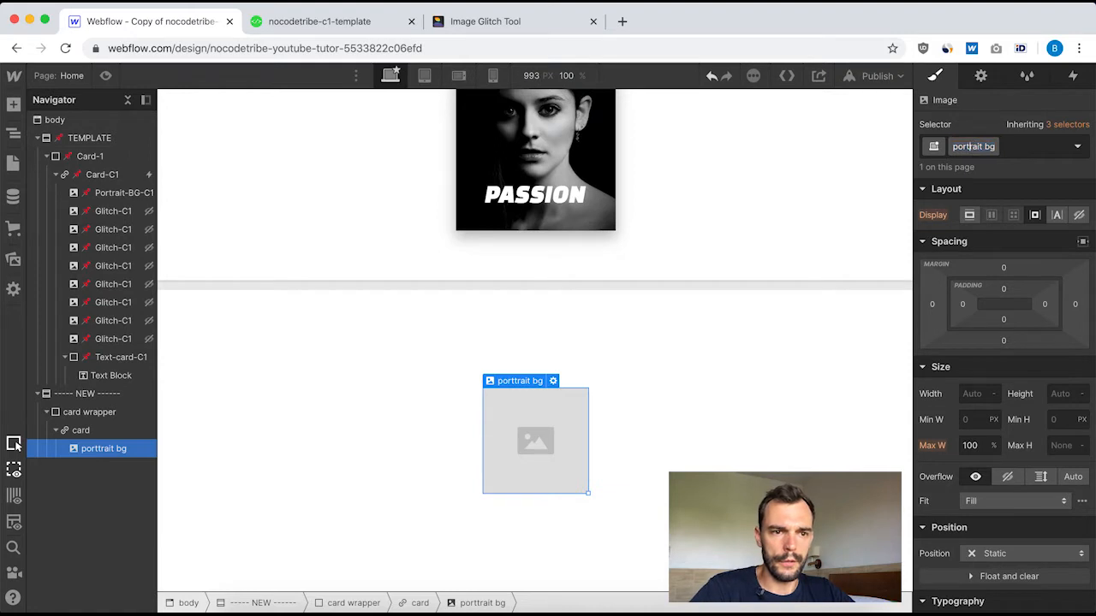
pyautogui.press('Return')
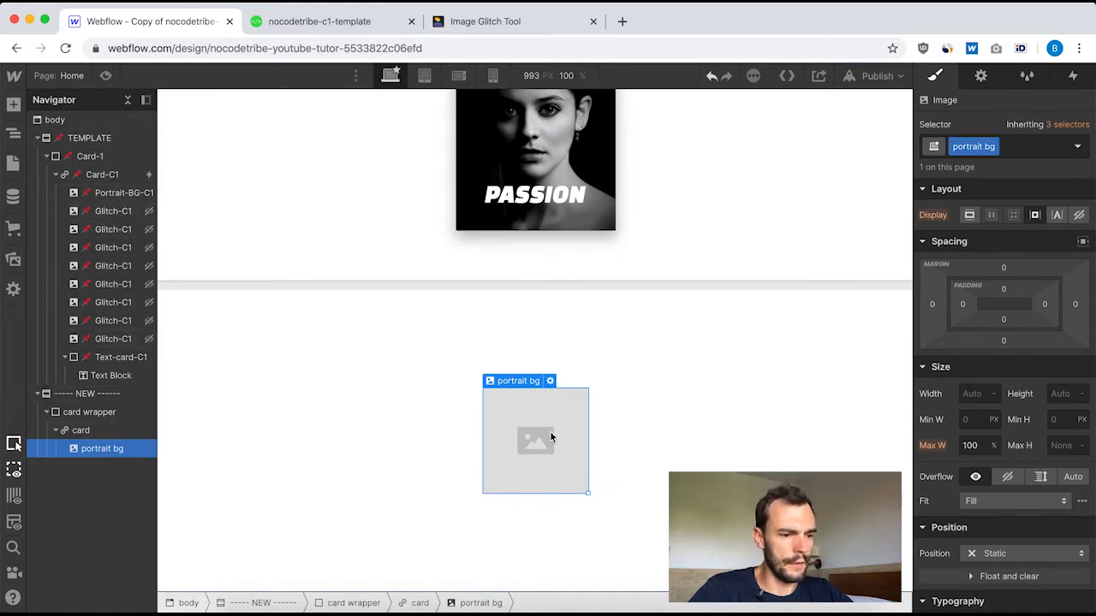
# Duplicate the portrait bg image inside the card and replace the second image's class with a new class named "glitch".
pyautogui.press('super+c')
pyautogui.press('super+v')
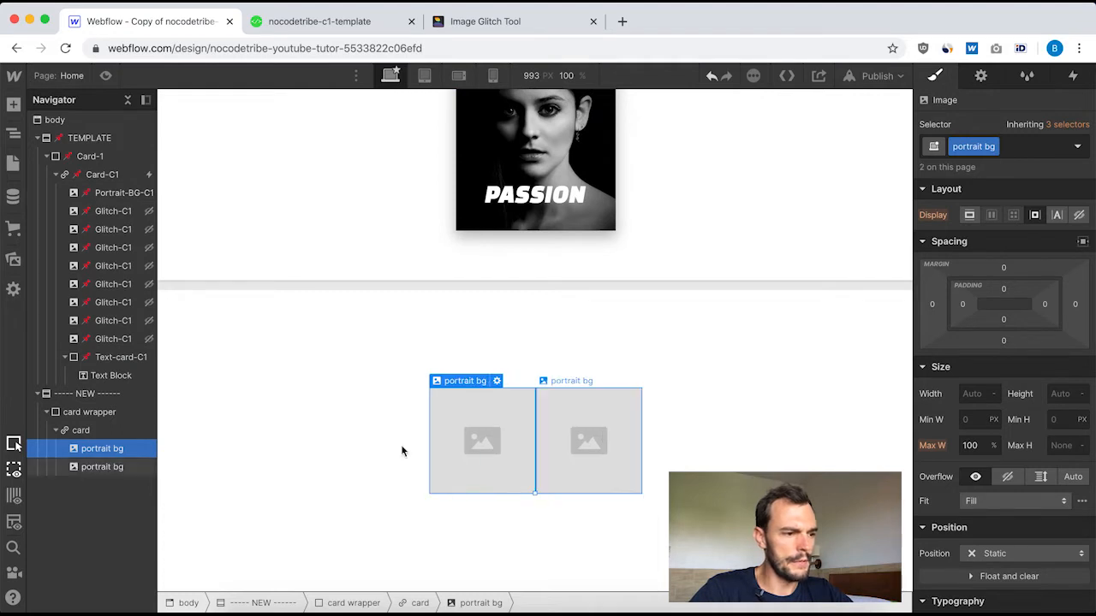
pyautogui.click(95, 469)
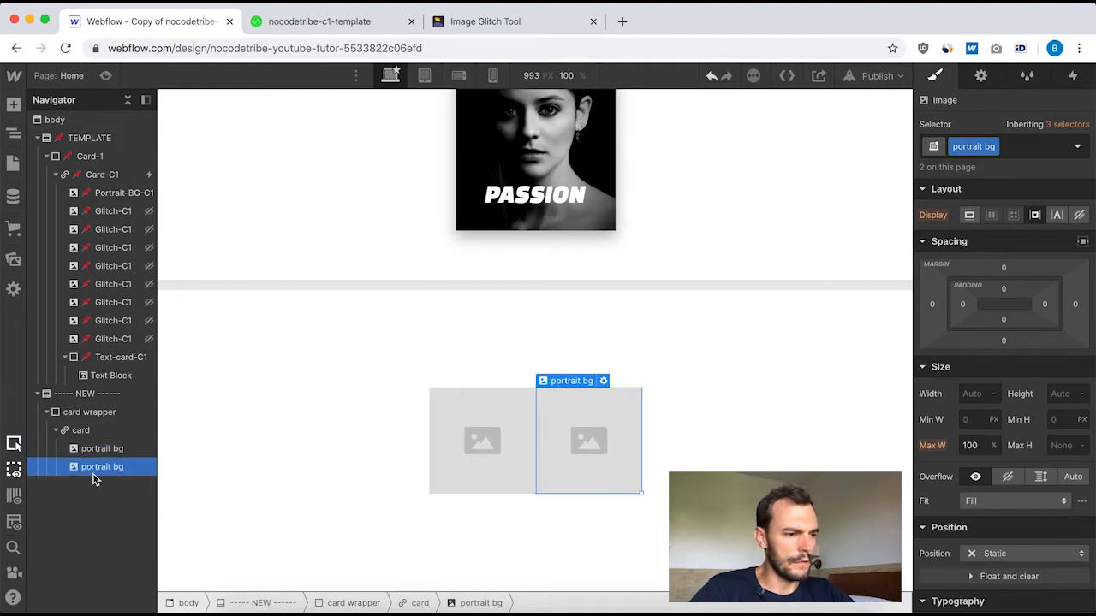
pyautogui.click(1006, 146)
pyautogui.press('BackSpace')
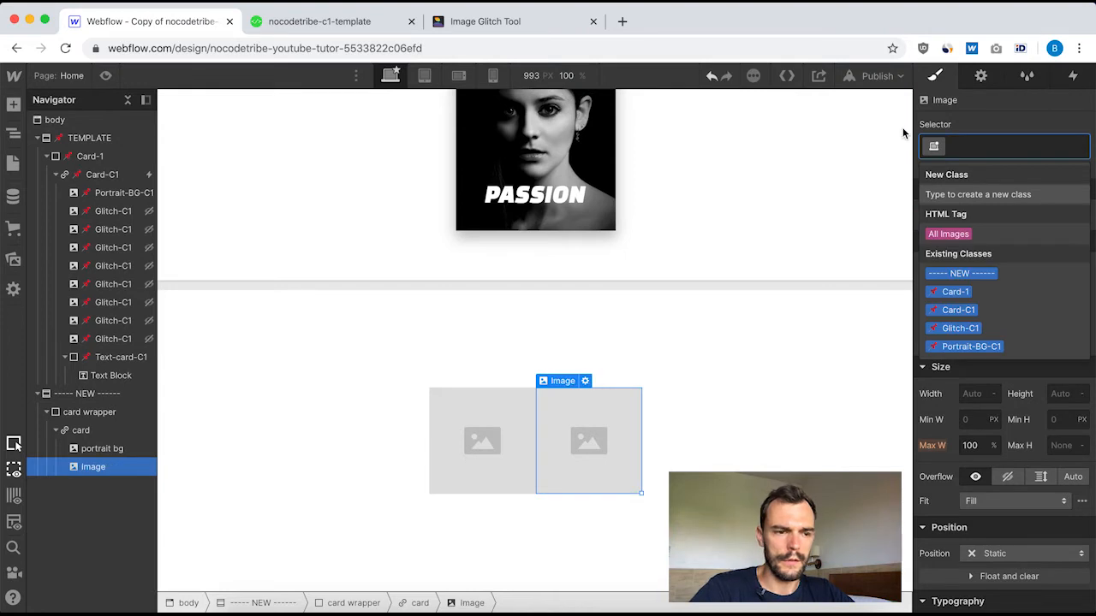
pyautogui.write('gli')
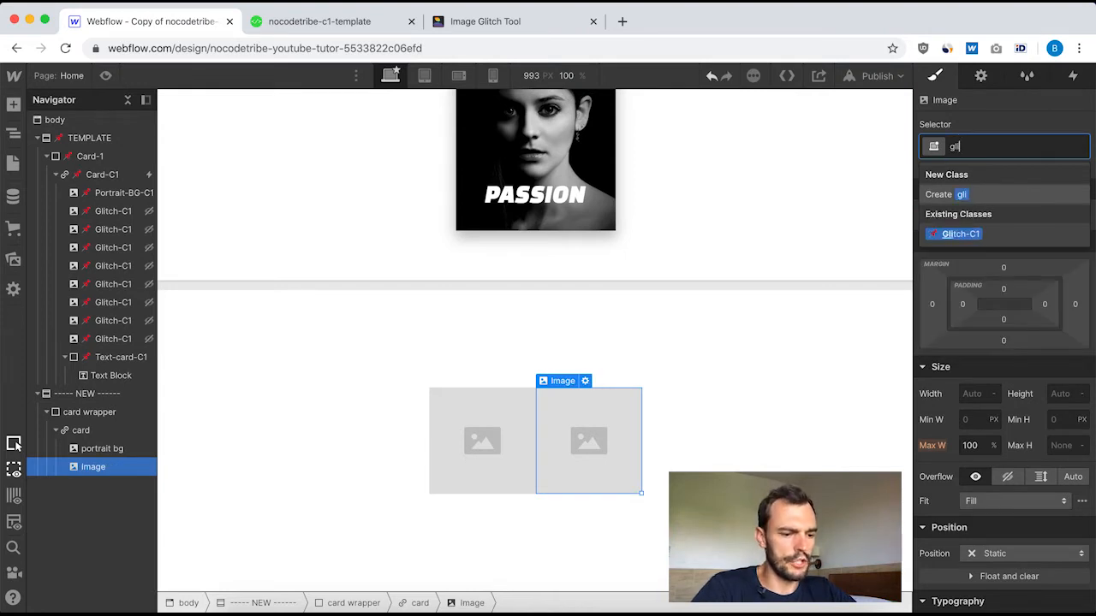
pyautogui.write('cth')
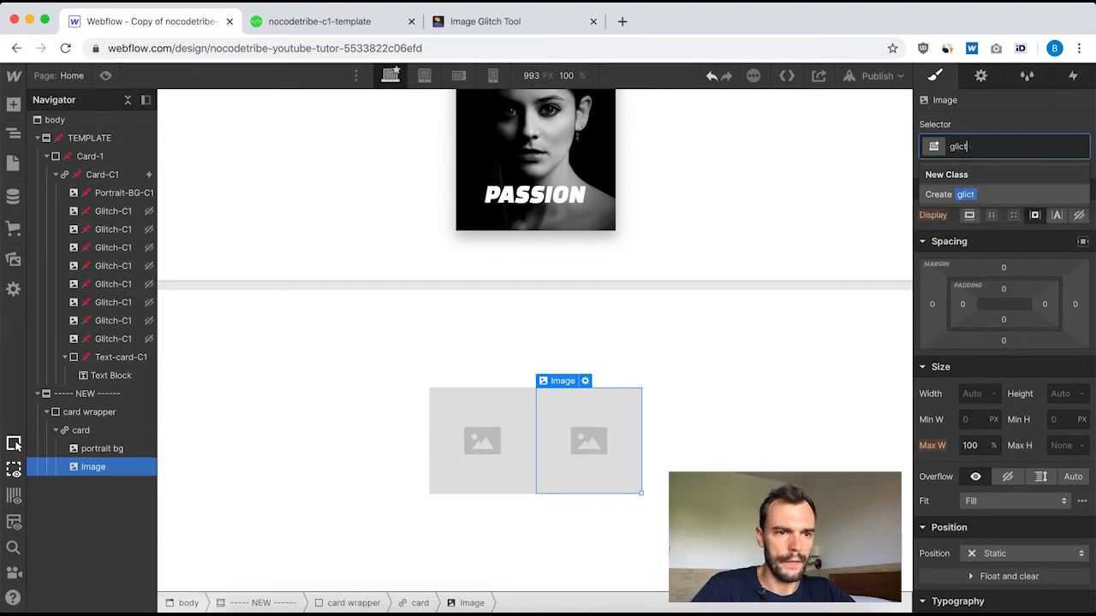
pyautogui.press('BackSpace')
pyautogui.press('BackSpace')
pyautogui.write('tch')
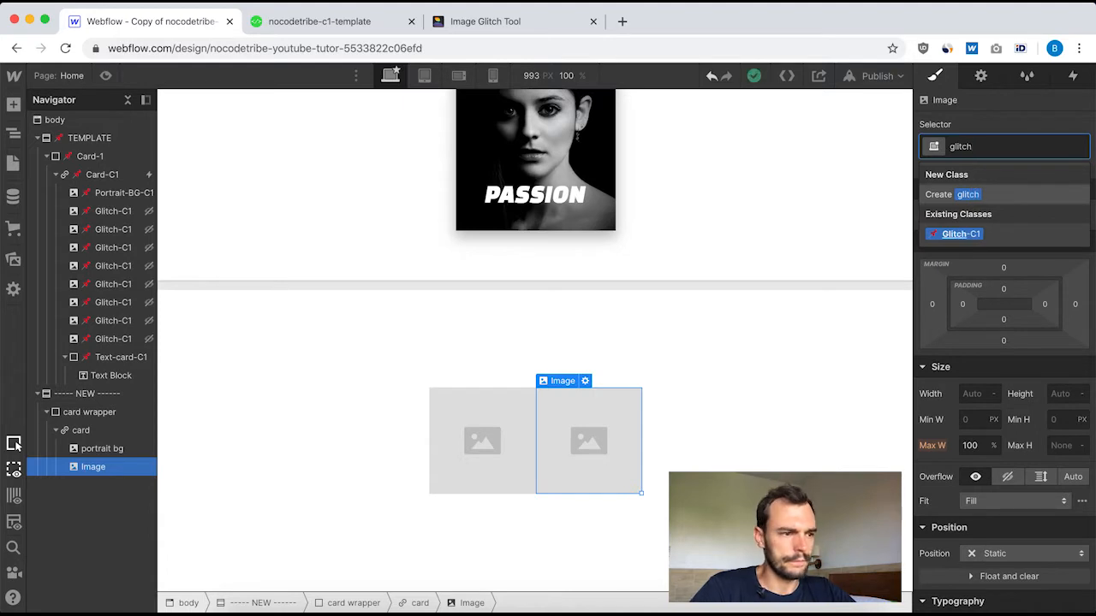
pyautogui.press('Return')
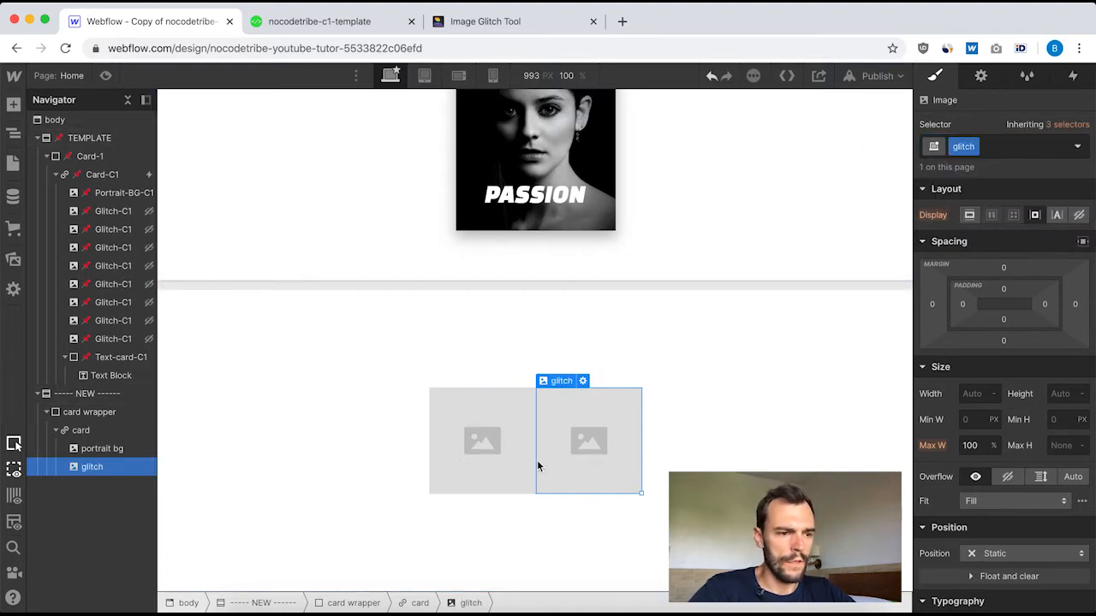
# Compare the new portrait bg image with the template's Portrait-BG-C1 image, checking its layout, size, position, typography, background and border styles.
pyautogui.click(484, 438)
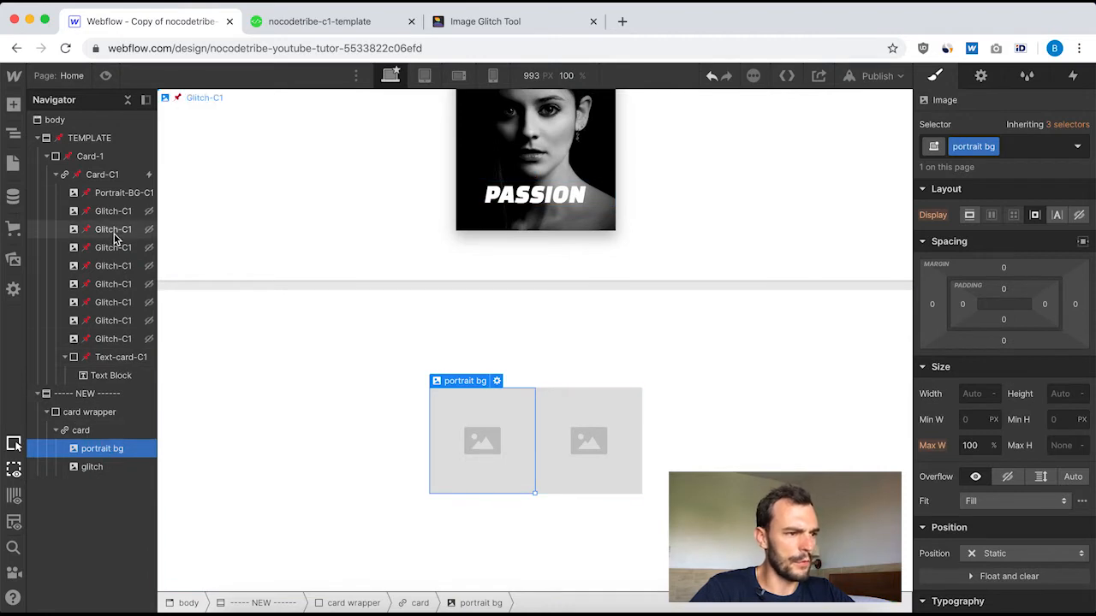
pyautogui.click(118, 195)
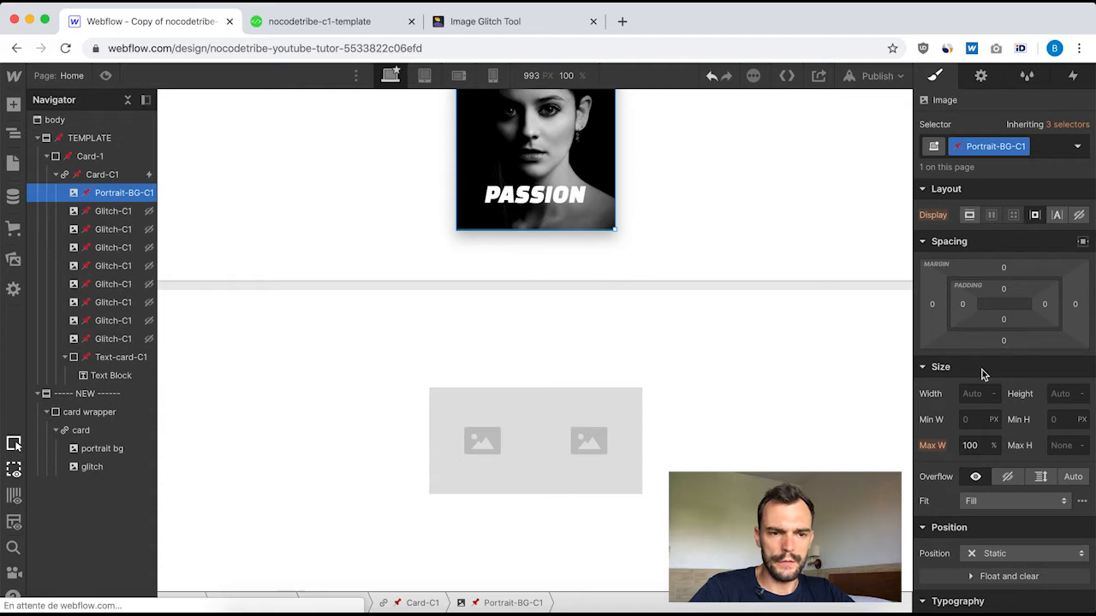
pyautogui.scroll(-2, 1015, 429)
pyautogui.scroll(-3, 1044, 446)
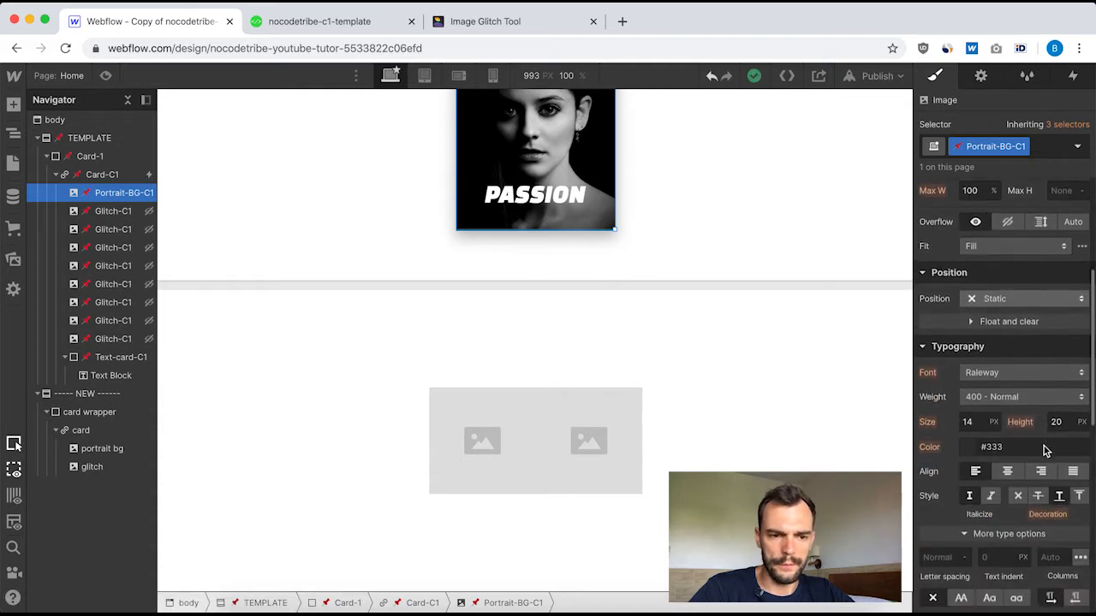
pyautogui.scroll(-2, 1019, 483)
pyautogui.scroll(-8, 1030, 389)
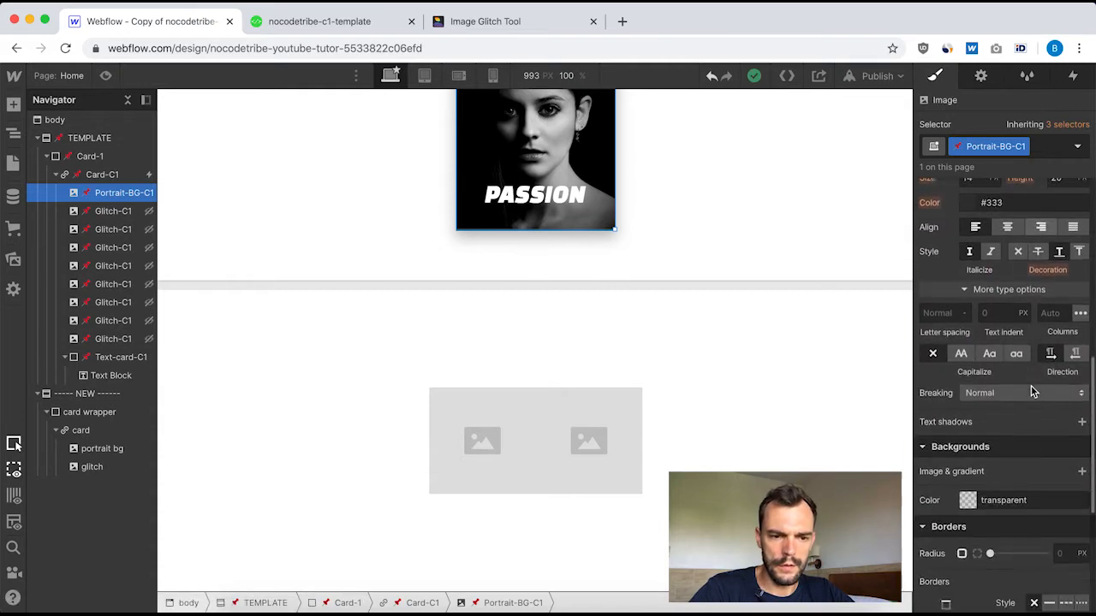
pyautogui.scroll(15, 1032, 391)
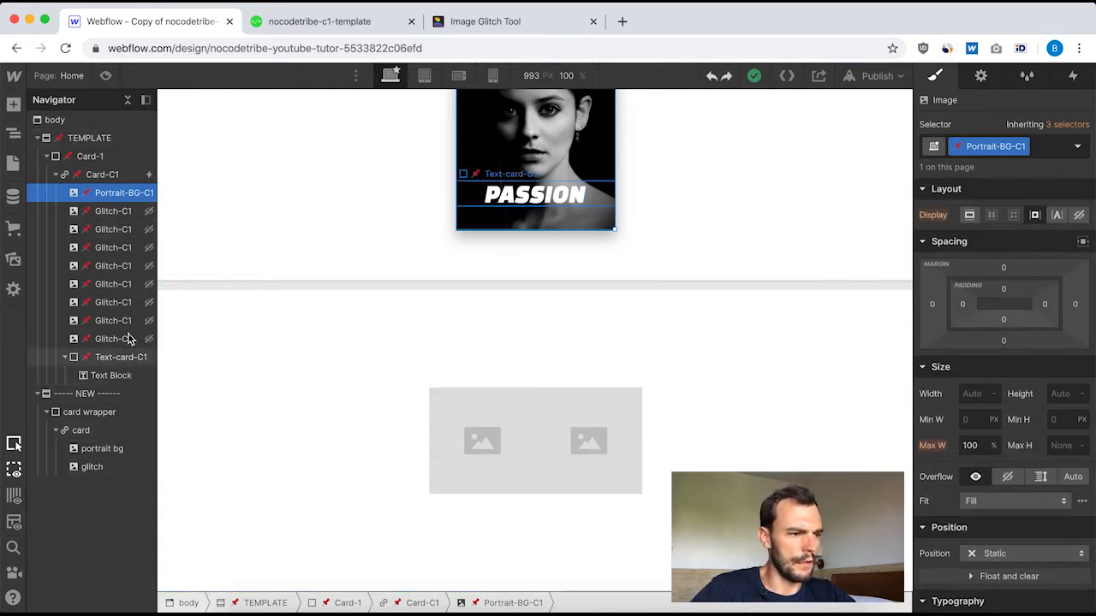
# Examine the position settings of the template's first Glitch-C1 image and check which class its display value is inherited from.
pyautogui.click(120, 212)
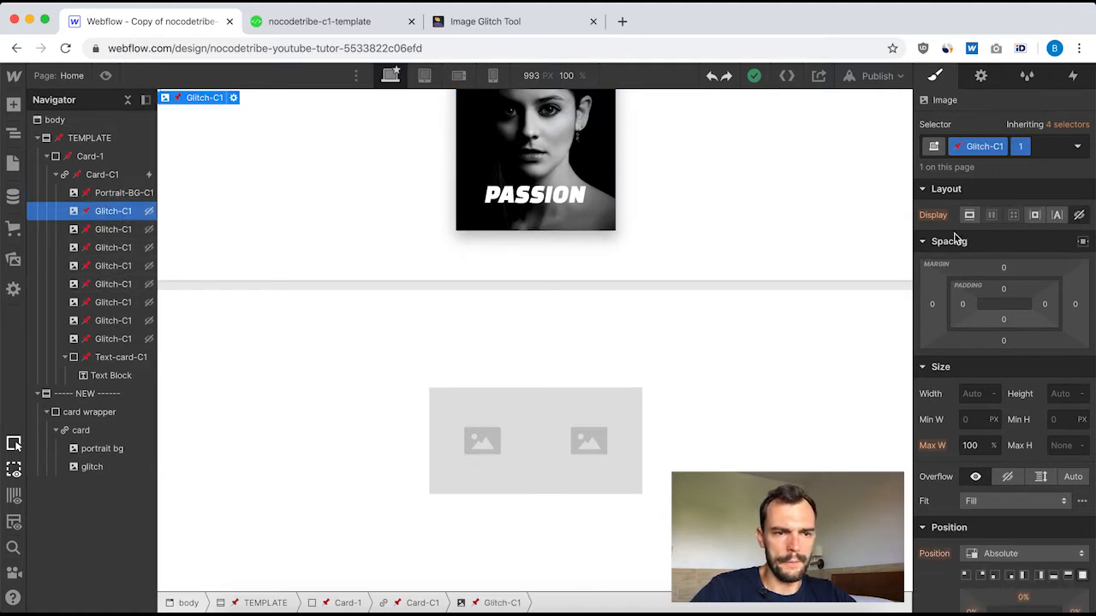
pyautogui.scroll(-3, 985, 520)
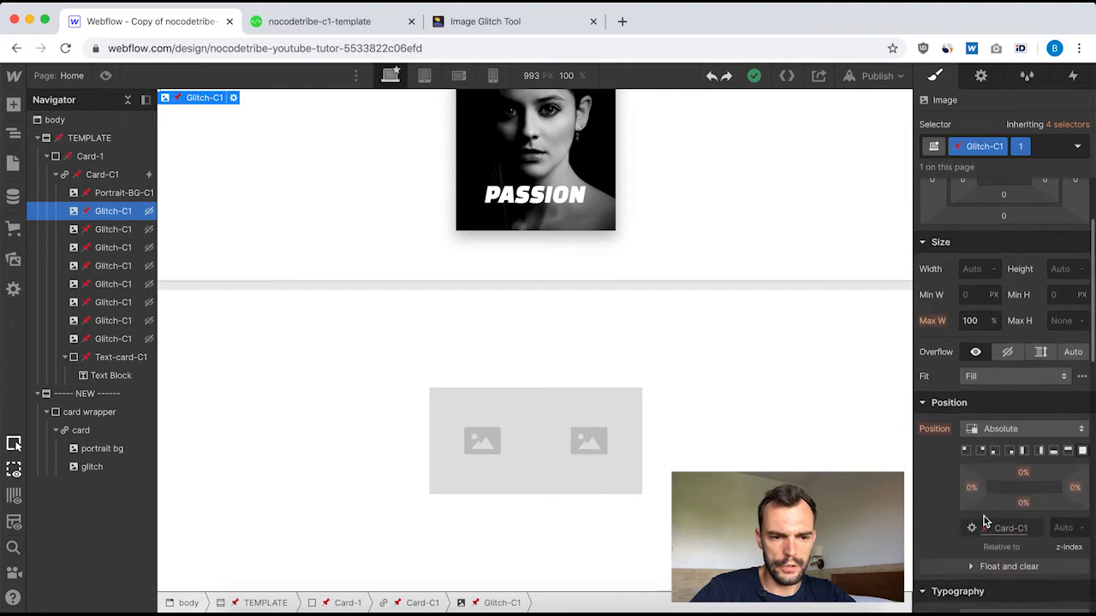
pyautogui.scroll(3, 1026, 342)
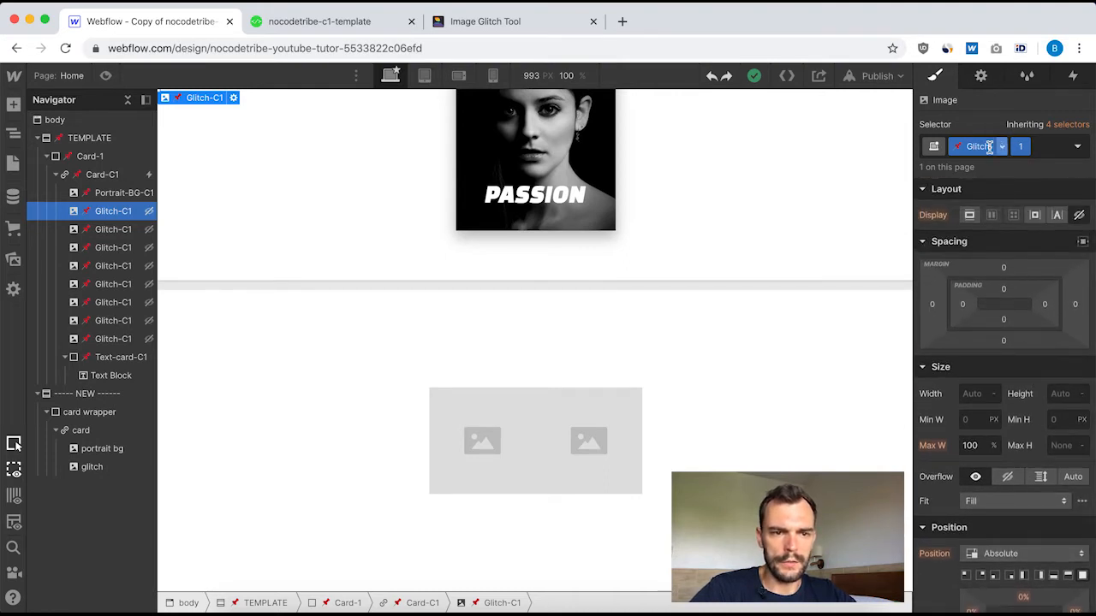
pyautogui.click(933, 215)
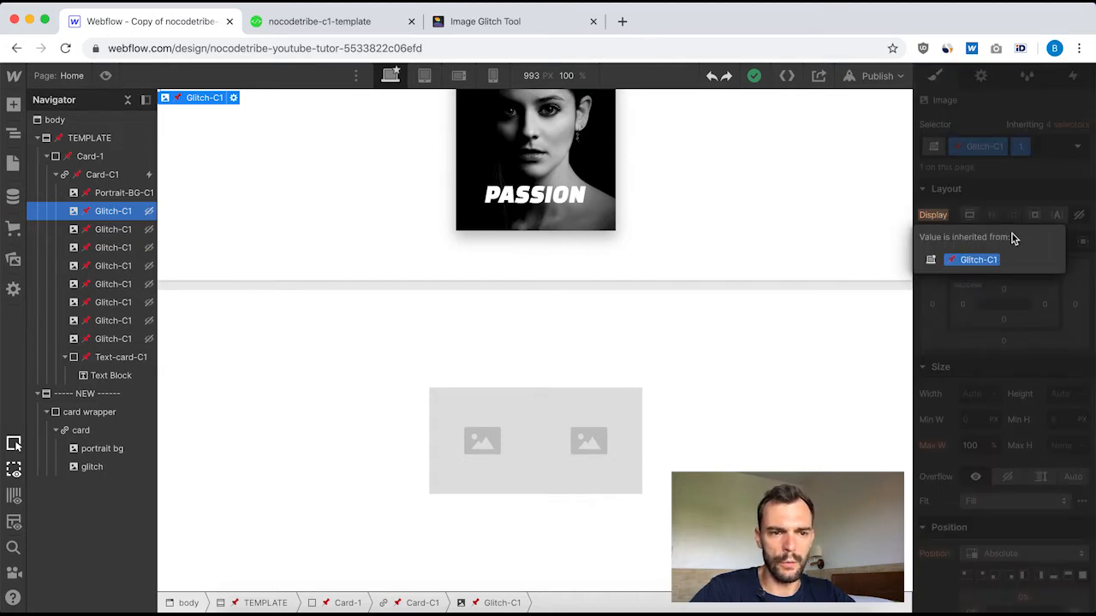
pyautogui.click(1021, 203)
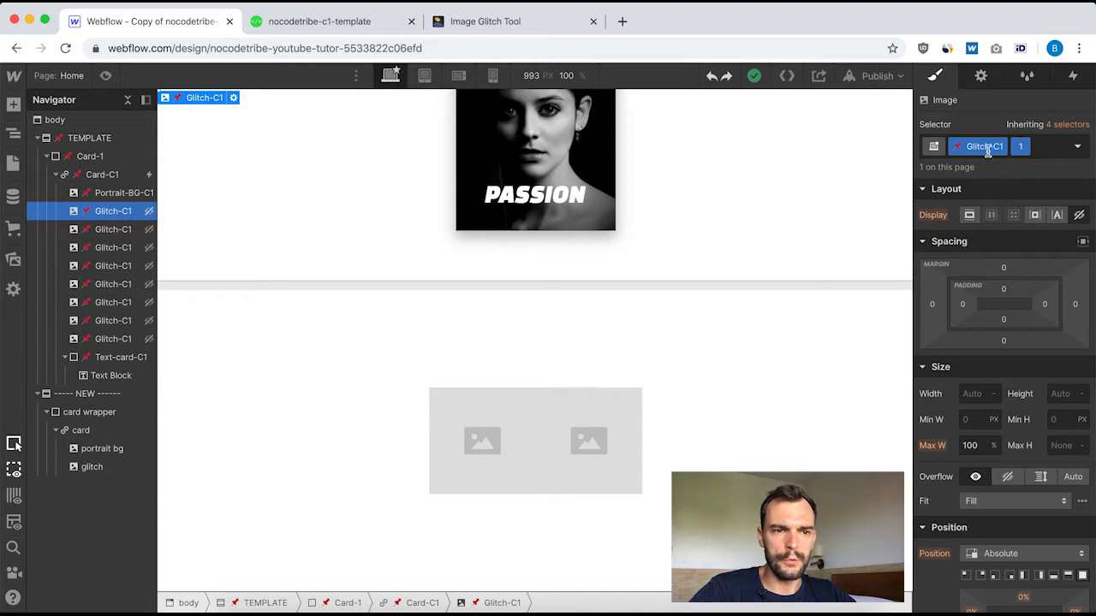
# Switch from the combo class to the inherited base class Glitch-C1 and examine its display and position settings.
pyautogui.click(1066, 126)
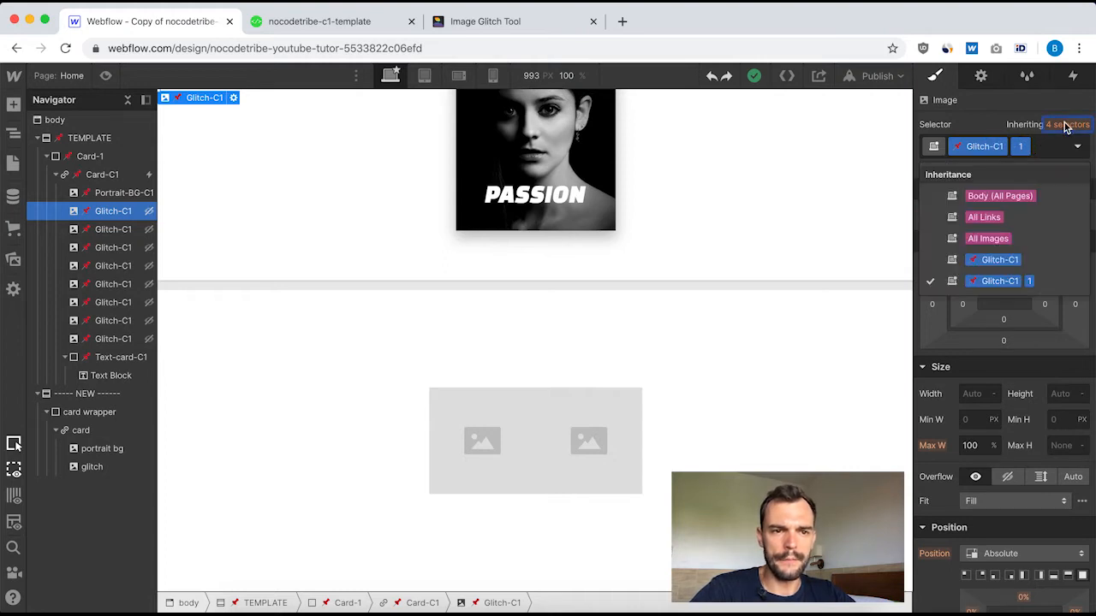
pyautogui.click(1000, 264)
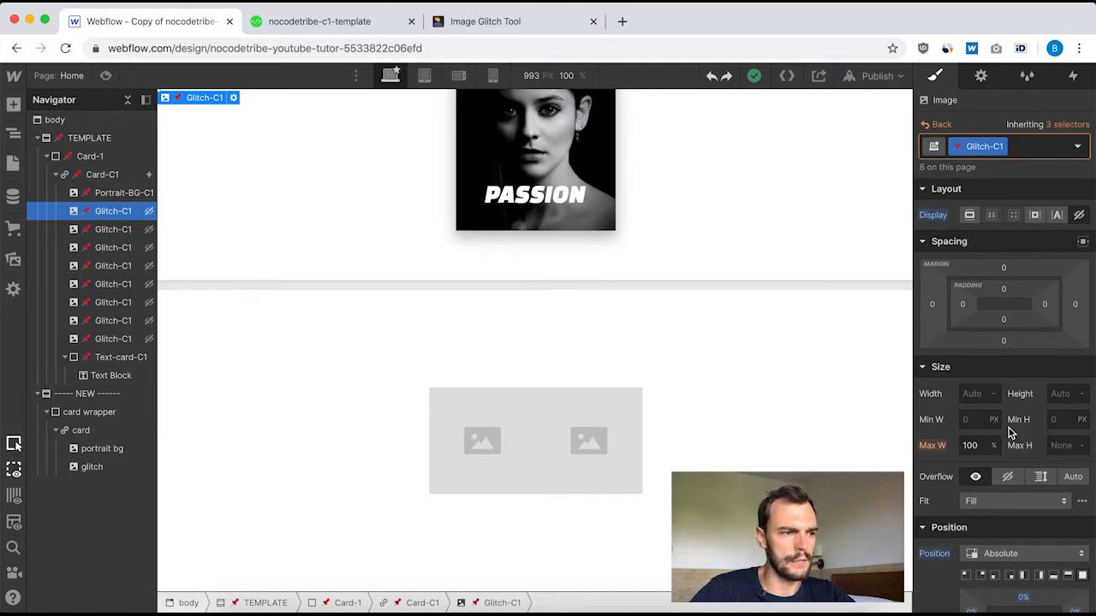
pyautogui.scroll(-4, 1008, 428)
pyautogui.scroll(-1, 1009, 428)
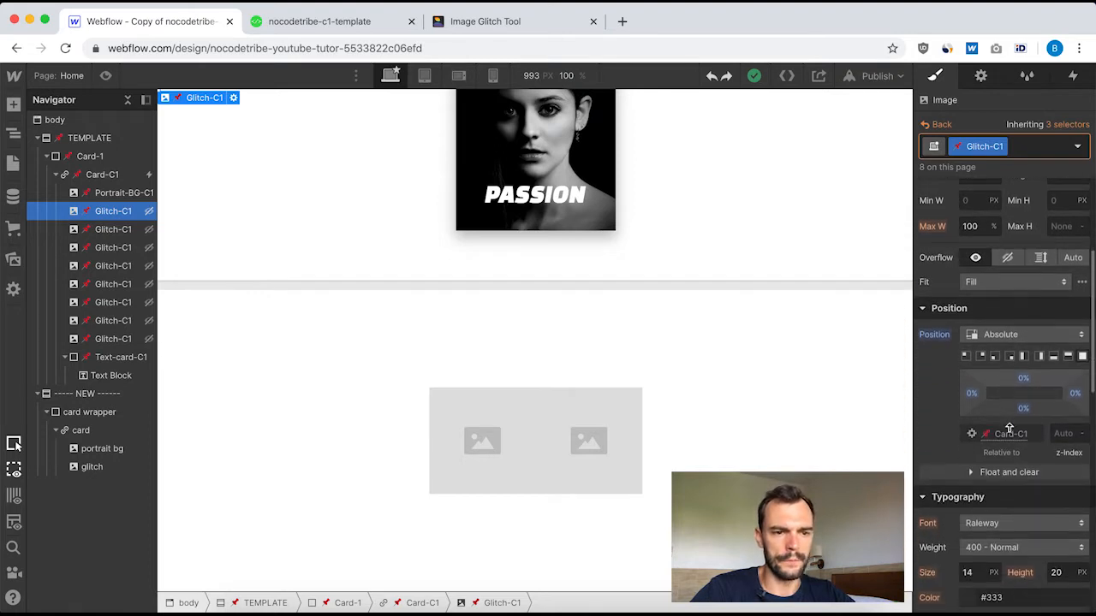
pyautogui.scroll(5, 1001, 284)
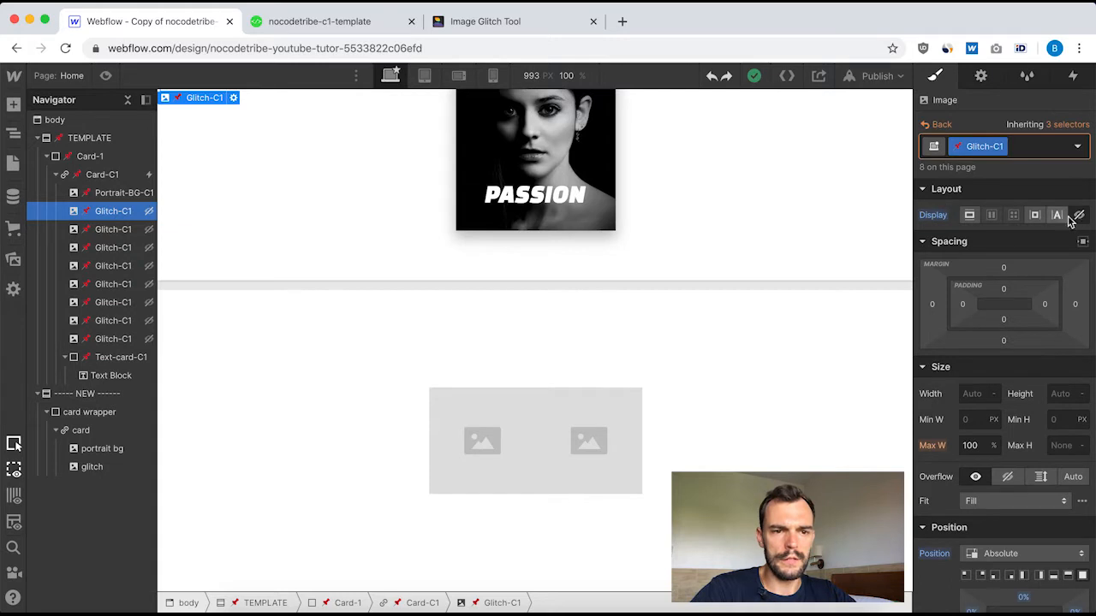
pyautogui.scroll(-3, 989, 478)
pyautogui.scroll(-1, 989, 478)
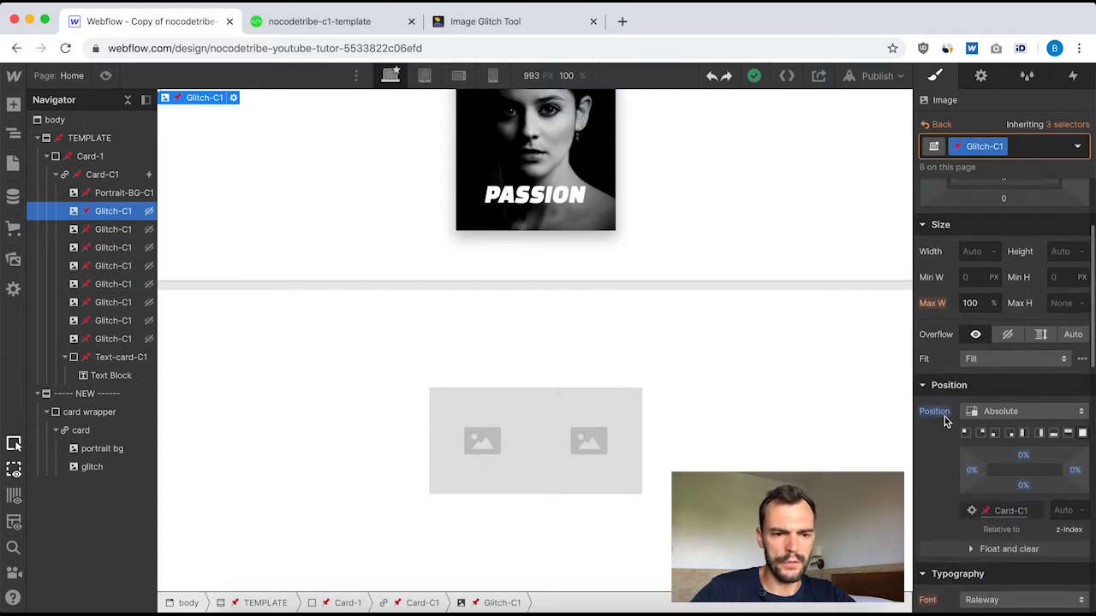
# Set the new card's glitch image to display none and give it absolute positioning.
pyautogui.click(93, 467)
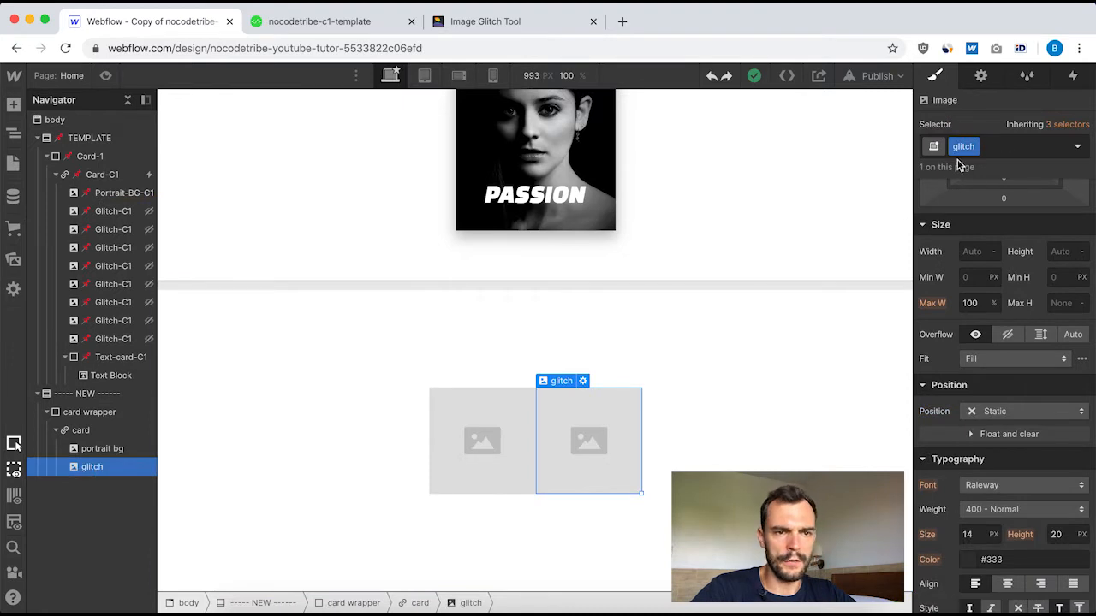
pyautogui.doubleClick(980, 147)
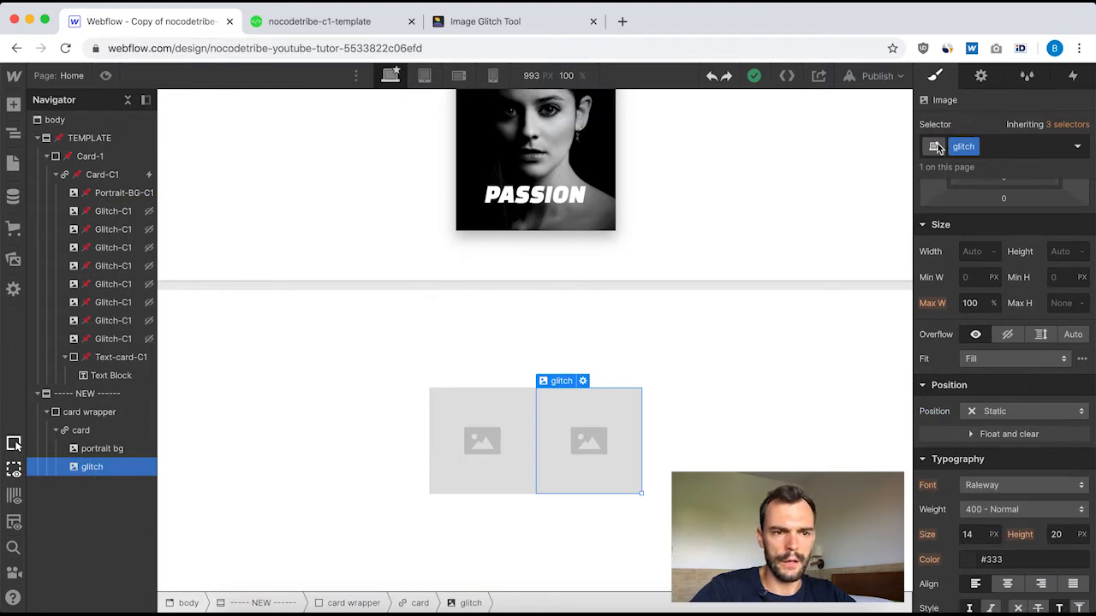
pyautogui.scroll(3, 990, 312)
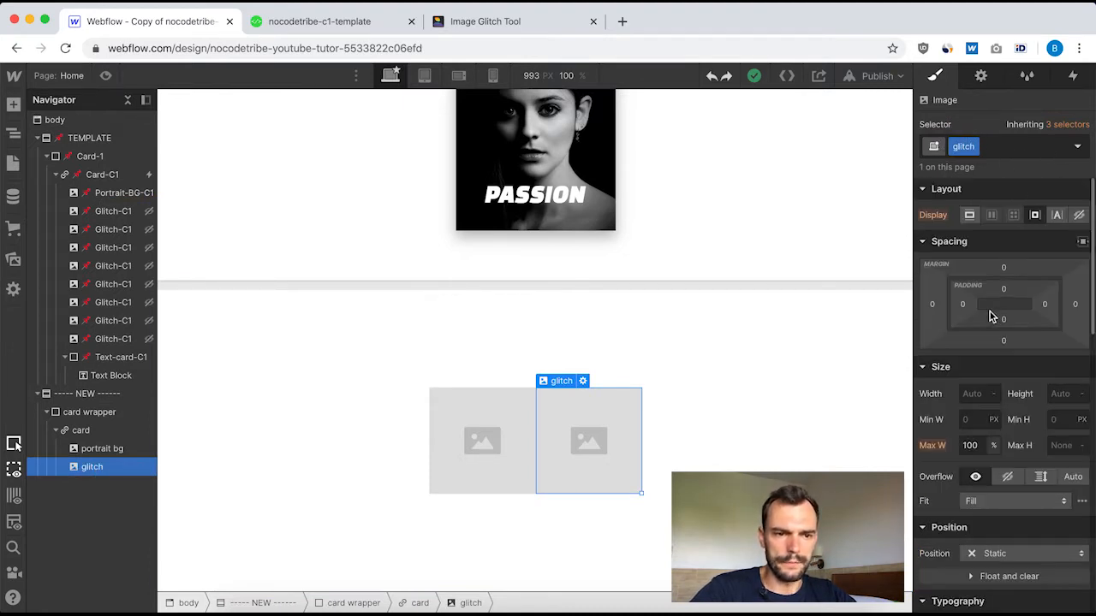
pyautogui.click(1079, 216)
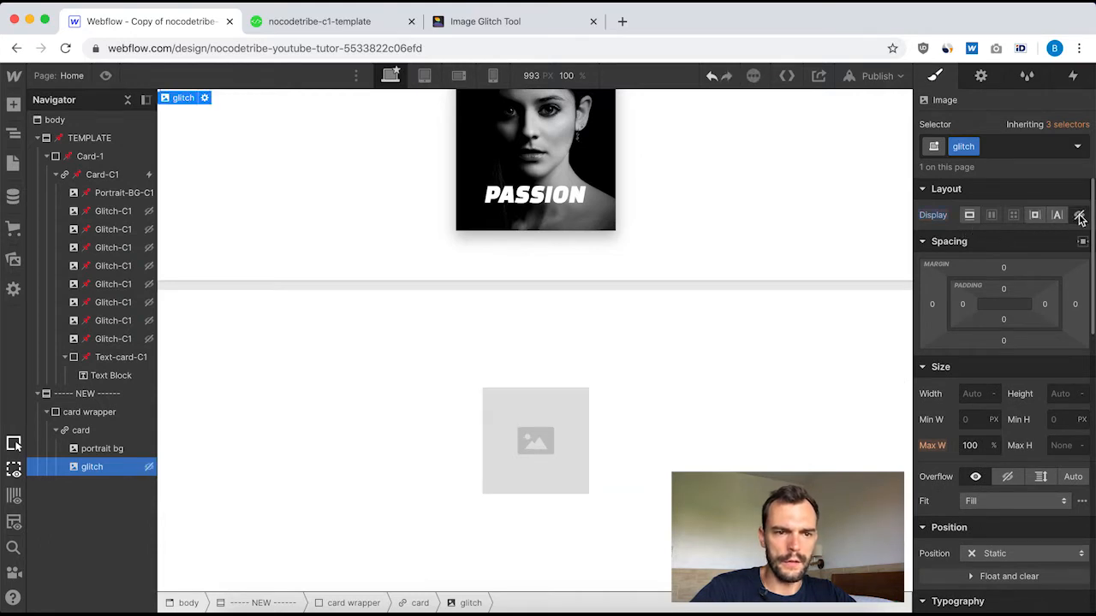
pyautogui.scroll(-3, 995, 369)
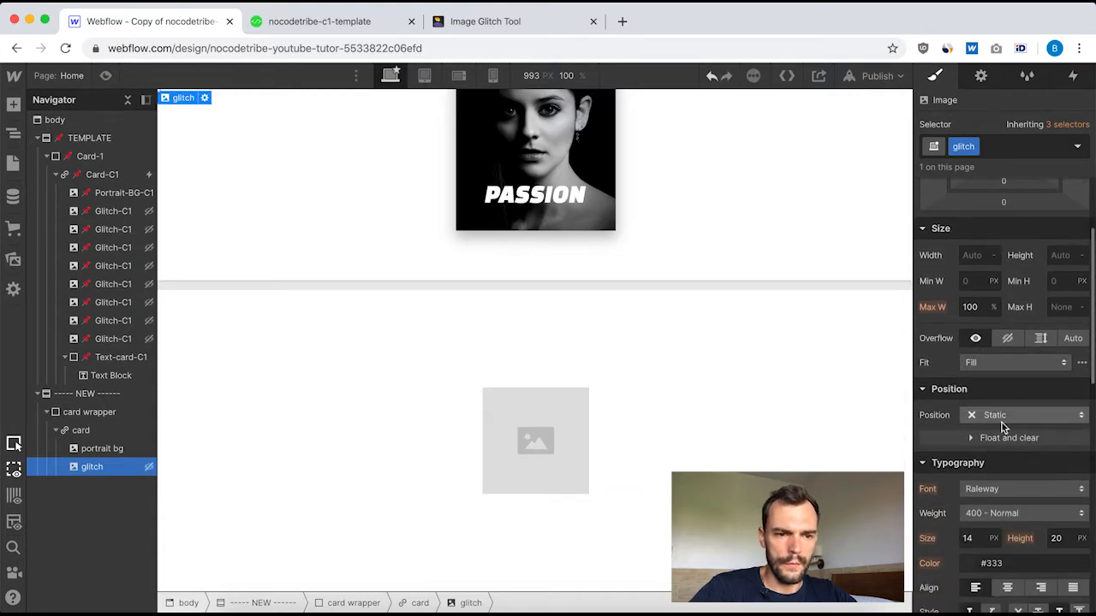
pyautogui.click(1019, 416)
pyautogui.click(1000, 451)
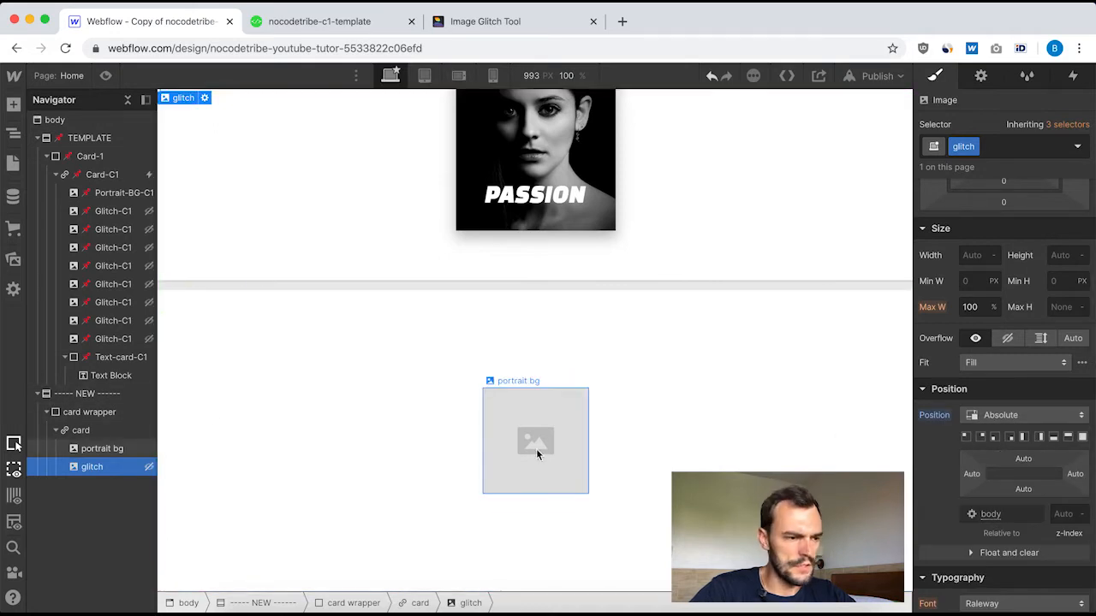
# Examine the template's first Glitch-C1 image, checking its absolute position offsets, the parent it is relative to, and its typography.
pyautogui.click(102, 175)
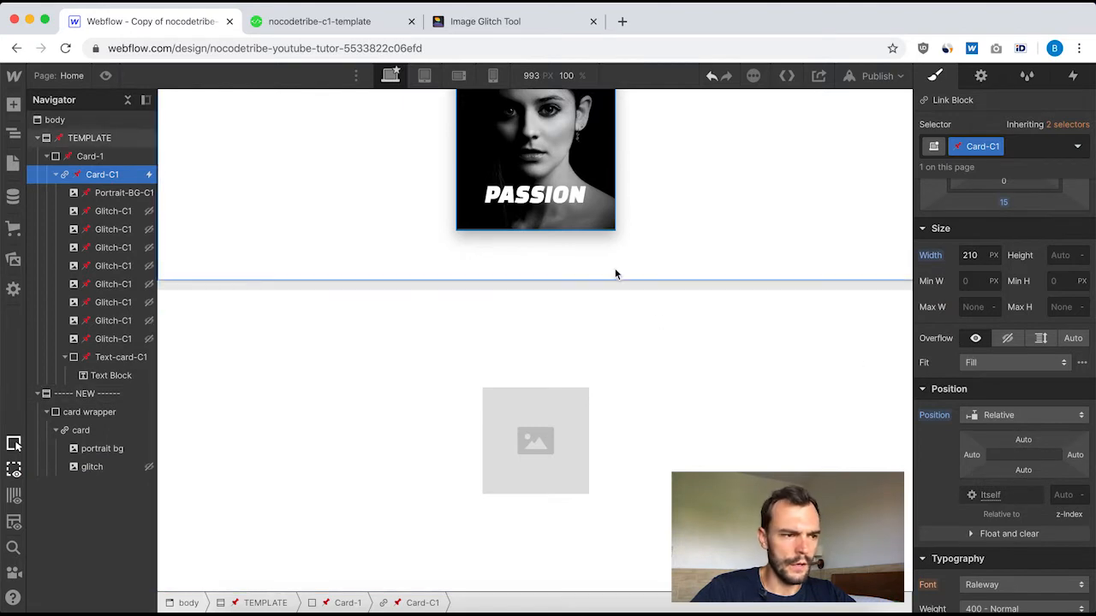
pyautogui.click(113, 211)
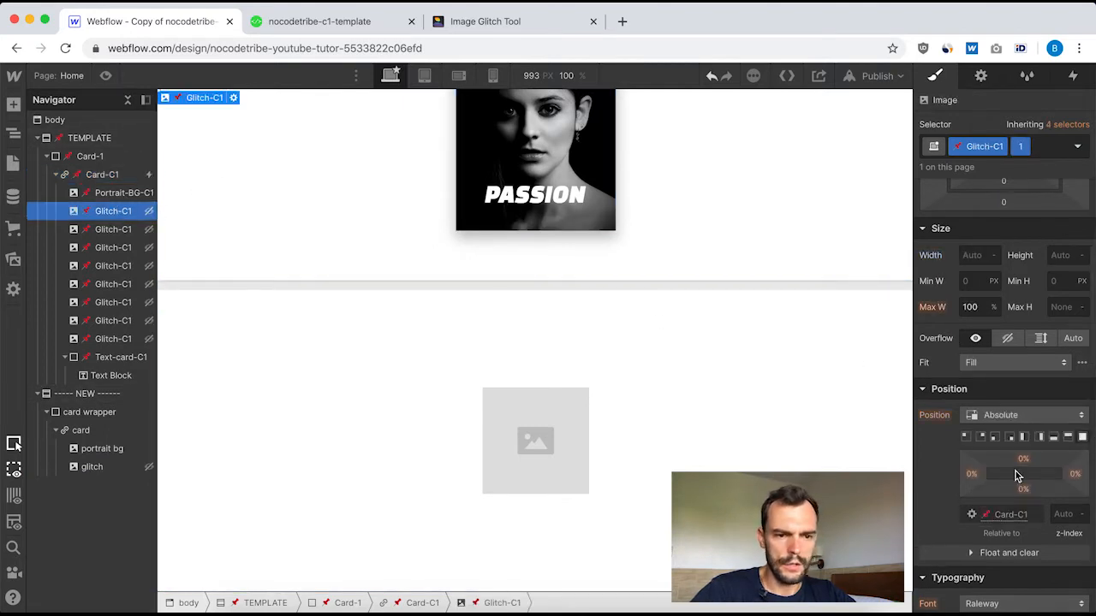
pyautogui.scroll(-2, 1006, 458)
pyautogui.scroll(3, 1006, 445)
pyautogui.scroll(-3, 1017, 500)
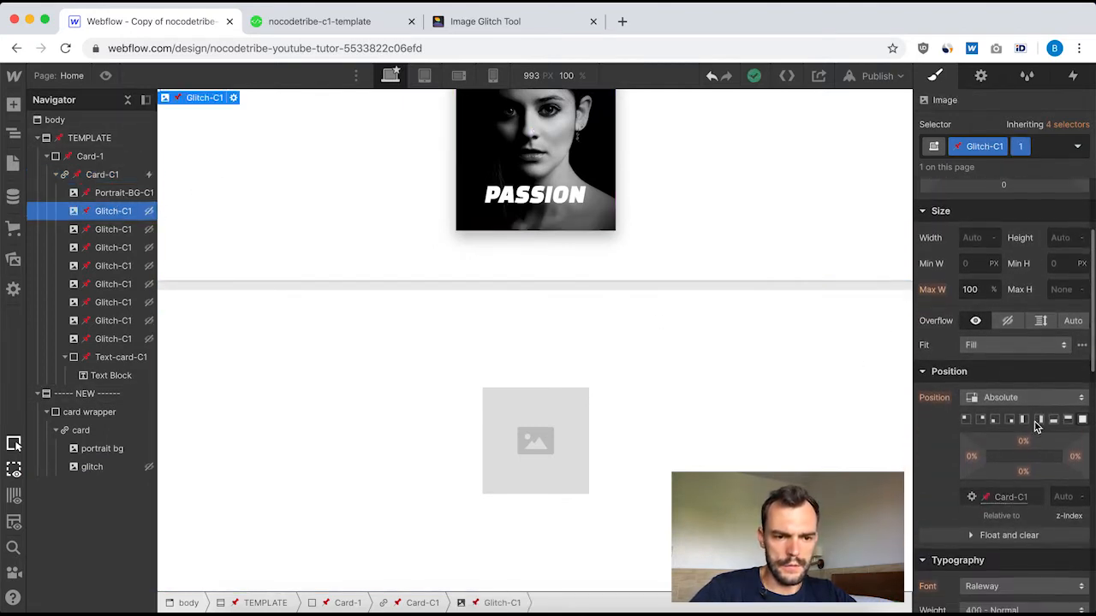
pyautogui.scroll(-5, 961, 446)
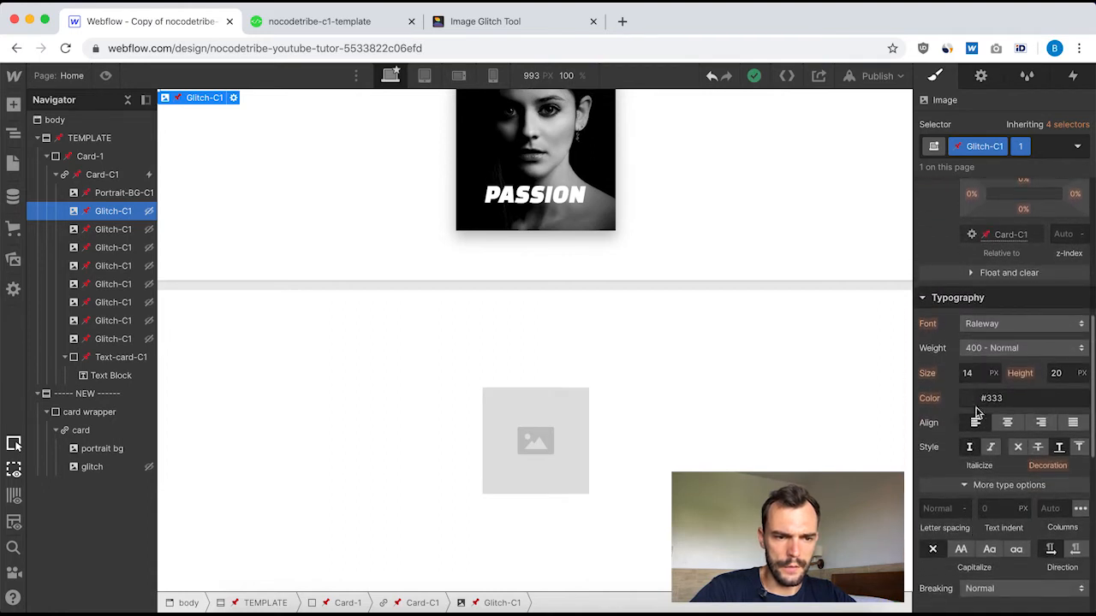
# Set all four position offsets of the new card's absolutely positioned glitch image to 0.
pyautogui.click(94, 466)
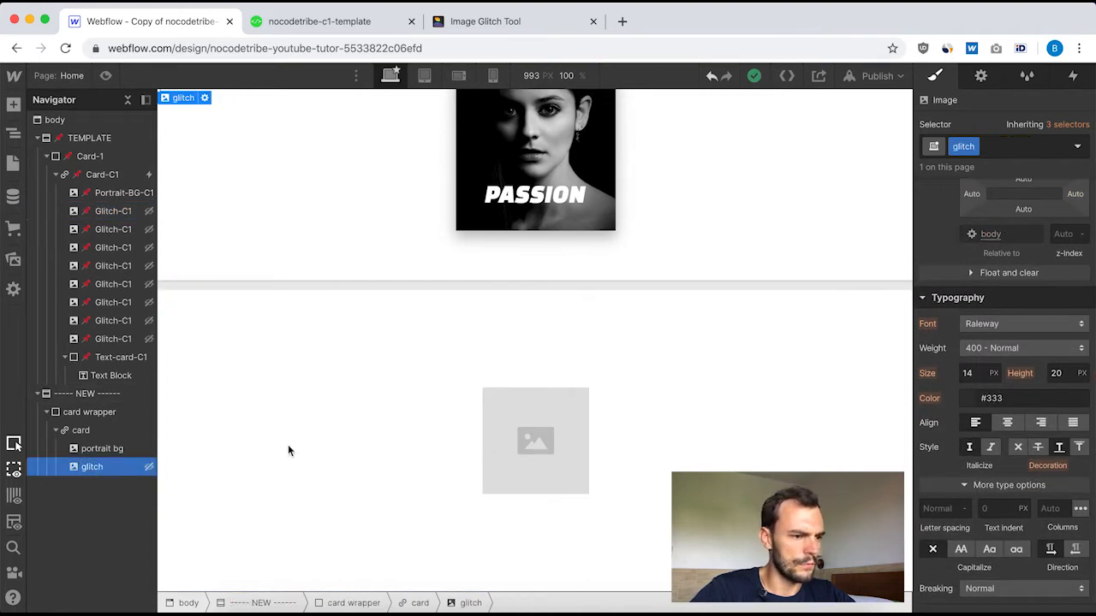
pyautogui.scroll(3, 1013, 290)
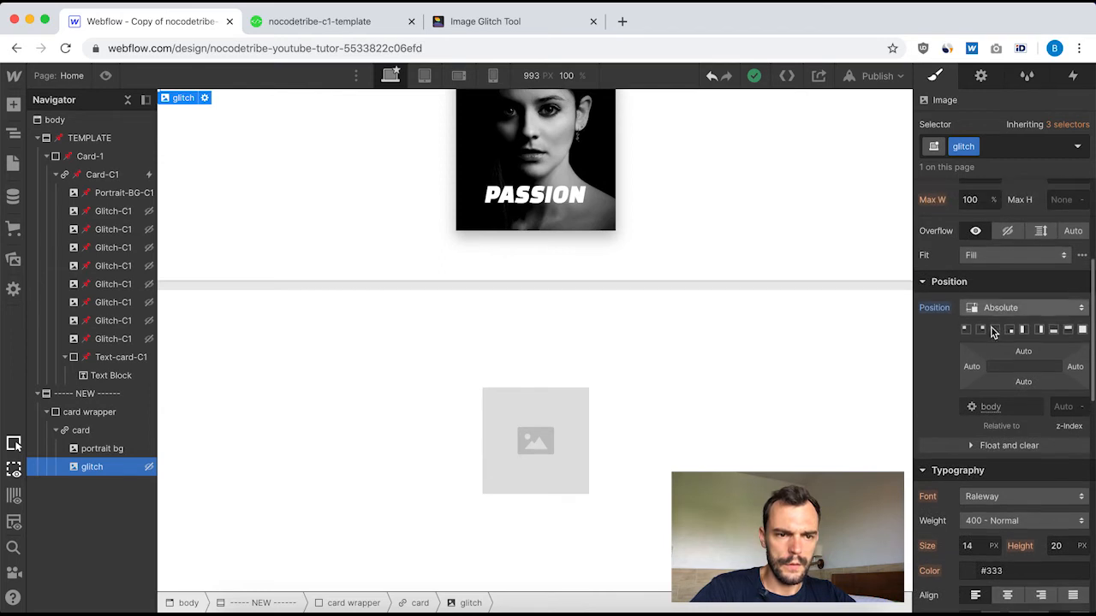
pyautogui.click(1021, 359)
pyautogui.click(981, 402)
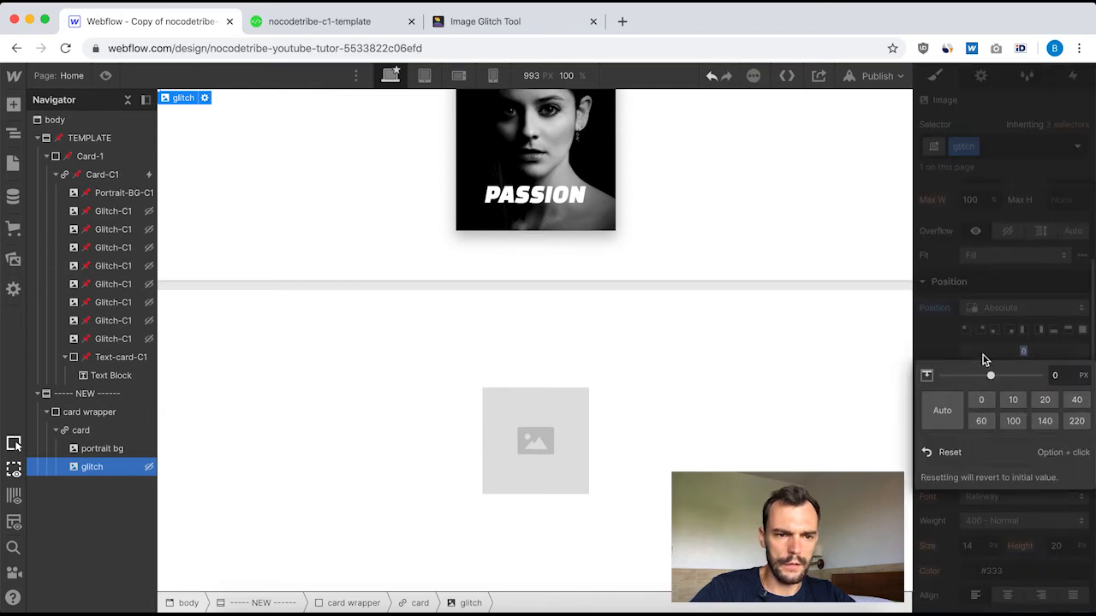
pyautogui.click(983, 362)
pyautogui.click(976, 369)
pyautogui.click(981, 415)
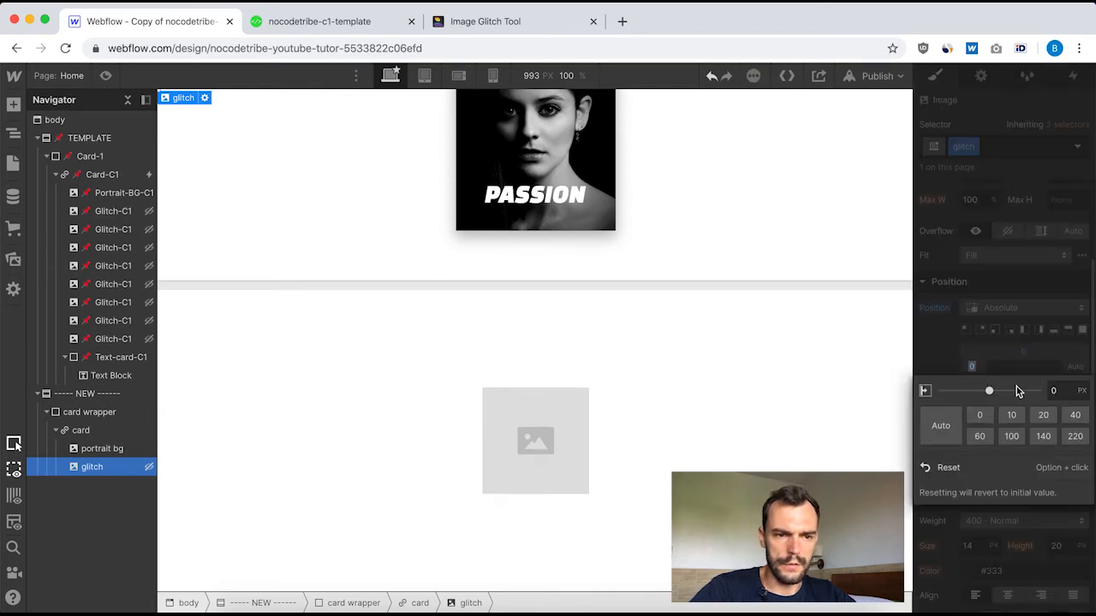
pyautogui.click(1023, 383)
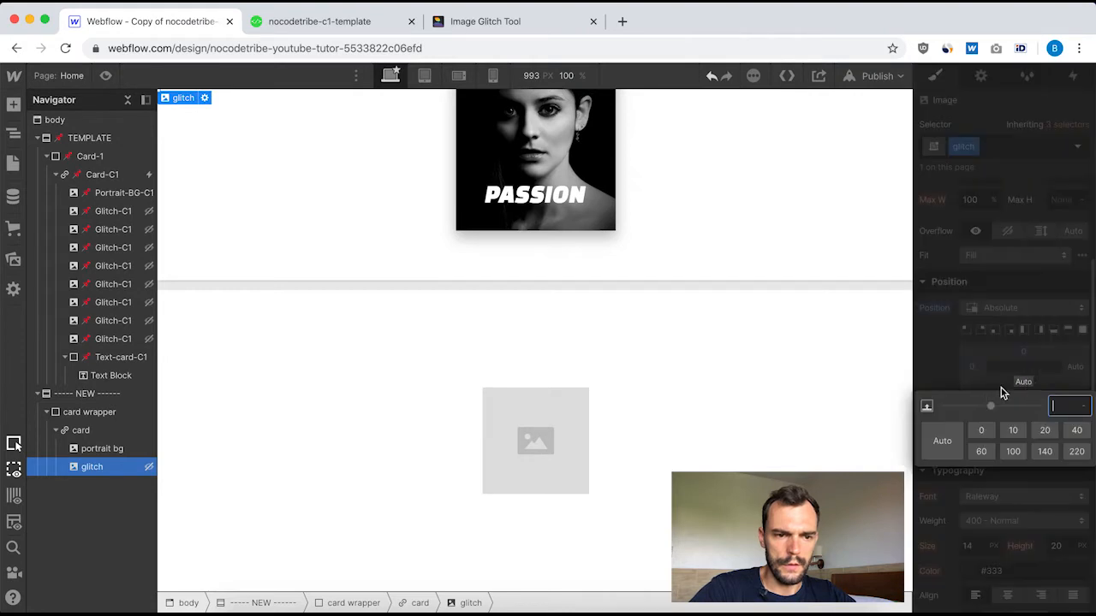
pyautogui.click(981, 430)
pyautogui.click(1074, 368)
pyautogui.click(1075, 369)
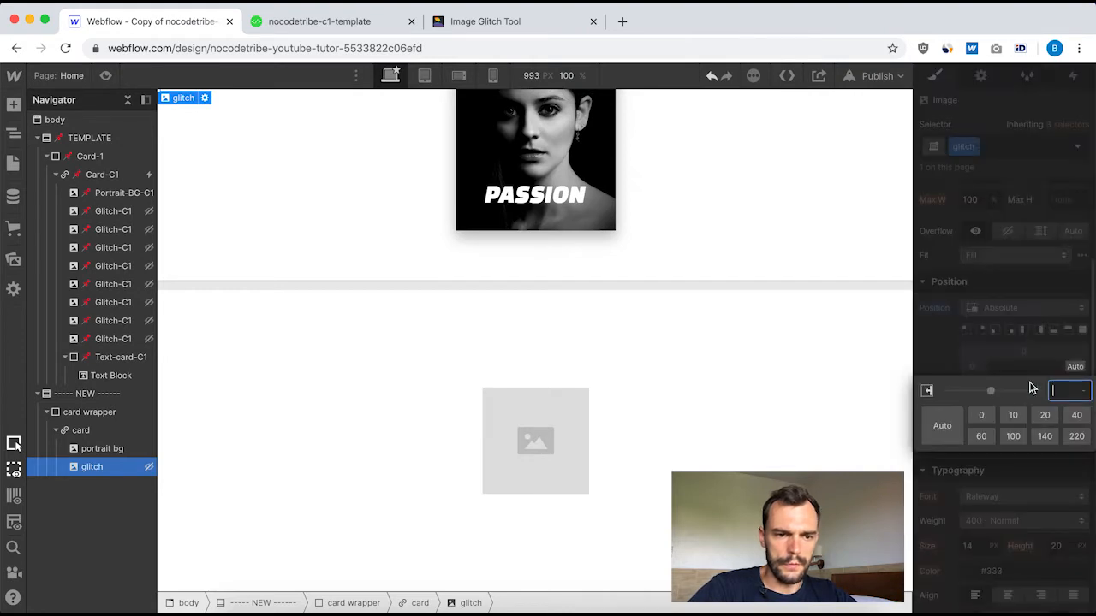
pyautogui.click(981, 415)
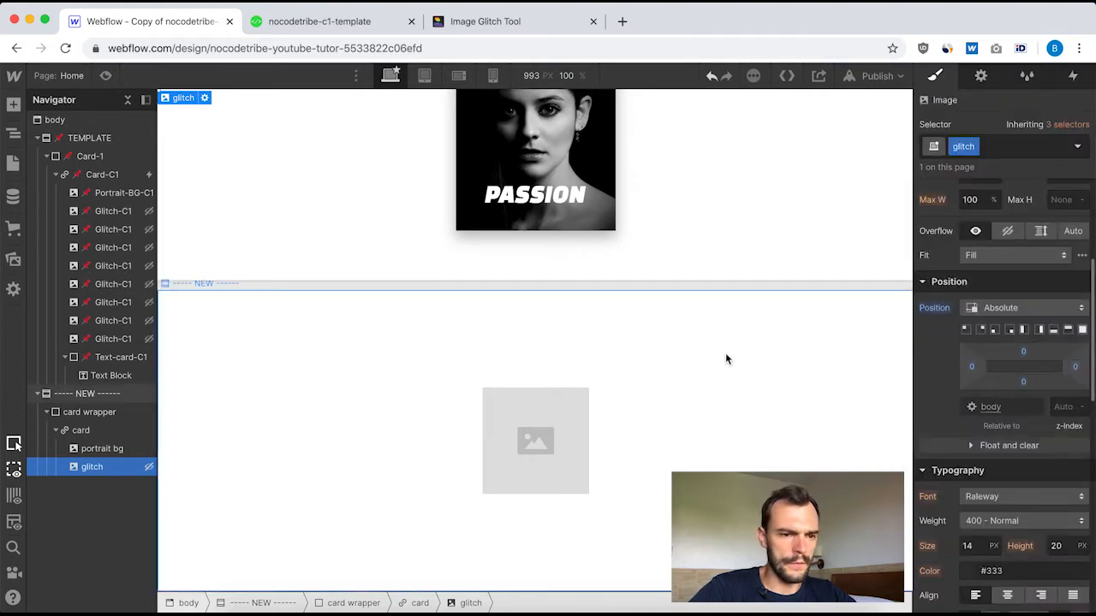
# Check the remaining position, typography, background and border styles of the template's first Glitch-C1 image.
pyautogui.click(113, 216)
pyautogui.scroll(-3, 998, 394)
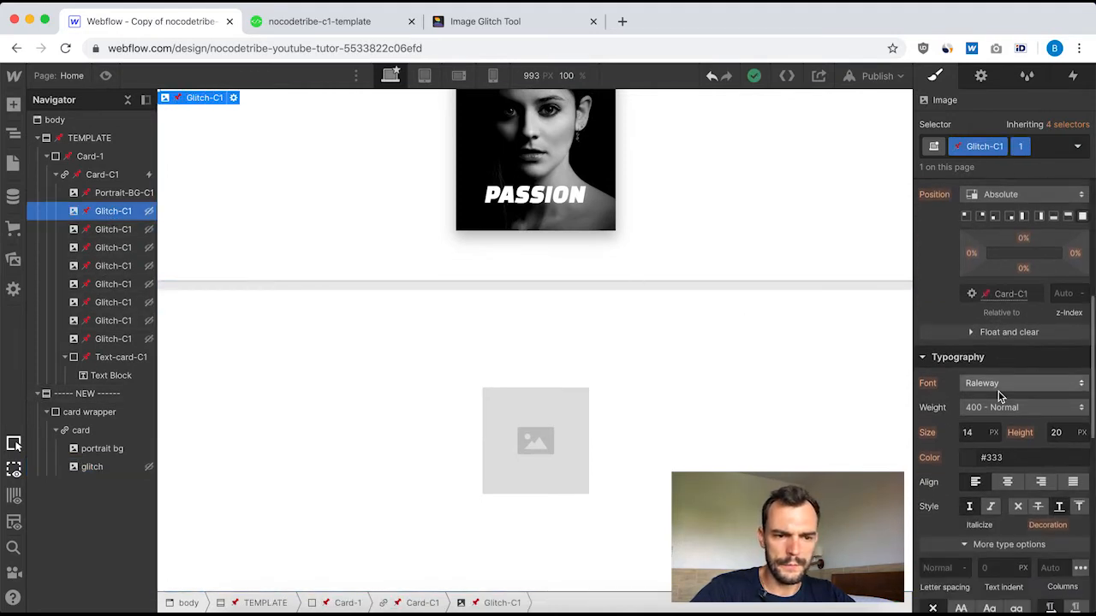
pyautogui.scroll(-2, 977, 419)
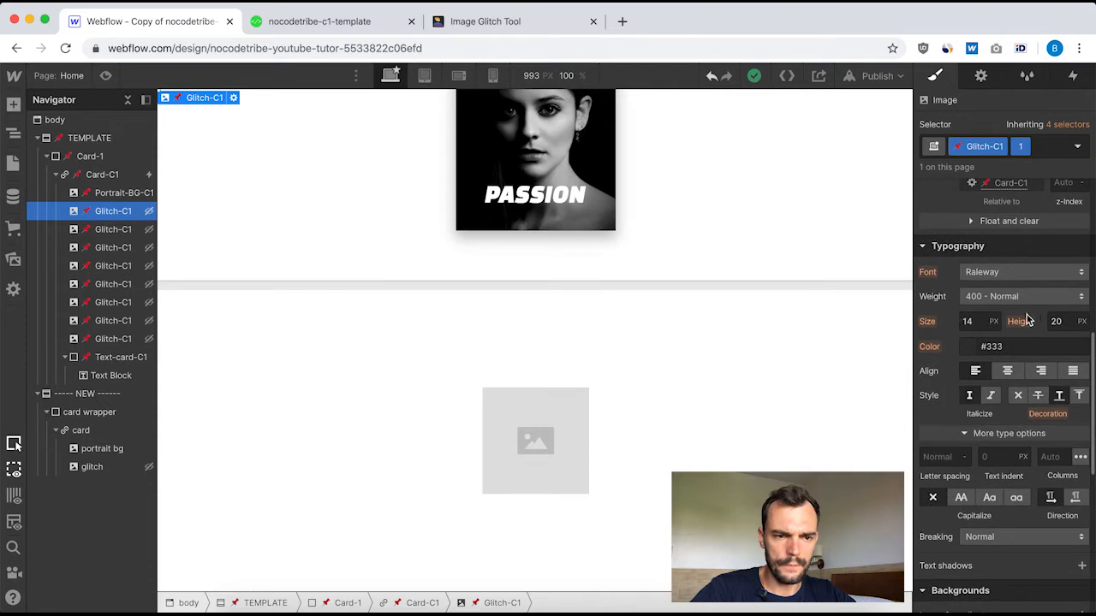
pyautogui.scroll(-5, 976, 346)
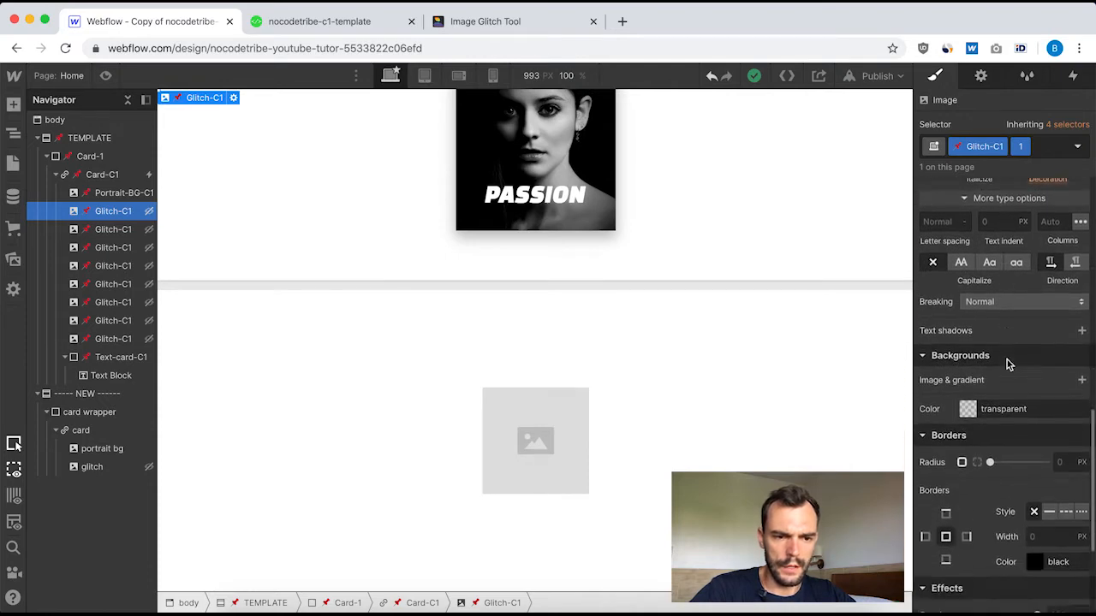
pyautogui.scroll(10, 1007, 360)
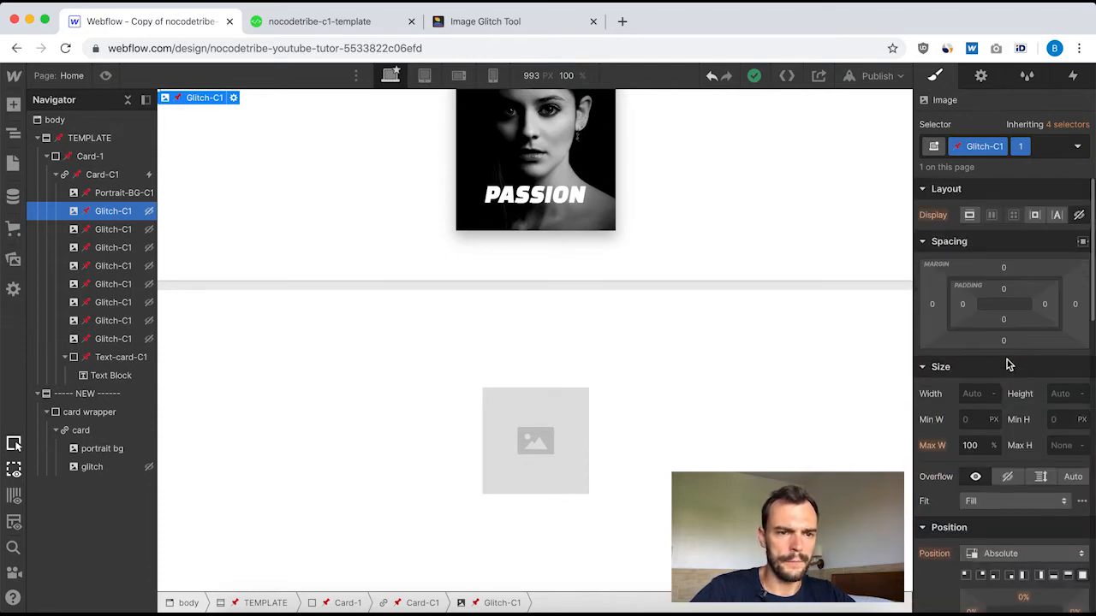
# Duplicate the new card's glitch image seven times to get eight glitch images inside the card.
pyautogui.click(92, 467)
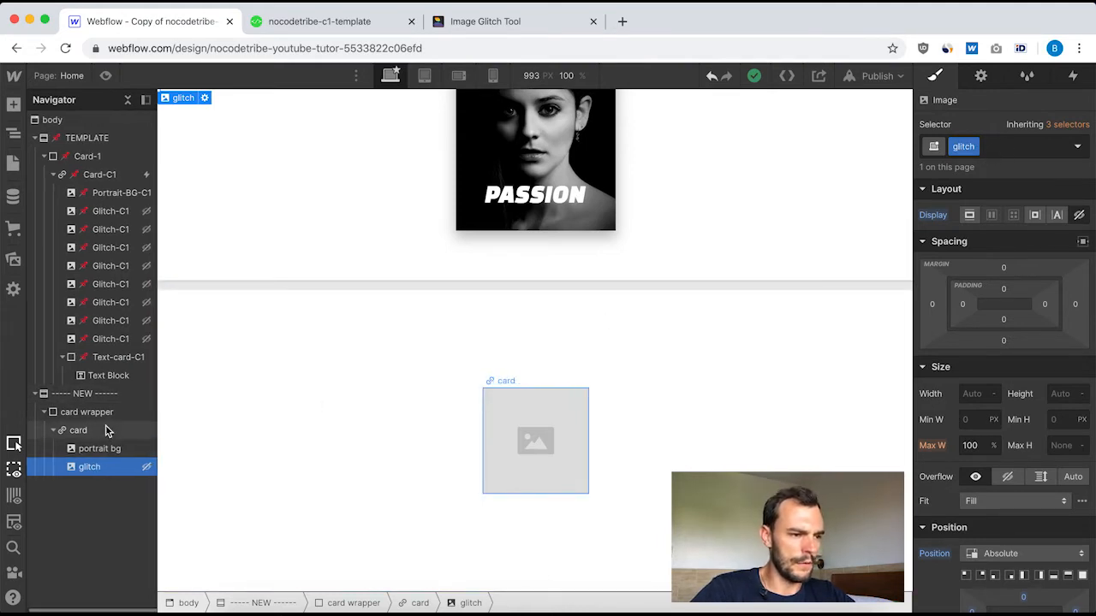
pyautogui.press('super+d')
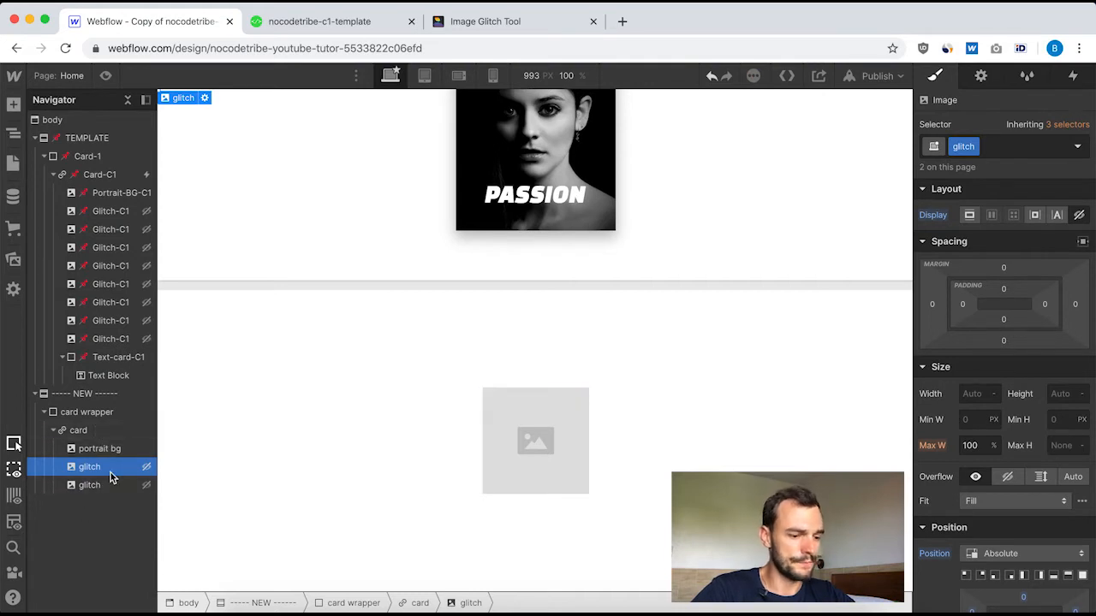
pyautogui.press('super+d')
pyautogui.press('super+d')
pyautogui.press('super+d')
pyautogui.press('super+d')
pyautogui.press('super+d')
pyautogui.press('super+d')
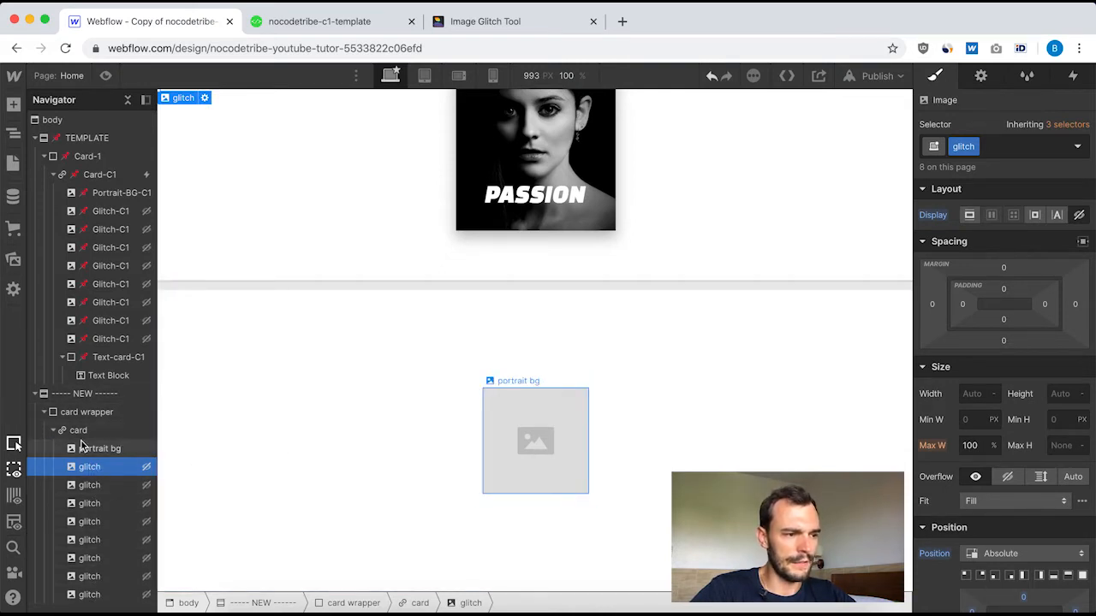
# Following the template's numbered Glitch-C1 images, add combo class 1 to the new card's first glitch image and combo class 2 to the second.
pyautogui.click(107, 214)
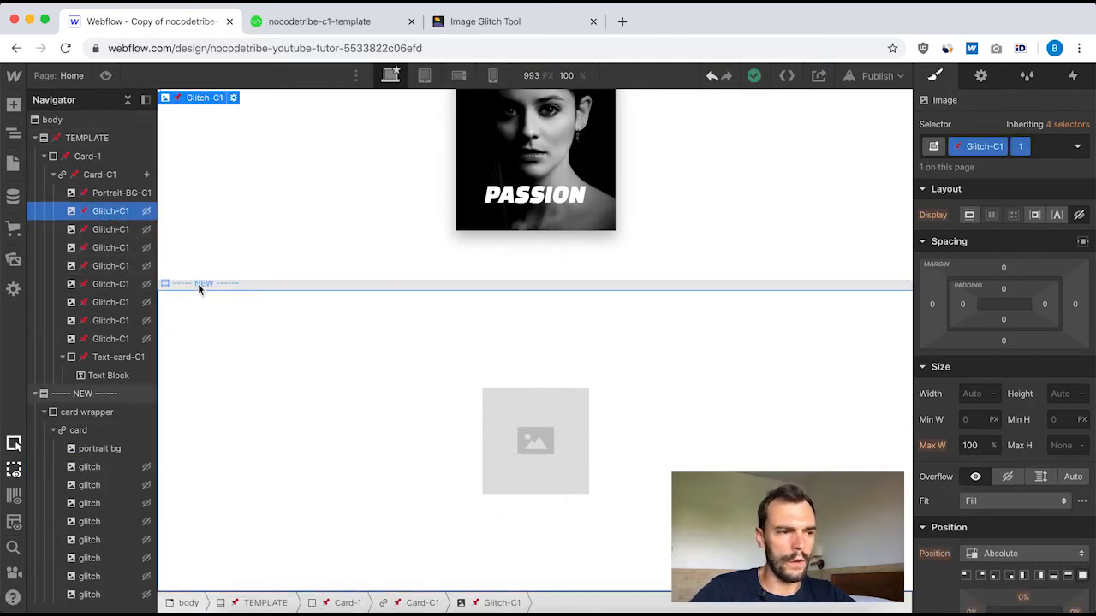
pyautogui.click(118, 230)
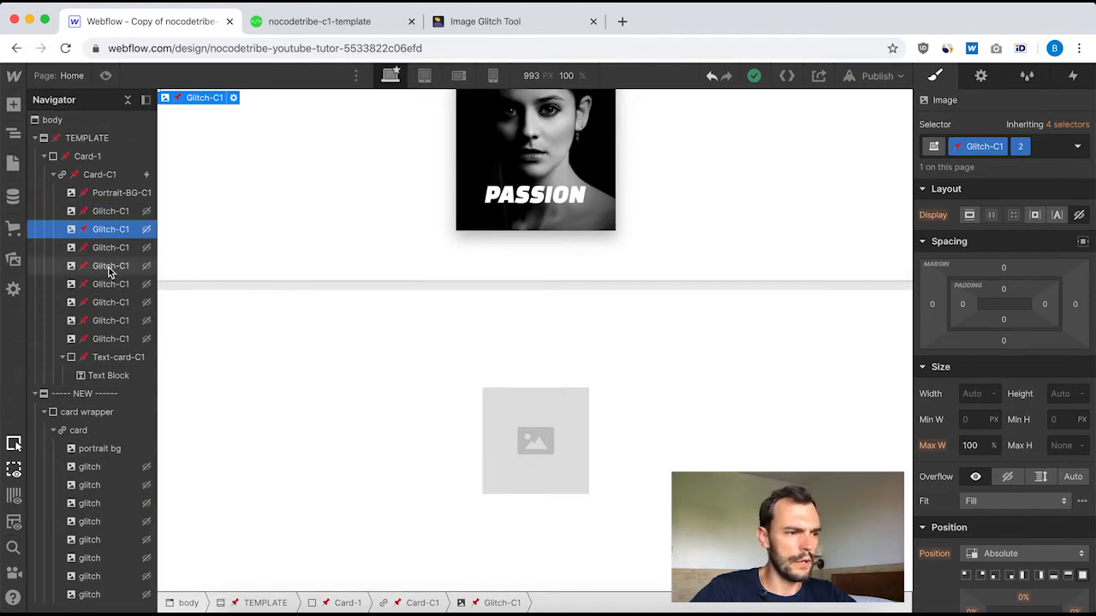
pyautogui.click(110, 266)
pyautogui.click(109, 340)
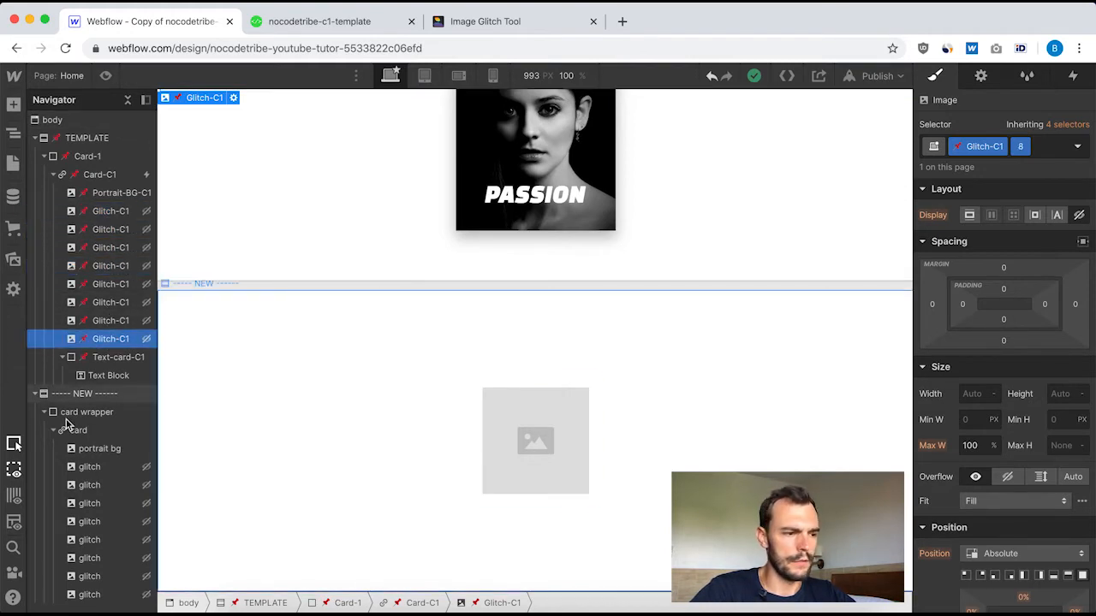
pyautogui.click(106, 467)
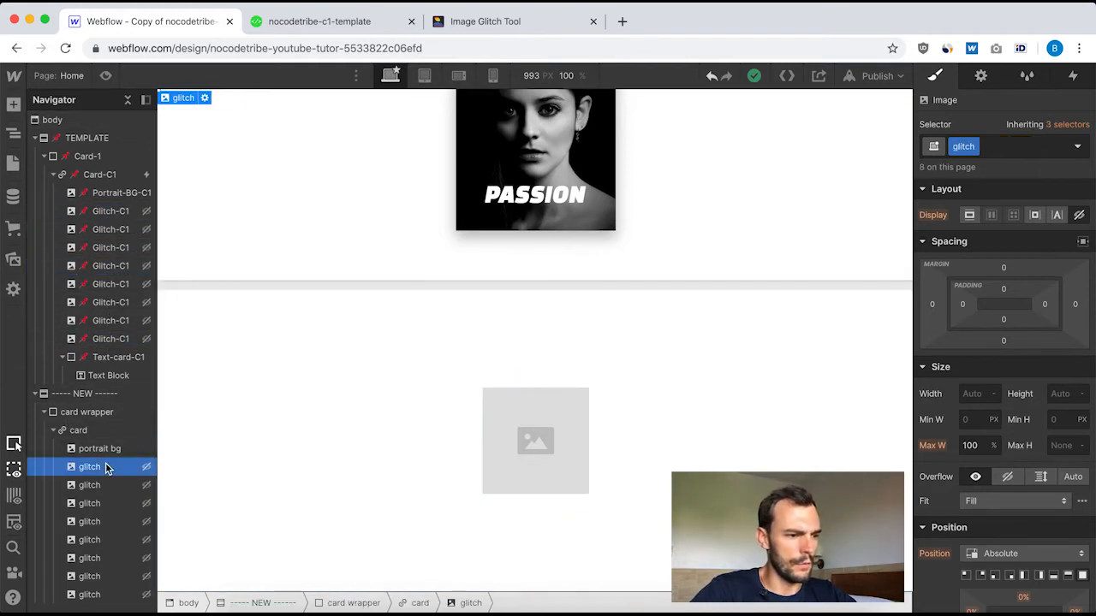
pyautogui.click(998, 146)
pyautogui.press('Escape')
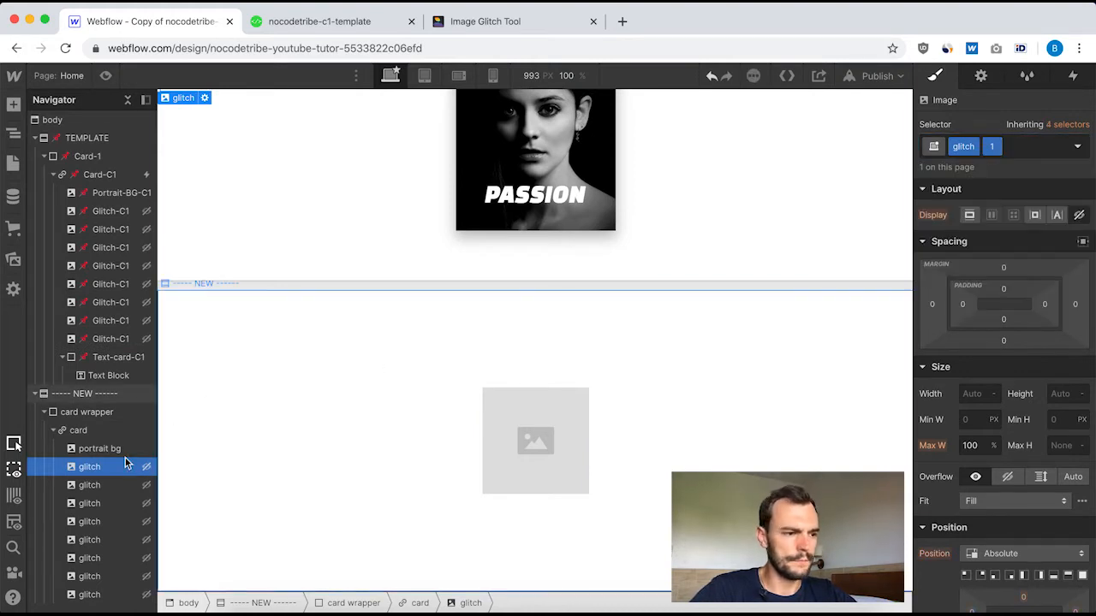
pyautogui.click(89, 485)
pyautogui.click(1019, 147)
pyautogui.write('2')
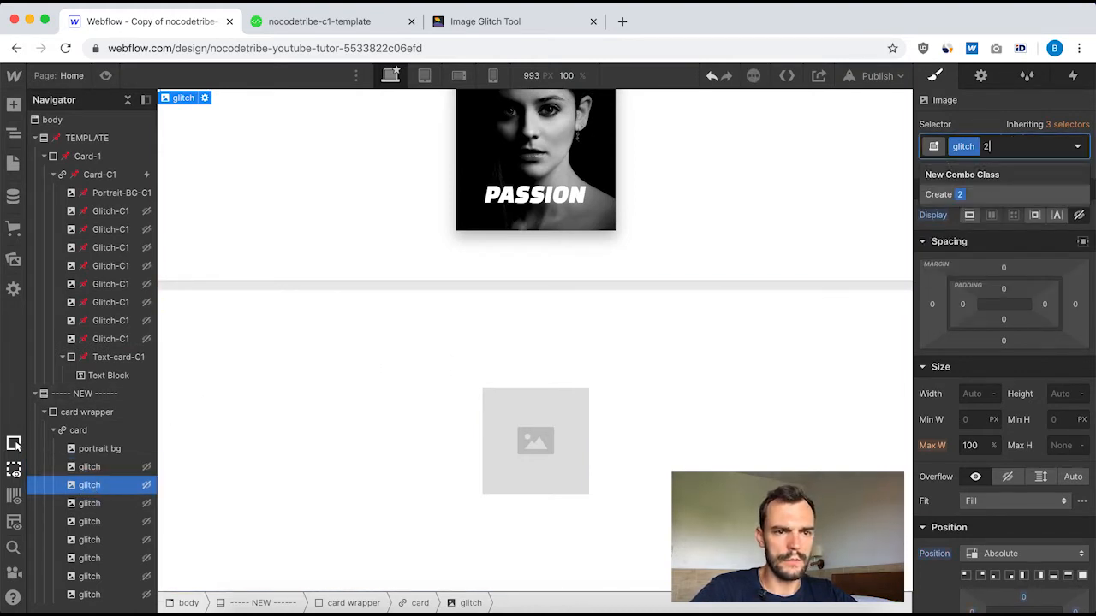
pyautogui.press('Return')
# Add combo class 3 to the new card's third glitch image and combo class 4 to the fourth.
pyautogui.click(85, 503)
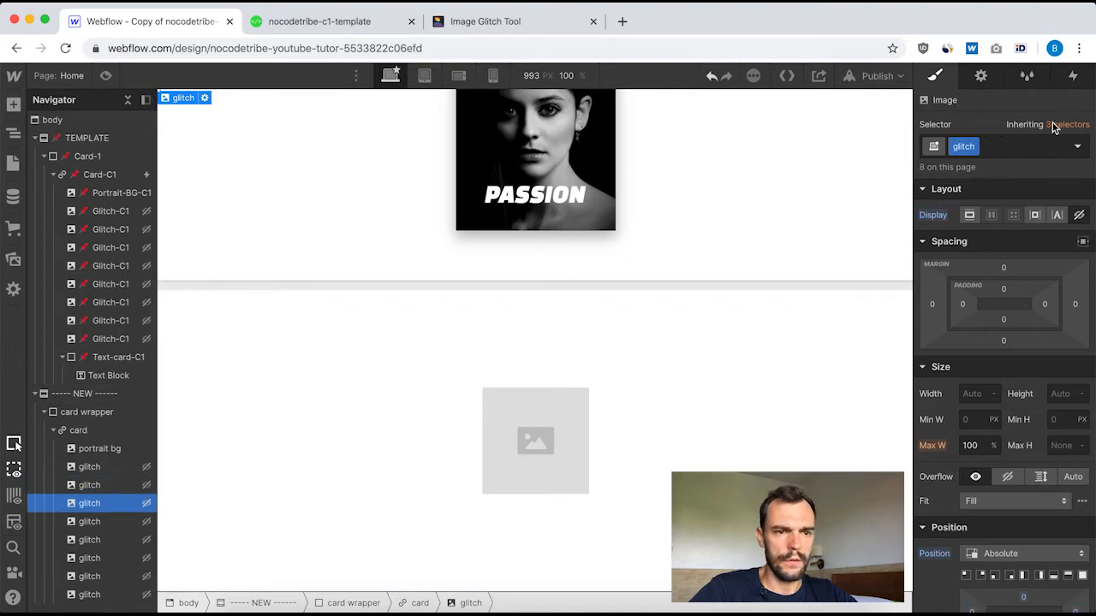
pyautogui.click(1019, 146)
pyautogui.write('3')
pyautogui.press('Return')
pyautogui.click(96, 524)
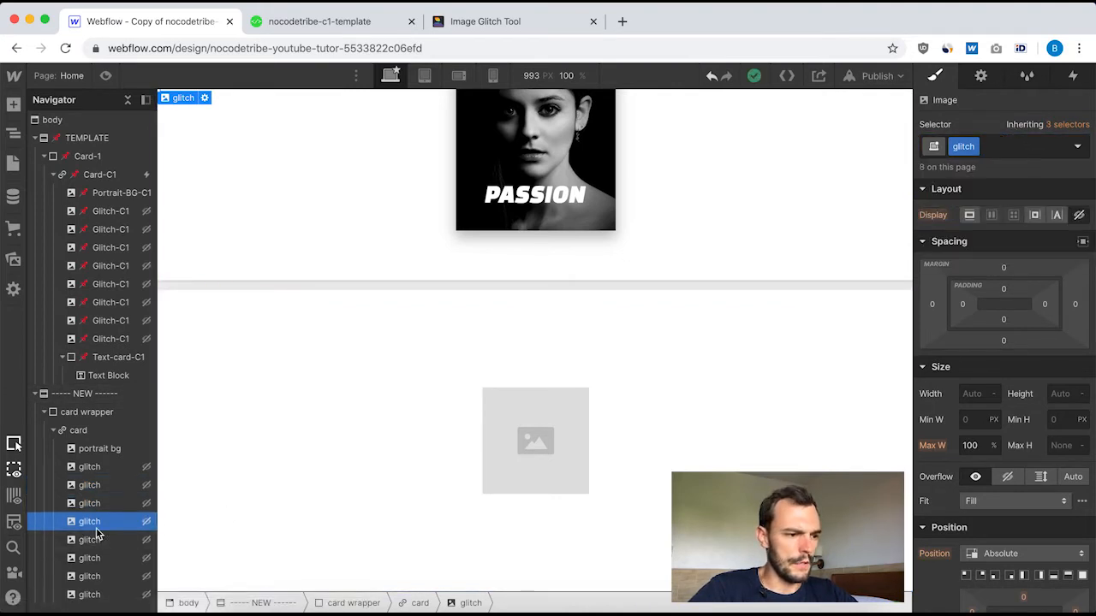
pyautogui.click(1011, 147)
pyautogui.write('4')
pyautogui.press('Return')
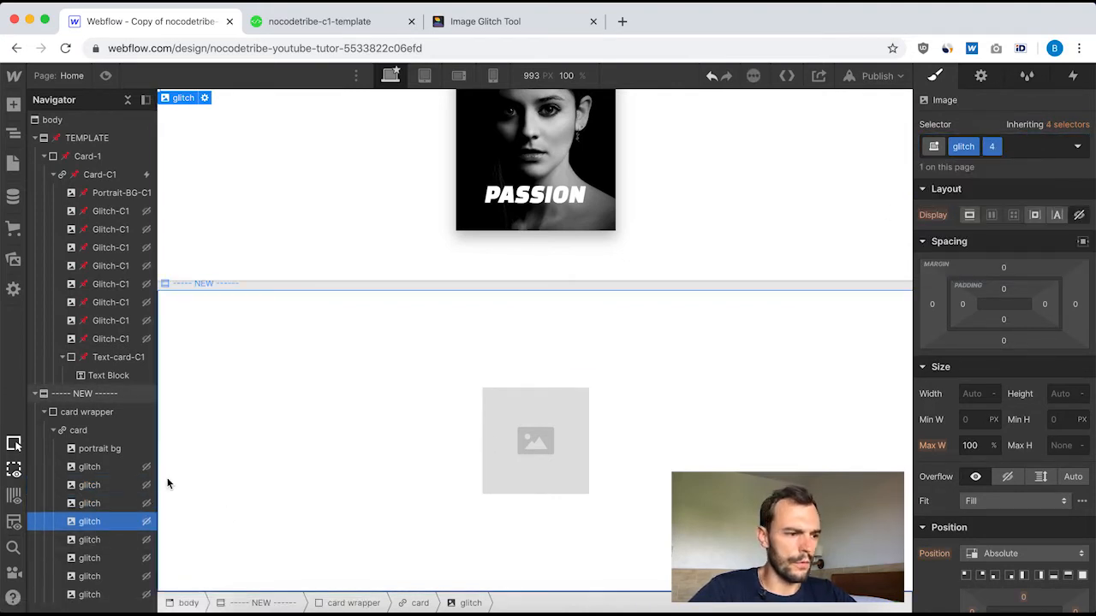
# Add the next numbered combo class to the new card's fifth glitch image and combo class 6 to the sixth.
pyautogui.click(89, 539)
pyautogui.click(1002, 146)
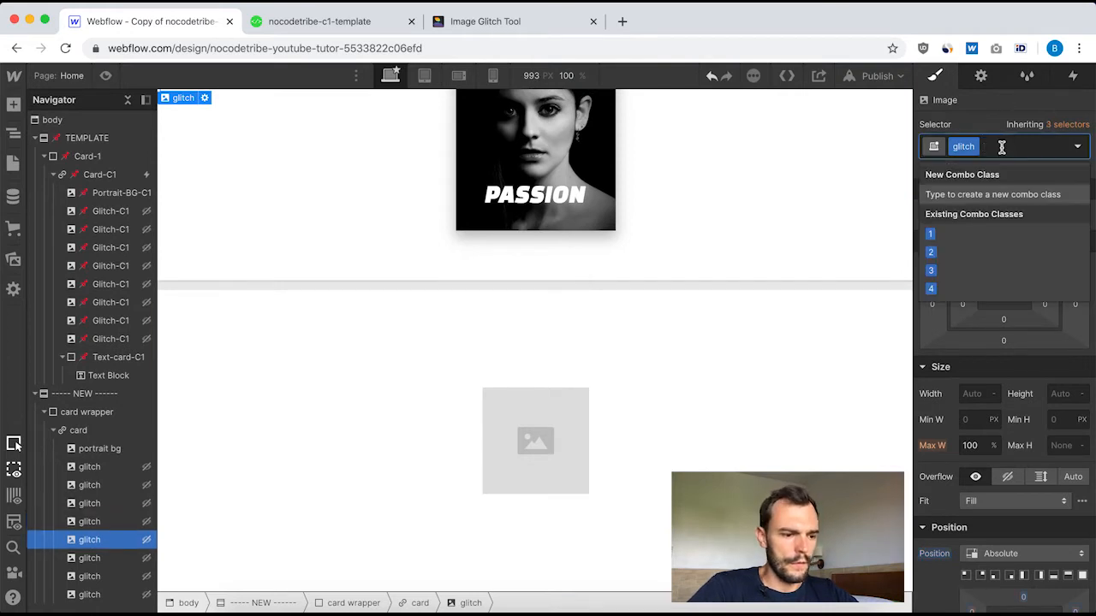
pyautogui.press('Escape')
pyautogui.click(111, 558)
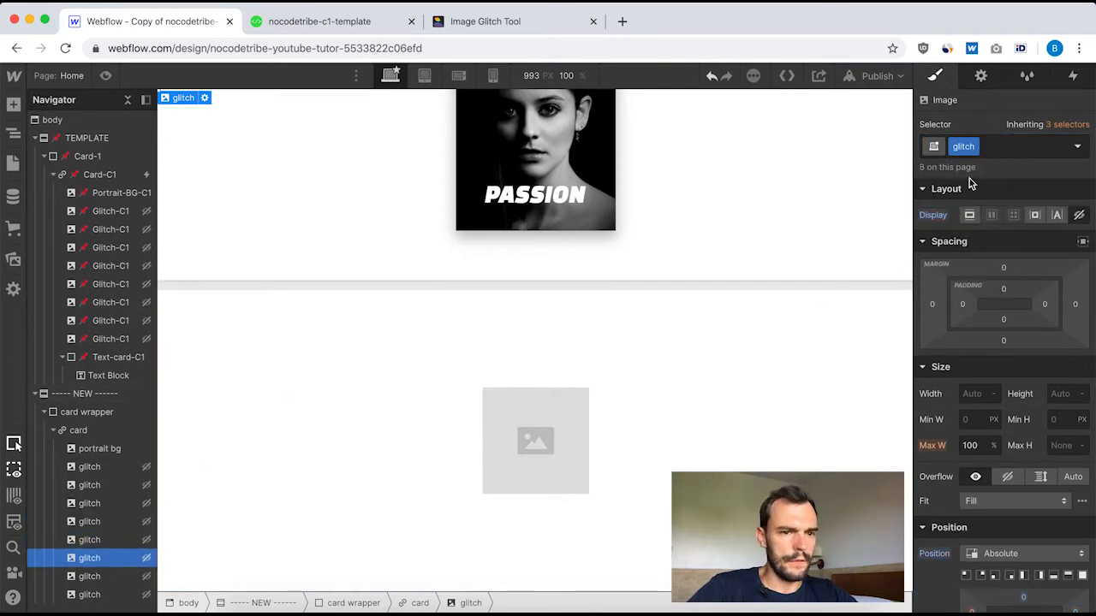
pyautogui.click(1010, 146)
pyautogui.write('6')
pyautogui.press('Return')
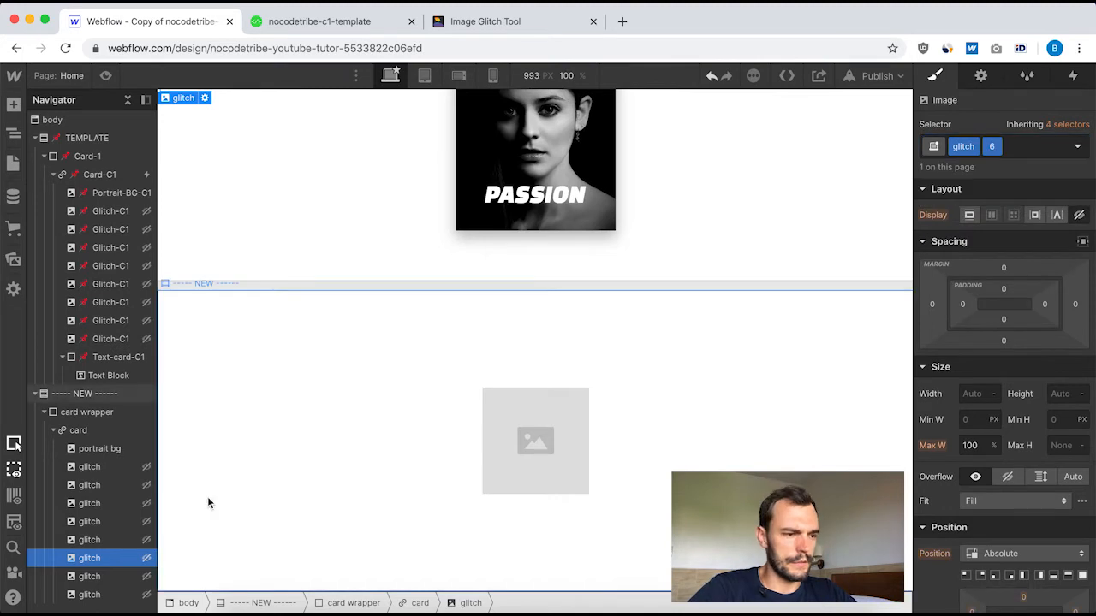
# Add combo class 7 to the new card's seventh glitch image and combo class 8 to the eighth.
pyautogui.click(89, 594)
pyautogui.click(94, 576)
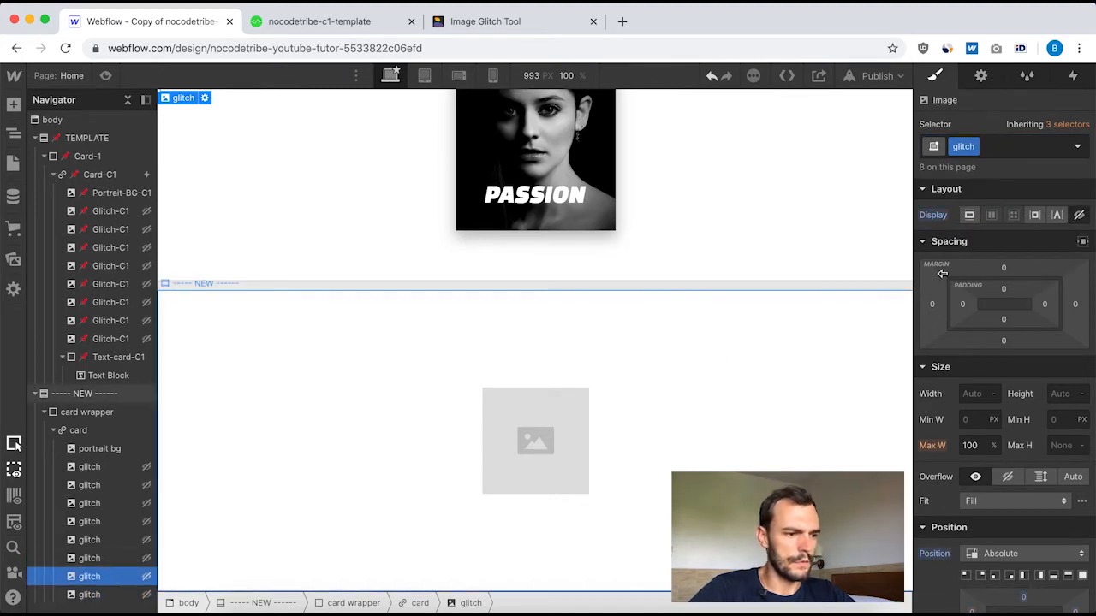
pyautogui.click(1024, 154)
pyautogui.write('7')
pyautogui.press('Return')
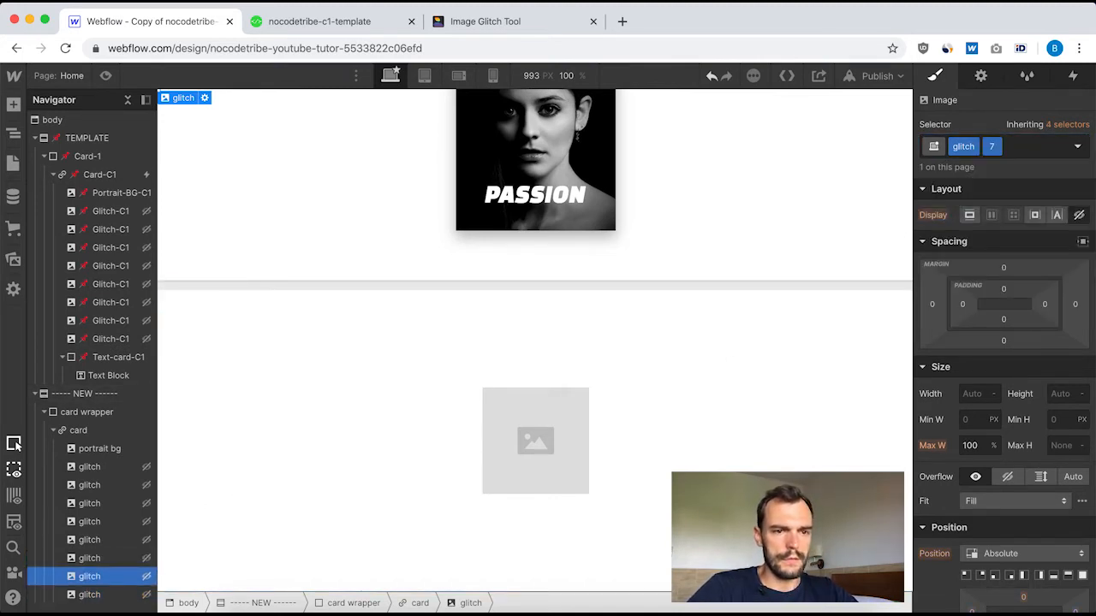
pyautogui.click(94, 600)
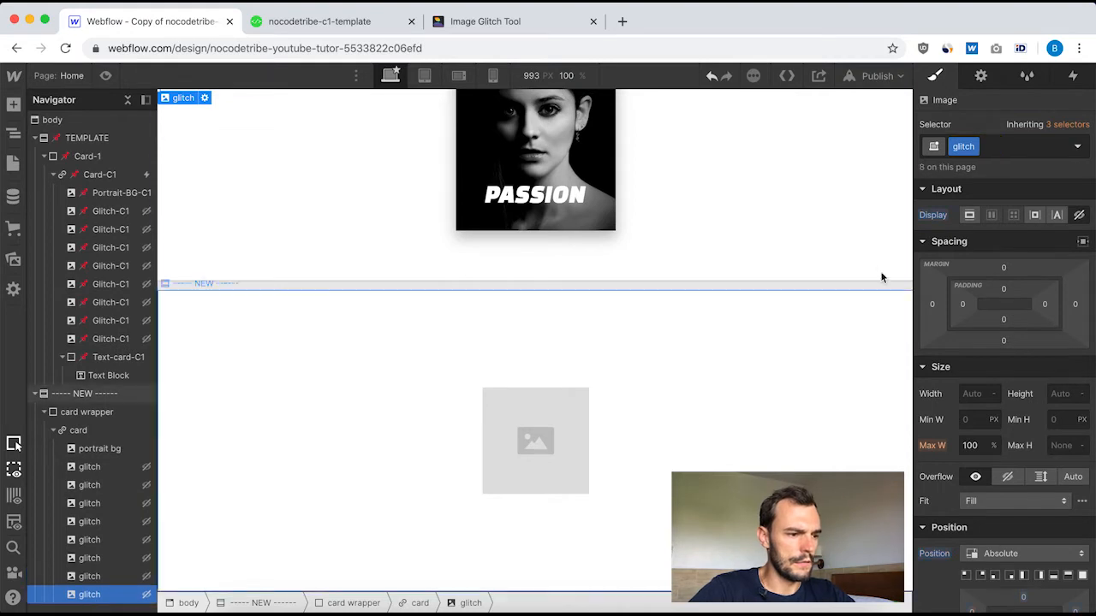
pyautogui.click(1001, 145)
pyautogui.write('8')
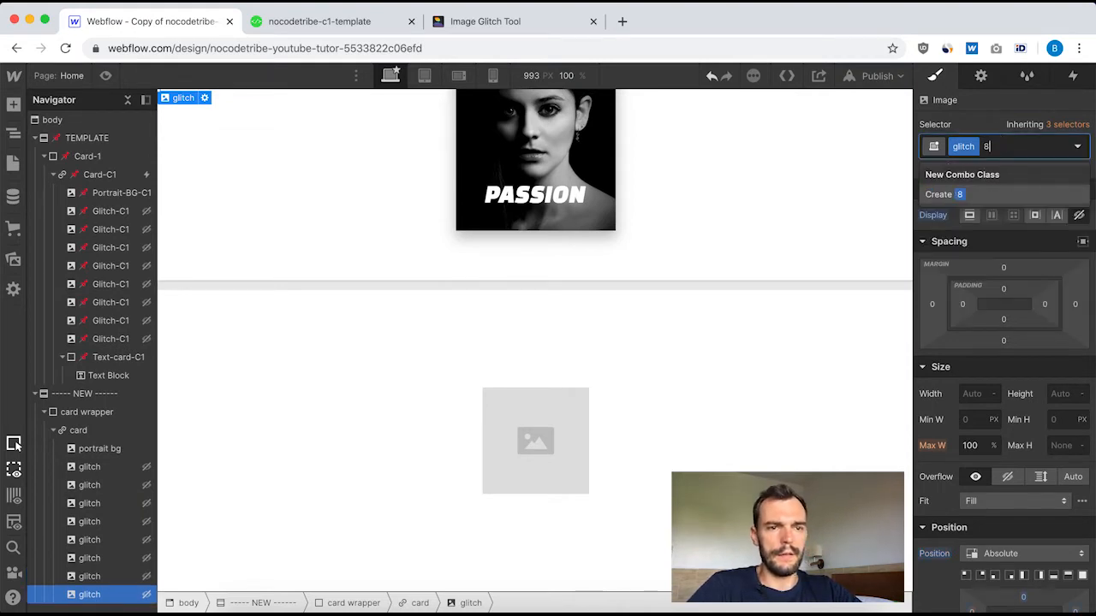
pyautogui.press('Return')
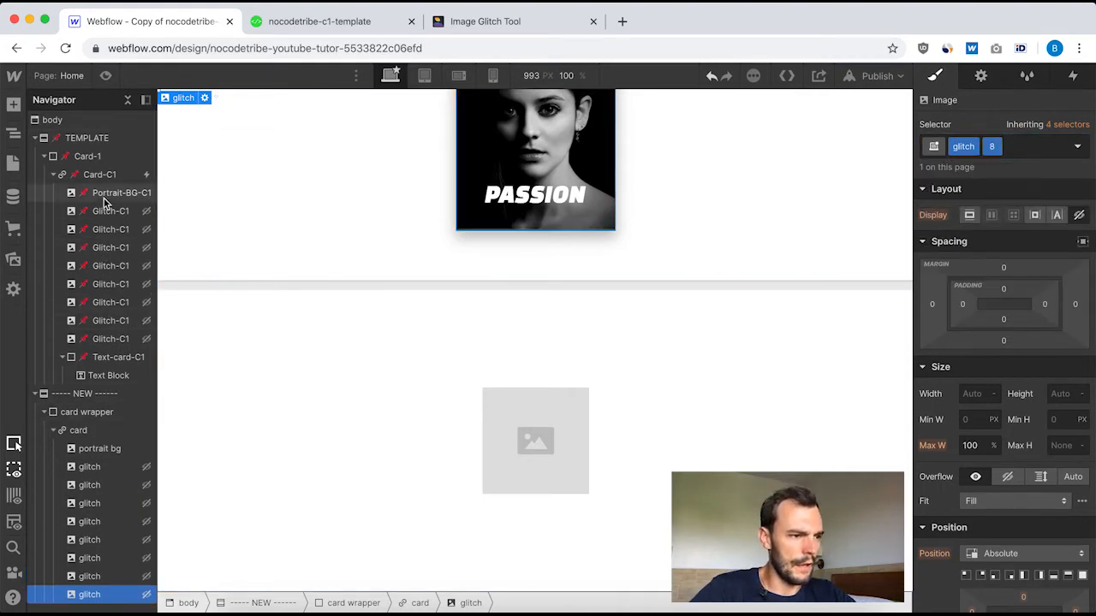
# Add a div block inside the new card, after its glitch images, and give it the class "text card".
pyautogui.click(97, 360)
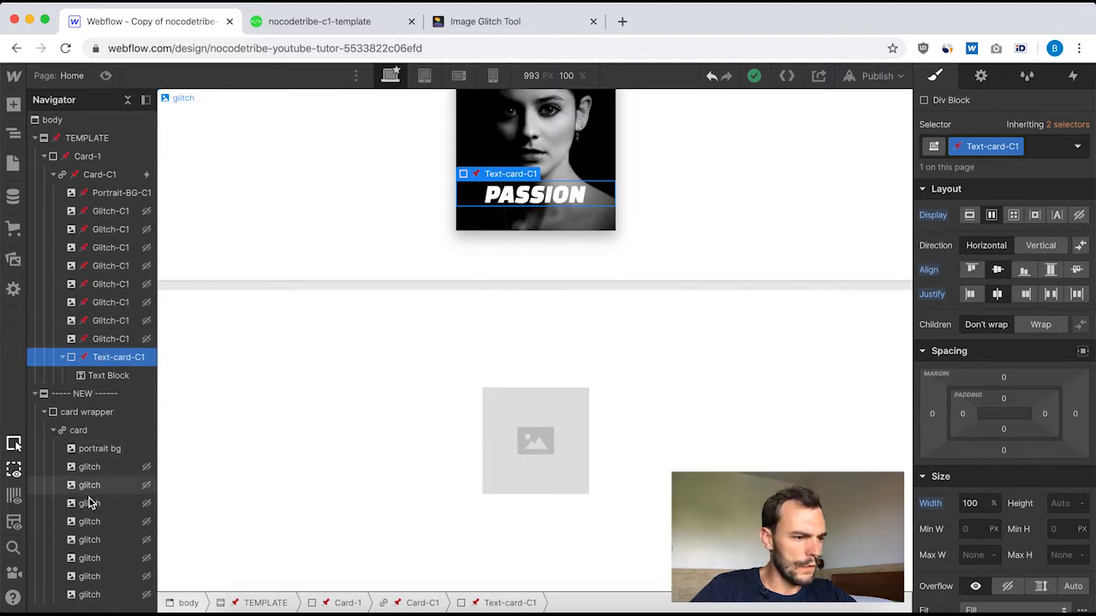
pyautogui.click(77, 434)
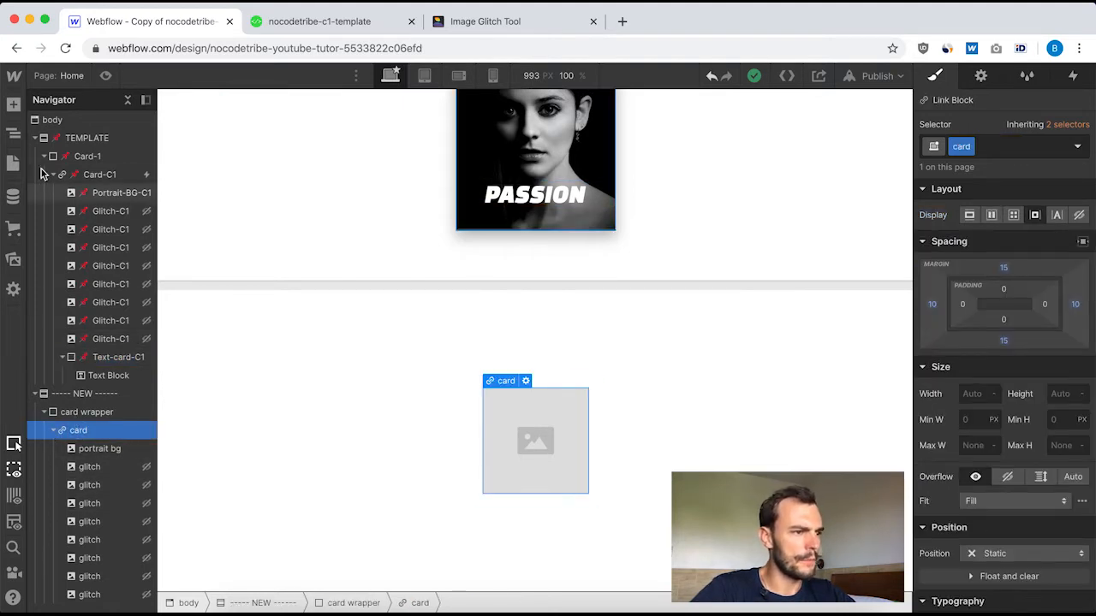
pyautogui.click(16, 105)
pyautogui.scroll(-3, 125, 324)
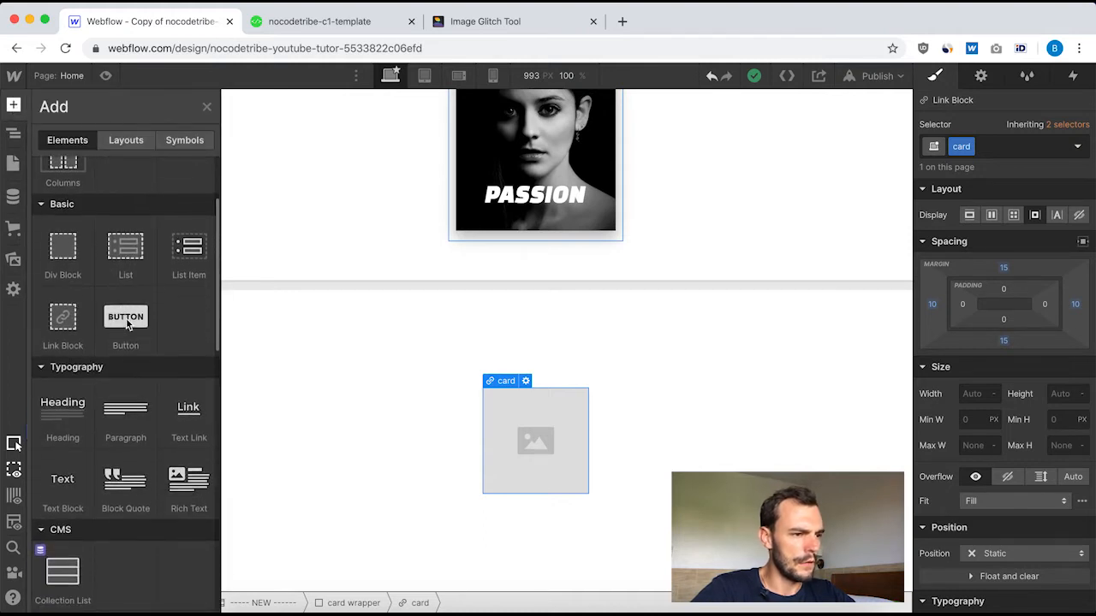
pyautogui.click(71, 262)
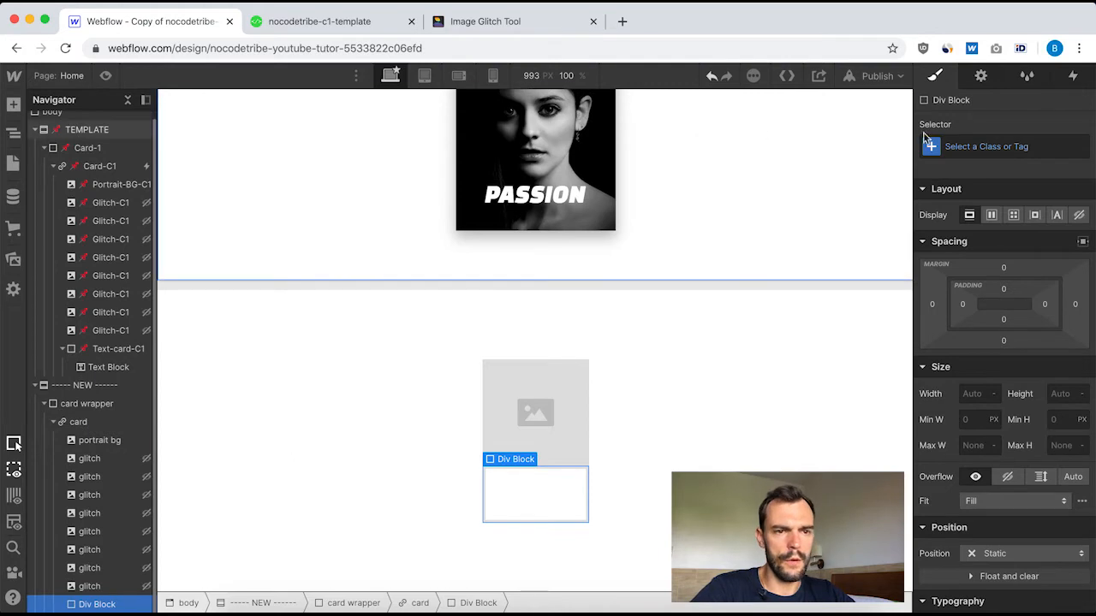
pyautogui.click(961, 145)
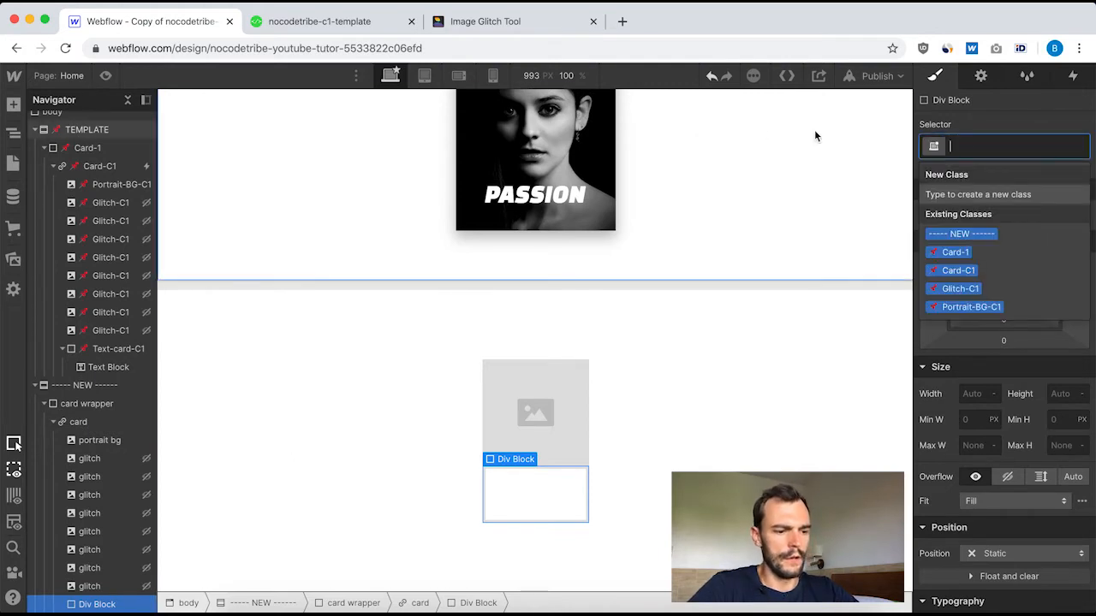
pyautogui.write('text card')
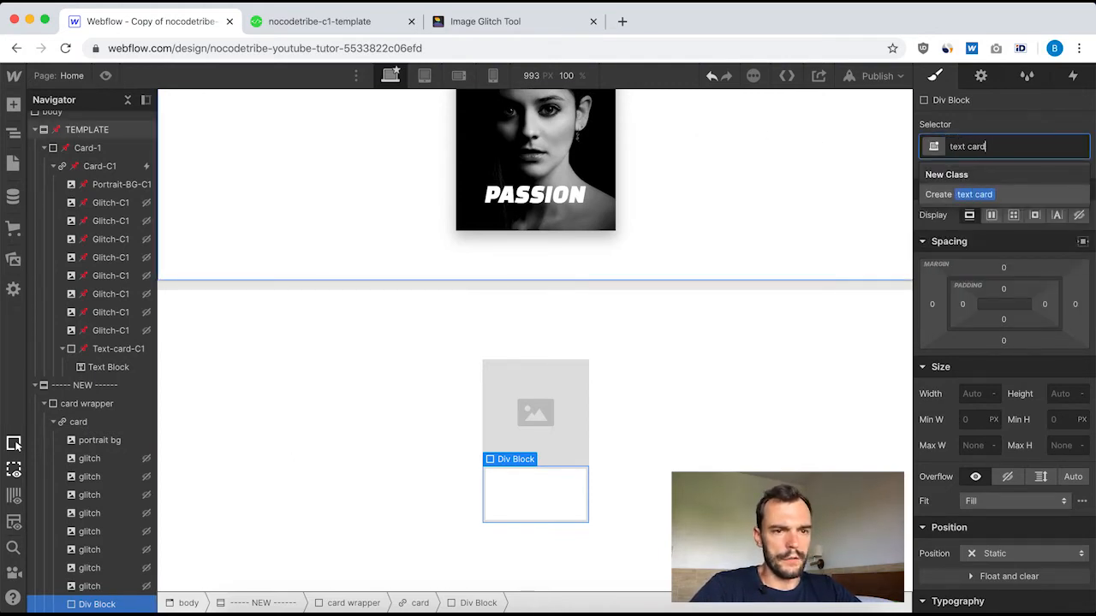
pyautogui.press('Return')
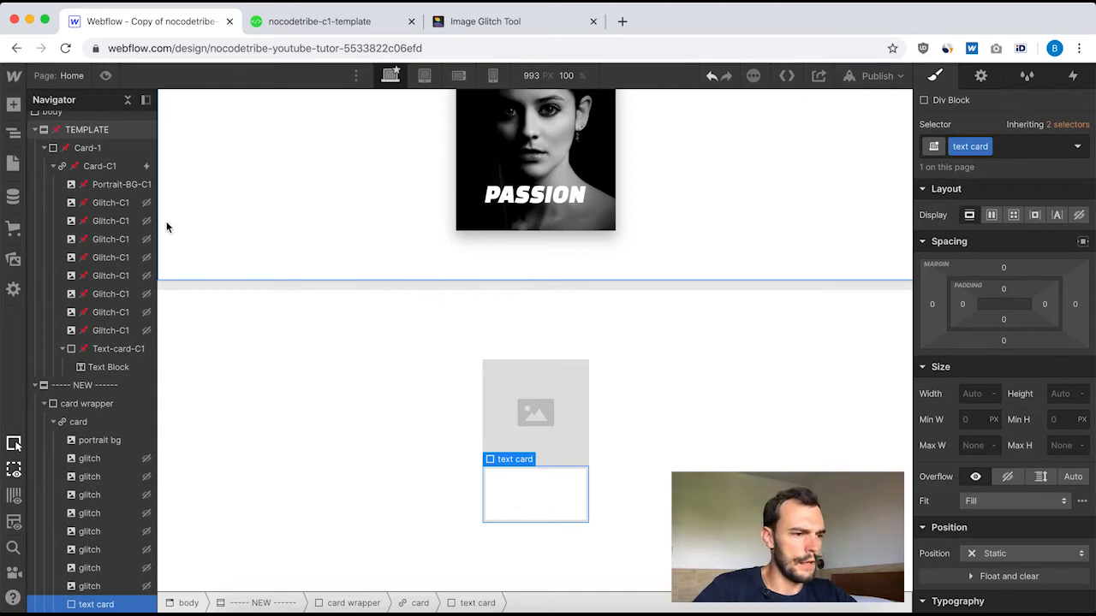
# Following the template's Text-card-C1, set the text card to a horizontal flex layout with centred alignment and centred justification.
pyautogui.click(109, 351)
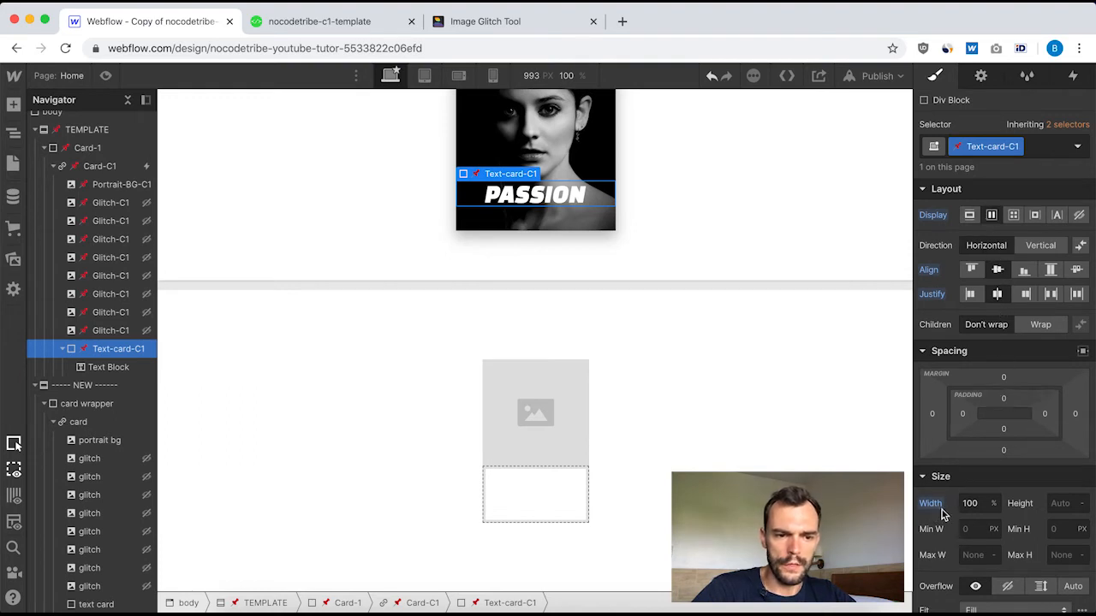
pyautogui.scroll(-5, 989, 509)
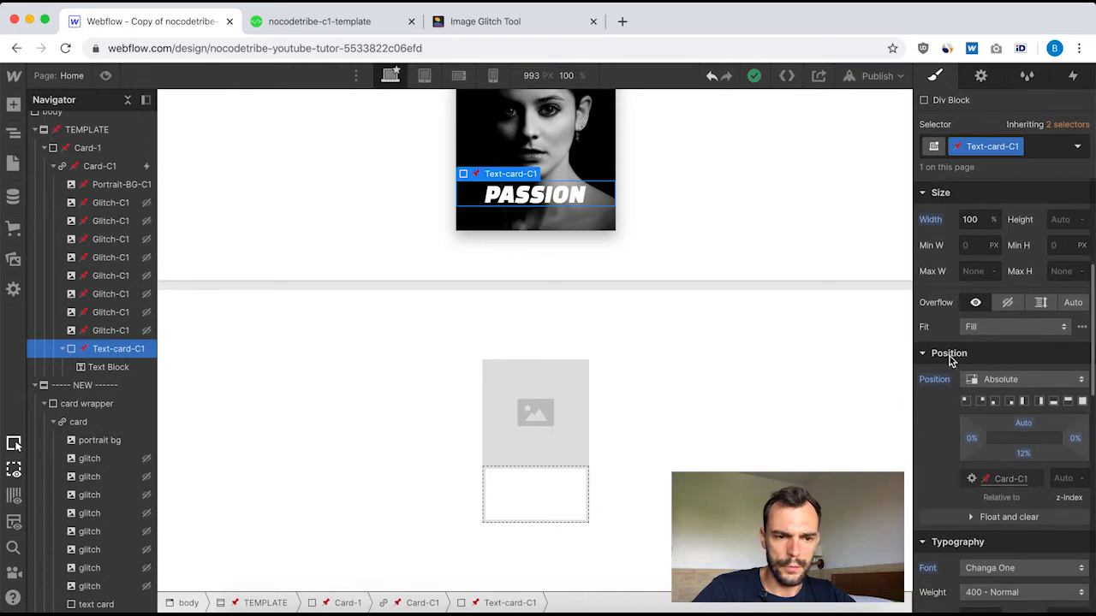
pyautogui.scroll(5, 979, 337)
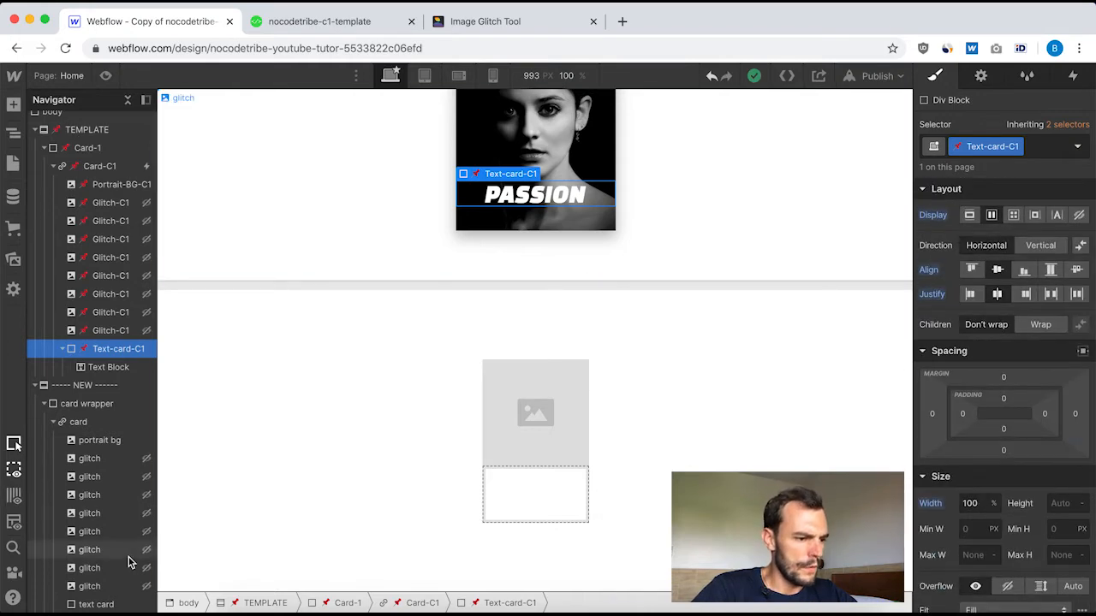
pyautogui.click(98, 604)
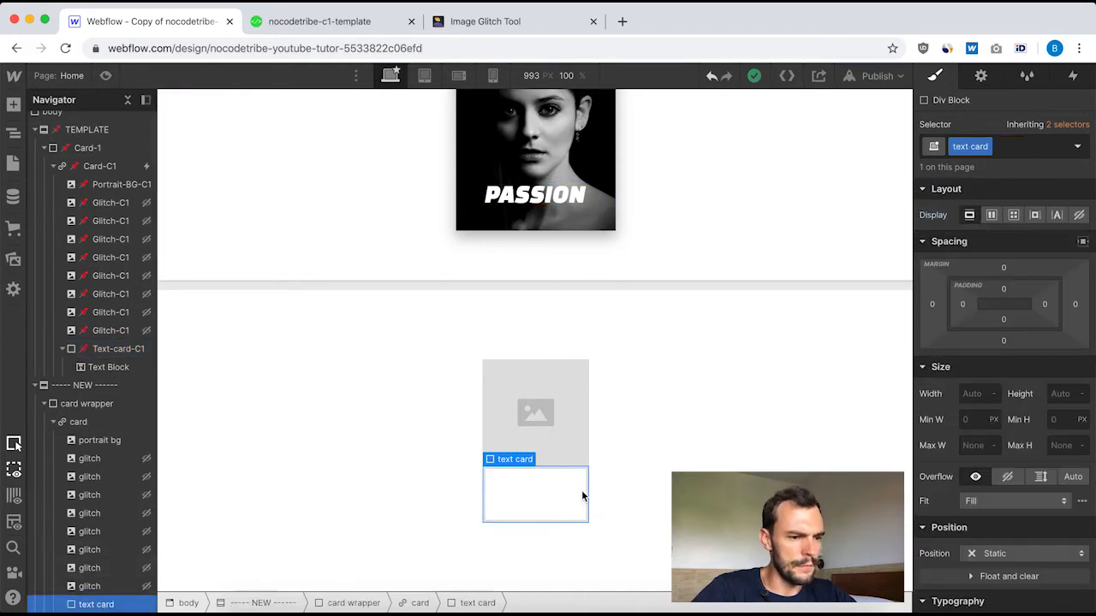
pyautogui.click(991, 215)
pyautogui.click(999, 270)
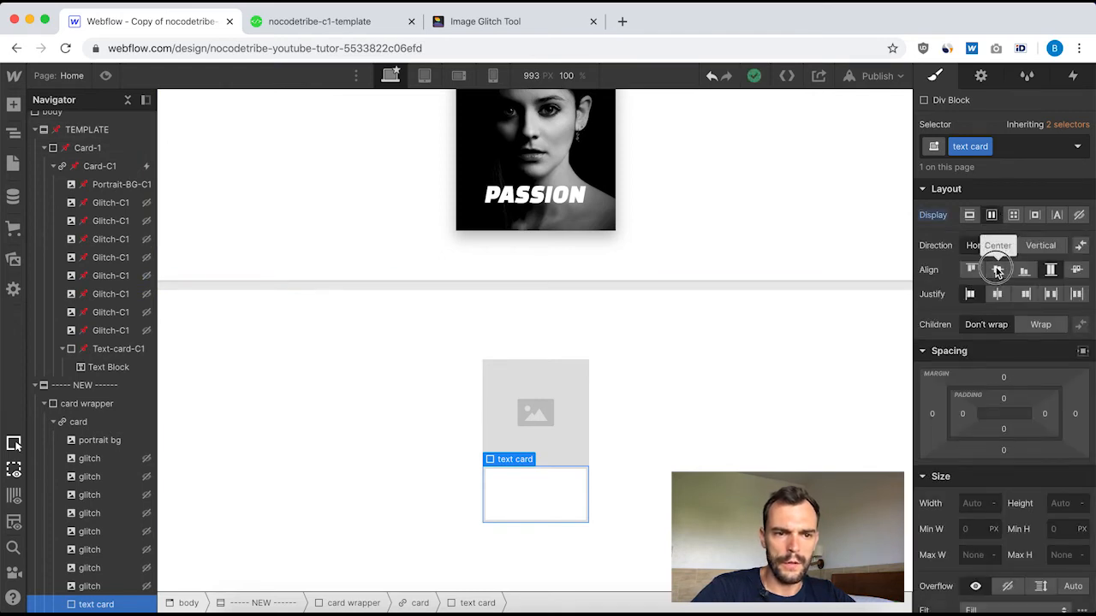
pyautogui.click(998, 296)
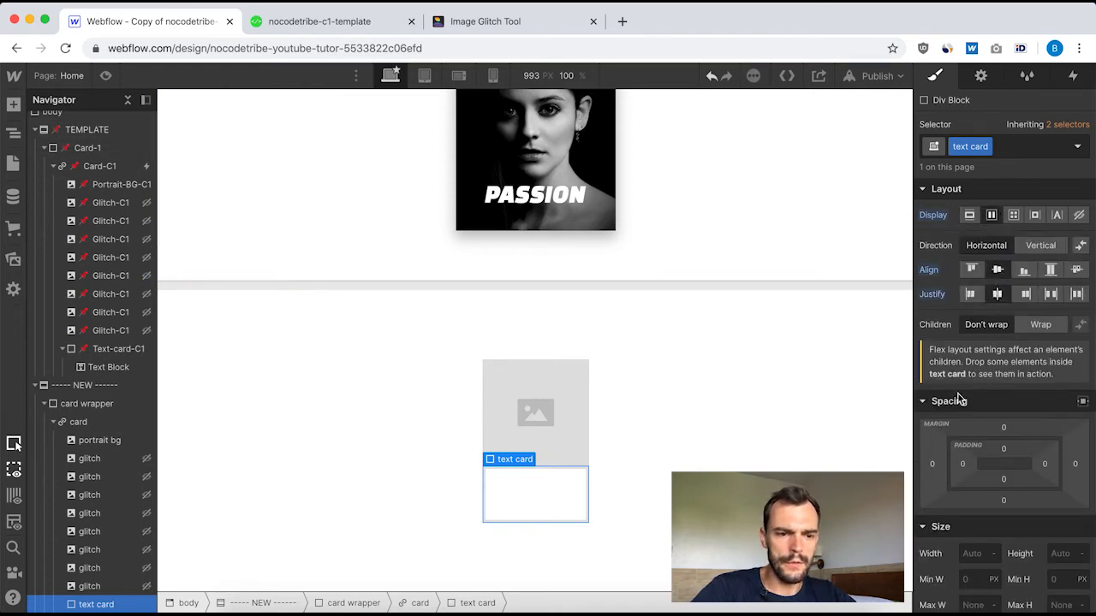
# Set the text card's width to 100%.
pyautogui.scroll(-3, 960, 399)
pyautogui.click(972, 422)
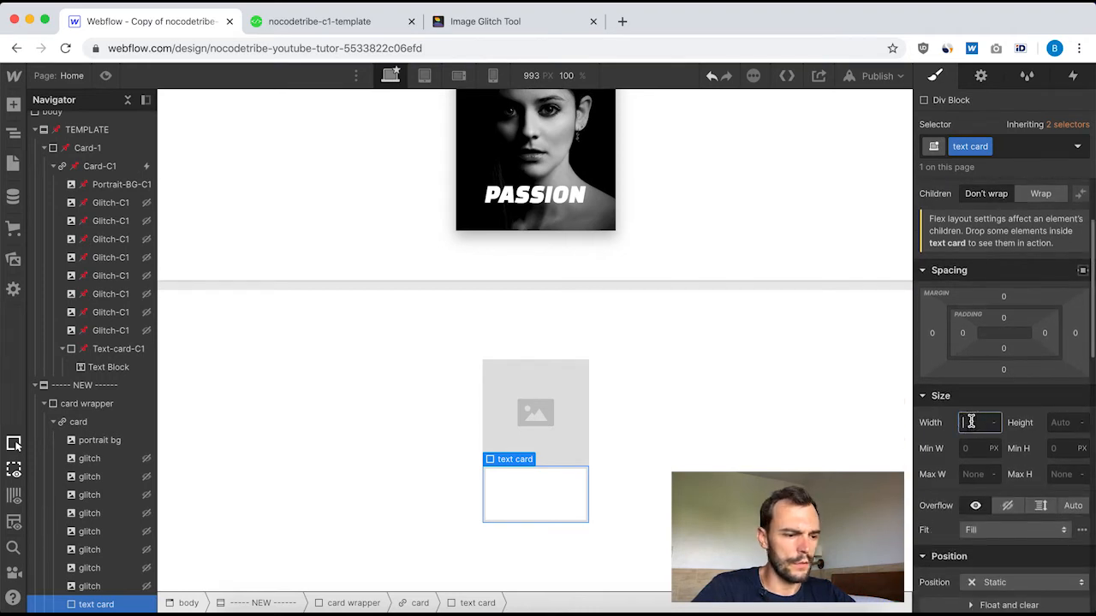
pyautogui.write('100%')
pyautogui.press('Return')
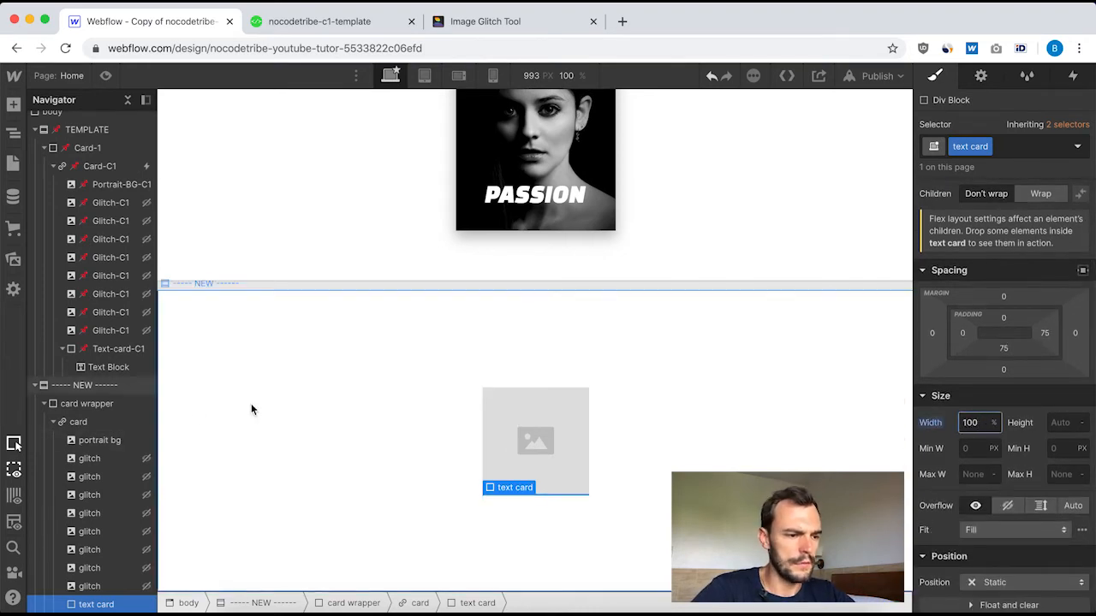
# Following the template's Text-card-C1 position settings, set the text card's position to Absolute.
pyautogui.click(111, 349)
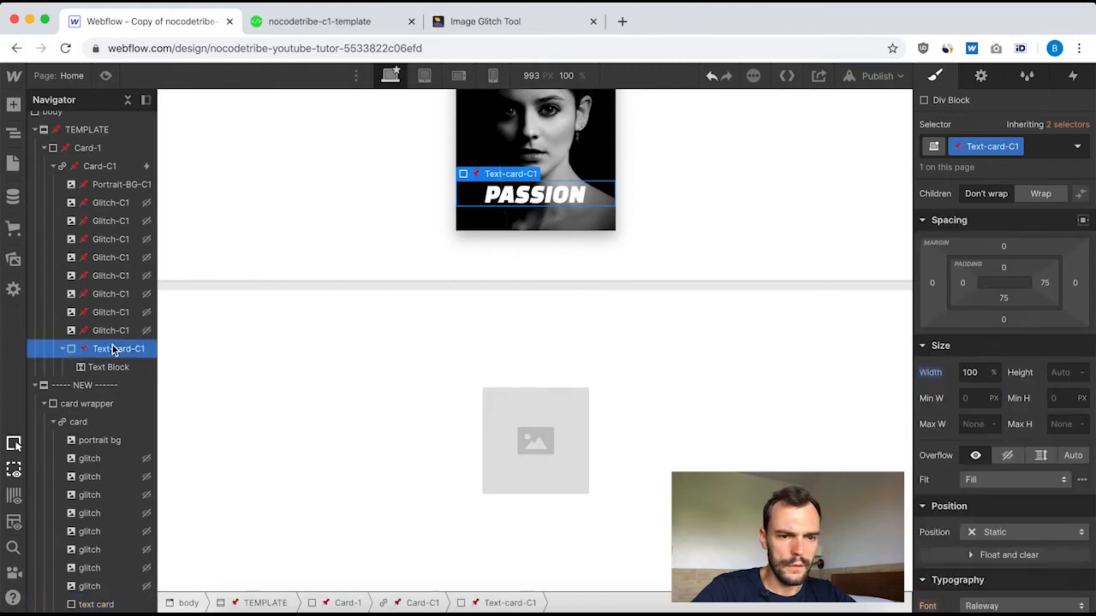
pyautogui.scroll(-4, 997, 427)
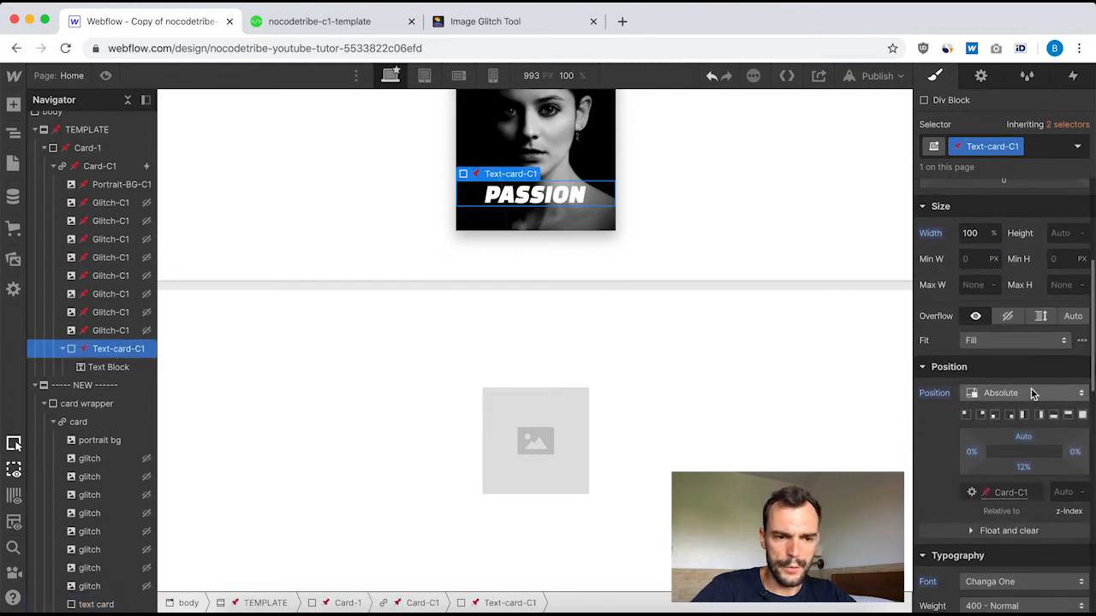
pyautogui.scroll(-1, 1015, 454)
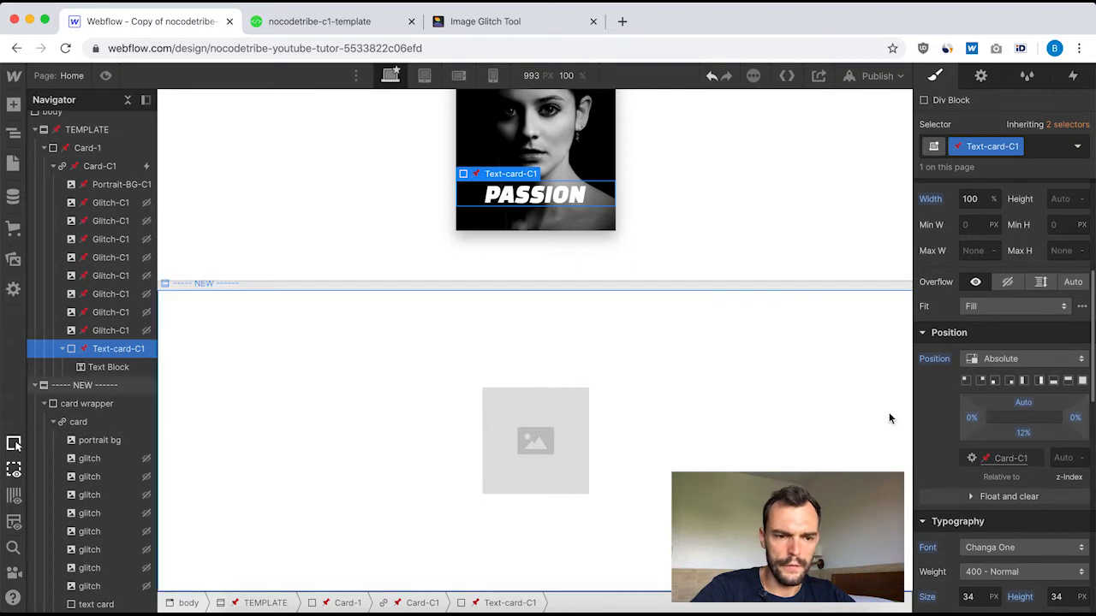
pyautogui.click(97, 605)
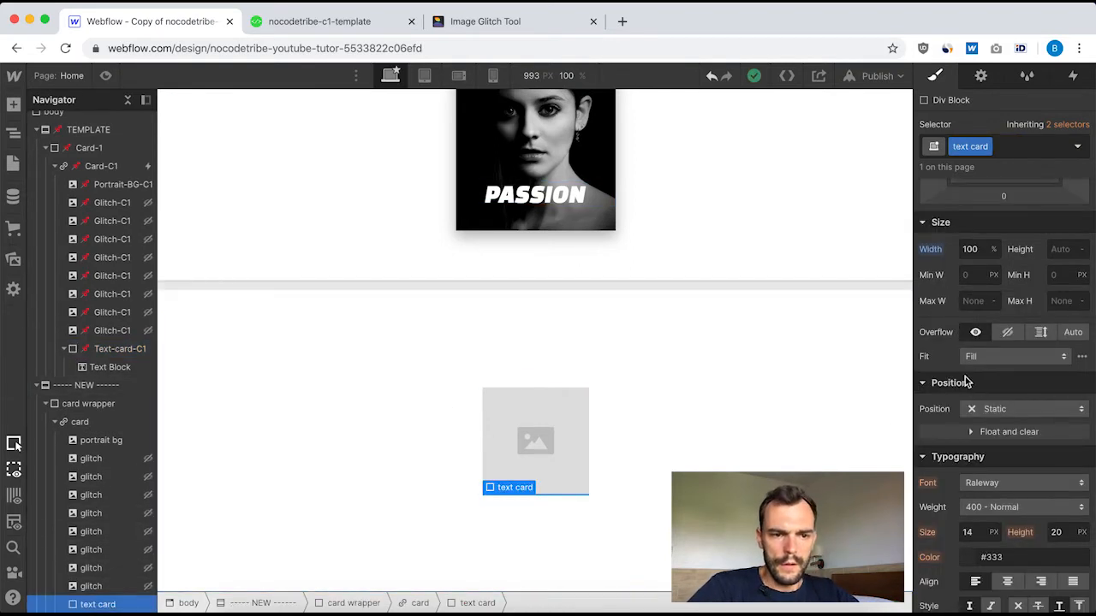
pyautogui.click(998, 409)
pyautogui.click(1004, 453)
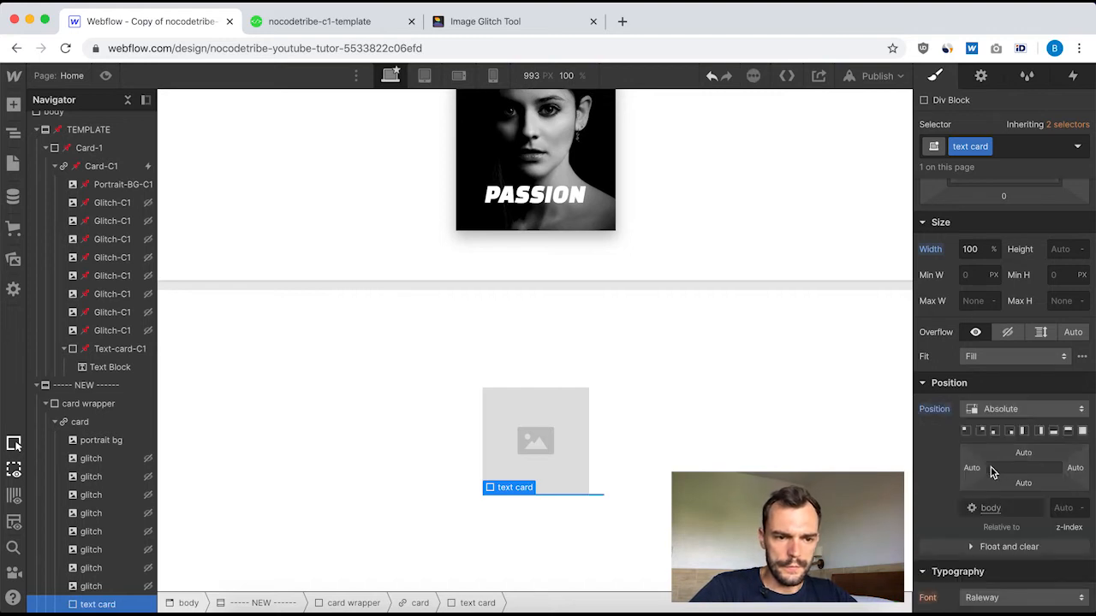
# Set the text card's left and right offsets to 0 and its bottom offset to 12 px.
pyautogui.click(973, 468)
pyautogui.click(982, 516)
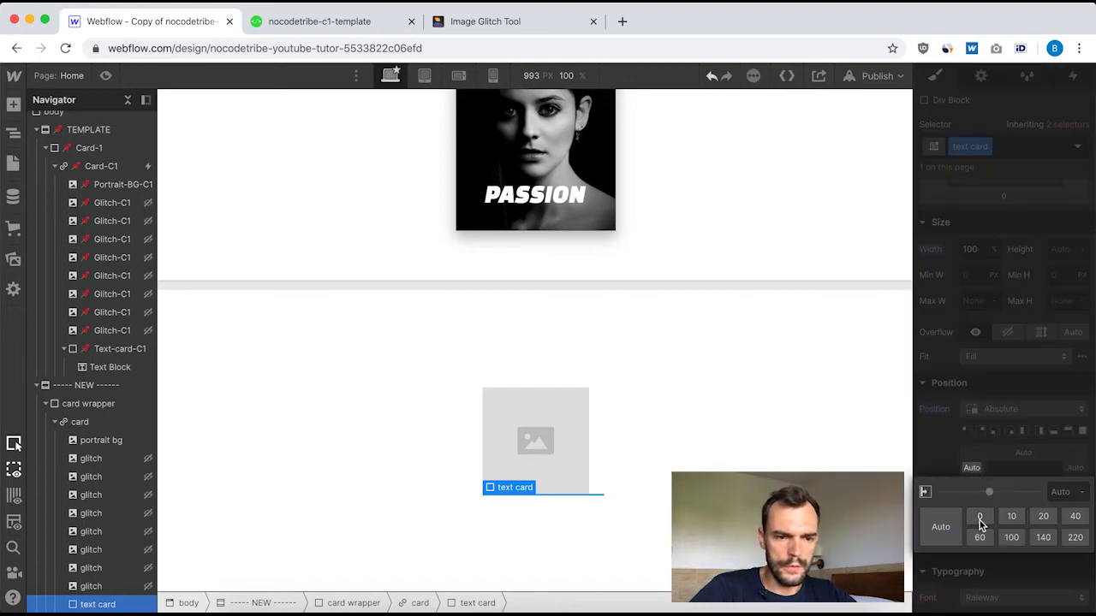
pyautogui.click(1081, 468)
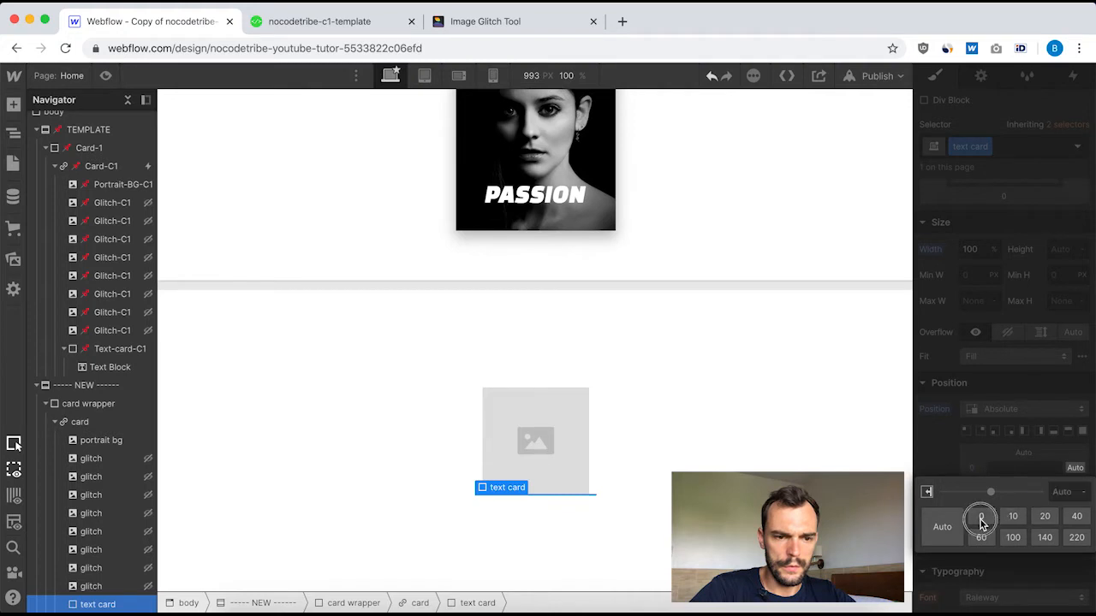
pyautogui.click(982, 519)
pyautogui.click(1024, 484)
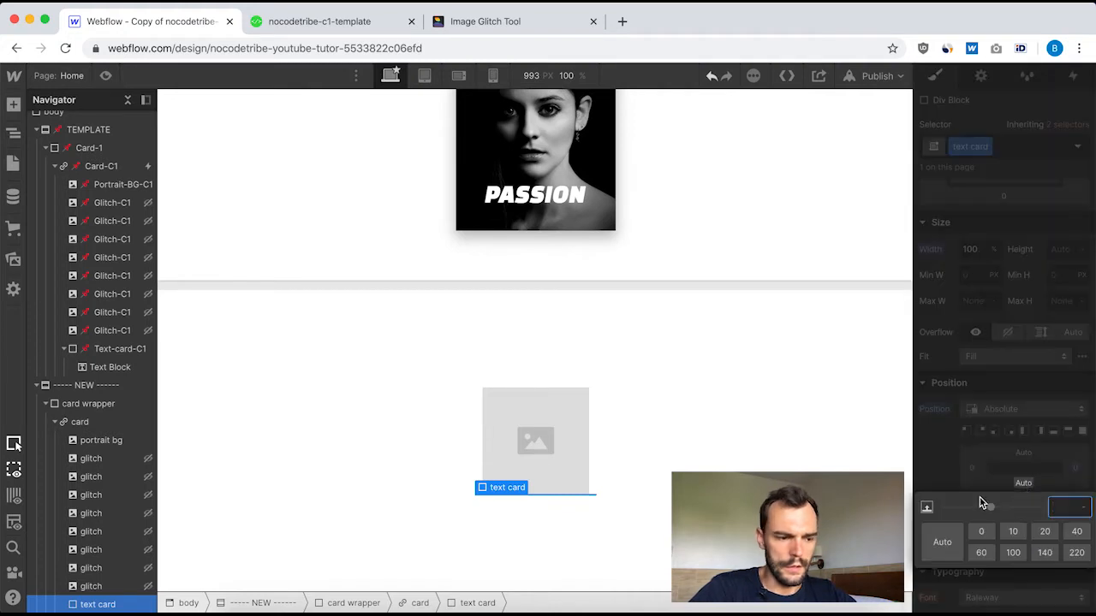
pyautogui.write('12')
pyautogui.press('Return')
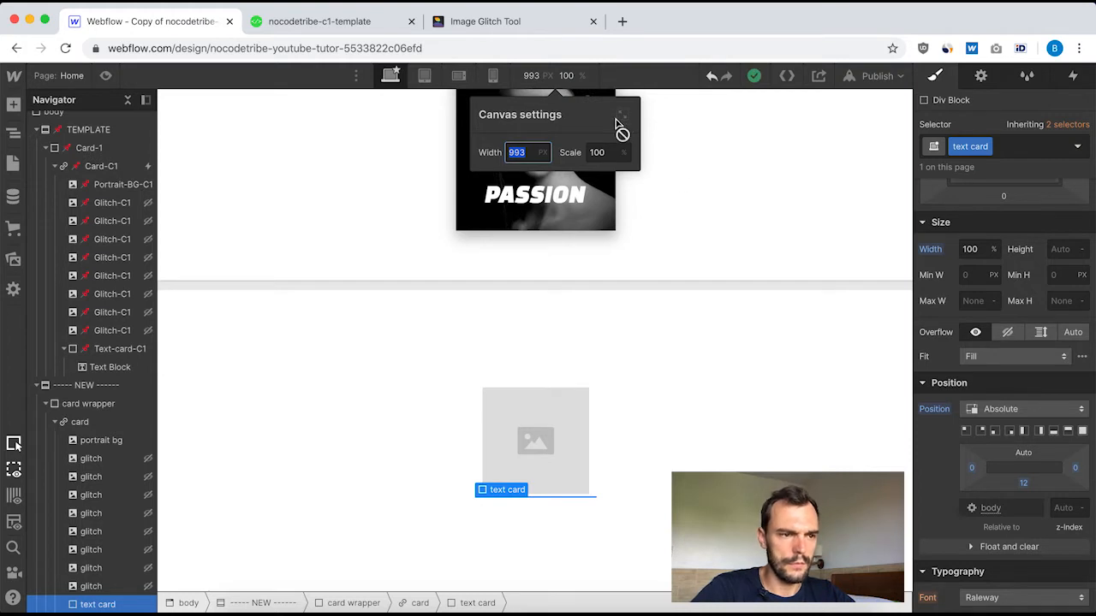
pyautogui.press('Escape')
pyautogui.press('Escape')
pyautogui.click(560, 77)
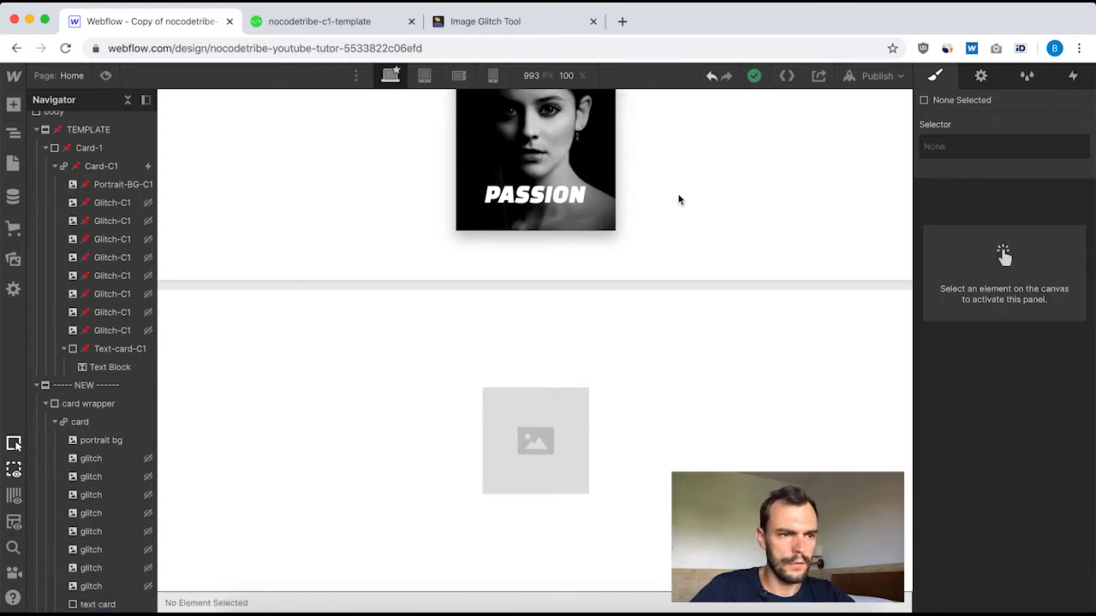
pyautogui.click(568, 442)
# Change the text card's bottom offset to 12% to use a percentage like the template.
pyautogui.click(95, 604)
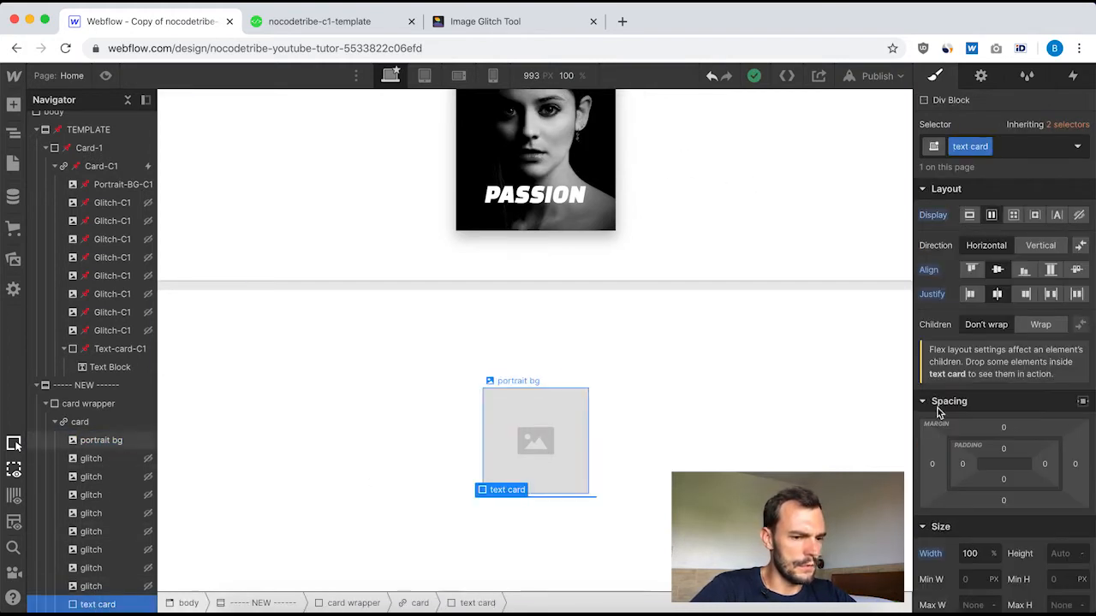
pyautogui.scroll(-10, 986, 424)
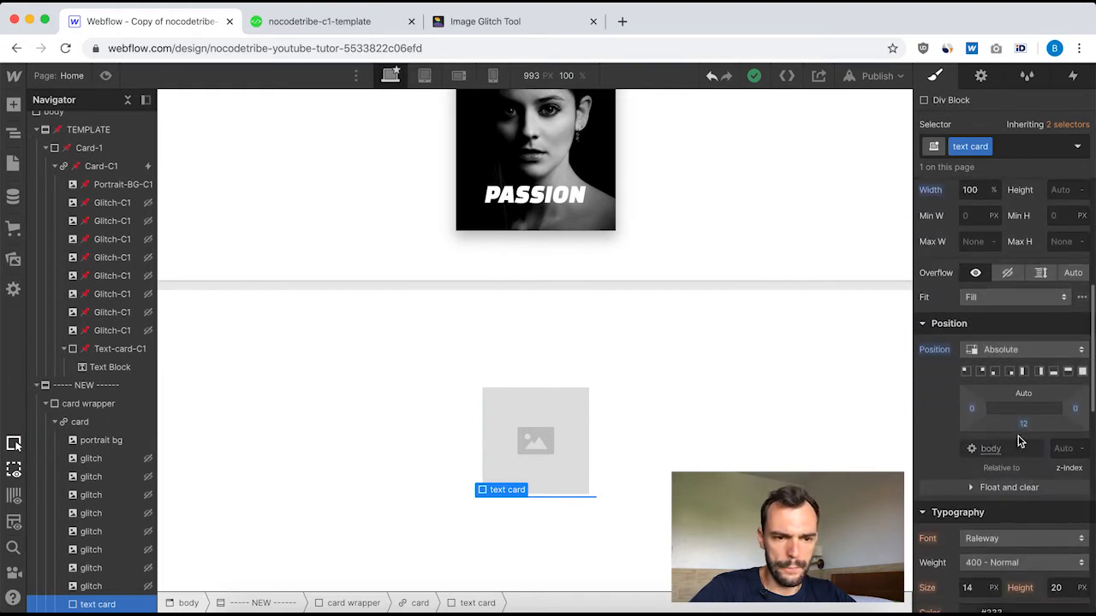
pyautogui.click(1024, 424)
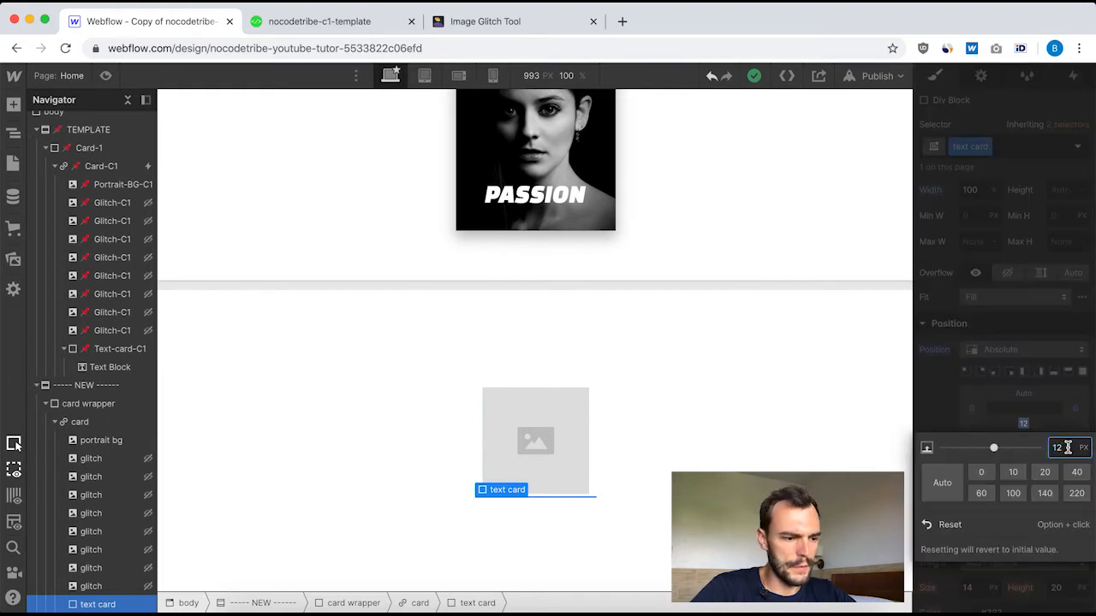
pyautogui.write('12%')
pyautogui.press('Return')
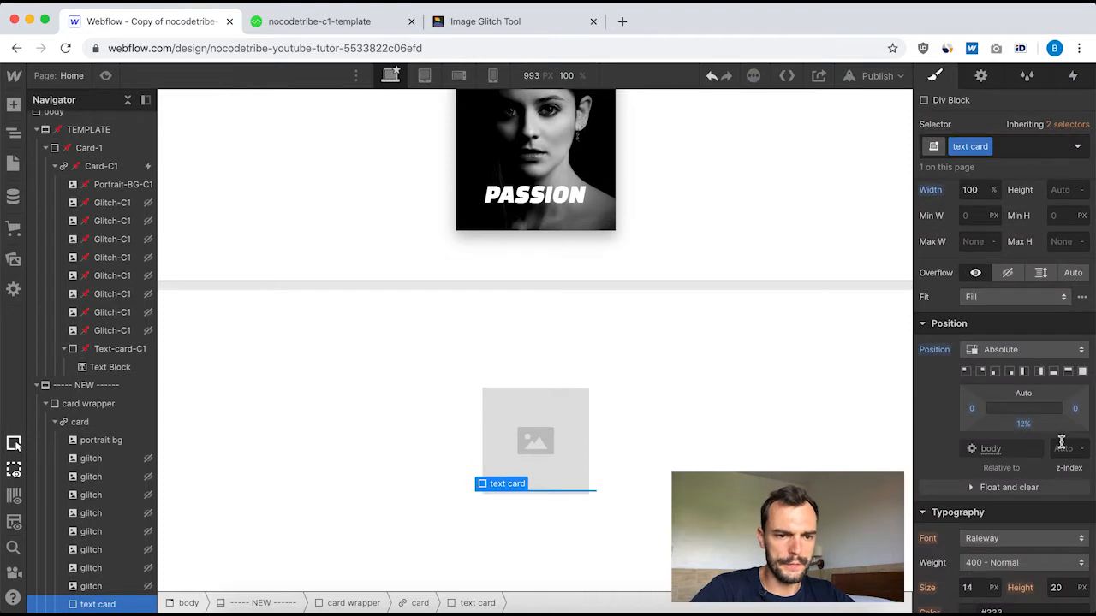
# Following the template's Text-card-C1, set the text card's font to Changa One with 34 px size and 34 px line height.
pyautogui.click(110, 353)
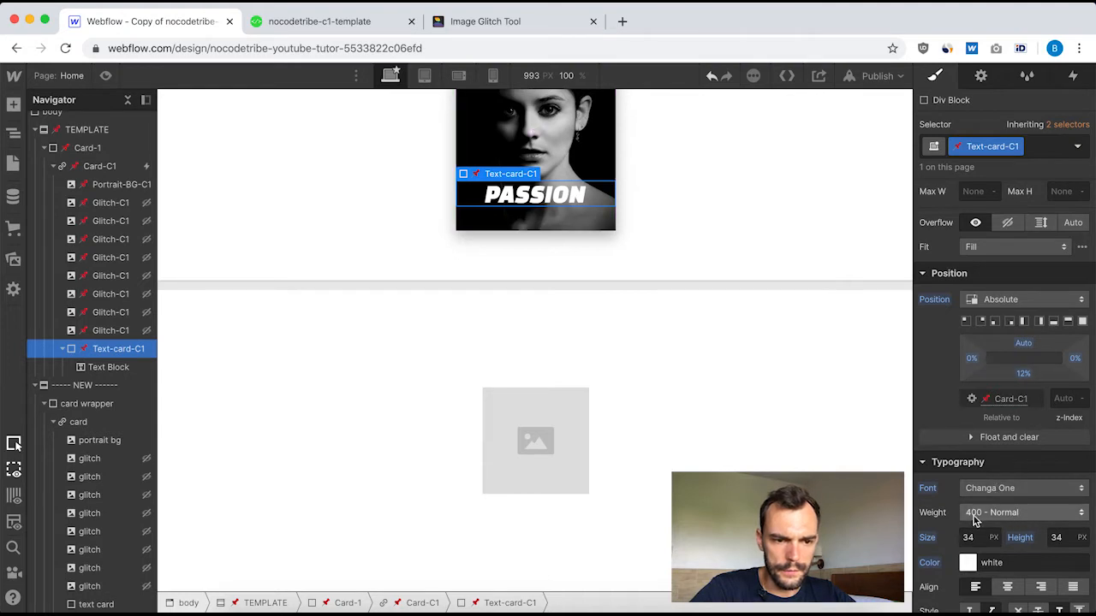
pyautogui.scroll(-3, 1015, 497)
pyautogui.scroll(1, 996, 338)
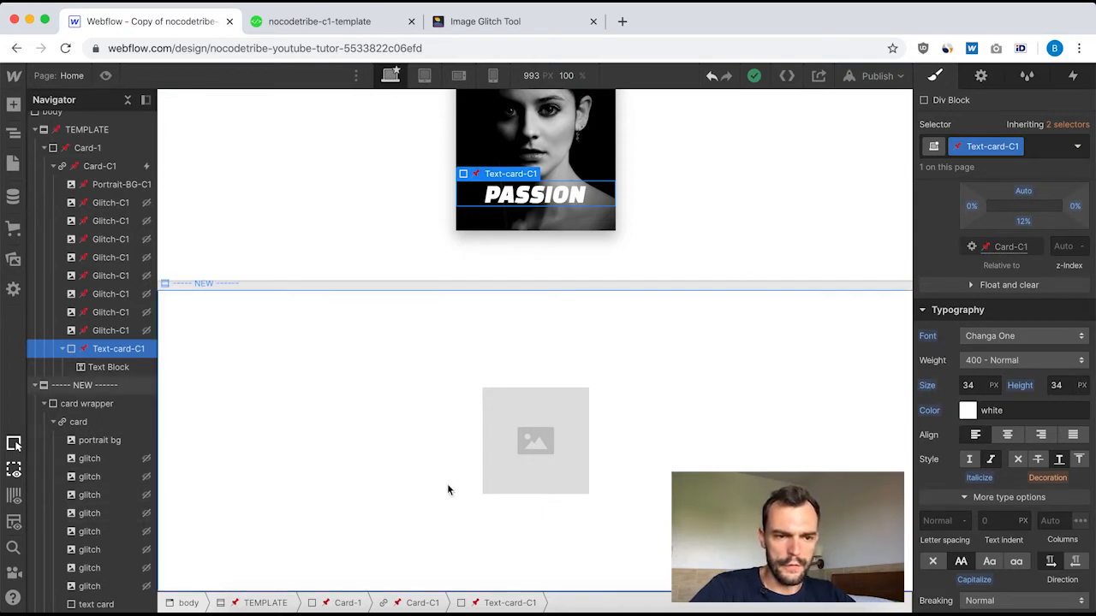
pyautogui.click(103, 605)
pyautogui.click(993, 386)
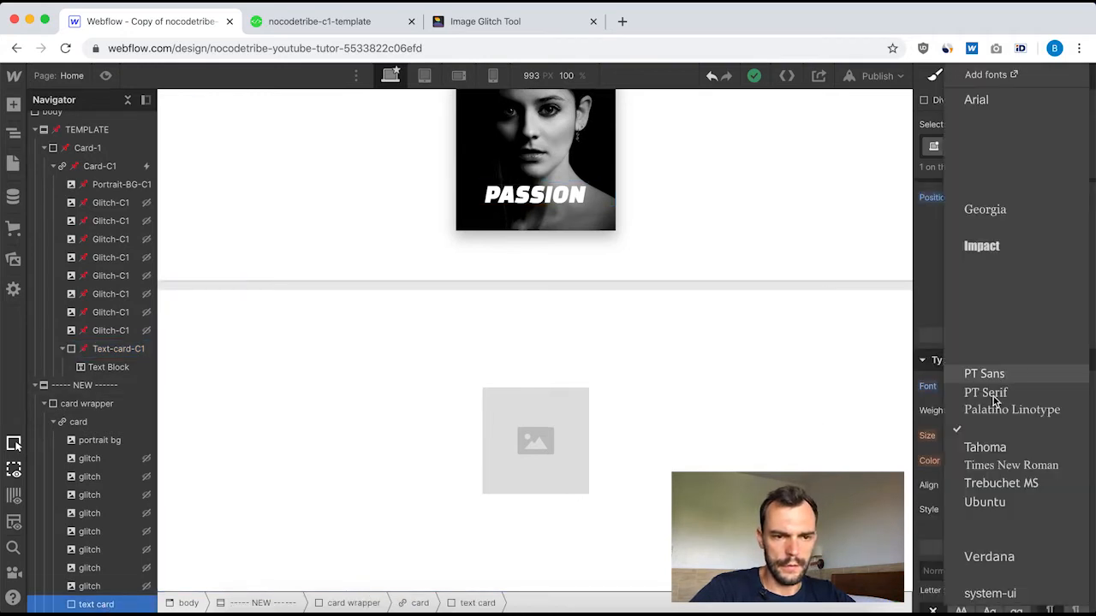
pyautogui.click(997, 137)
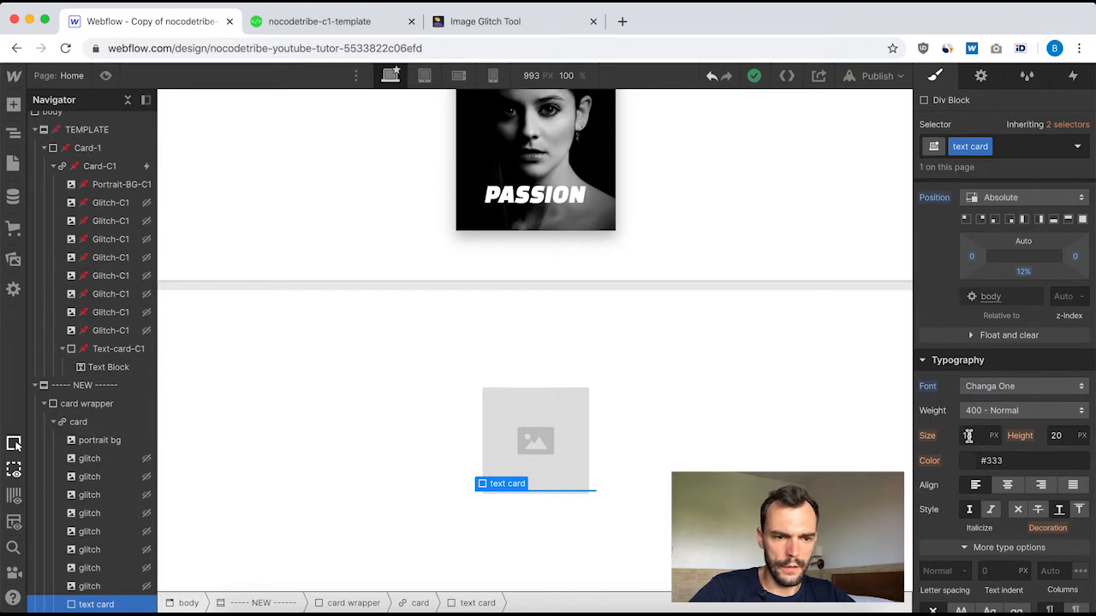
pyautogui.click(1056, 436)
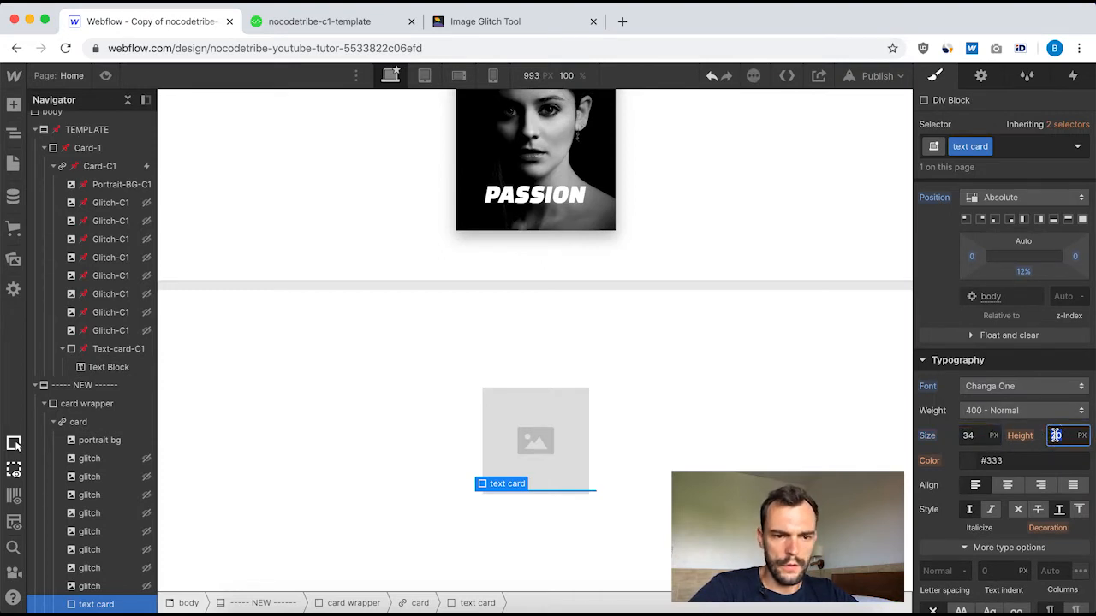
# Set the text card's font color to white (#ffffff).
pyautogui.click(971, 463)
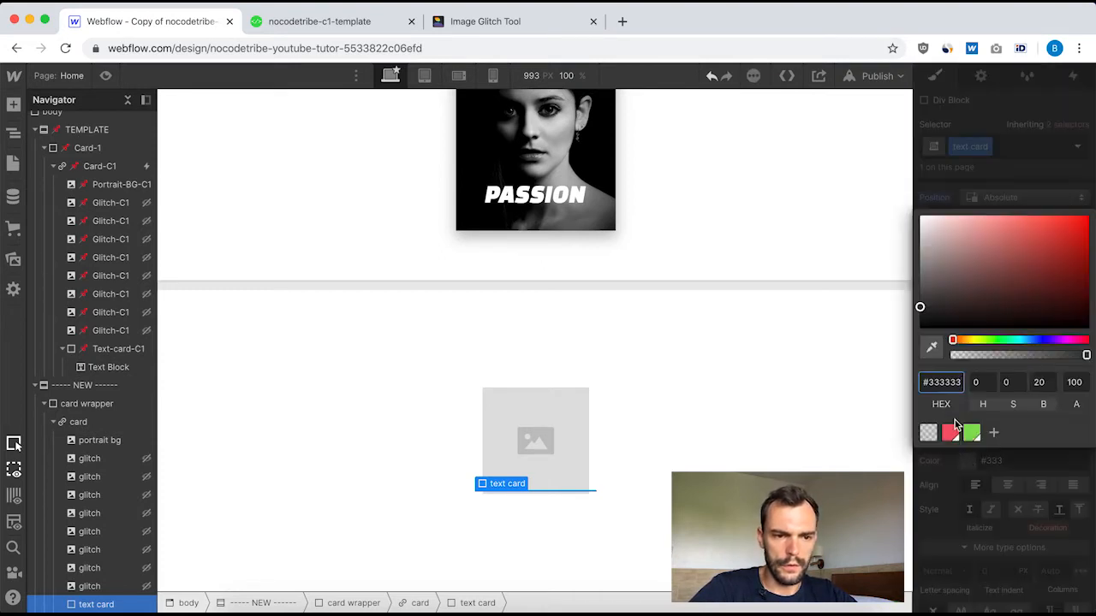
pyautogui.moveTo(942, 314); pyautogui.dragTo(908, 188)
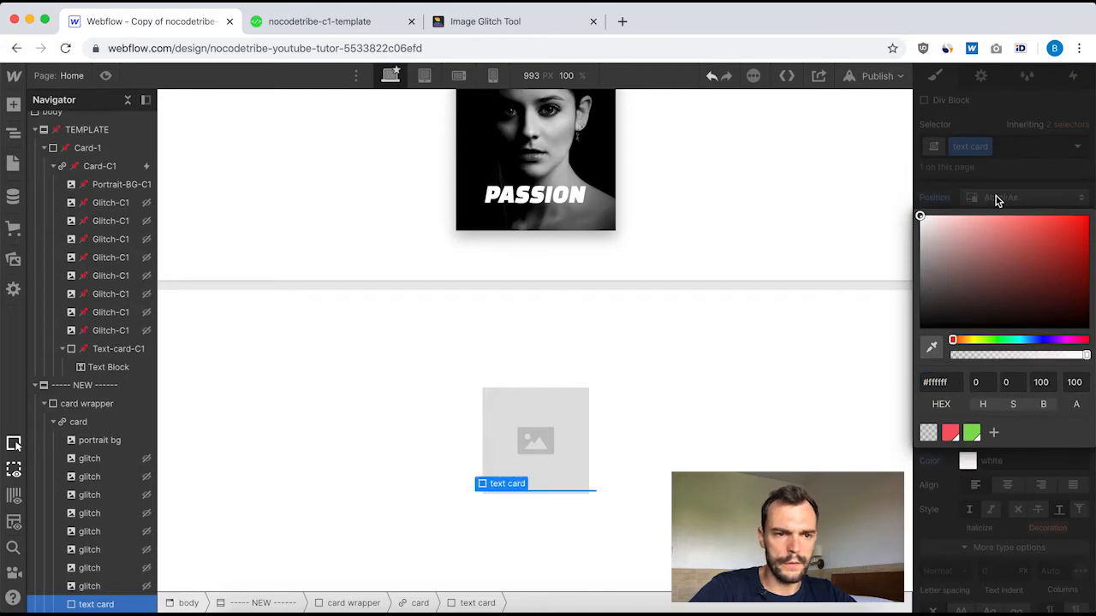
pyautogui.click(792, 452)
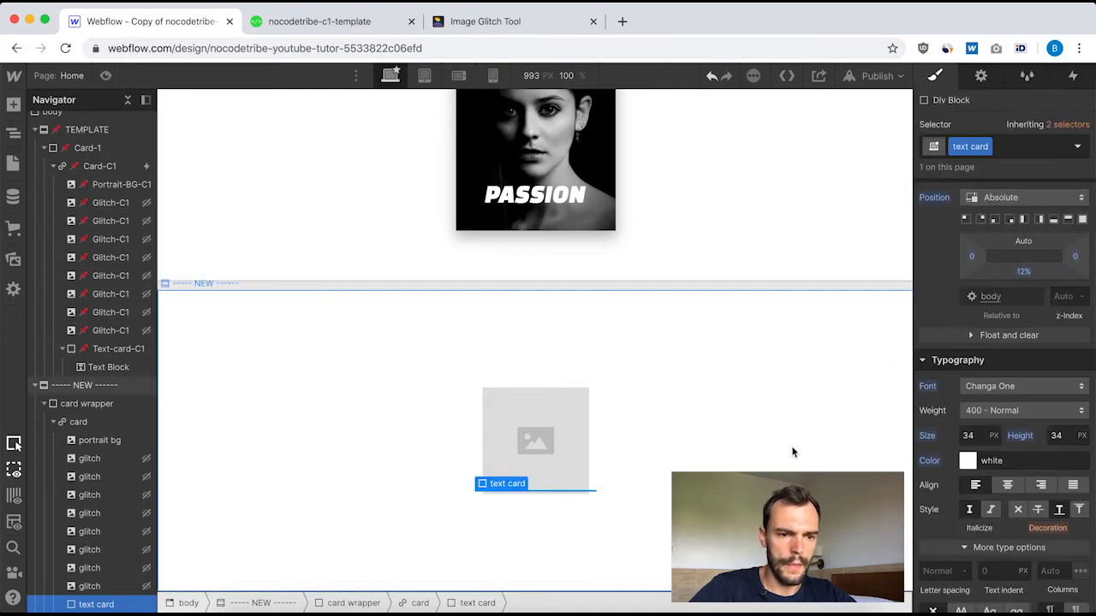
# Make the text card's type italic and all caps, following the template's Text-card-C1 typography.
pyautogui.click(102, 349)
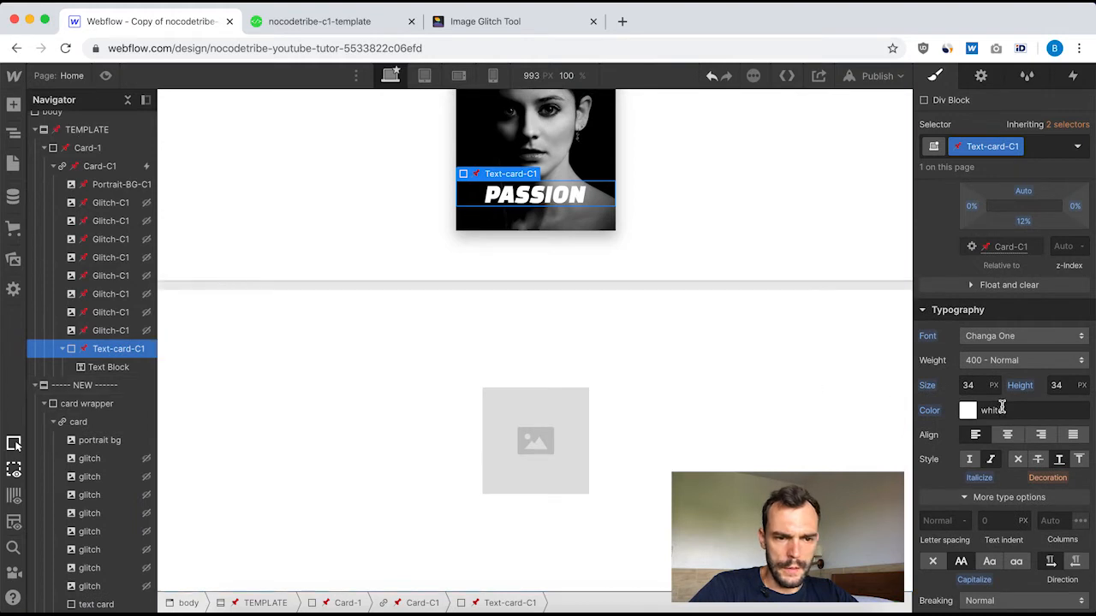
pyautogui.scroll(-1, 1006, 496)
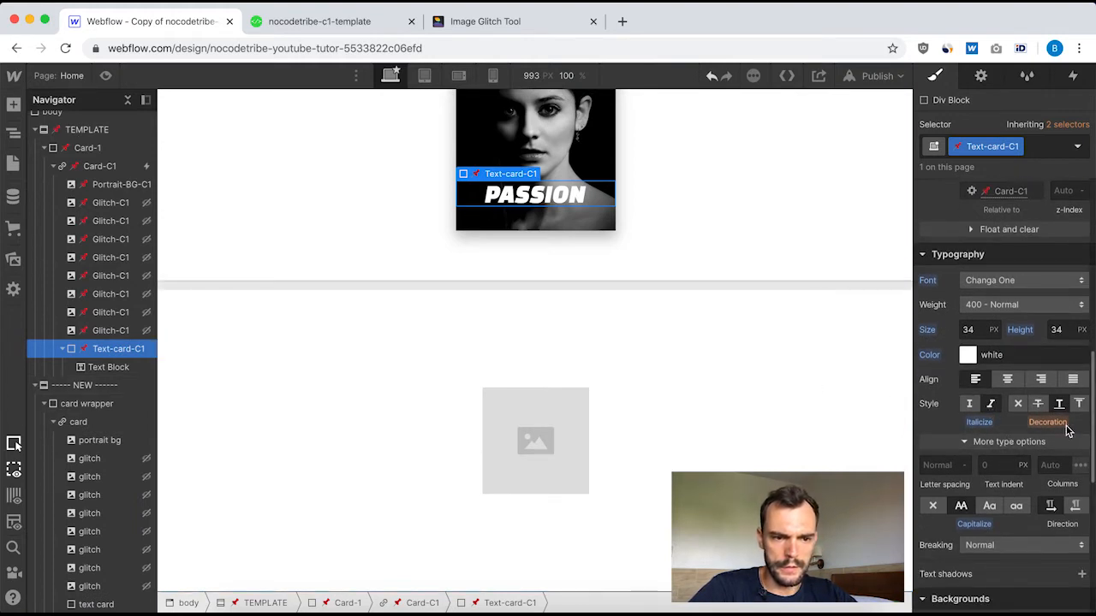
pyautogui.scroll(-1, 998, 482)
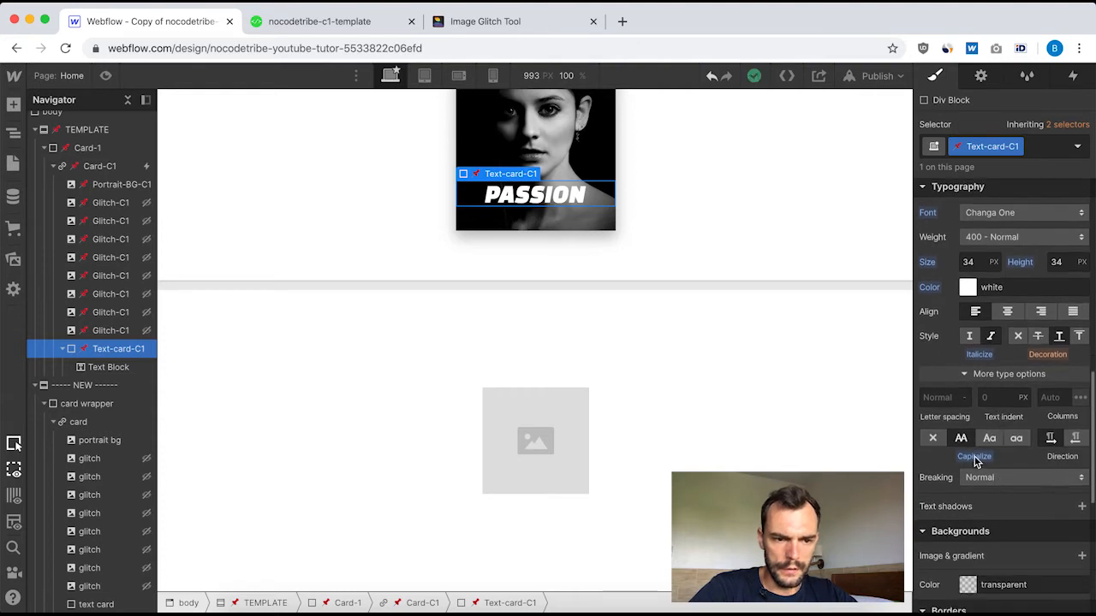
pyautogui.scroll(-1, 1006, 470)
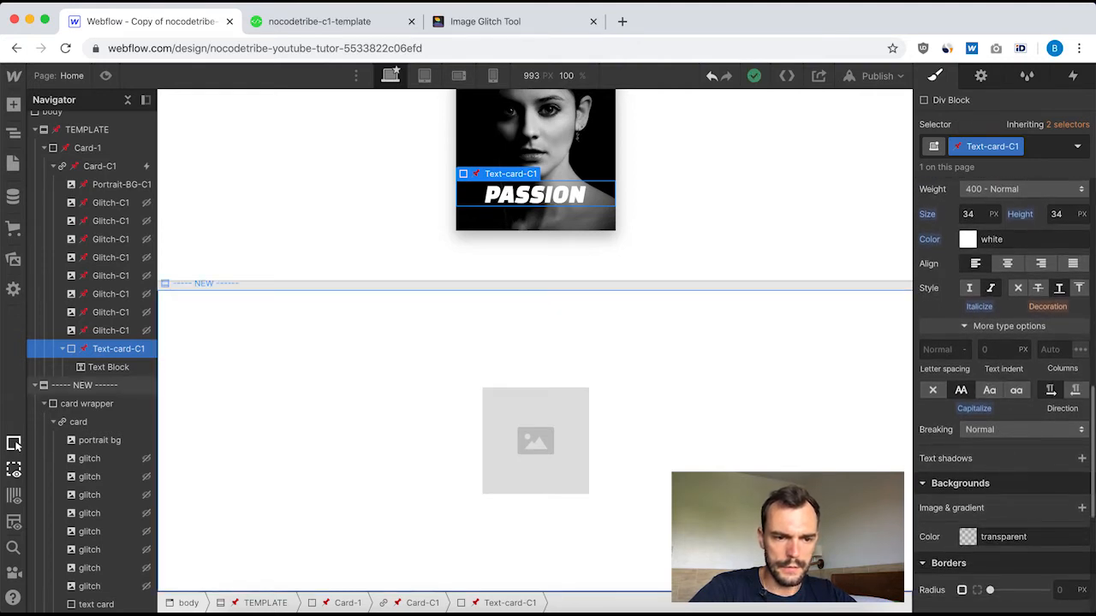
pyautogui.click(103, 606)
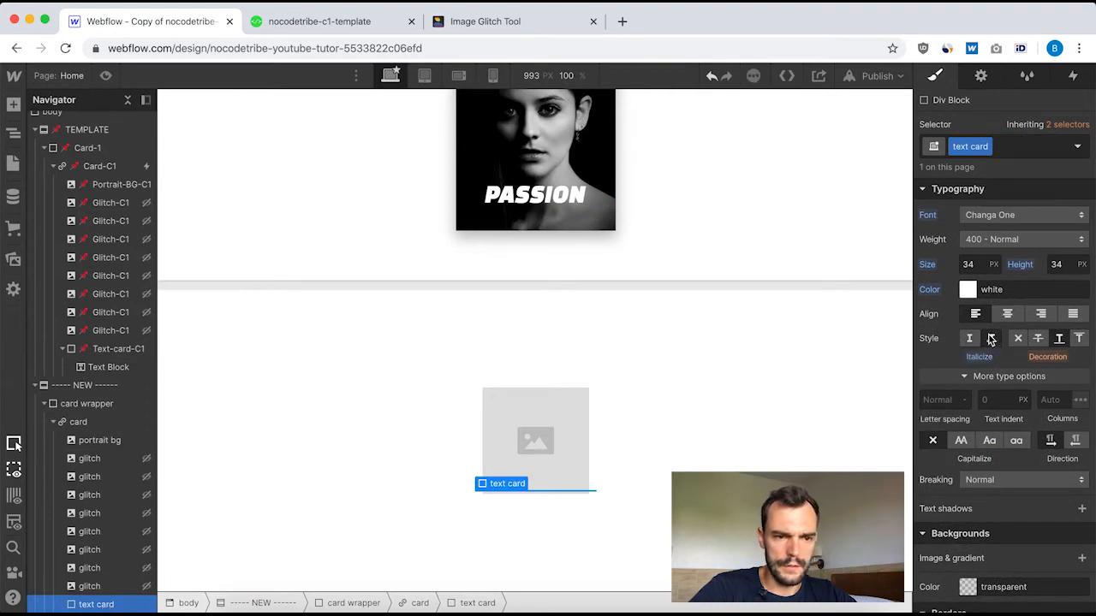
pyautogui.click(962, 441)
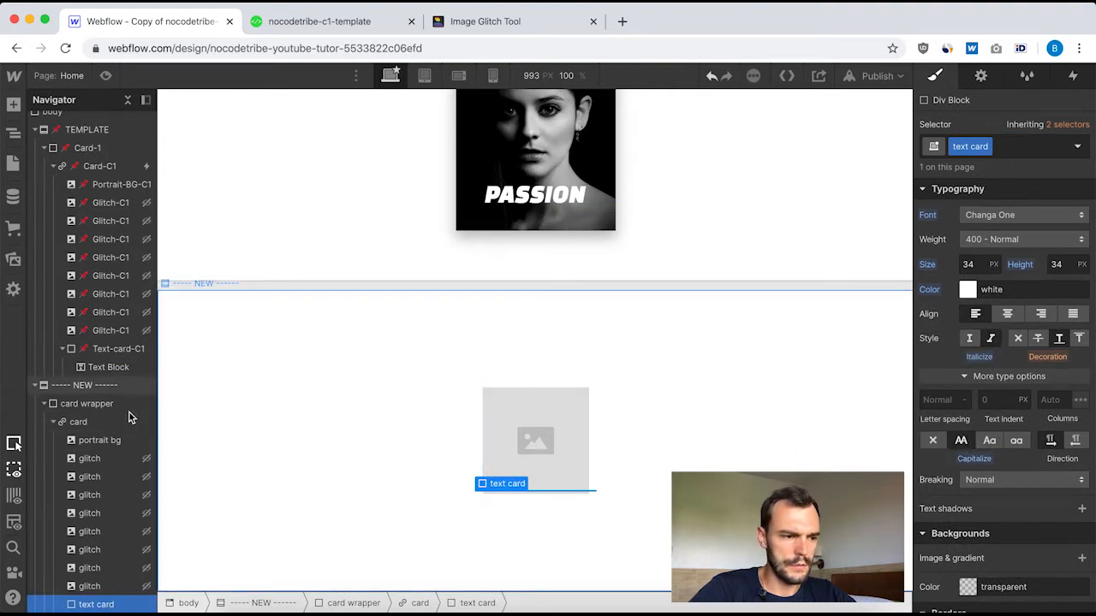
# Check the template's Text-card-C1 and its child, and add a Text Block inside the new text card to match.
pyautogui.click(98, 349)
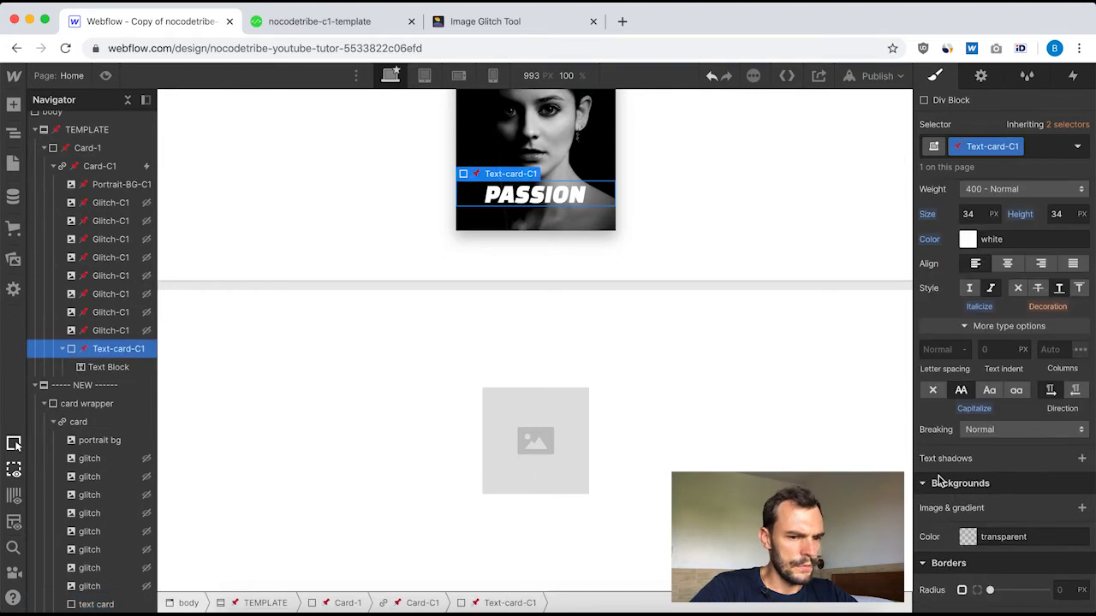
pyautogui.scroll(-5, 1013, 442)
pyautogui.scroll(5, 1013, 444)
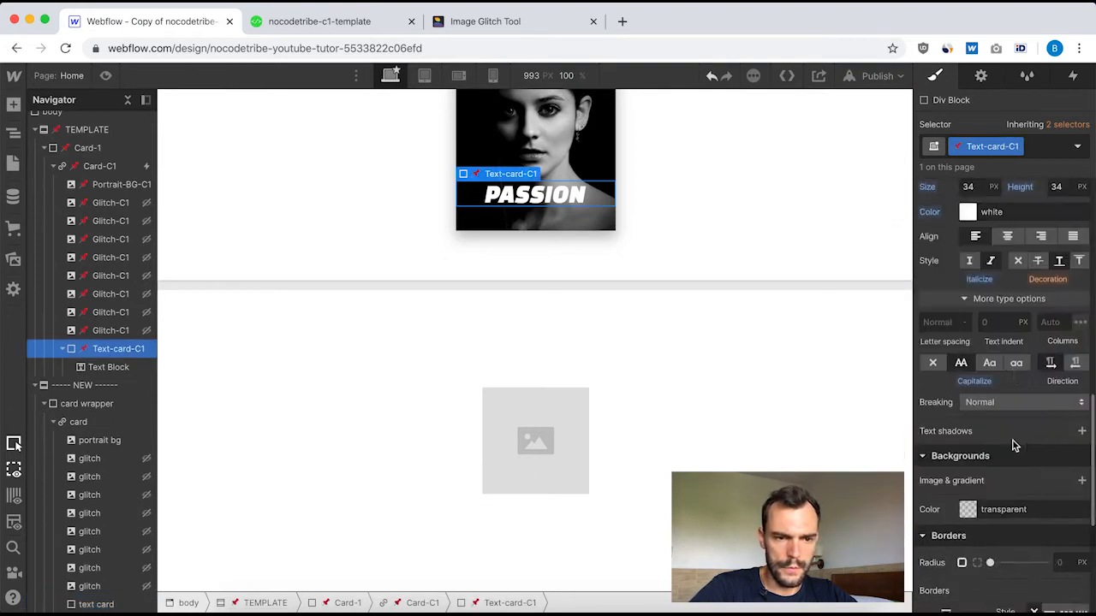
pyautogui.scroll(10, 1013, 442)
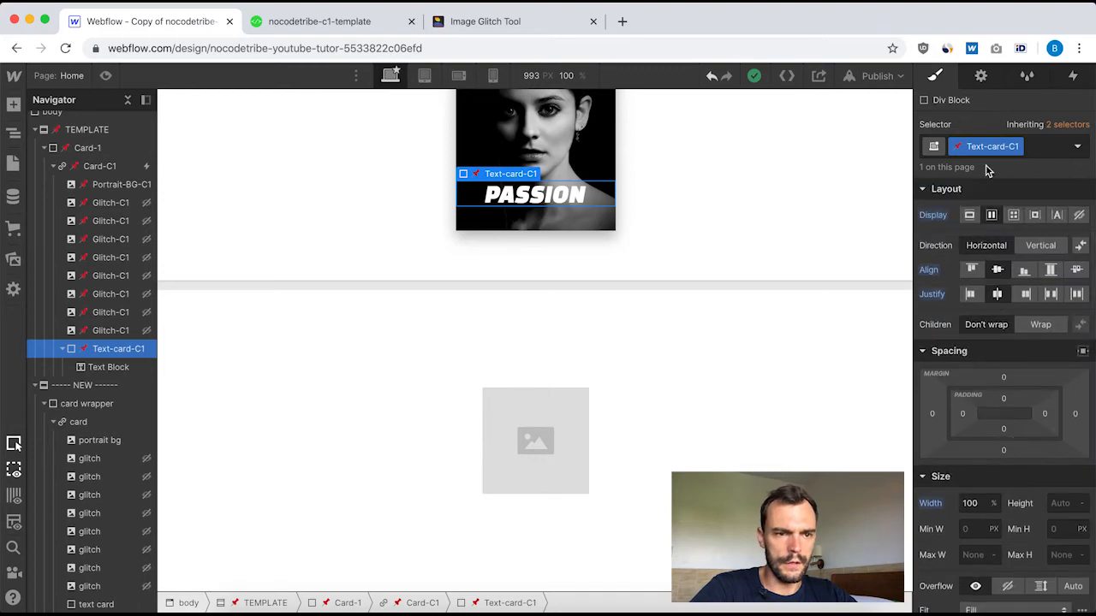
pyautogui.click(94, 368)
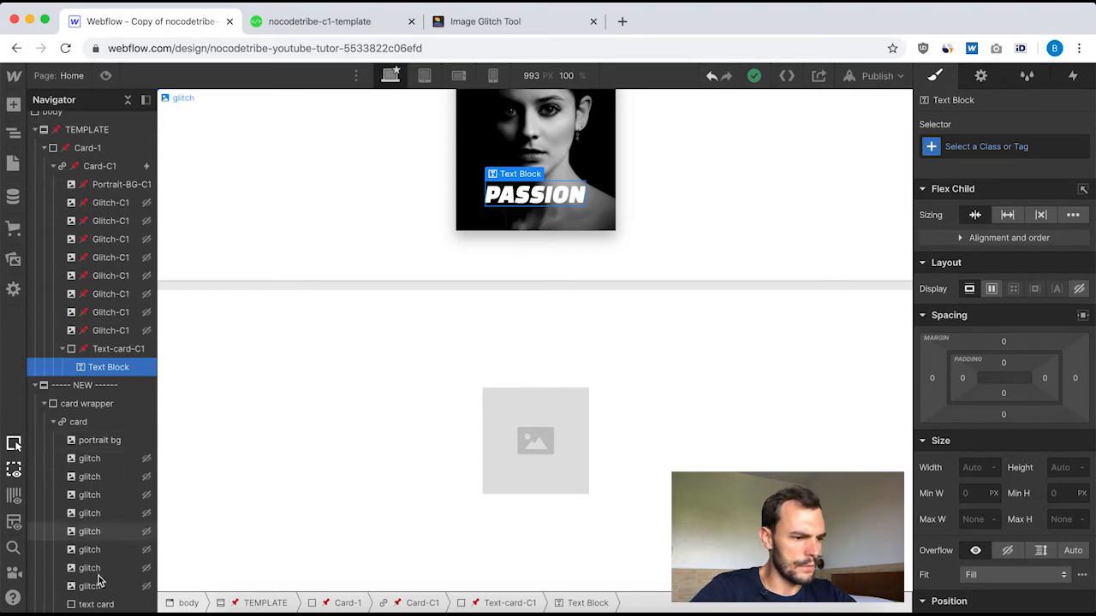
pyautogui.click(101, 605)
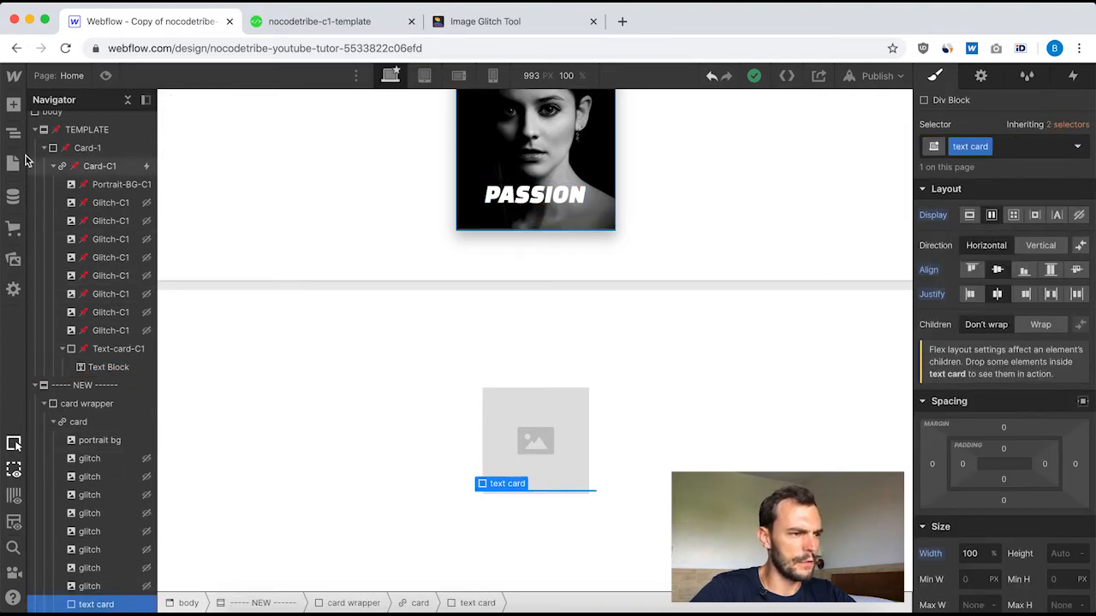
pyautogui.click(14, 104)
pyautogui.scroll(-3, 122, 386)
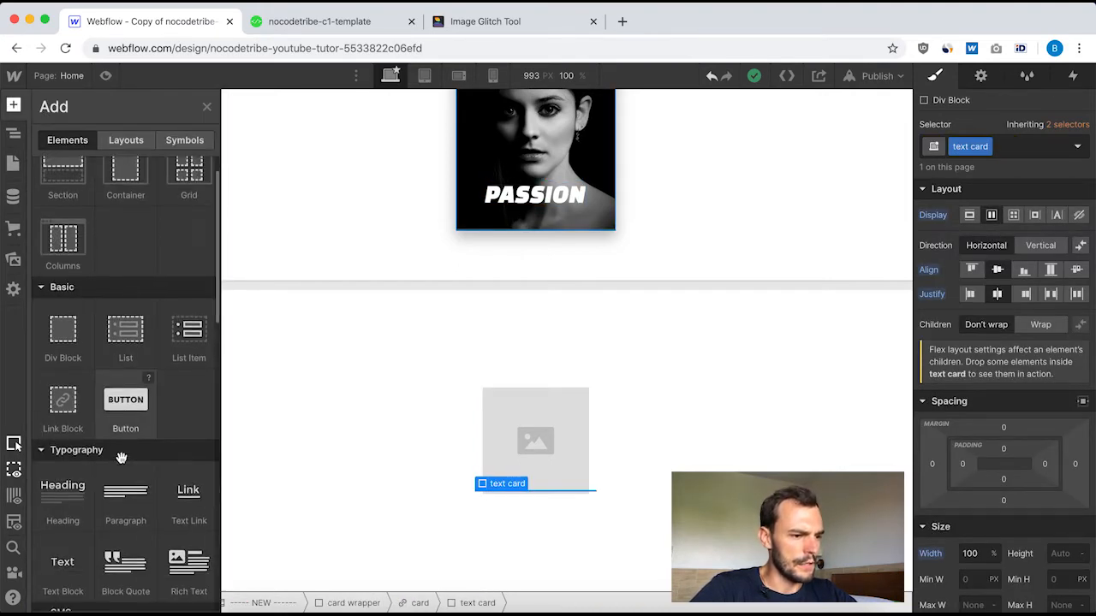
pyautogui.scroll(-1, 120, 458)
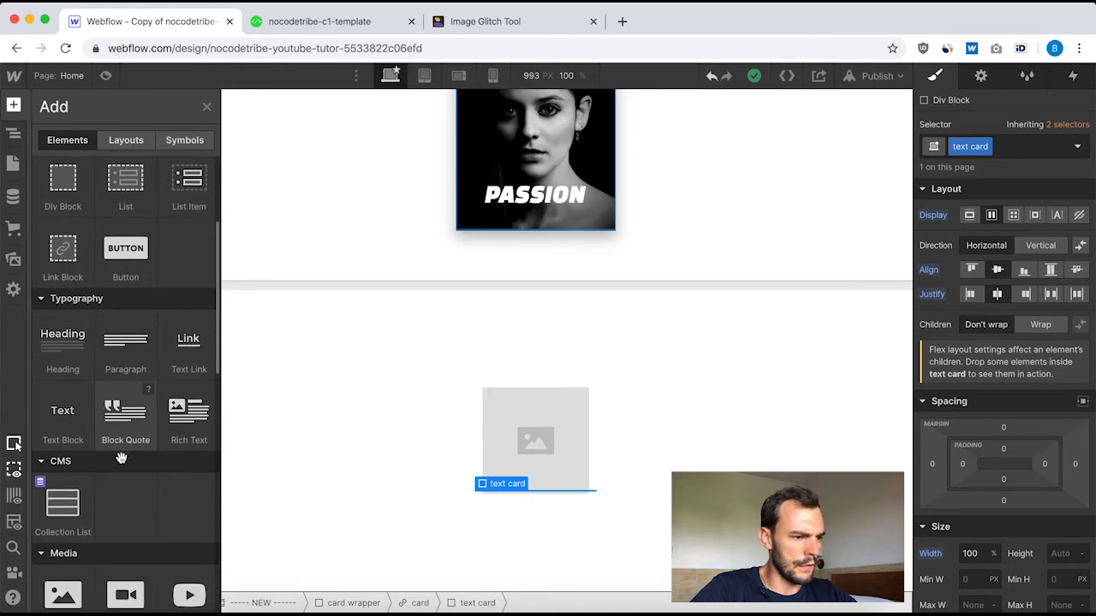
pyautogui.click(63, 414)
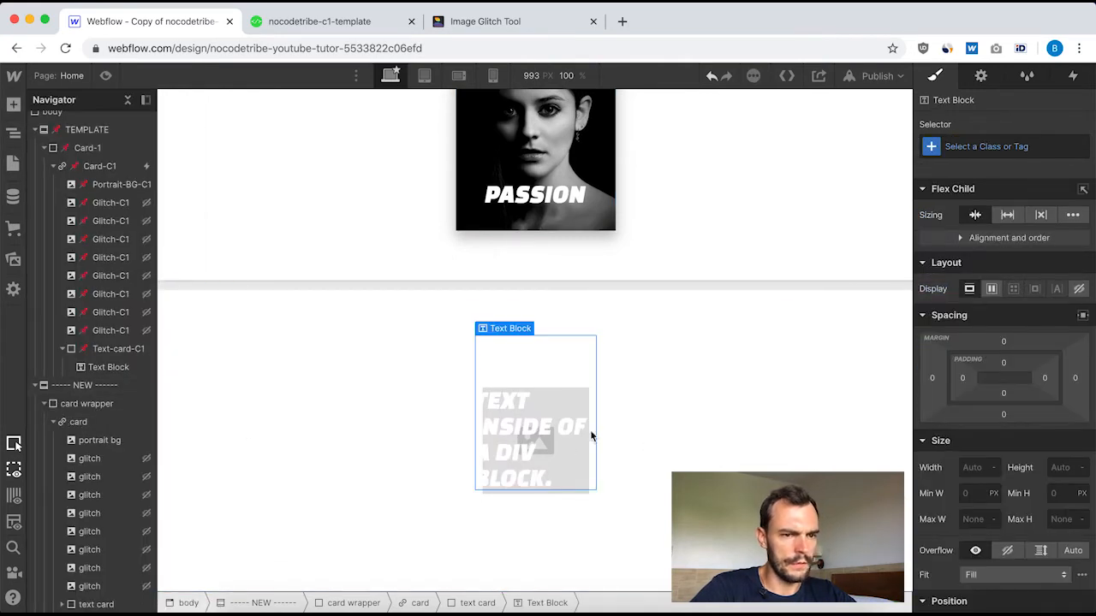
# Give the new text block the class "text" and replace its placeholder content with PASSION.
pyautogui.click(972, 150)
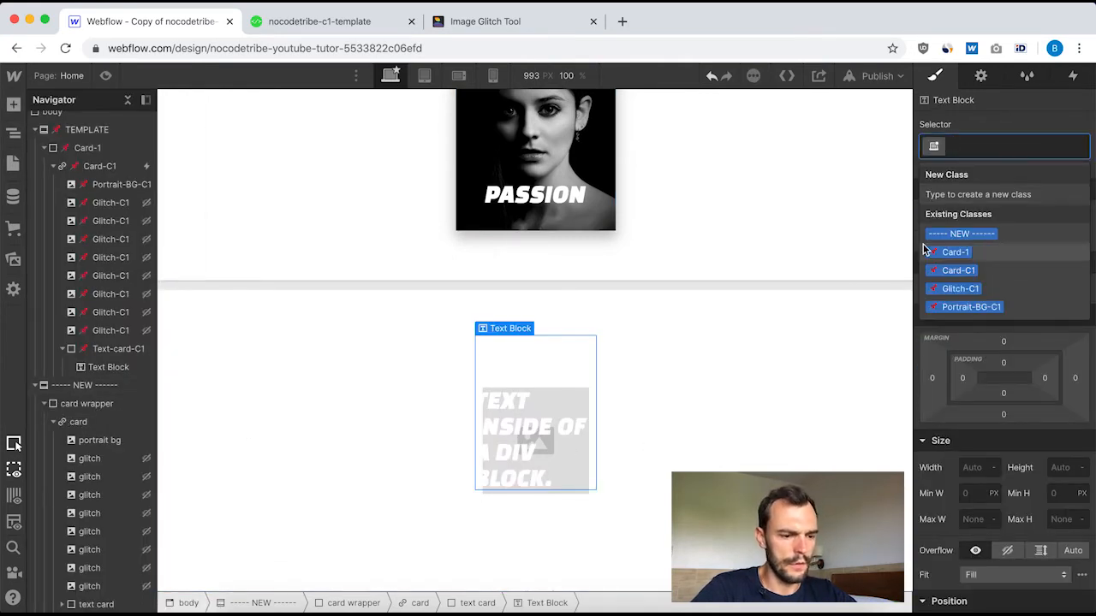
pyautogui.write('text')
pyautogui.press('Return')
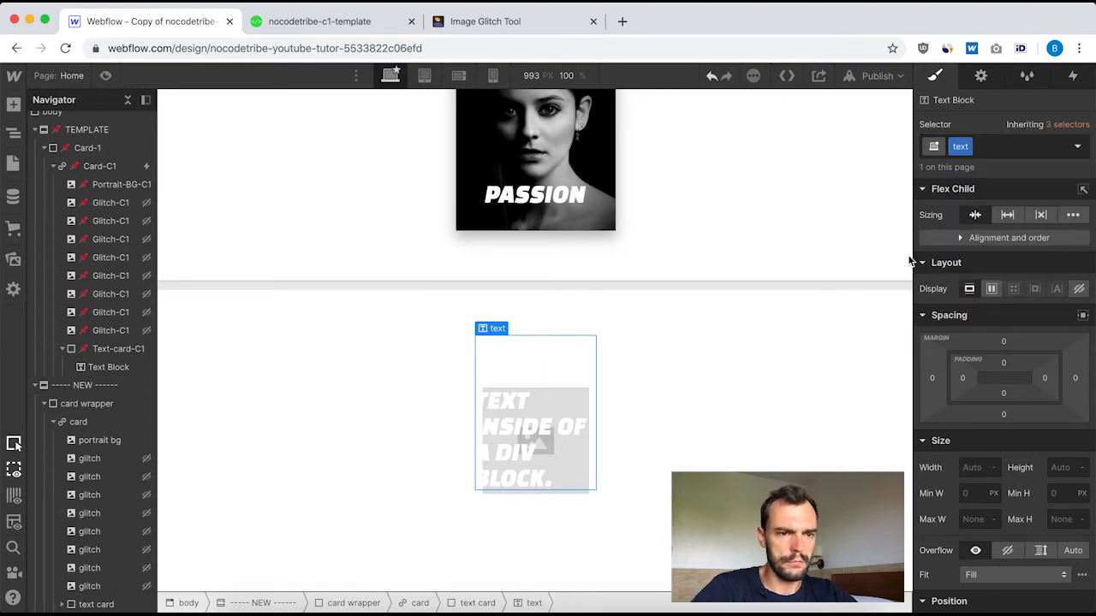
pyautogui.doubleClick(512, 429)
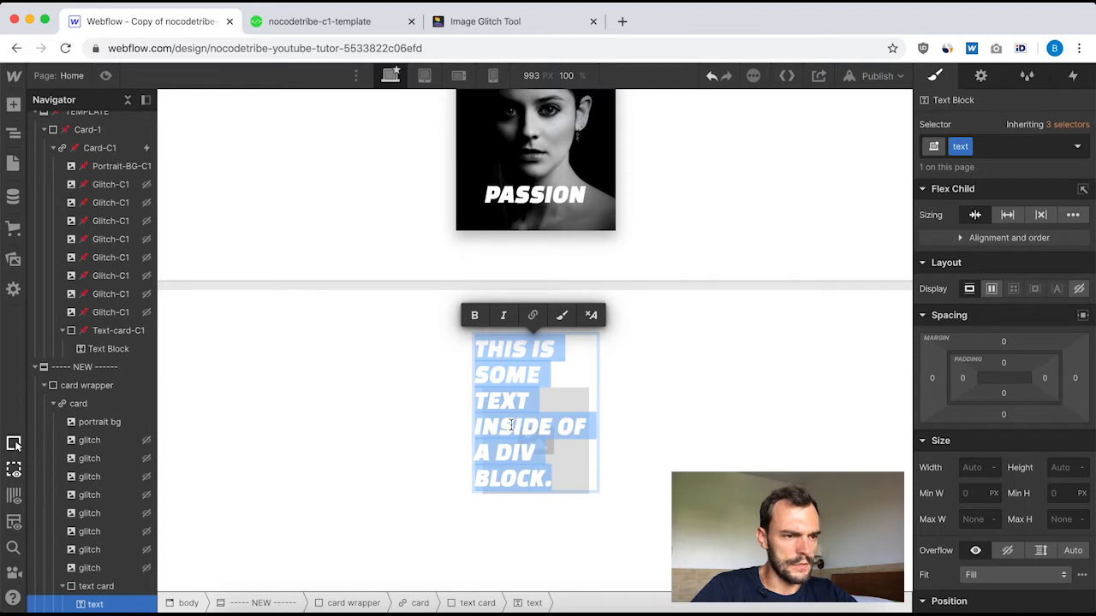
pyautogui.write('PASSION')
pyautogui.press('Escape')
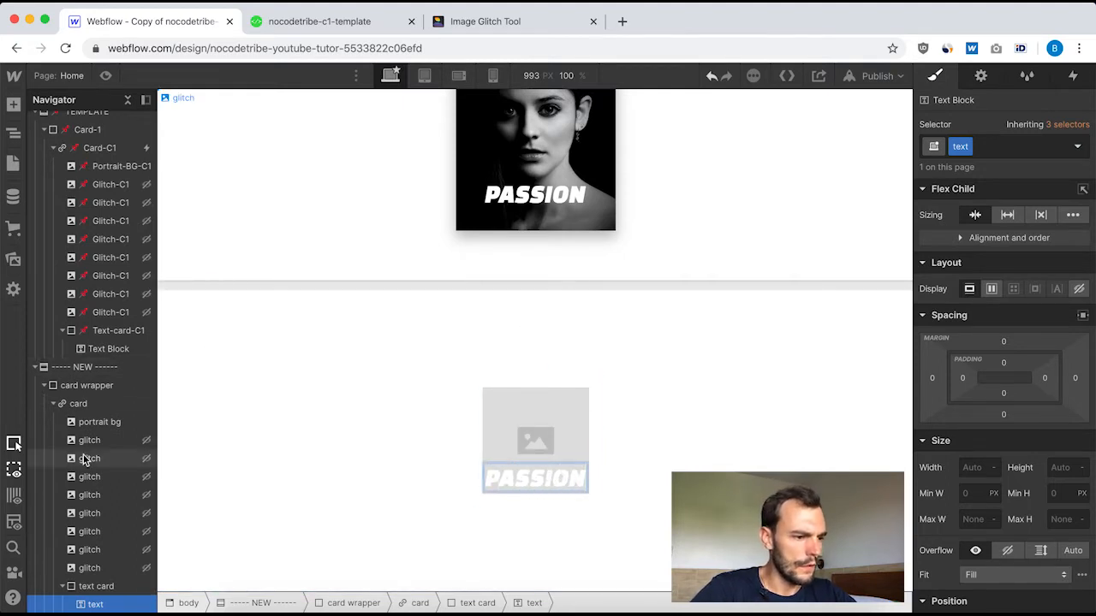
# Examine the style settings of the template's Text Block for anything the new text block needs.
pyautogui.click(111, 350)
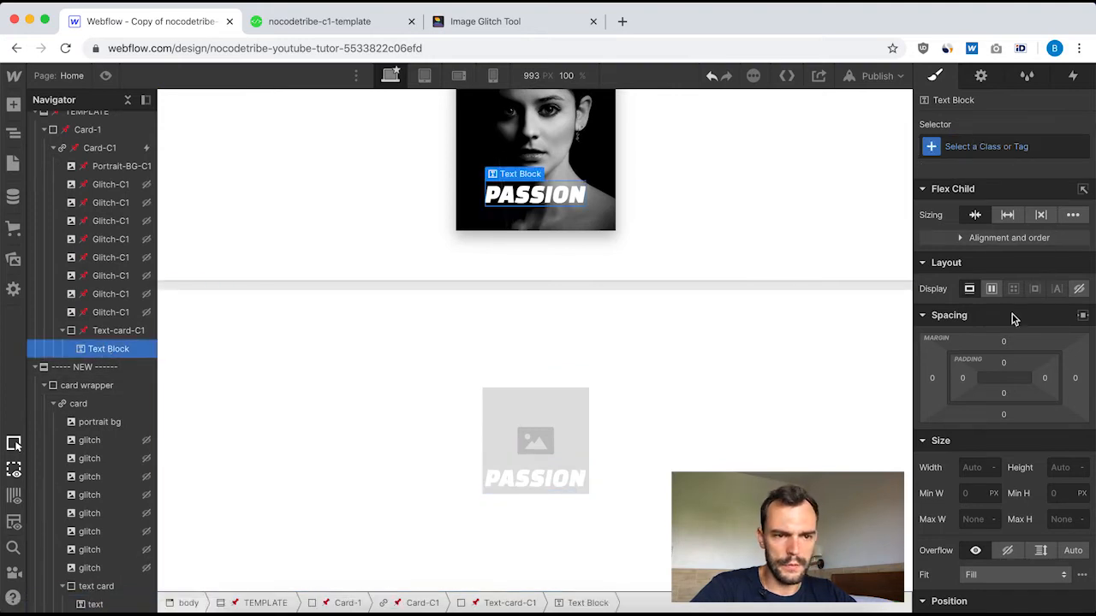
pyautogui.scroll(-10, 976, 248)
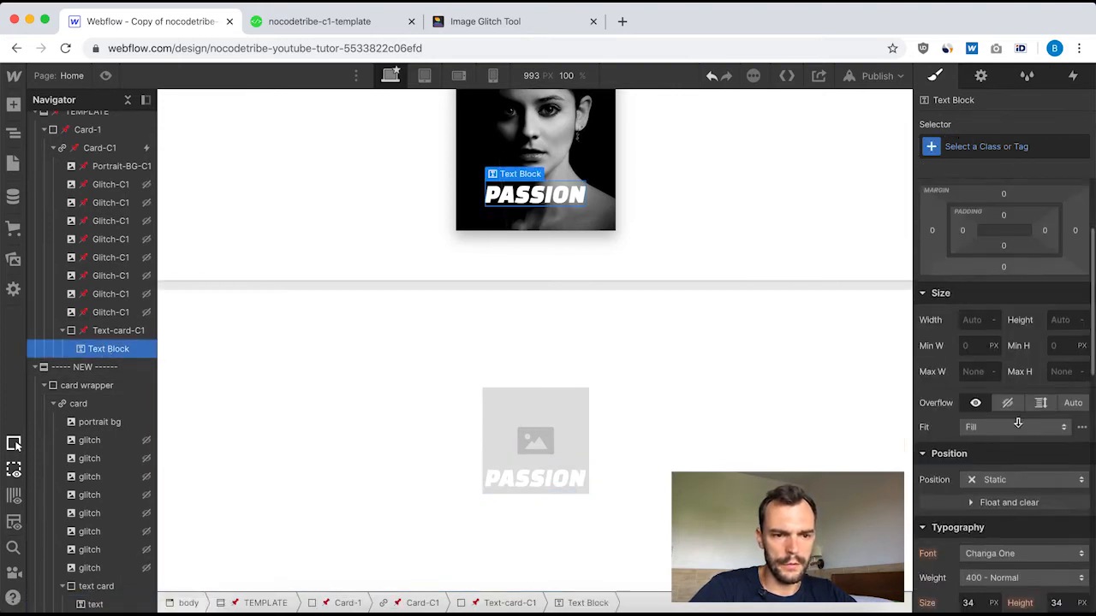
pyautogui.scroll(-5, 989, 410)
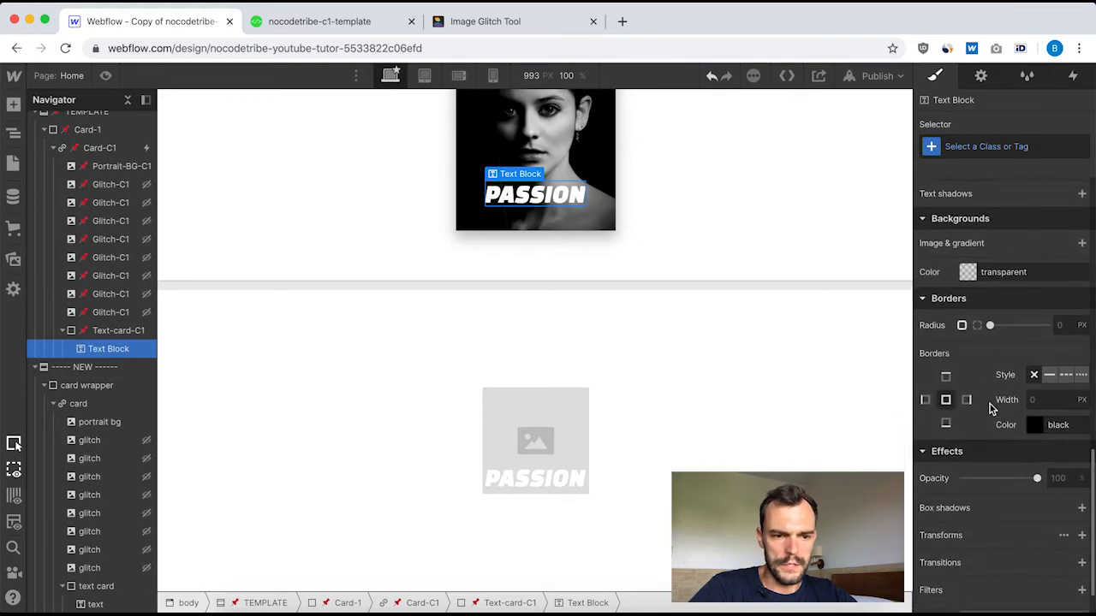
pyautogui.scroll(15, 990, 404)
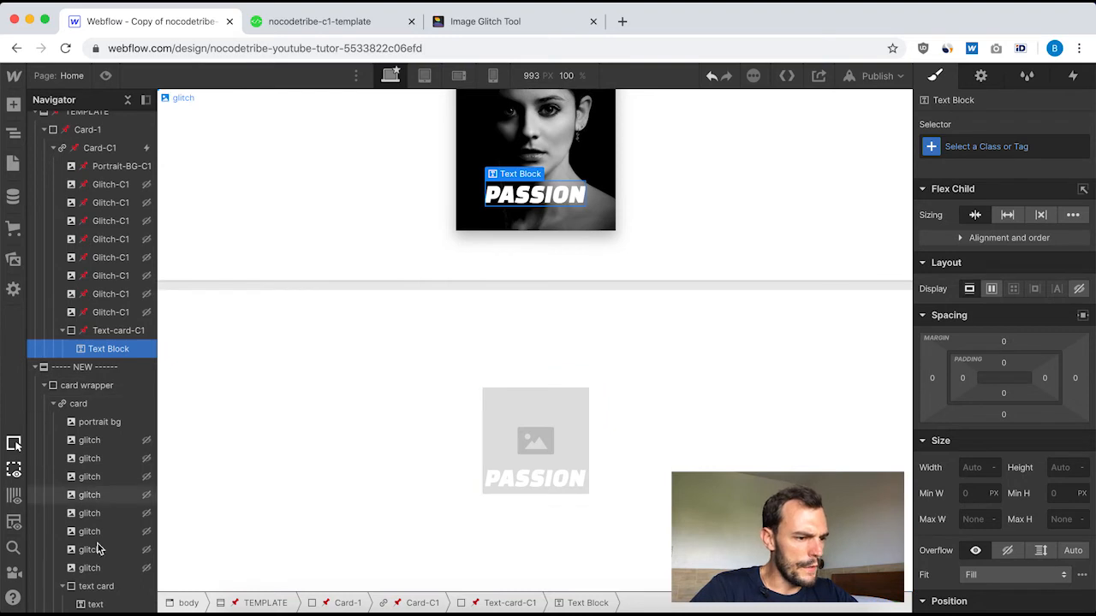
# Replace the placeholder in the new card's portrait bg image with Portrait_2.jpg from the assets.
pyautogui.scroll(2, 98, 556)
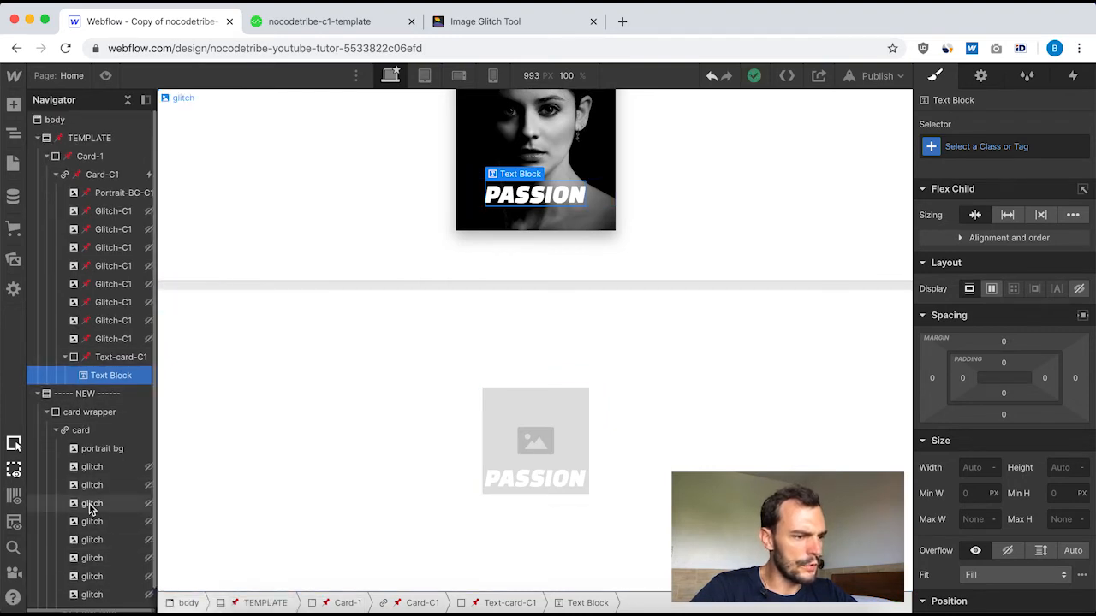
pyautogui.hscroll(1, 56, 484)
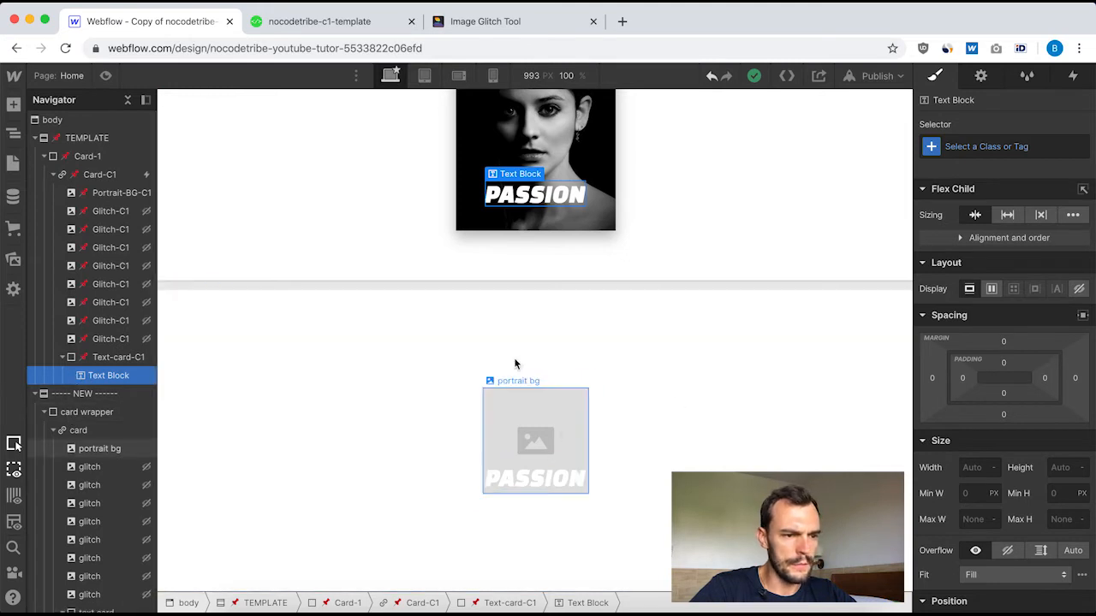
pyautogui.scroll(3, 470, 179)
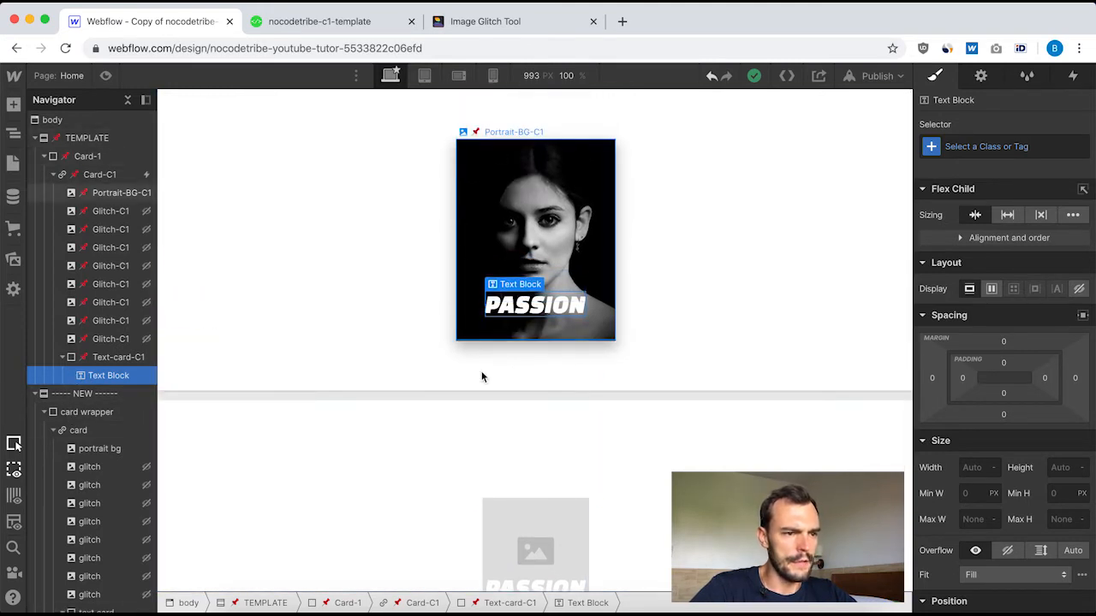
pyautogui.scroll(-3, 482, 374)
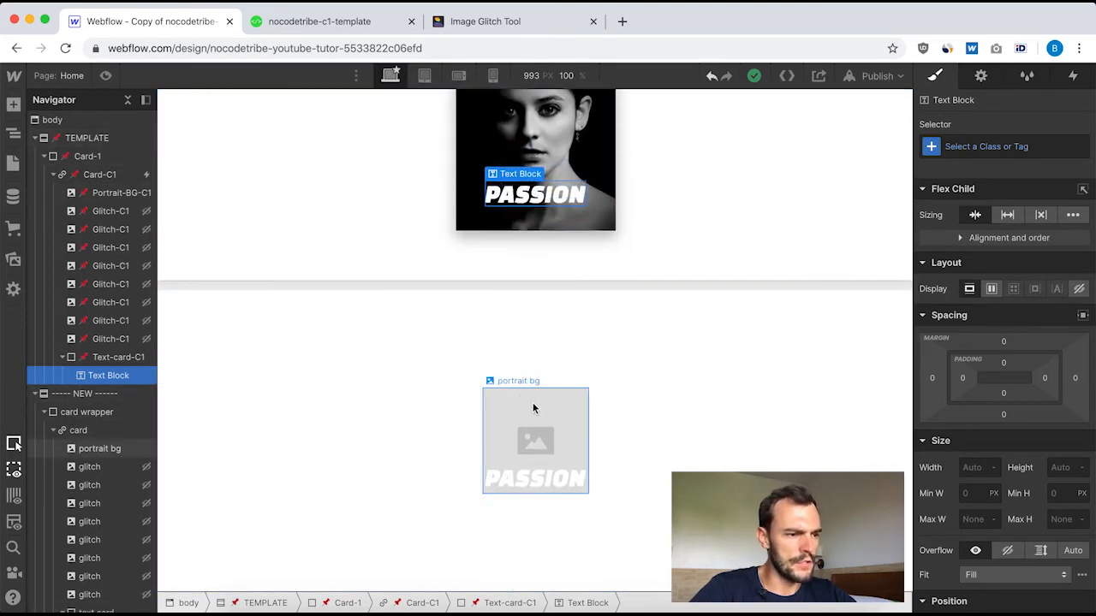
pyautogui.click(106, 450)
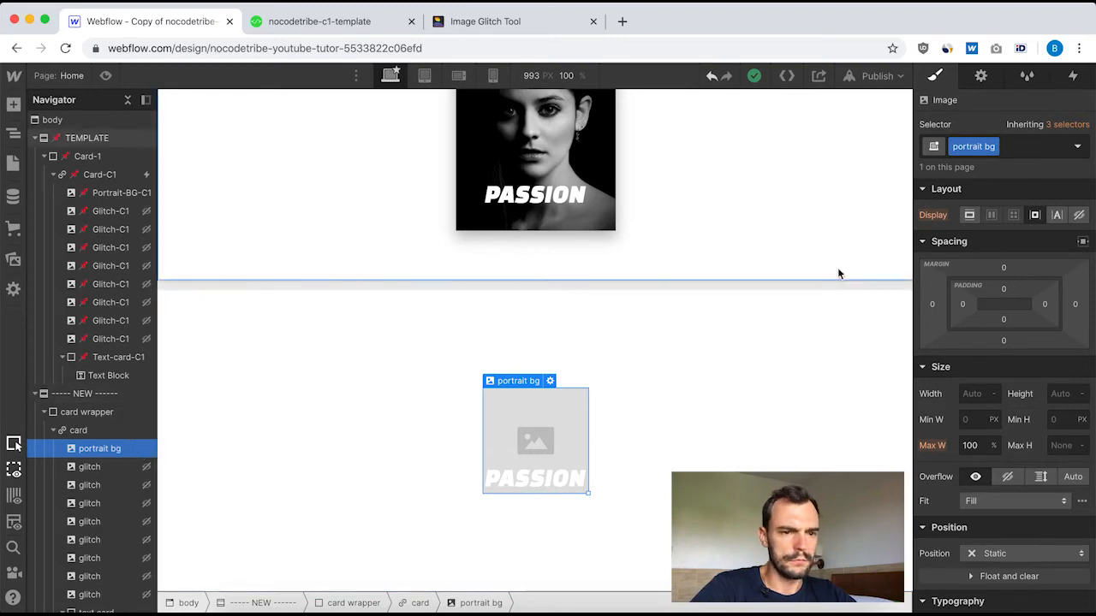
pyautogui.click(980, 75)
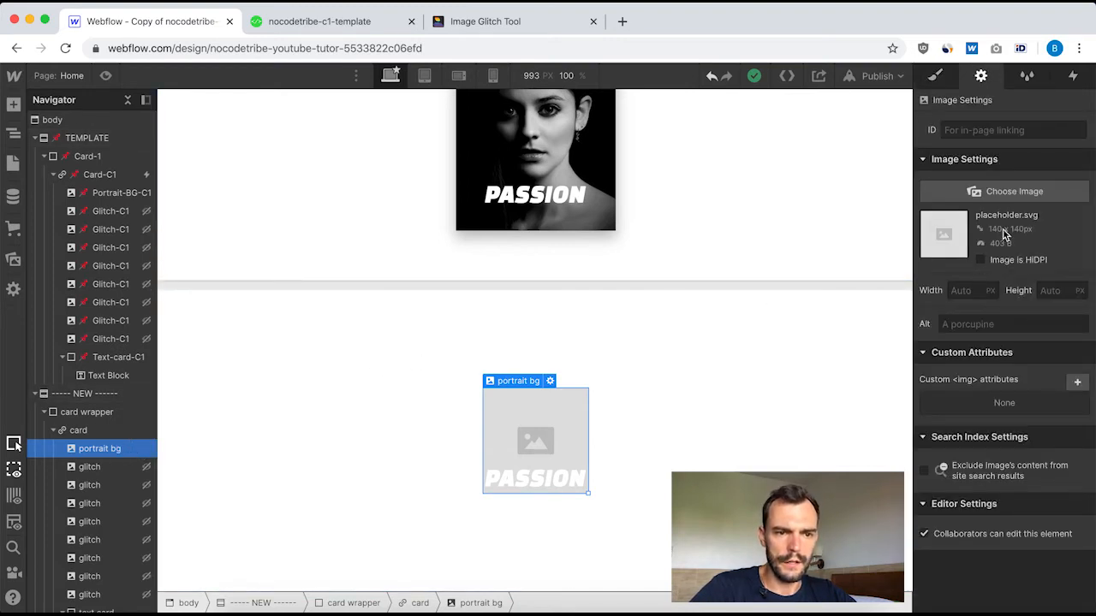
pyautogui.click(1007, 193)
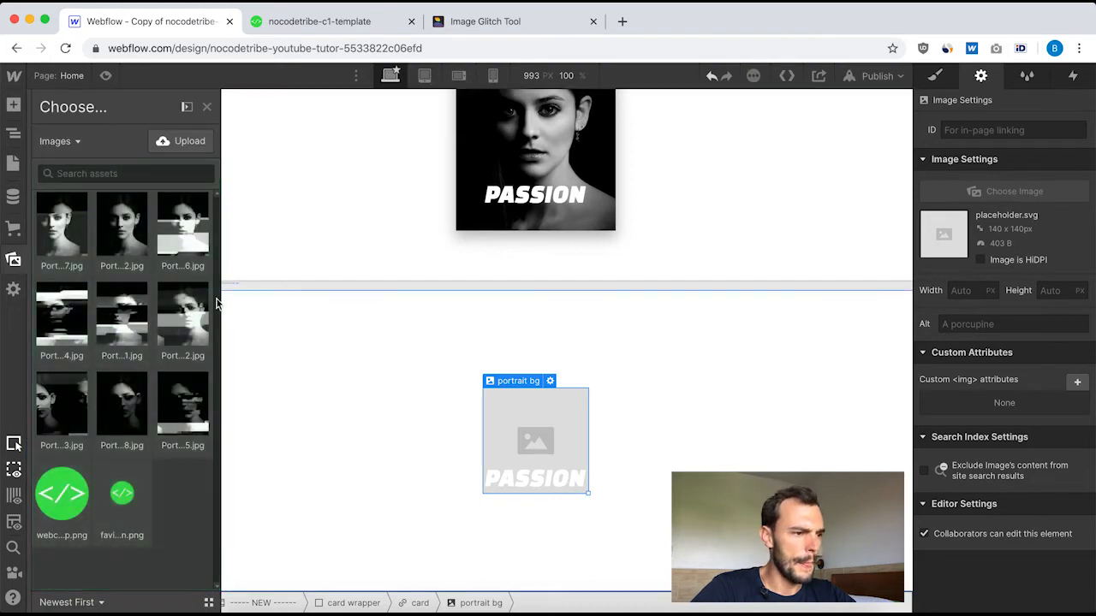
pyautogui.click(118, 240)
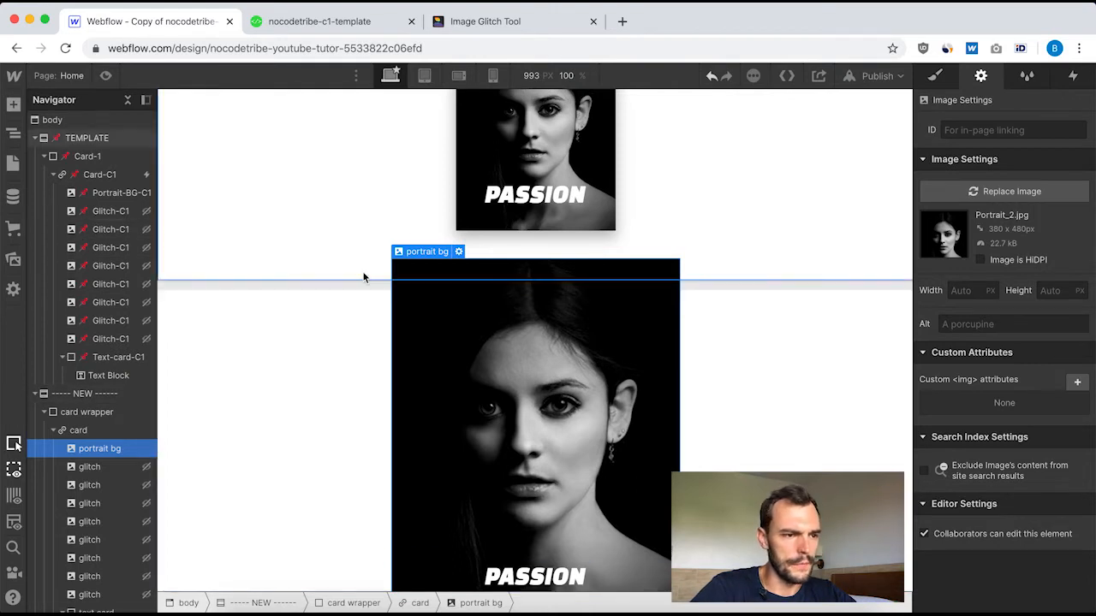
# Compare the size settings with the template's Card-C1 and set the new card's width to 210 px.
pyautogui.click(103, 195)
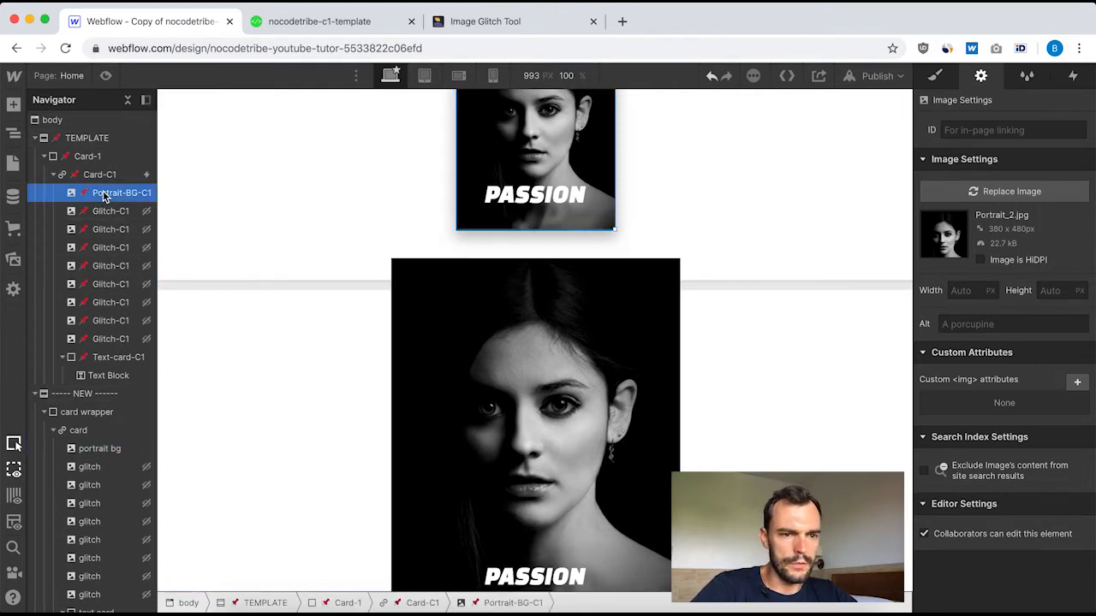
pyautogui.click(942, 79)
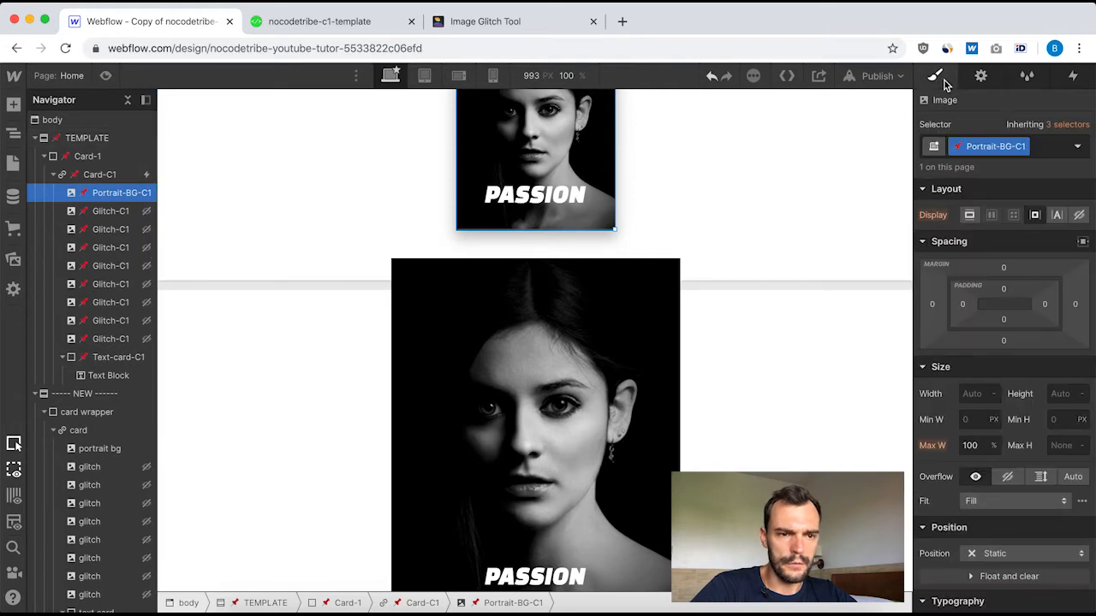
pyautogui.click(90, 431)
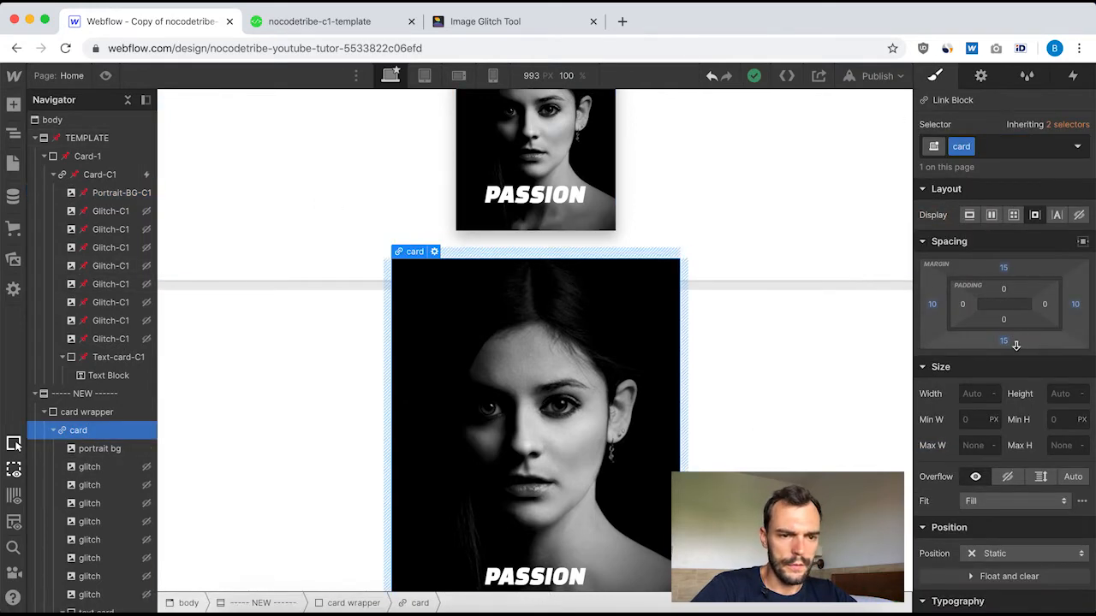
pyautogui.scroll(-1, 1010, 415)
pyautogui.click(92, 412)
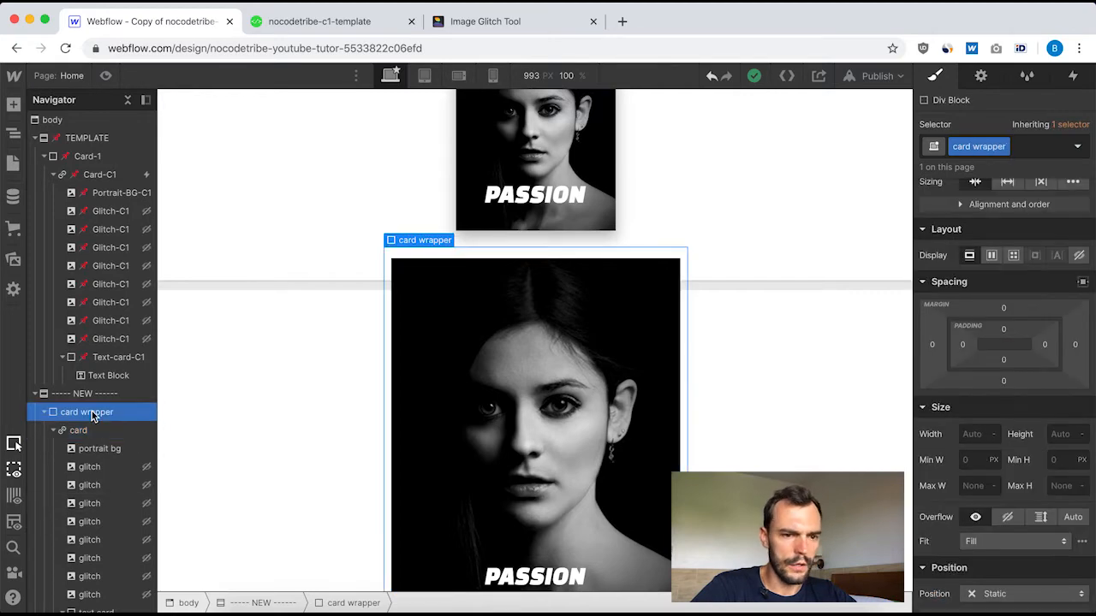
pyautogui.click(98, 176)
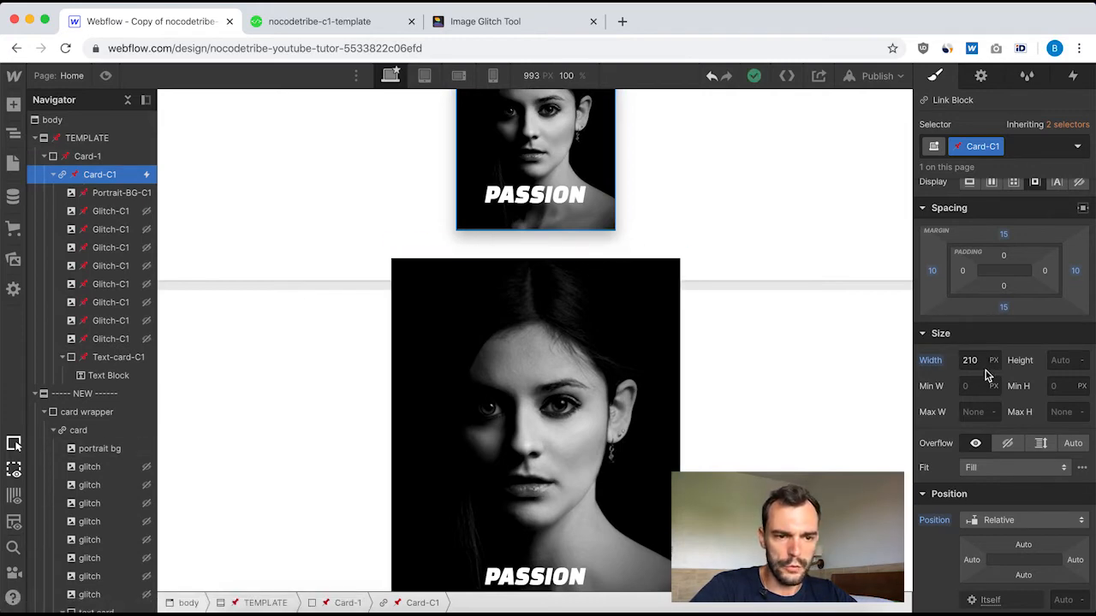
pyautogui.scroll(-4, 970, 403)
pyautogui.scroll(5, 970, 402)
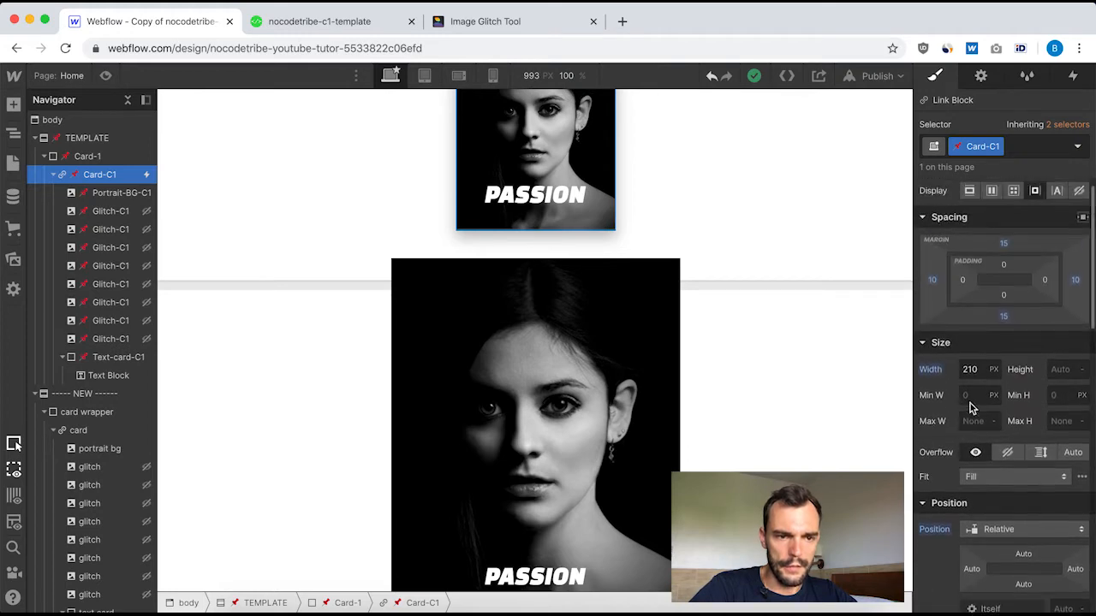
pyautogui.click(83, 432)
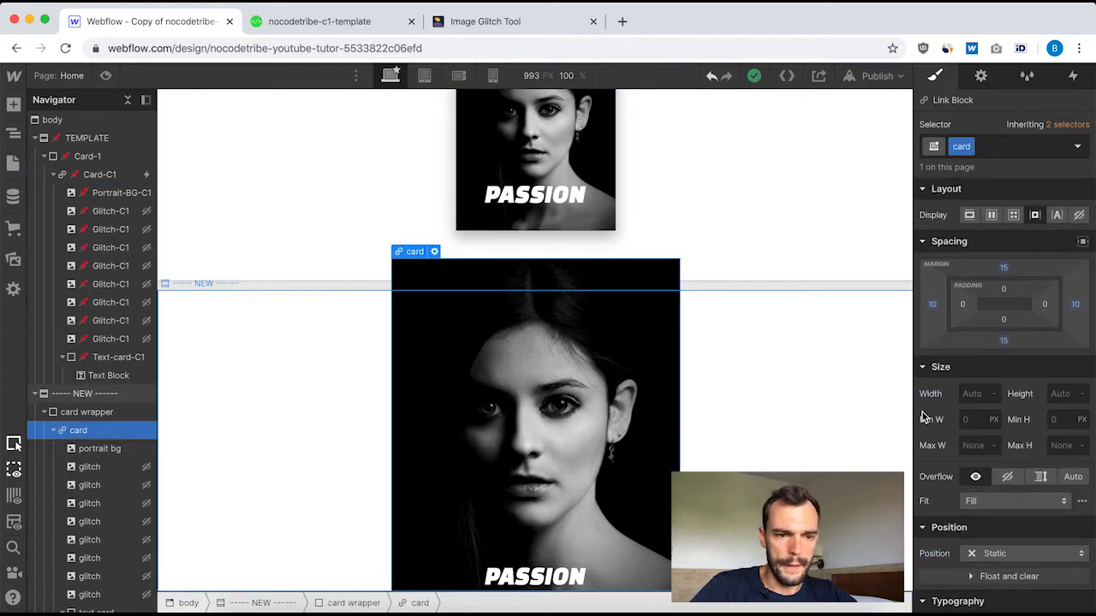
pyautogui.click(973, 395)
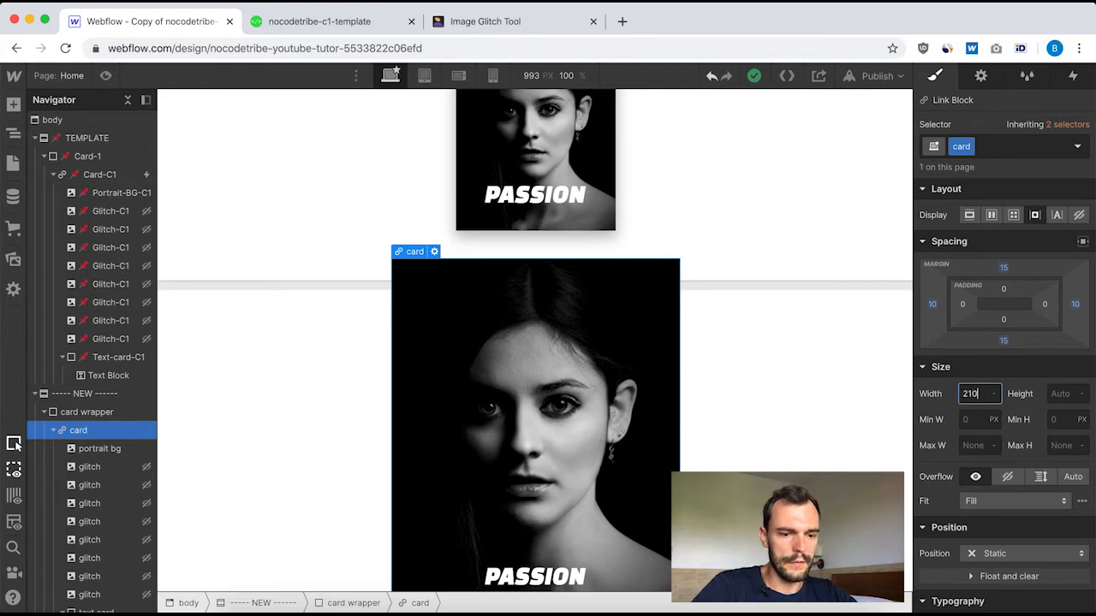
pyautogui.press('Return')
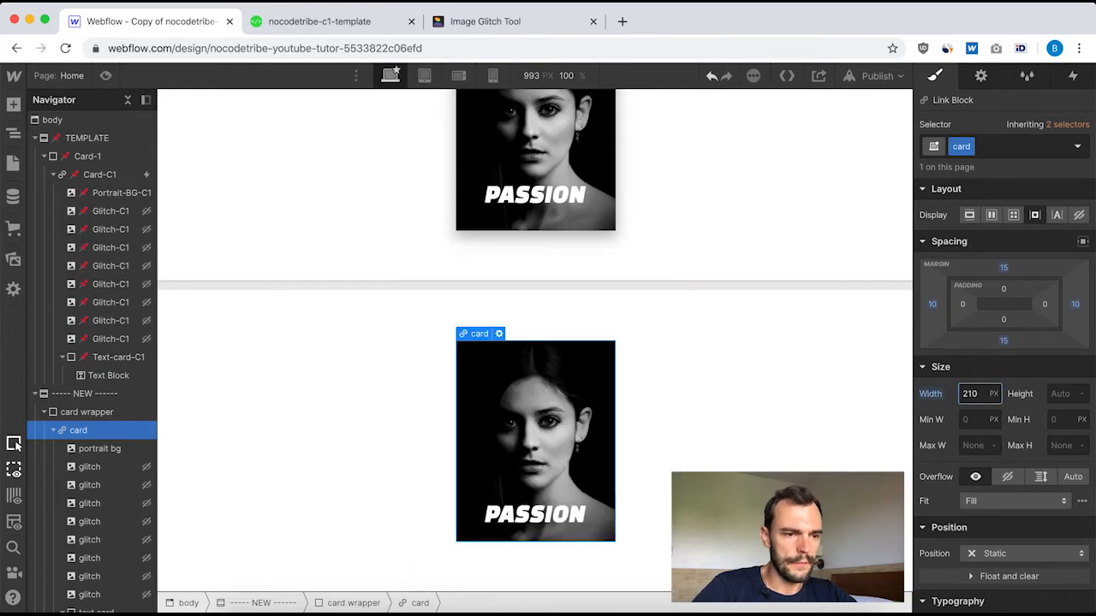
# Review the template Card-C1's position and effects, and set the new card's position to Relative.
pyautogui.click(129, 175)
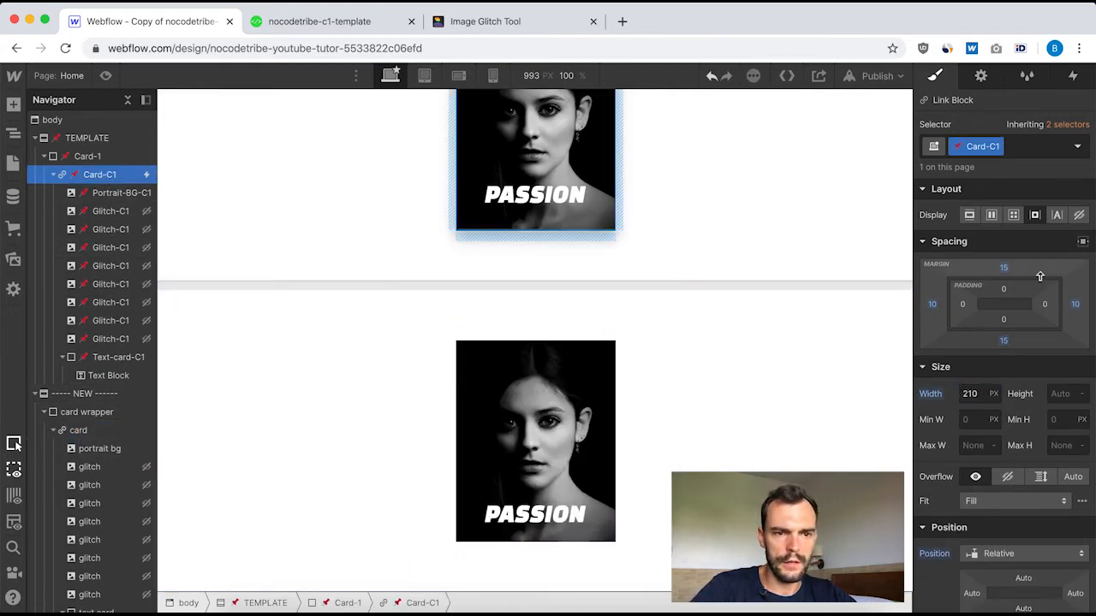
pyautogui.scroll(-1, 1009, 426)
pyautogui.scroll(1, 1010, 427)
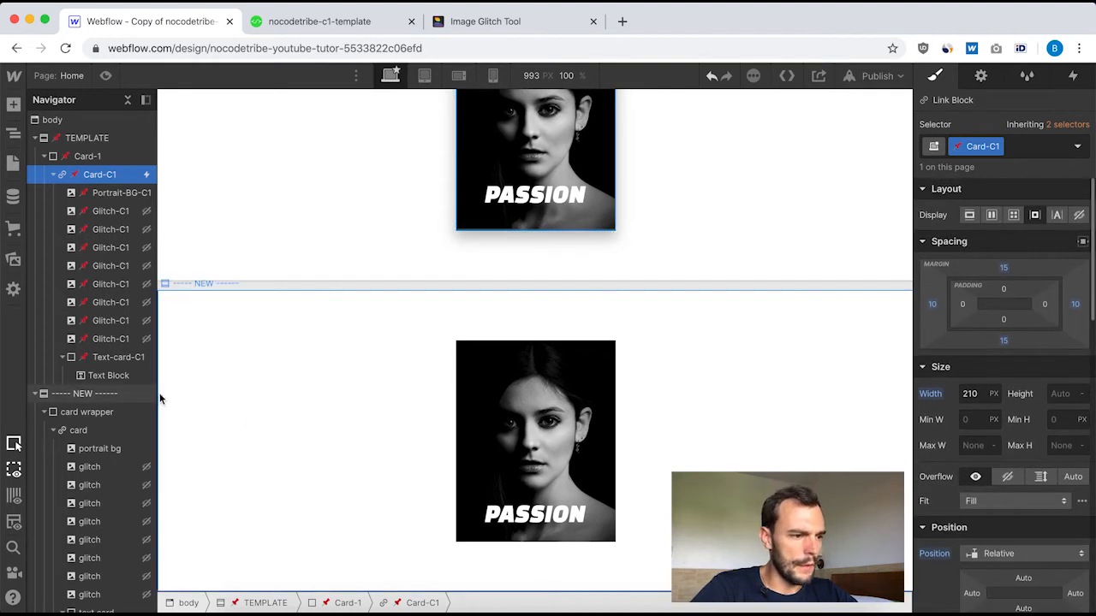
pyautogui.scroll(-10, 1028, 428)
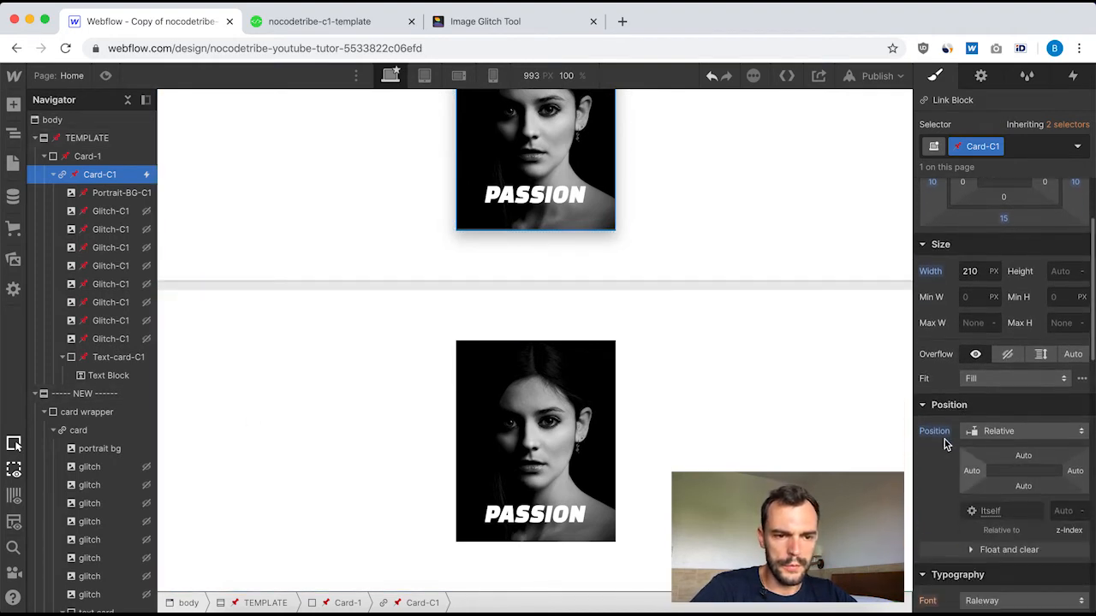
pyautogui.scroll(-3, 1052, 423)
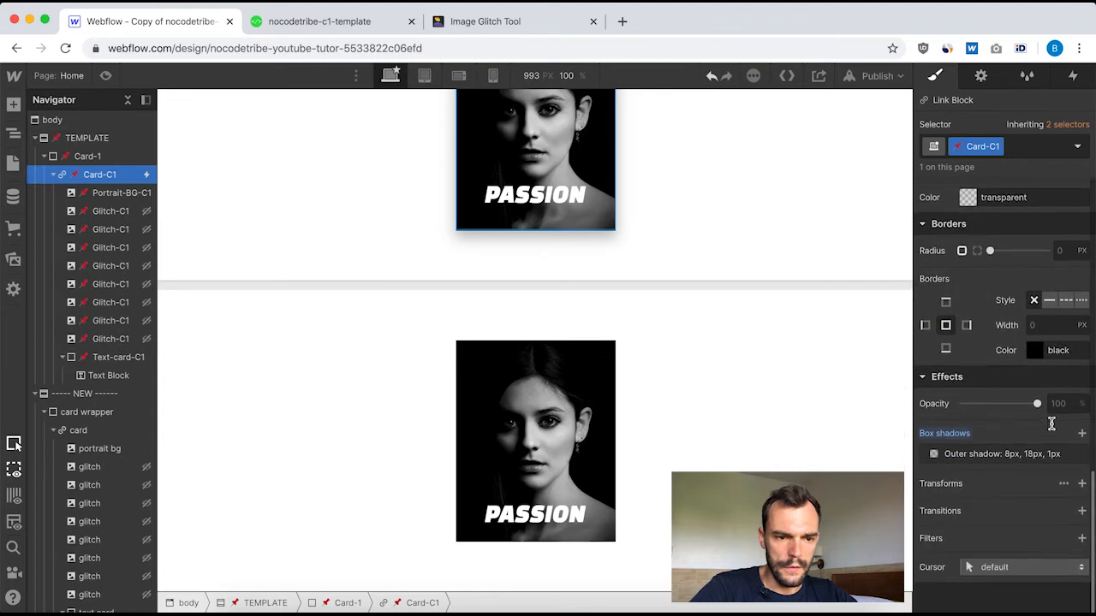
pyautogui.click(78, 430)
pyautogui.scroll(10, 1013, 282)
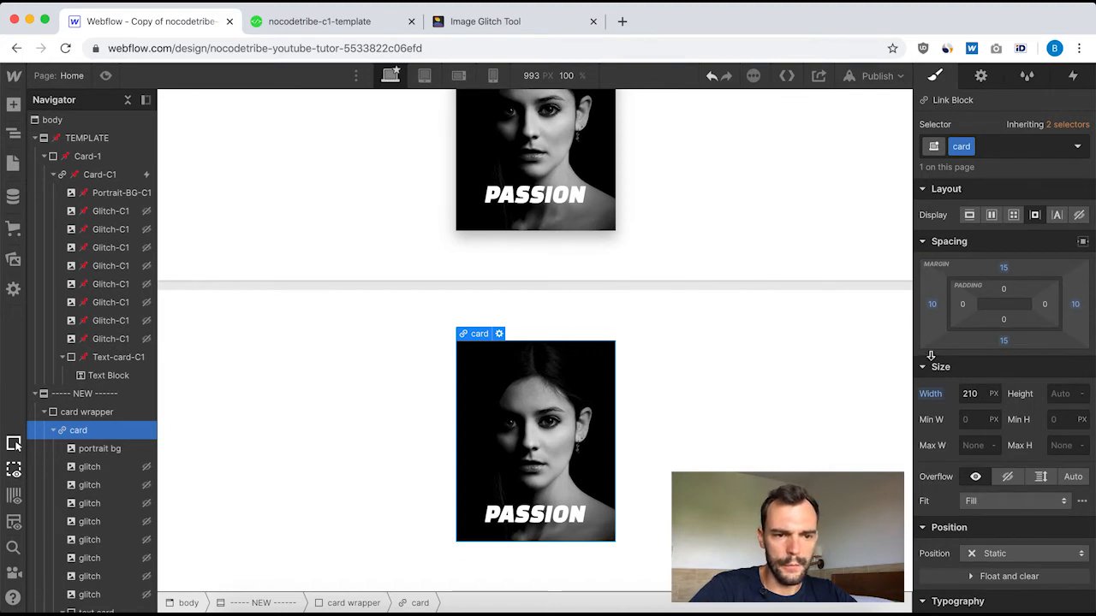
pyautogui.scroll(-5, 1002, 457)
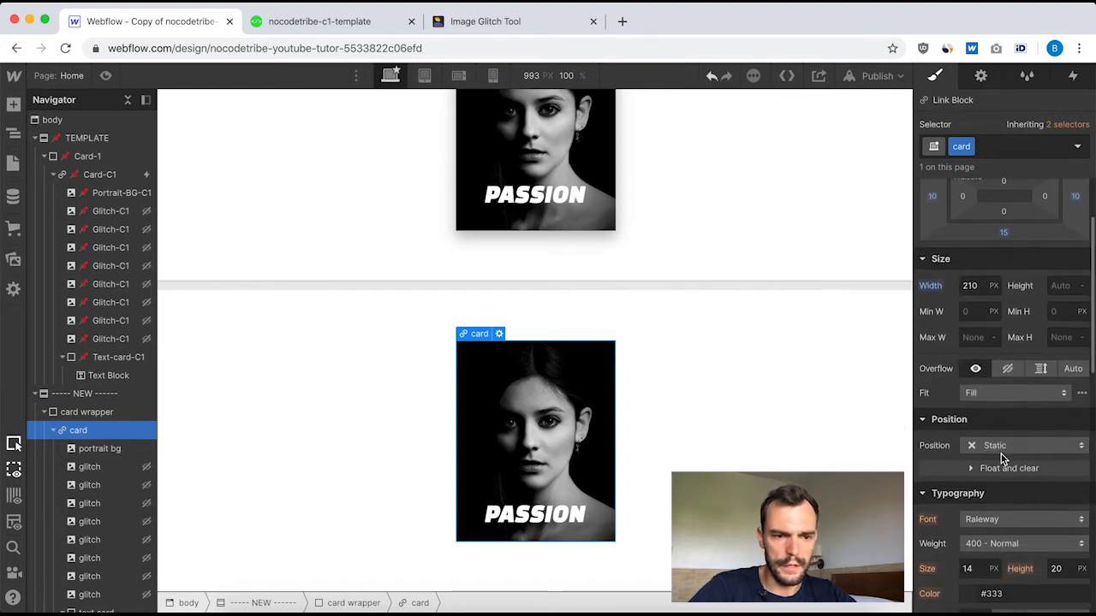
pyautogui.click(1024, 347)
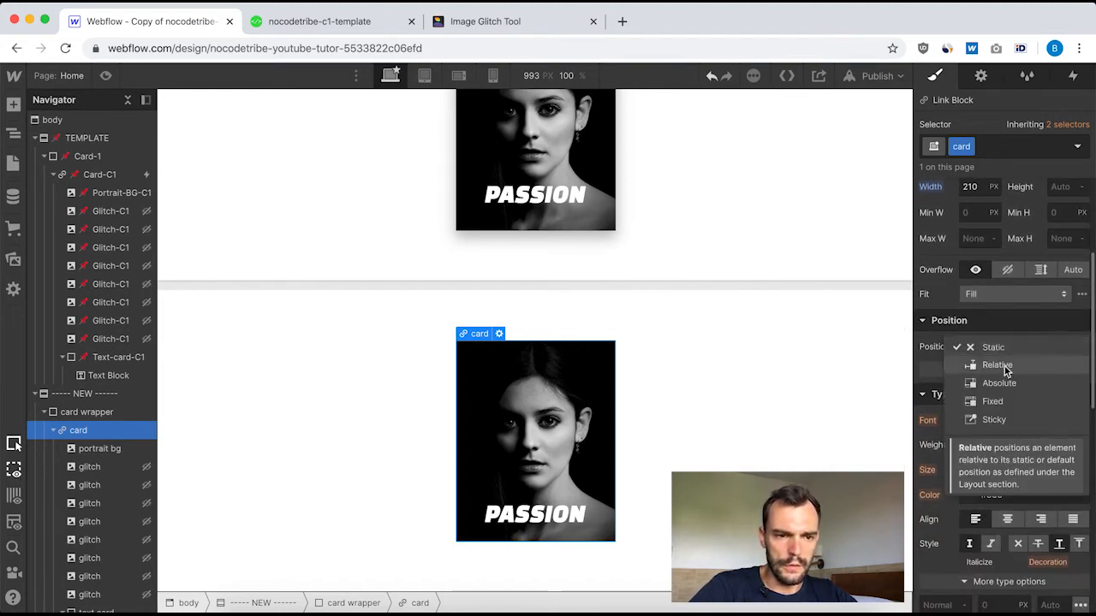
pyautogui.click(1003, 378)
# Add a box shadow to the new card and open the template Card-C1's outer shadow settings for reference.
pyautogui.scroll(-10, 986, 441)
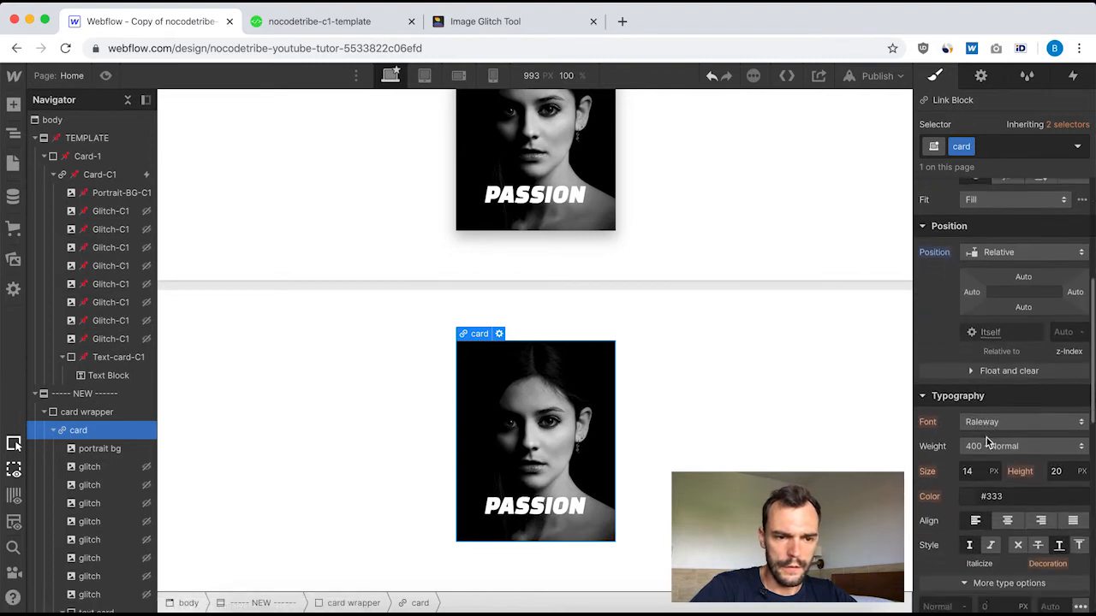
pyautogui.scroll(-5, 986, 441)
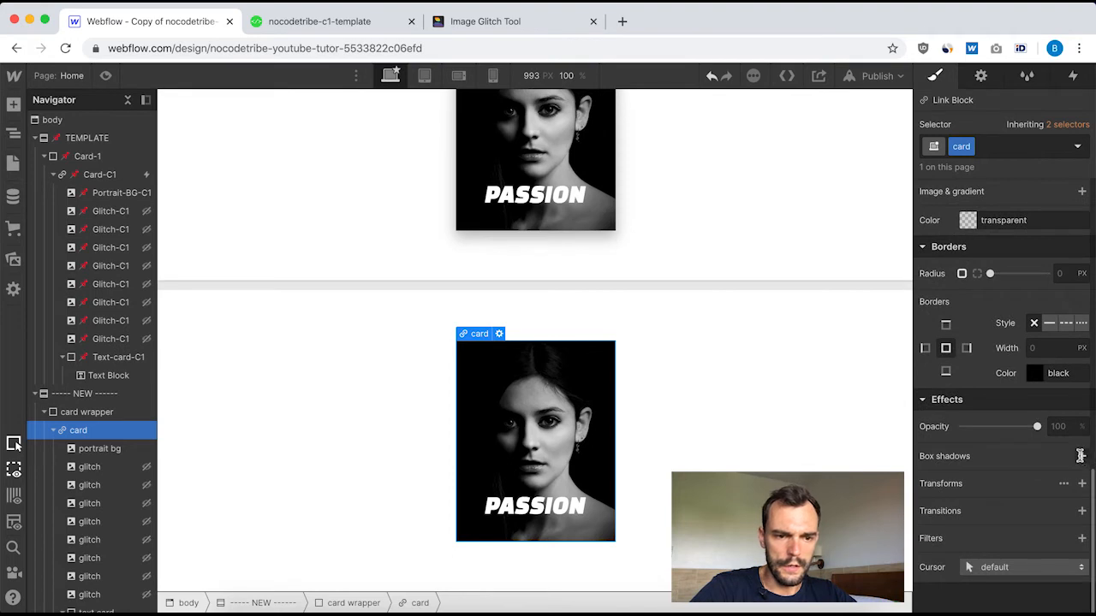
pyautogui.click(1082, 456)
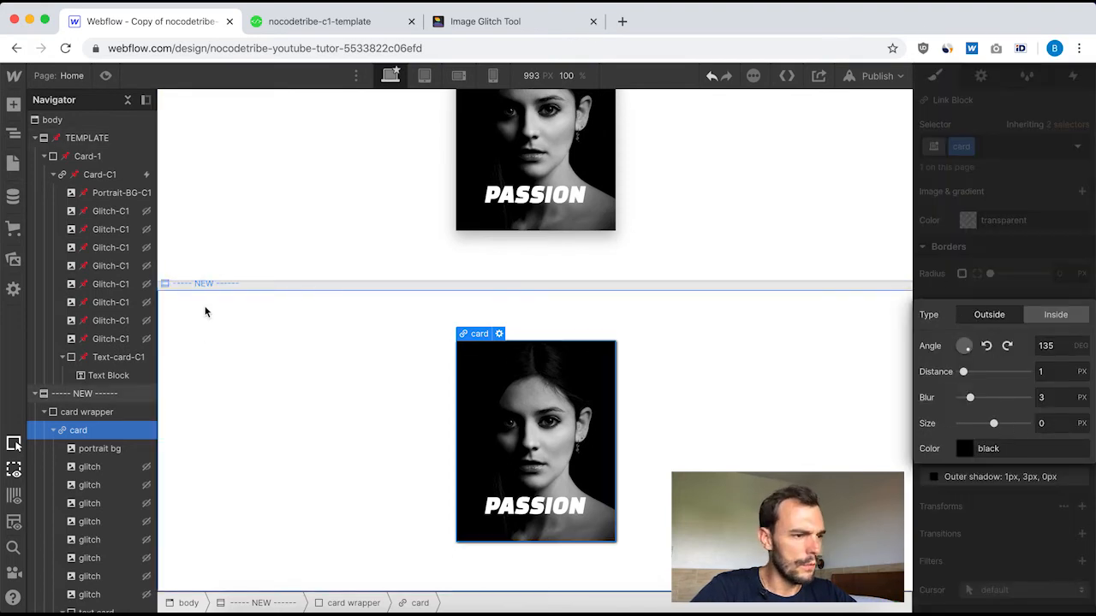
pyautogui.click(91, 176)
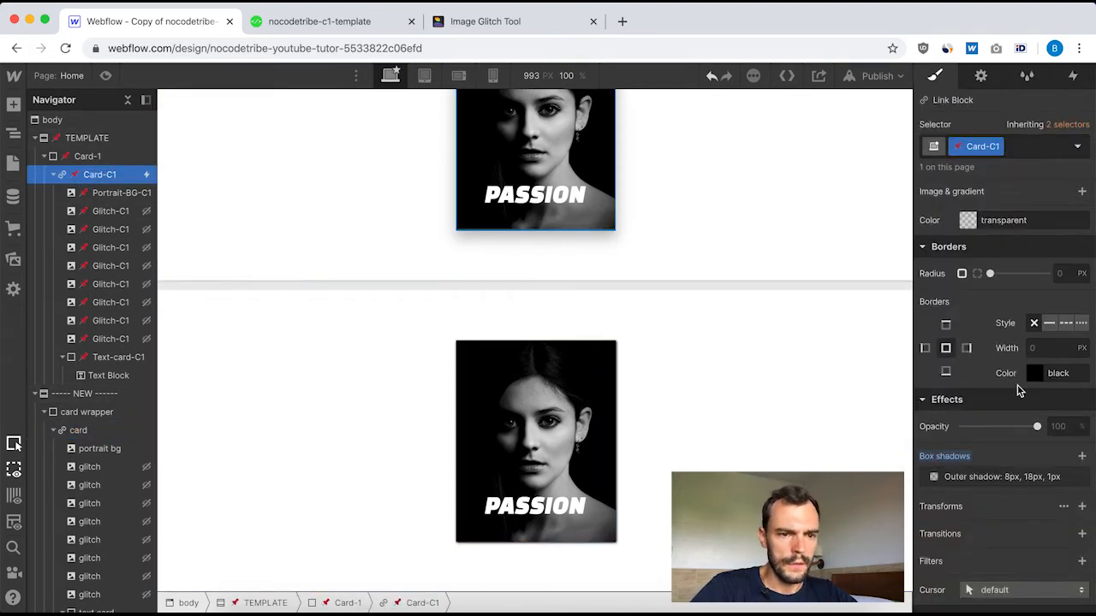
pyautogui.click(1000, 477)
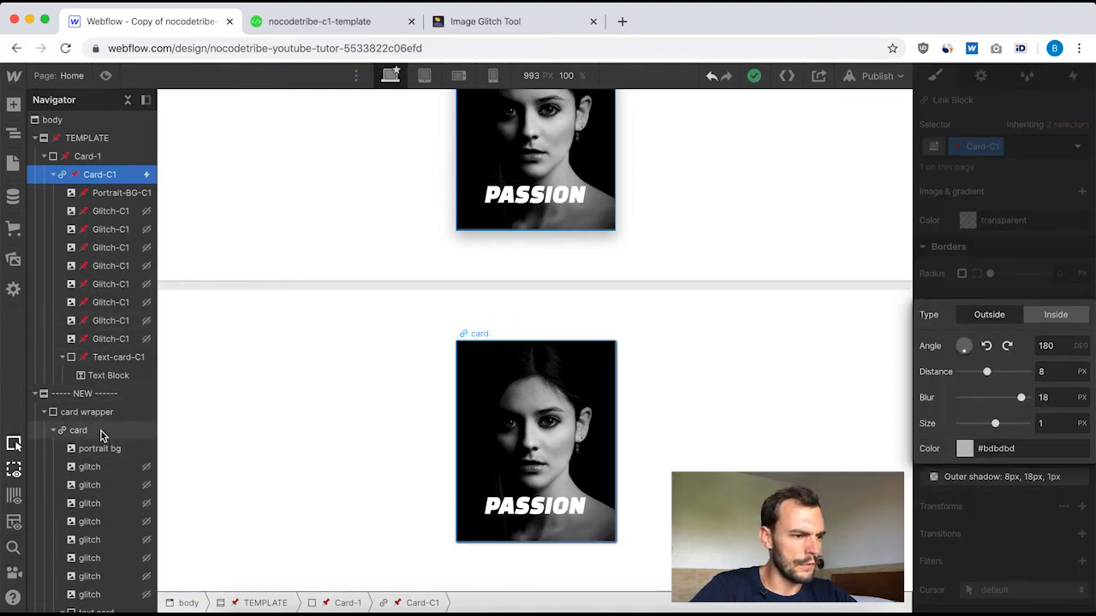
# Set the new card's outer shadow to angle 180 degrees, distance 8 px, blur 18 px, size 1 px and grey color #a8a8a8.
pyautogui.click(72, 431)
pyautogui.click(1013, 477)
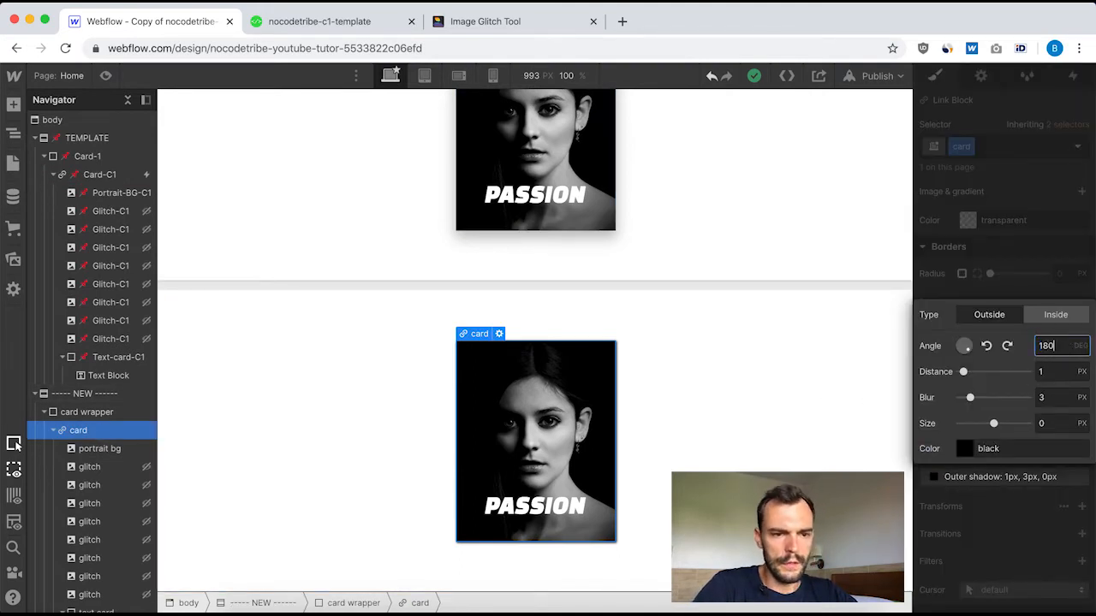
pyautogui.click(1046, 371)
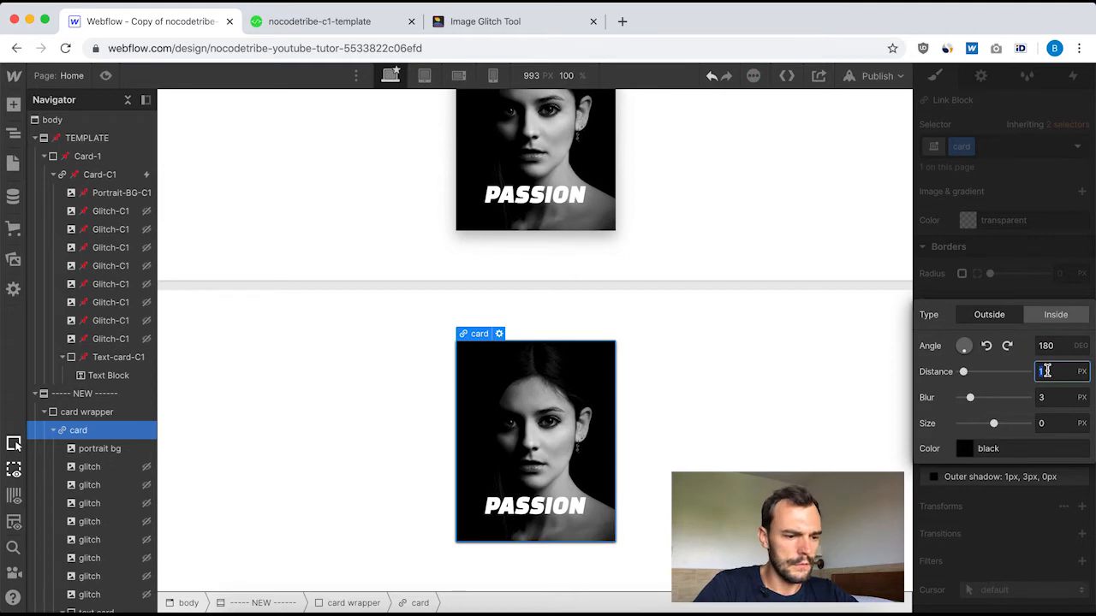
pyautogui.write('8')
pyautogui.click(1053, 400)
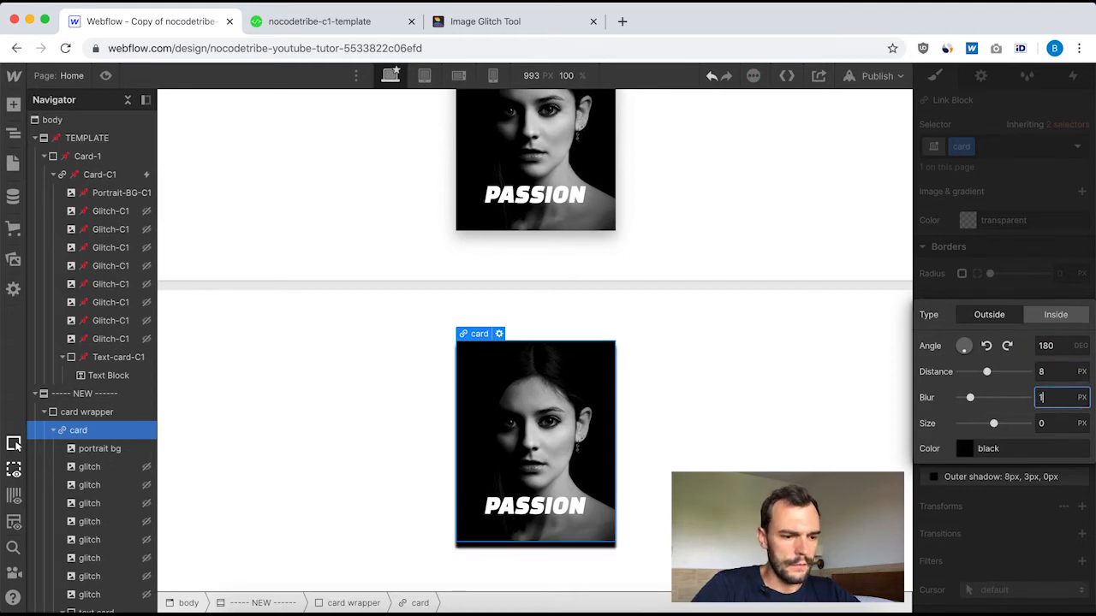
pyautogui.click(1053, 423)
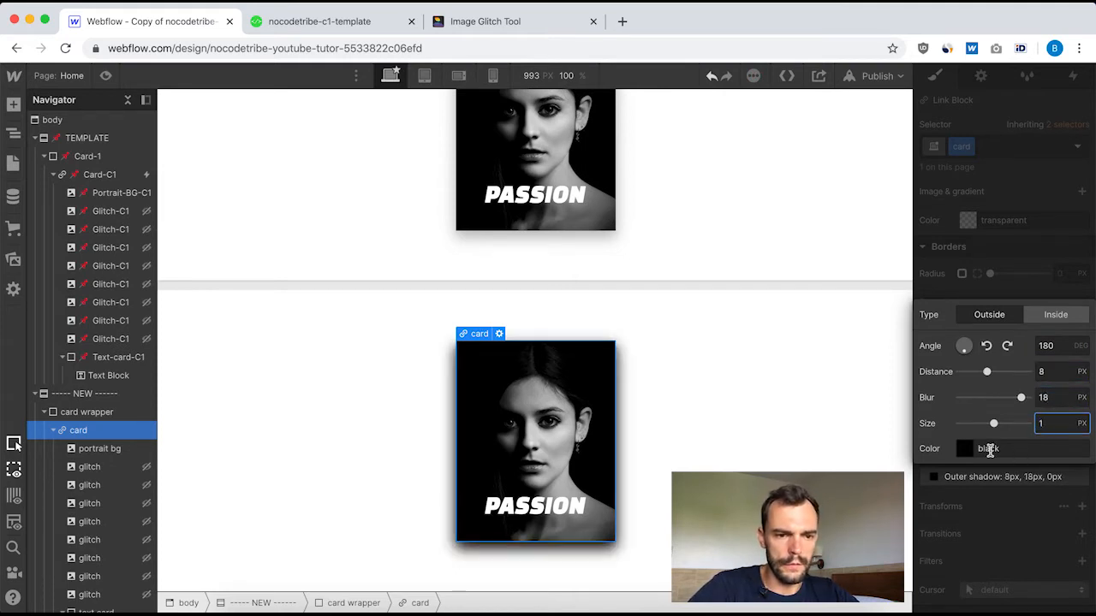
pyautogui.click(964, 452)
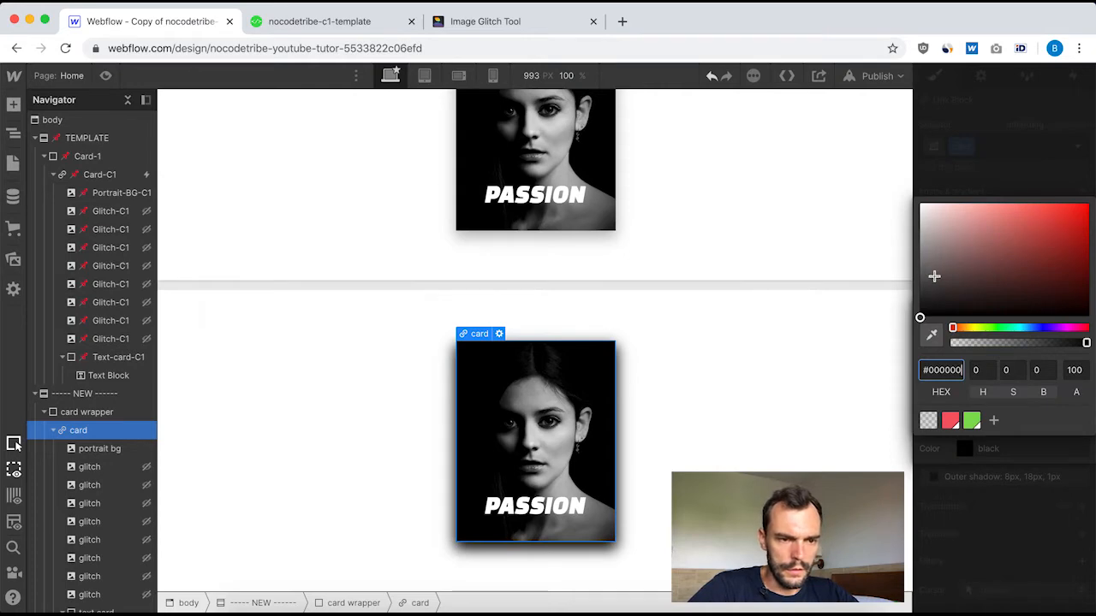
pyautogui.moveTo(922, 295); pyautogui.dragTo(900, 242)
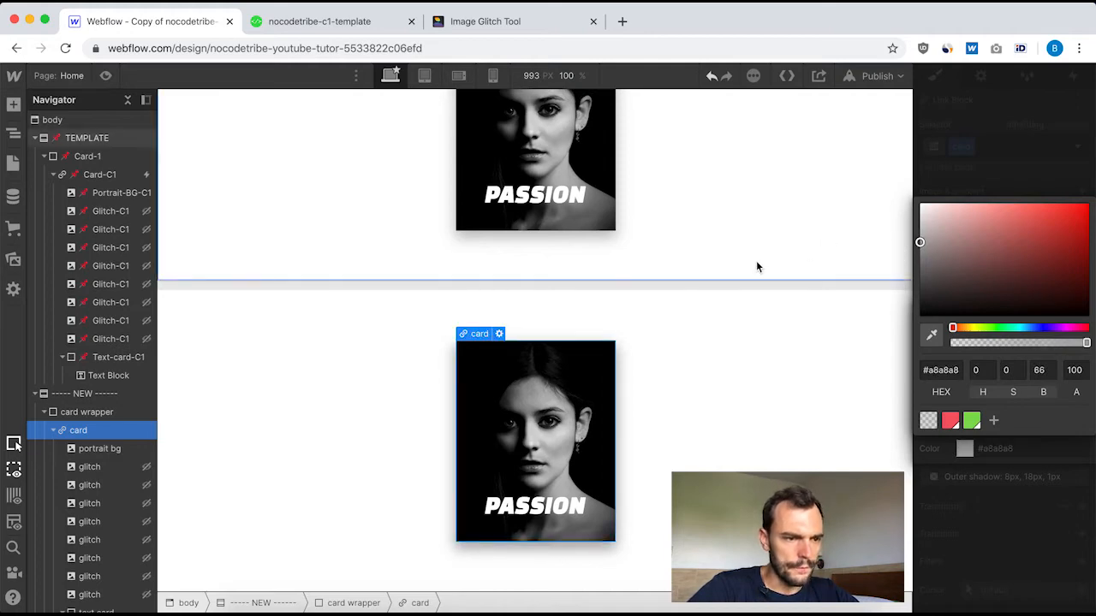
pyautogui.click(725, 384)
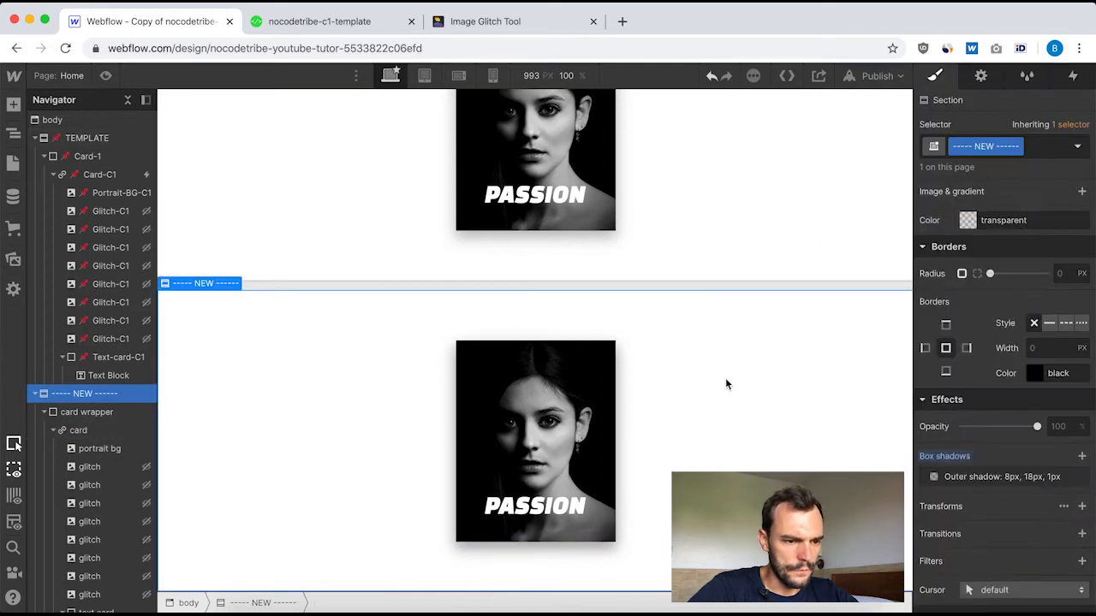
pyautogui.click(695, 226)
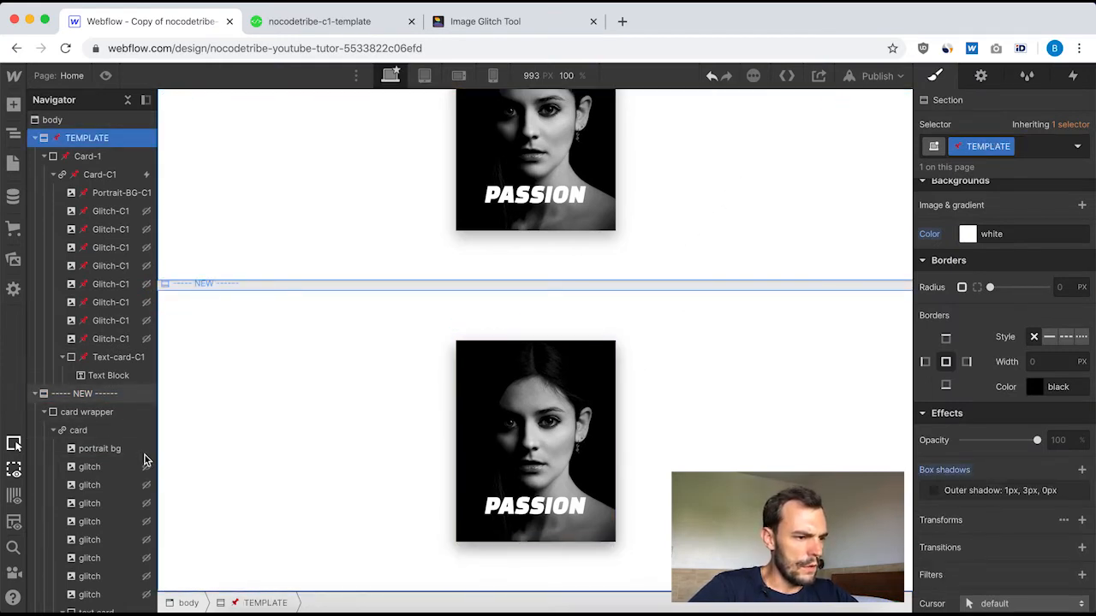
pyautogui.scroll(-2, 87, 430)
pyautogui.scroll(2, 85, 430)
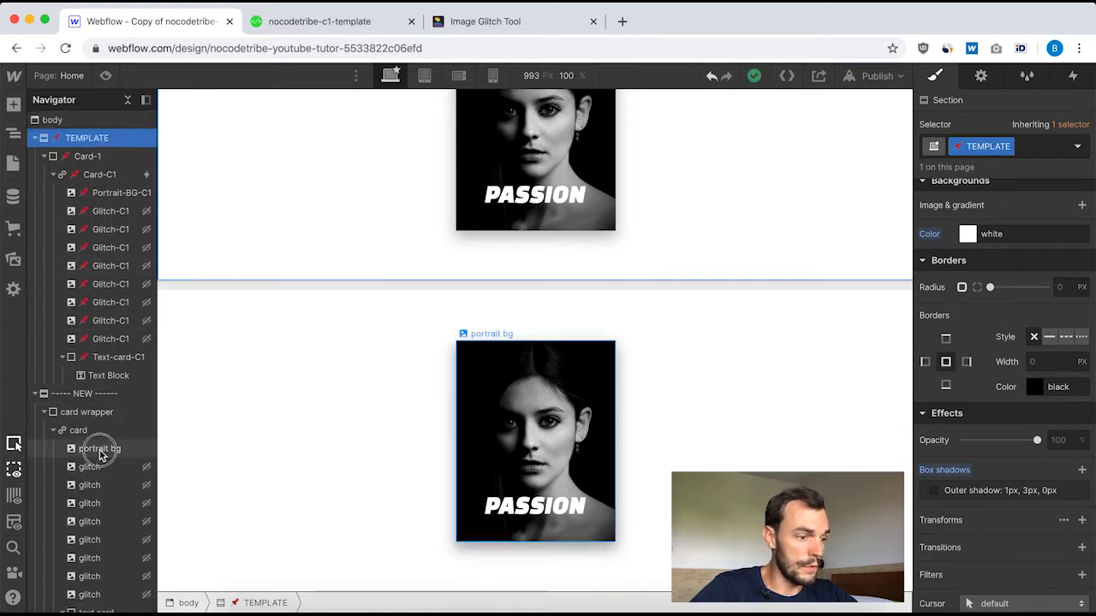
pyautogui.click(100, 451)
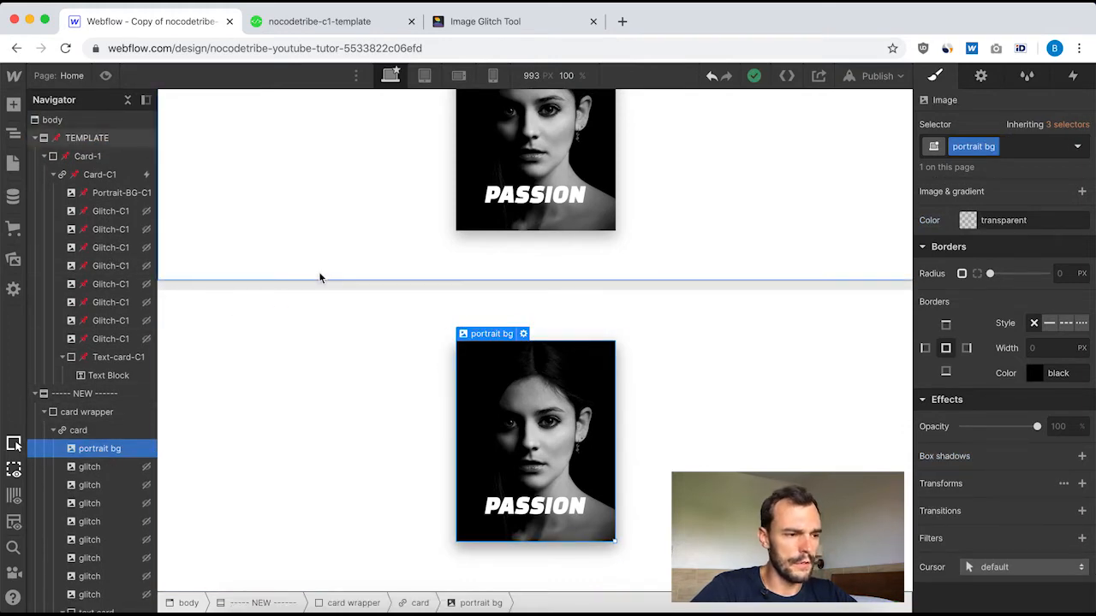
# Open the image chooser for the first glitch image in the new card and show the assets as a list.
pyautogui.click(82, 469)
pyautogui.scroll(-1, 54, 467)
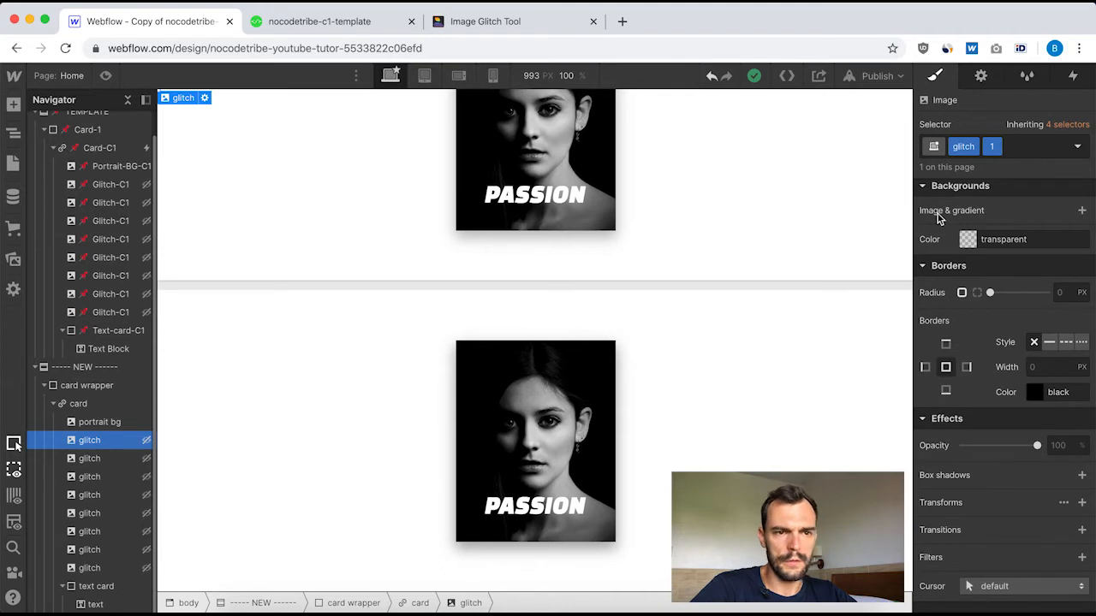
pyautogui.click(981, 76)
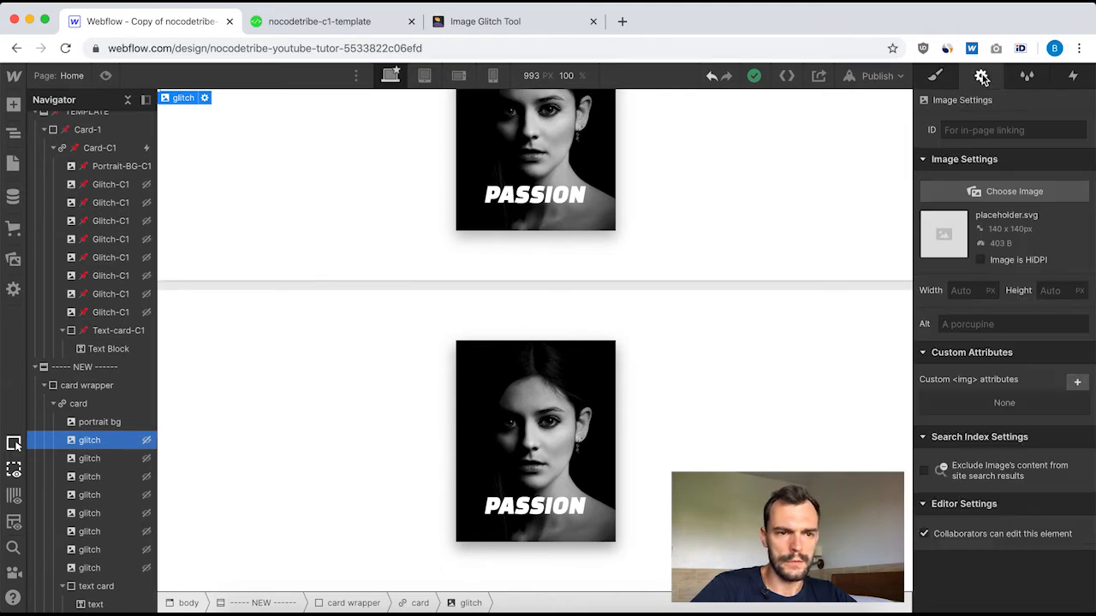
pyautogui.click(1008, 191)
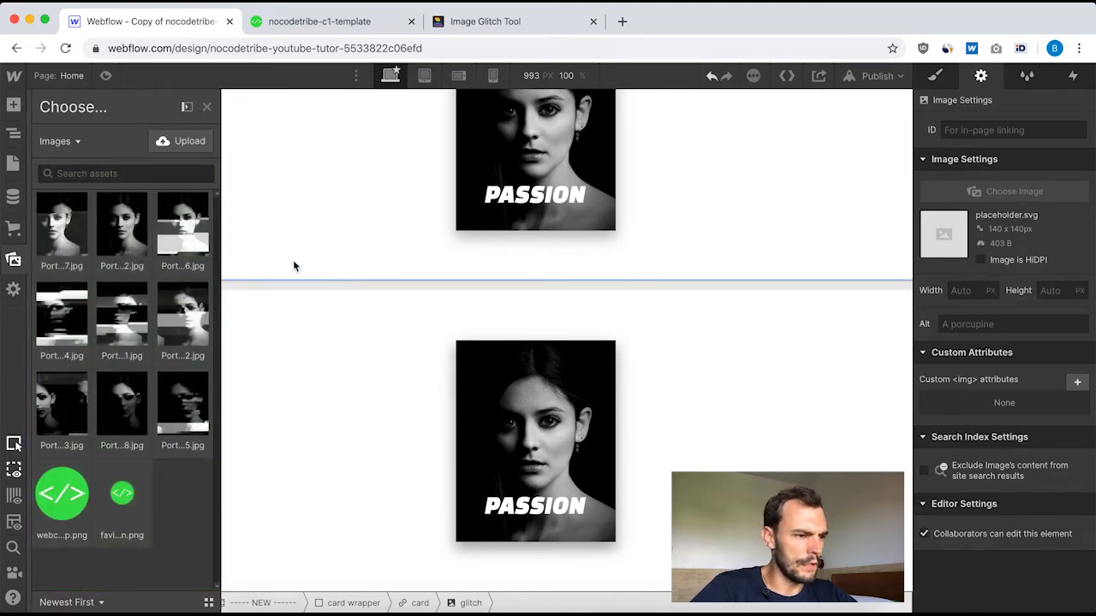
pyautogui.click(209, 603)
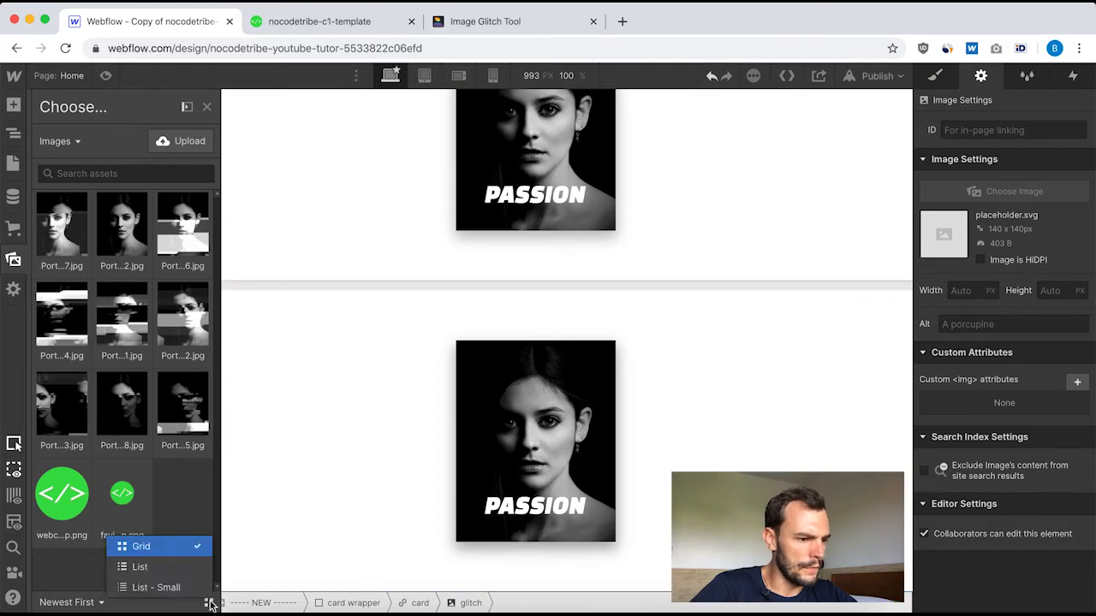
pyautogui.click(155, 566)
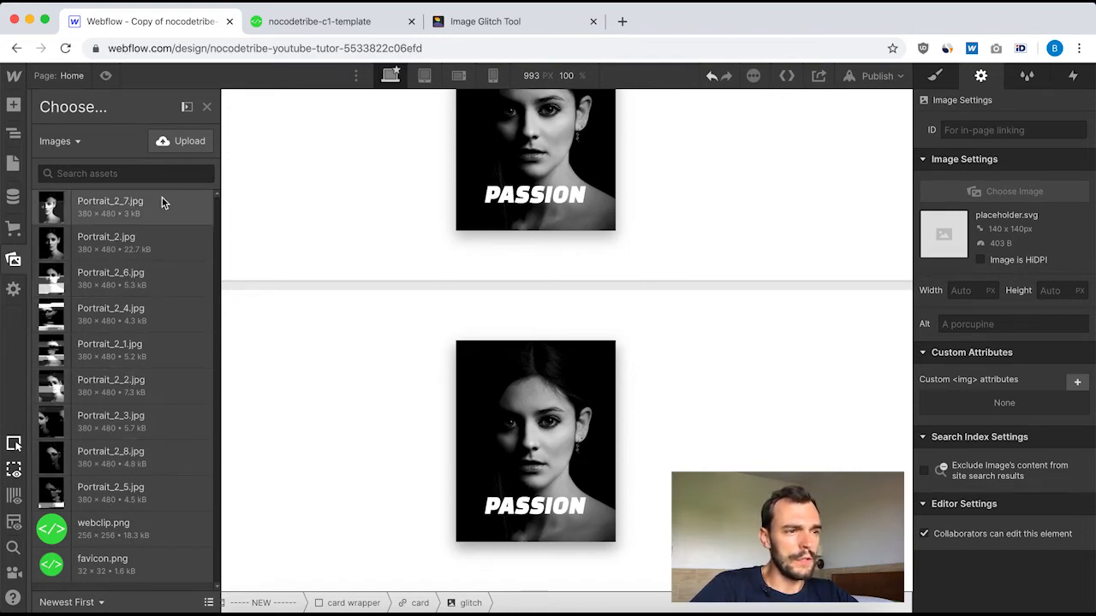
# Switch to the Image Glitch Tool, randomize the portrait's glitch effect repeatedly, and open the save and download options for reference.
pyautogui.click(507, 25)
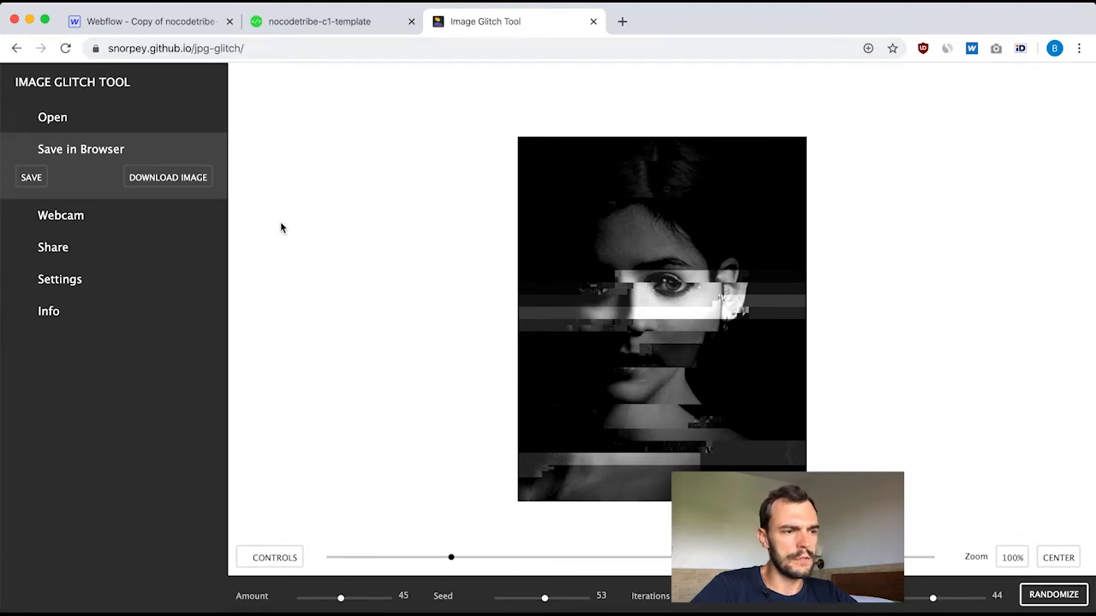
pyautogui.click(50, 117)
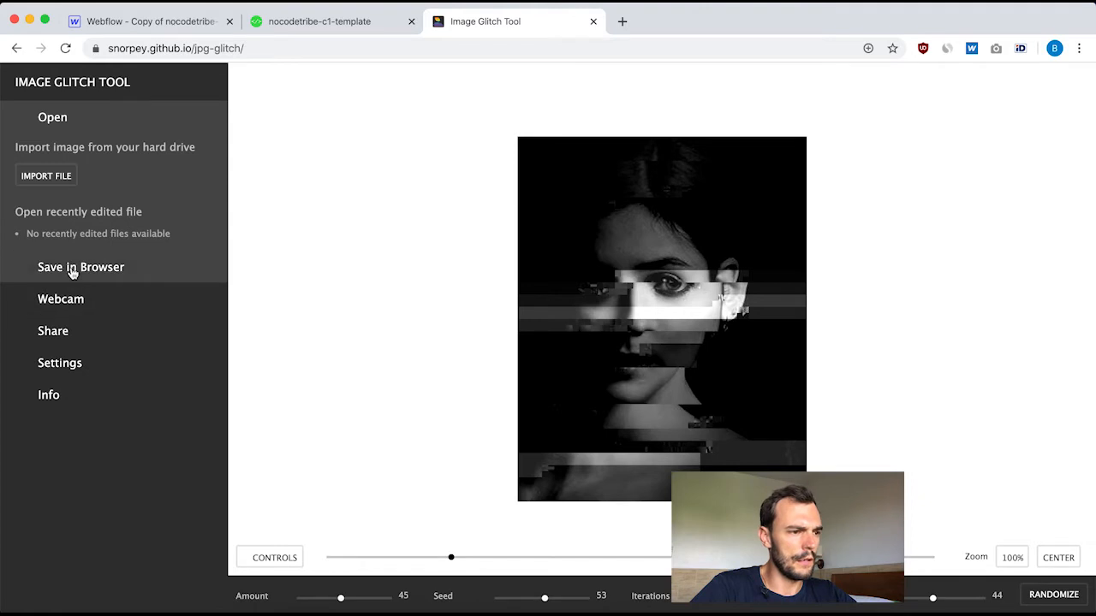
pyautogui.click(1048, 598)
pyautogui.click(1050, 597)
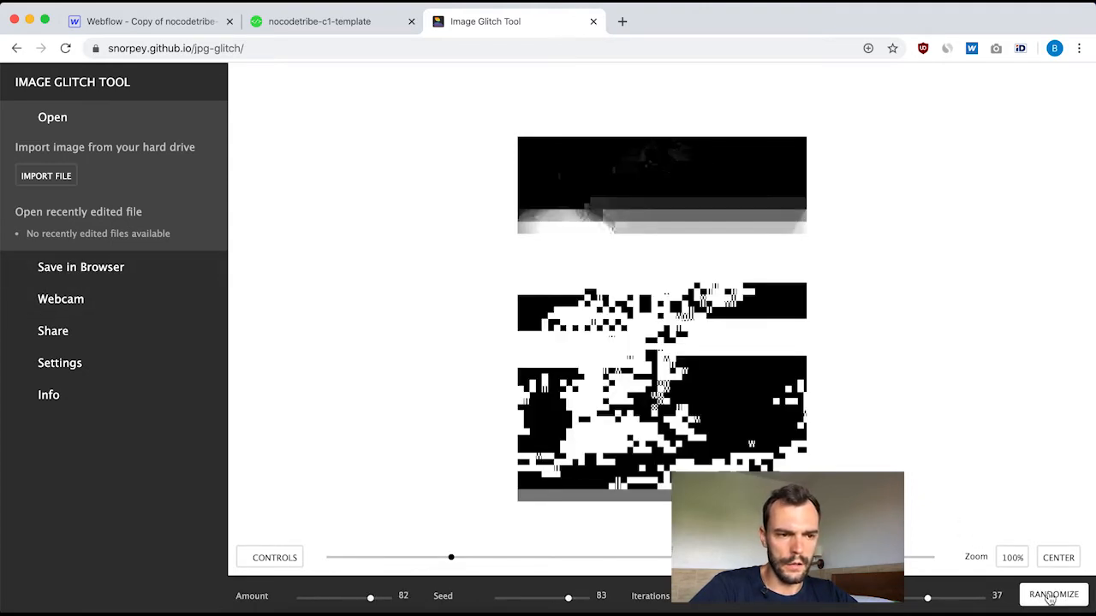
pyautogui.click(1050, 598)
pyautogui.click(1049, 598)
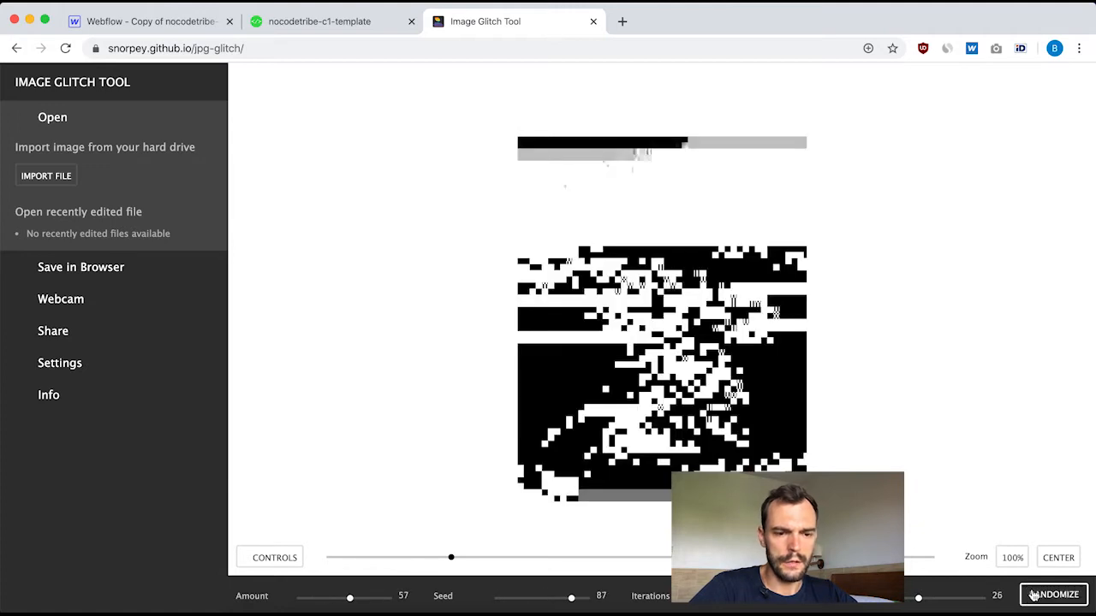
pyautogui.click(1050, 597)
pyautogui.click(1061, 599)
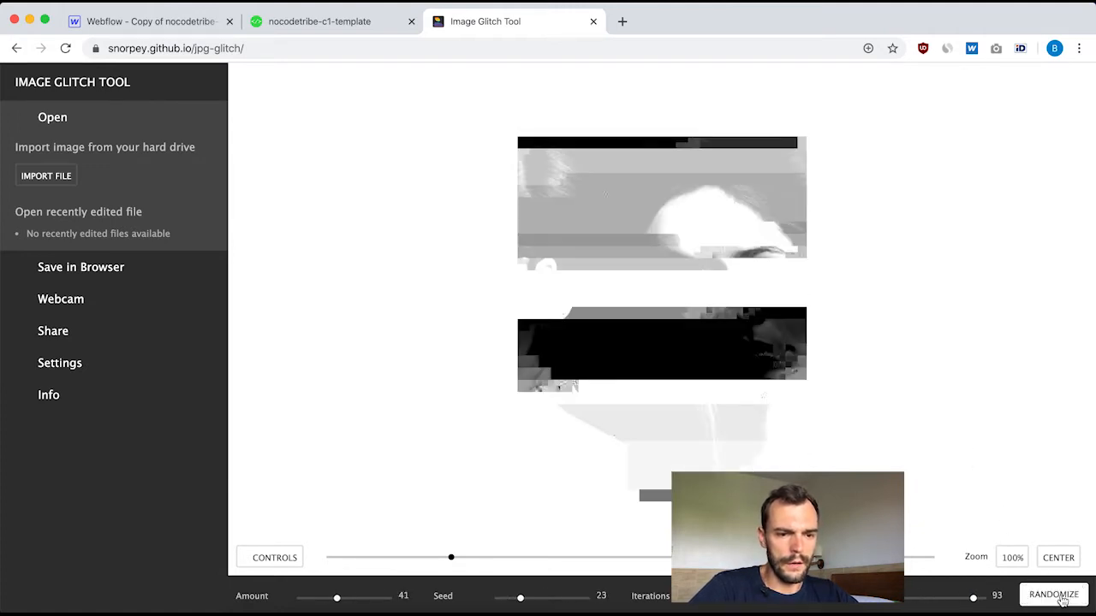
pyautogui.click(1061, 599)
pyautogui.click(1060, 600)
pyautogui.click(1060, 599)
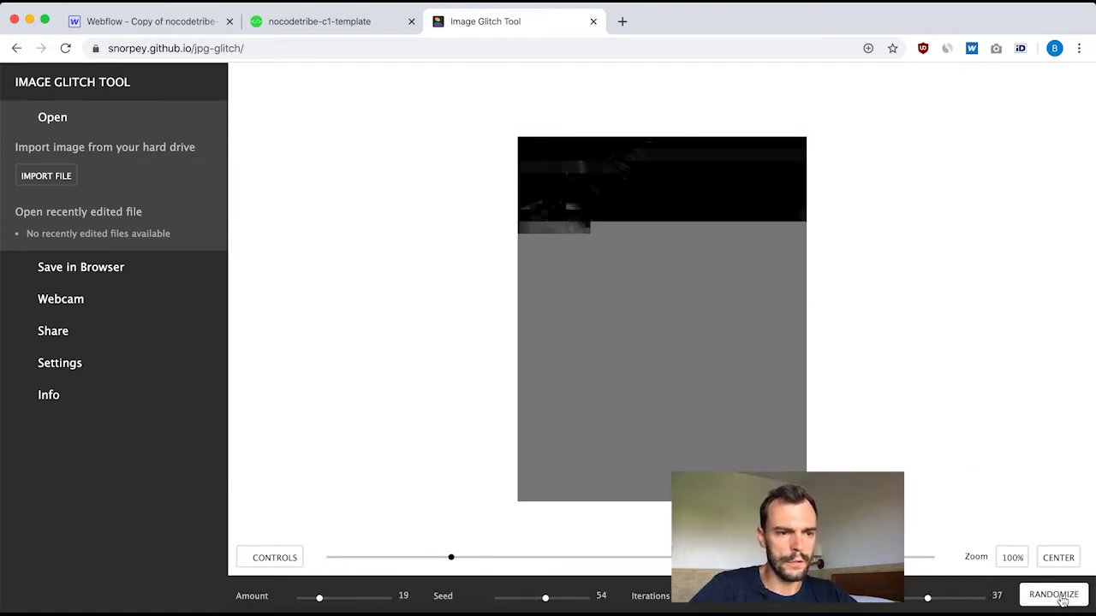
pyautogui.click(1061, 599)
pyautogui.click(1061, 600)
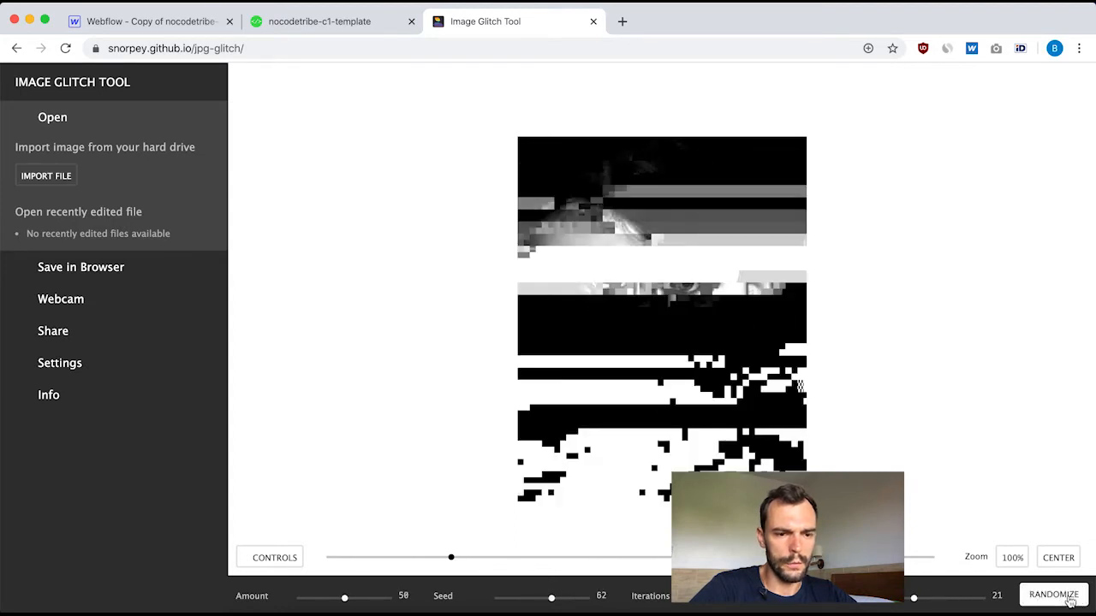
pyautogui.click(1060, 600)
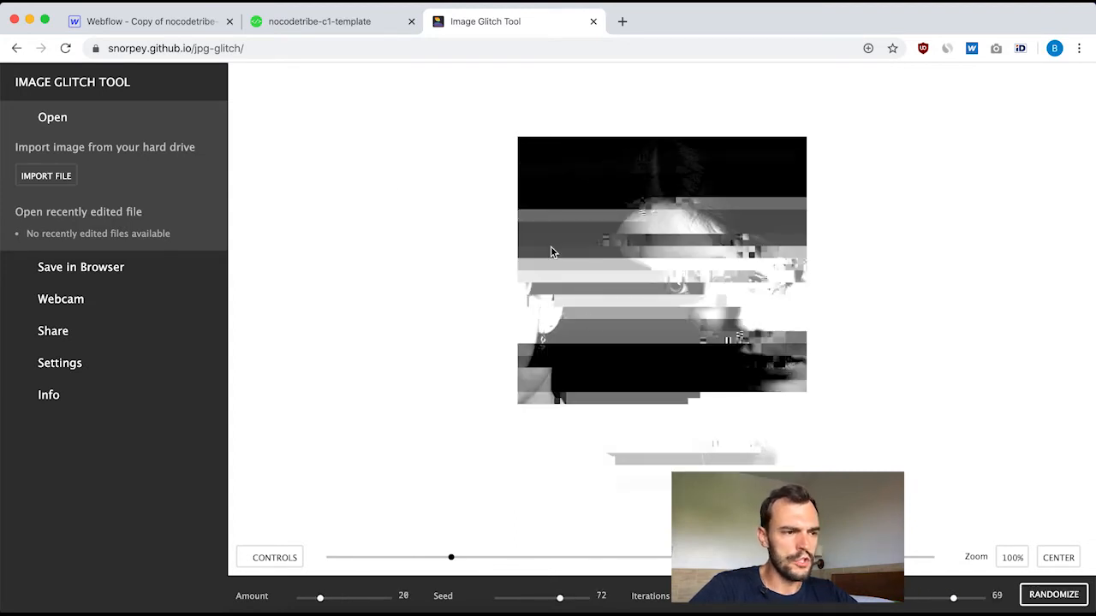
pyautogui.click(97, 273)
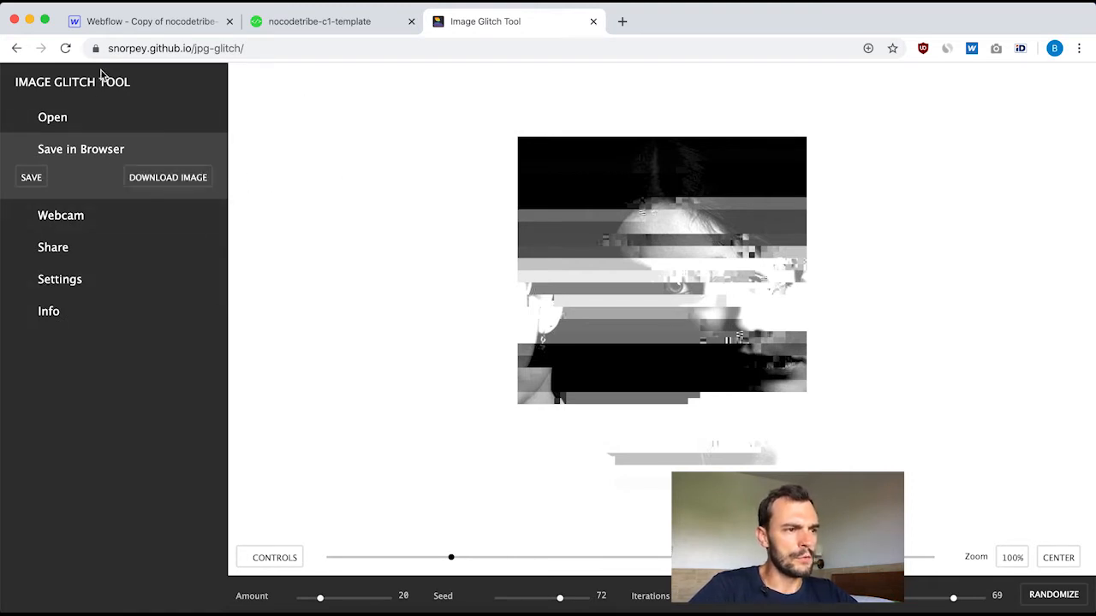
# Switch back to Webflow and assign Portrait_2_1.jpg to the new card's first glitch image and Portrait_2_2.jpg to the second.
pyautogui.click(166, 23)
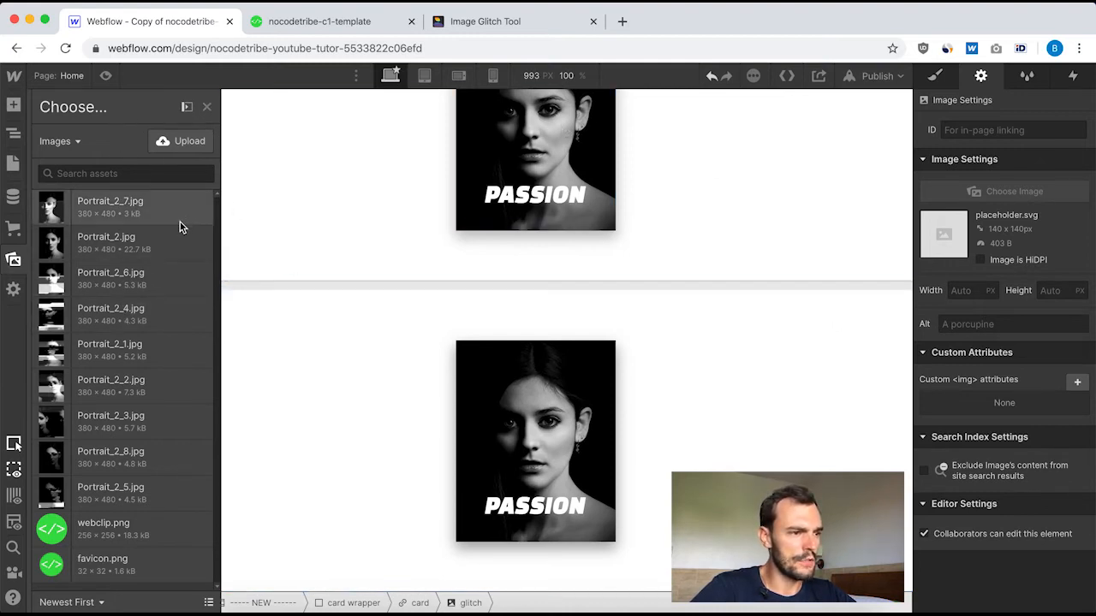
pyautogui.click(124, 346)
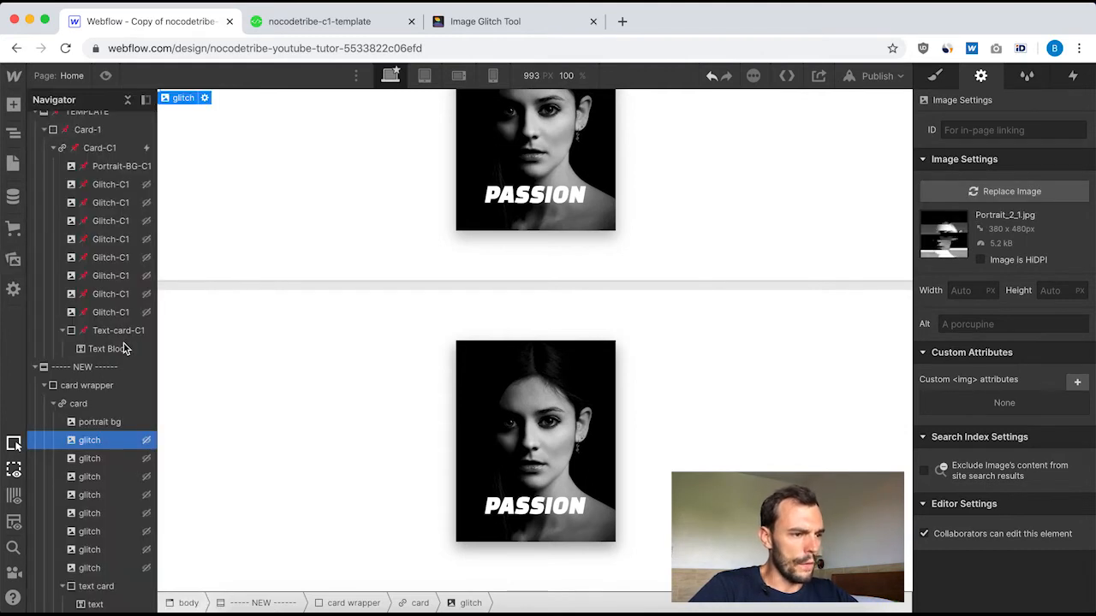
pyautogui.click(95, 460)
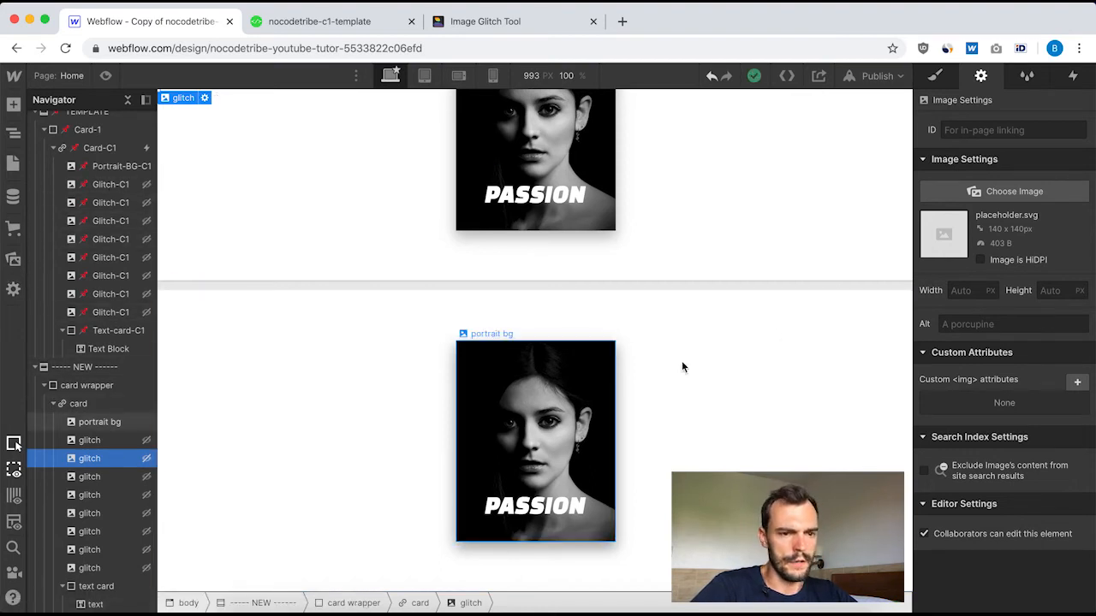
pyautogui.click(993, 192)
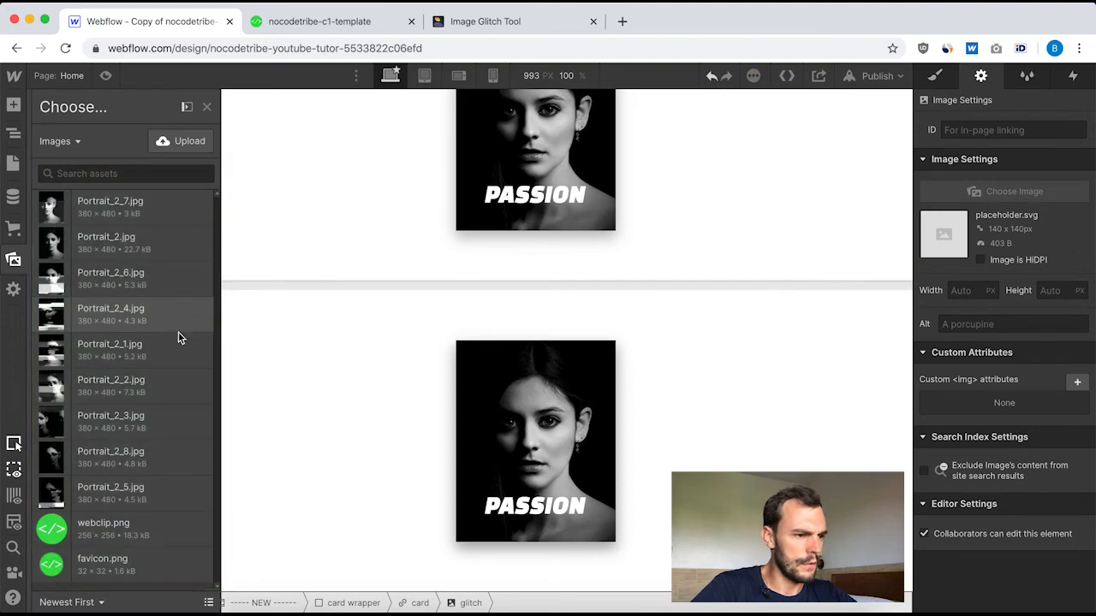
pyautogui.click(141, 380)
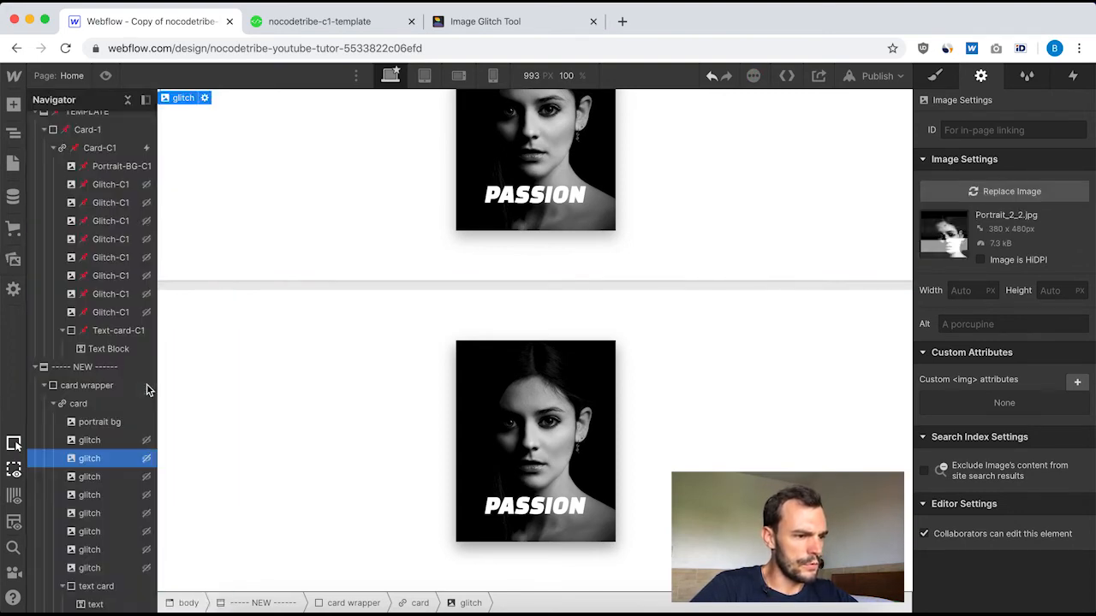
# Assign Portrait_2_3.jpg to the new card's third glitch image and Portrait_2_4.jpg to the fourth.
pyautogui.click(100, 478)
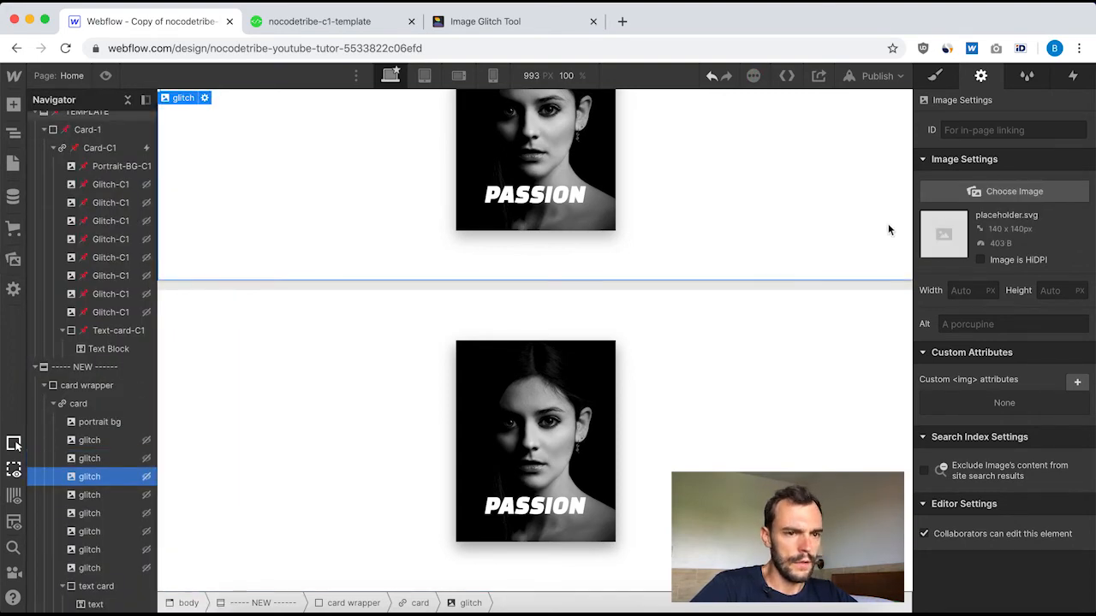
pyautogui.click(996, 195)
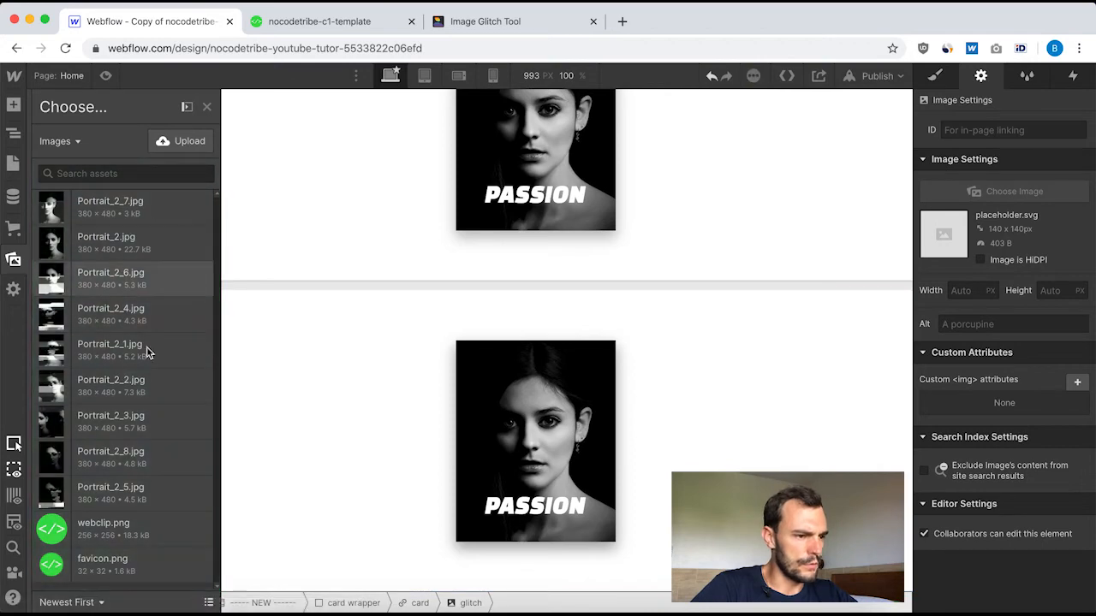
pyautogui.click(158, 420)
pyautogui.click(105, 492)
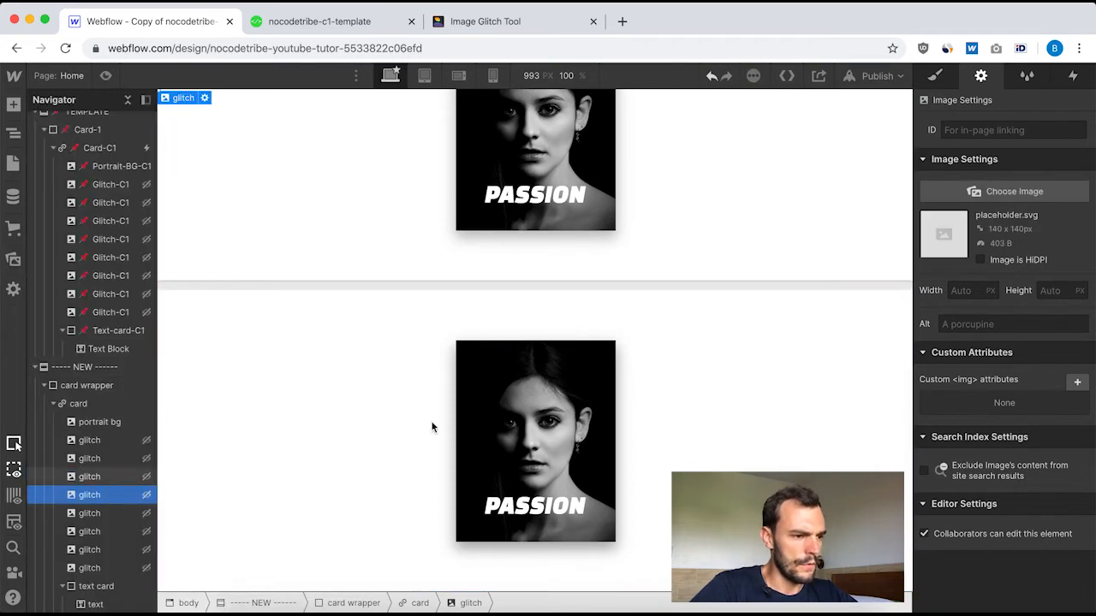
pyautogui.click(1000, 192)
pyautogui.click(160, 311)
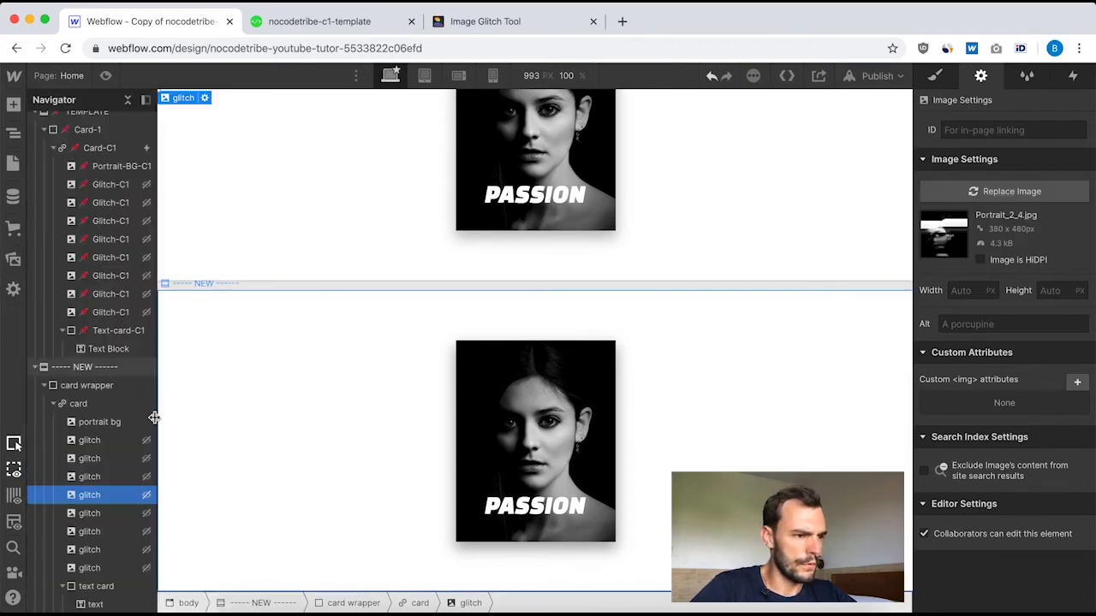
# Assign Portrait_2_5.jpg to the new card's fifth glitch image and Portrait_2_6.jpg to the sixth.
pyautogui.click(109, 512)
pyautogui.click(993, 192)
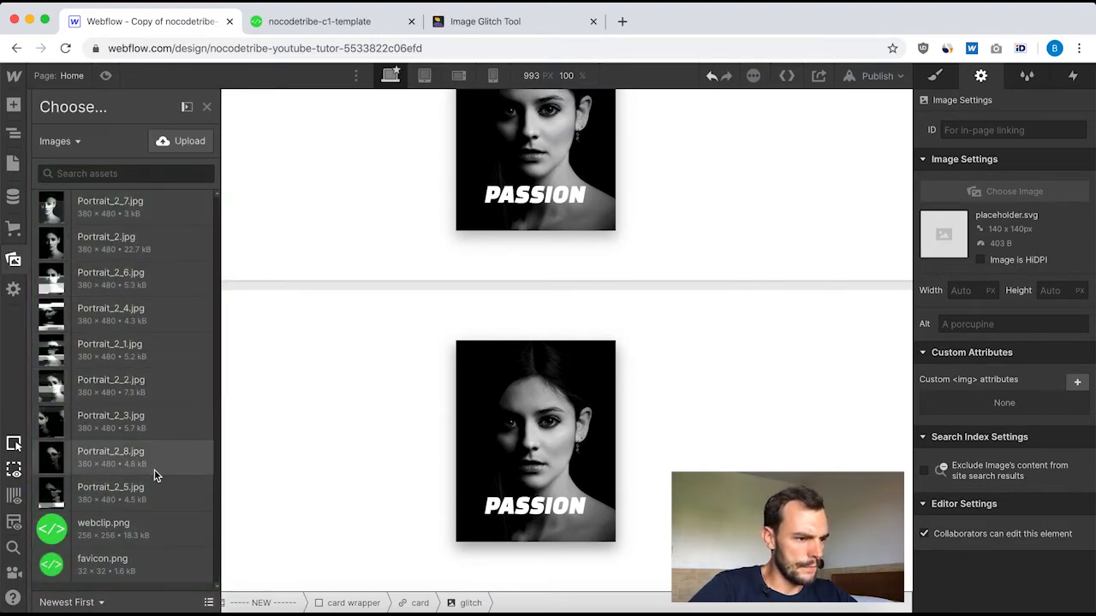
pyautogui.click(158, 494)
pyautogui.click(109, 533)
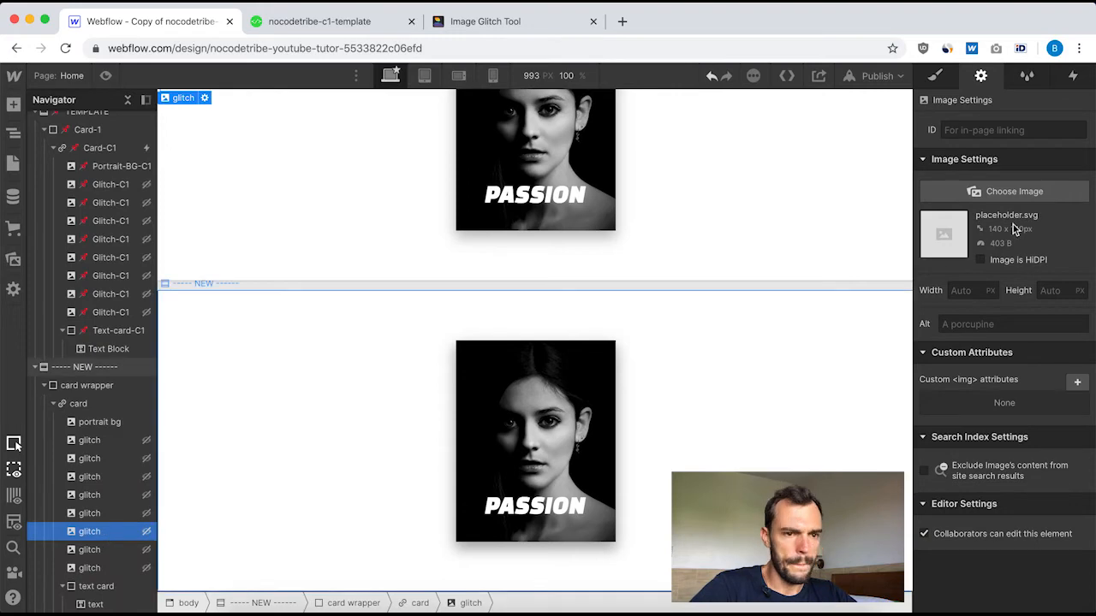
pyautogui.click(959, 193)
pyautogui.click(147, 280)
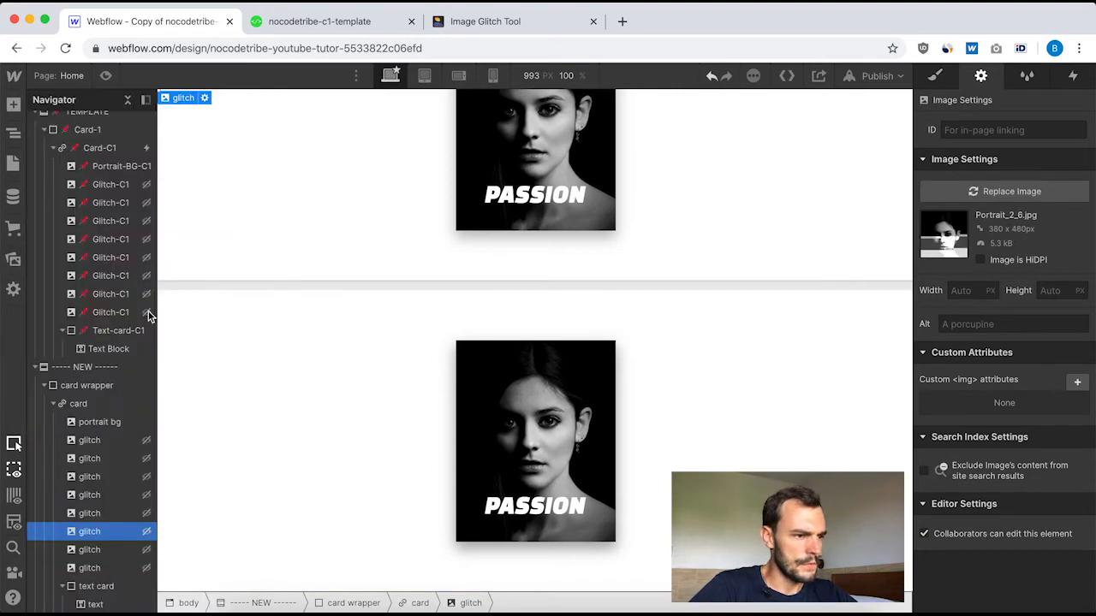
# Assign Portrait_2_7.jpg to the new card's seventh glitch image and Portrait_2_8.jpg to the eighth.
pyautogui.click(91, 549)
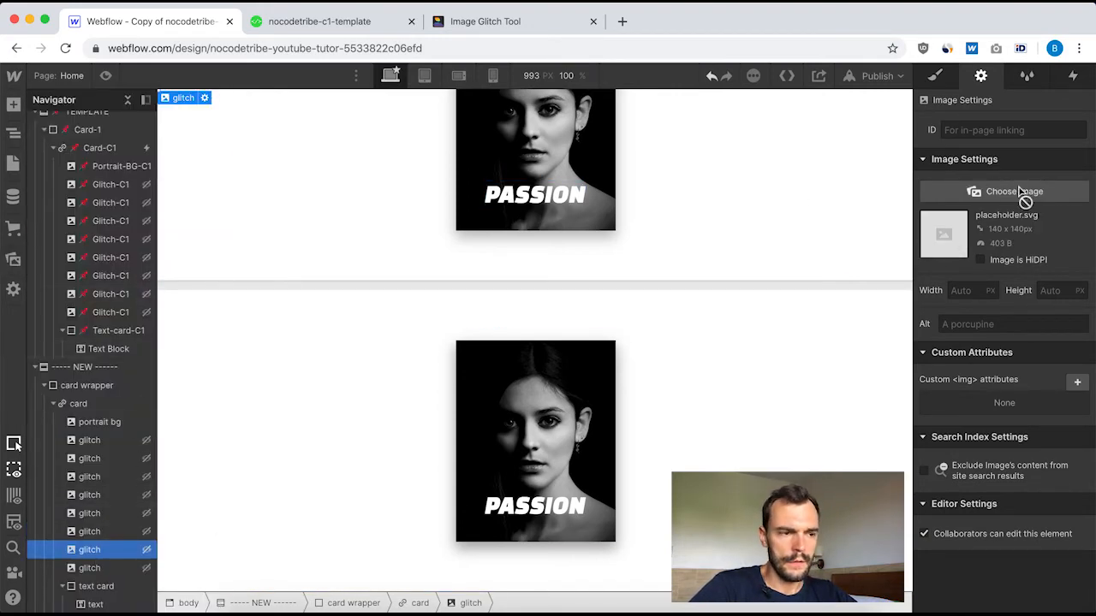
pyautogui.click(959, 197)
pyautogui.click(149, 209)
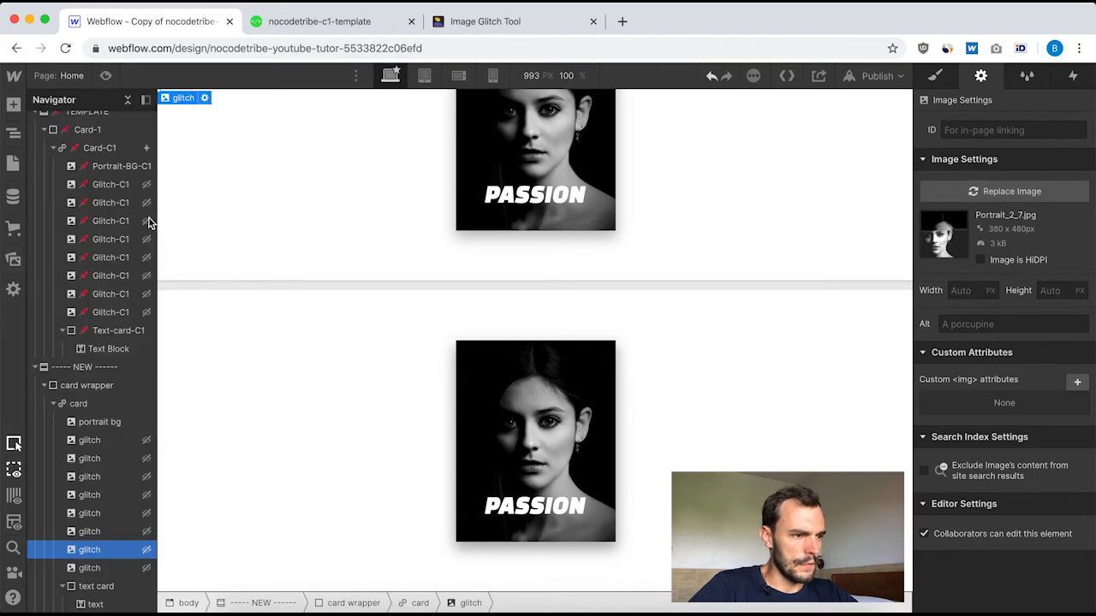
pyautogui.click(107, 567)
pyautogui.click(1019, 200)
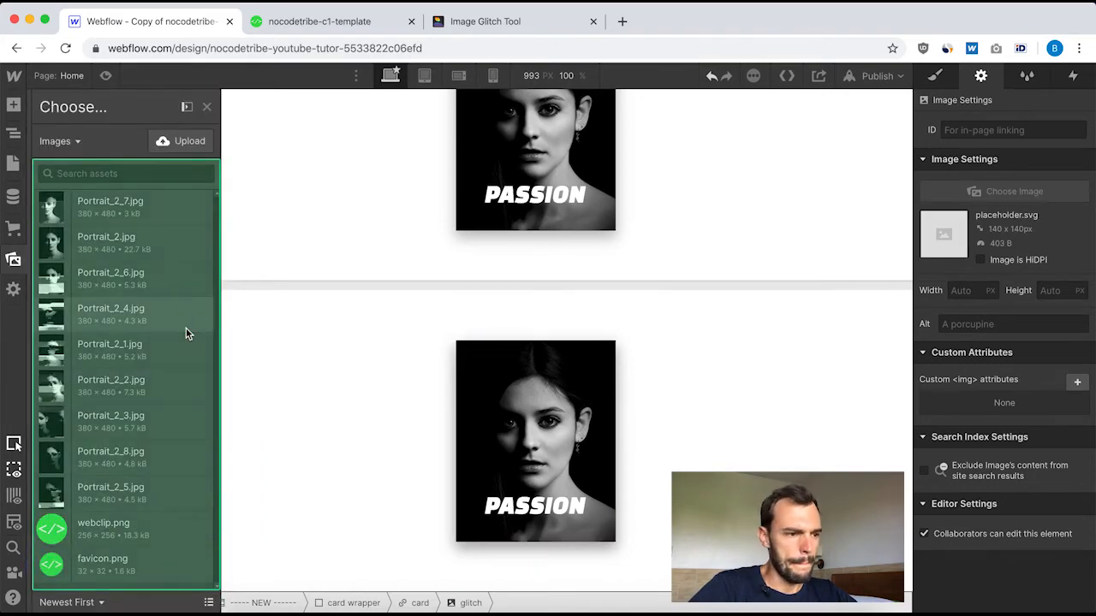
pyautogui.click(149, 463)
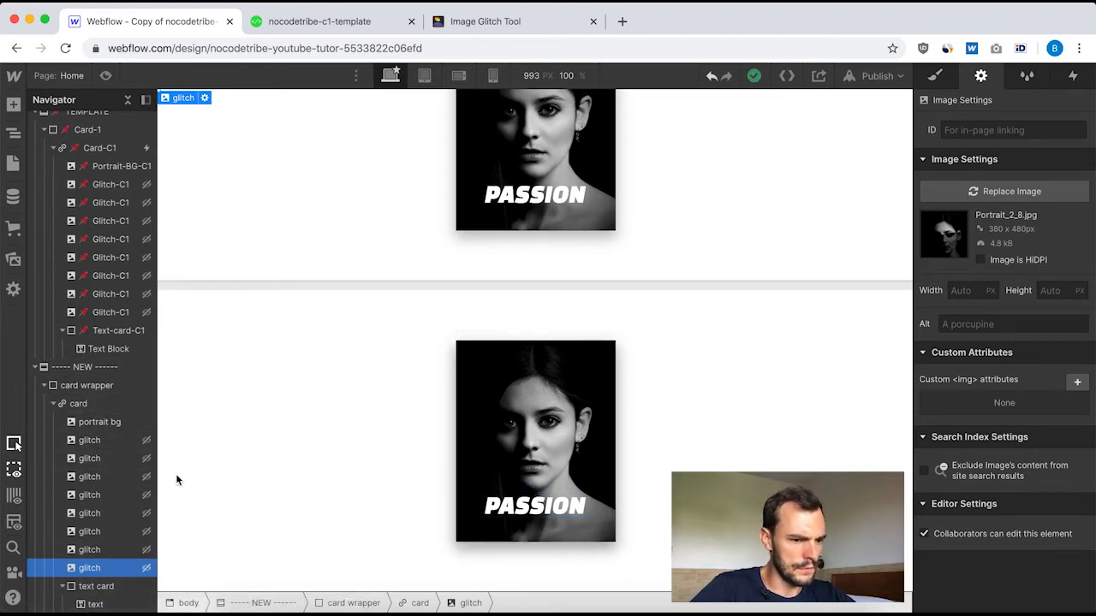
pyautogui.scroll(2, 572, 334)
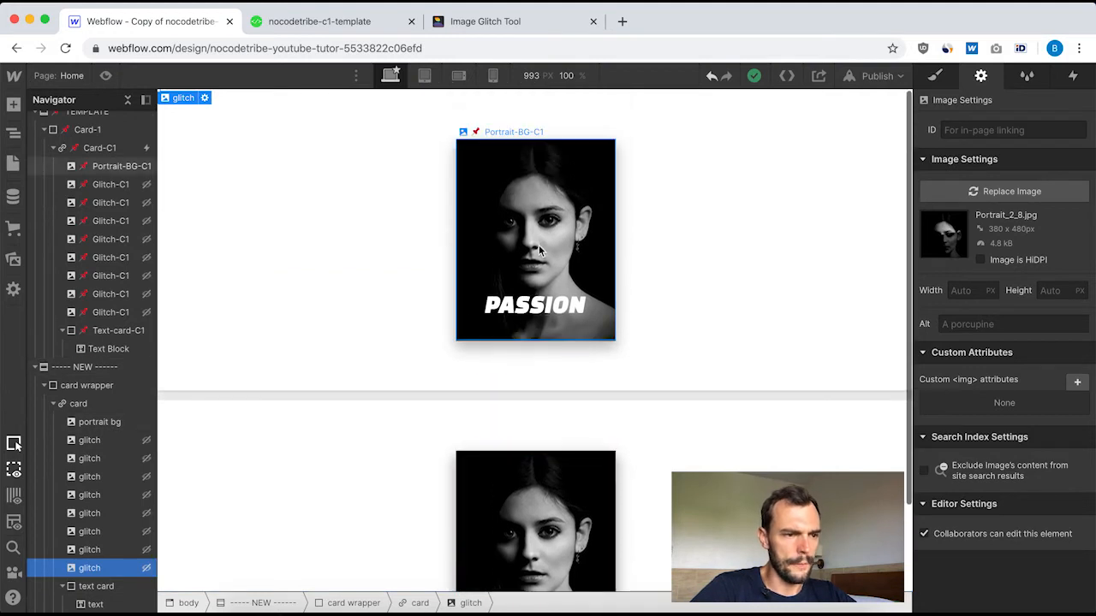
# Preview the page to compare the hover behaviour of the template card and the new card, and return to the designer.
pyautogui.scroll(-2, 496, 248)
pyautogui.scroll(2, 377, 239)
pyautogui.click(105, 76)
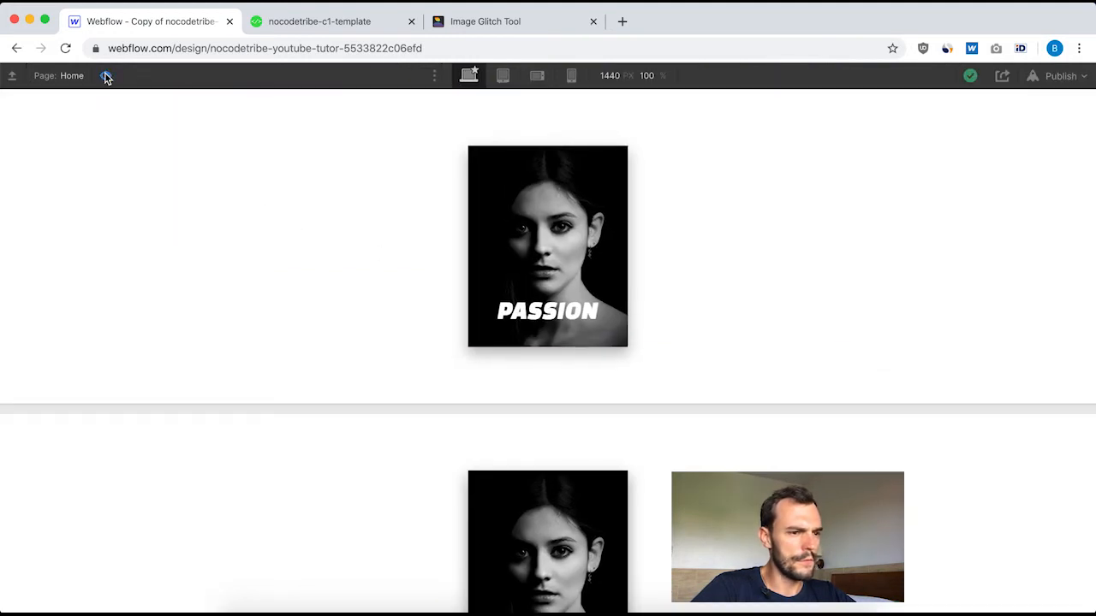
pyautogui.scroll(-2, 402, 236)
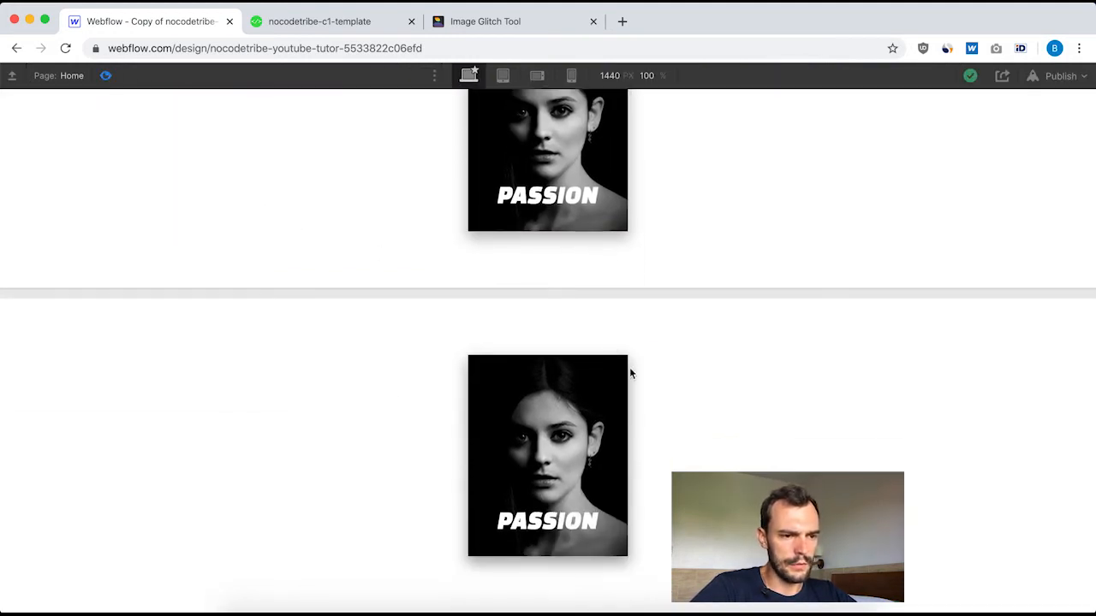
pyautogui.scroll(2, 751, 356)
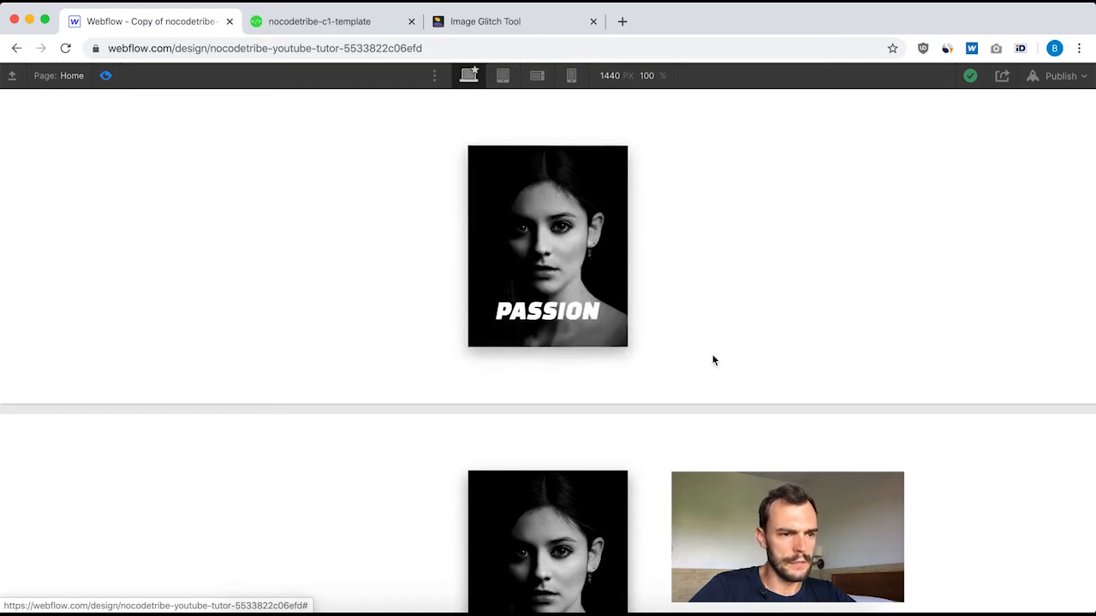
pyautogui.scroll(-2, 685, 366)
pyautogui.scroll(2, 186, 211)
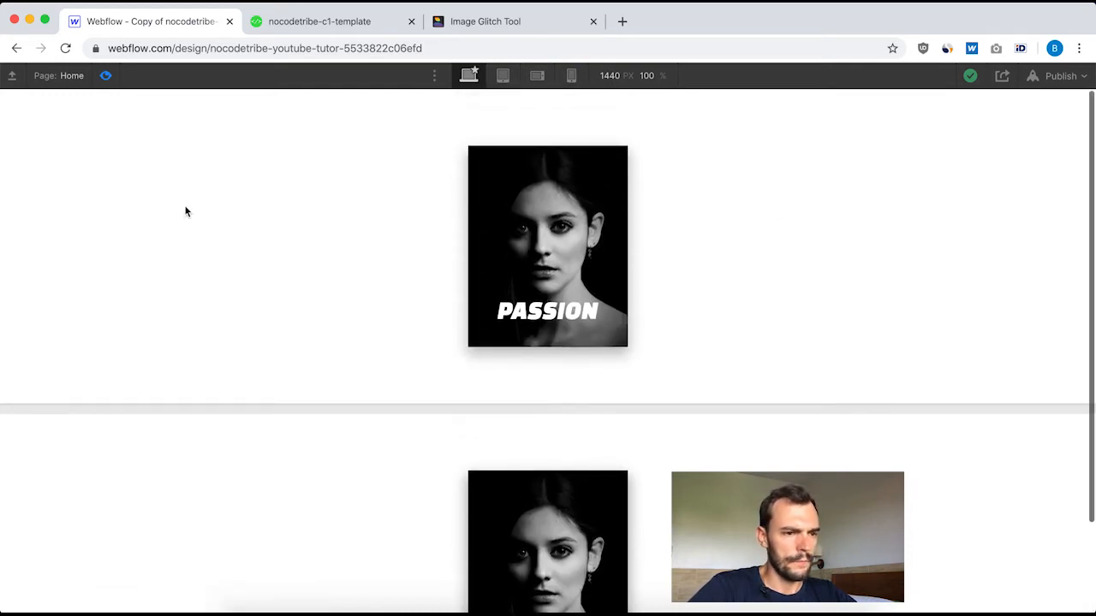
pyautogui.click(105, 77)
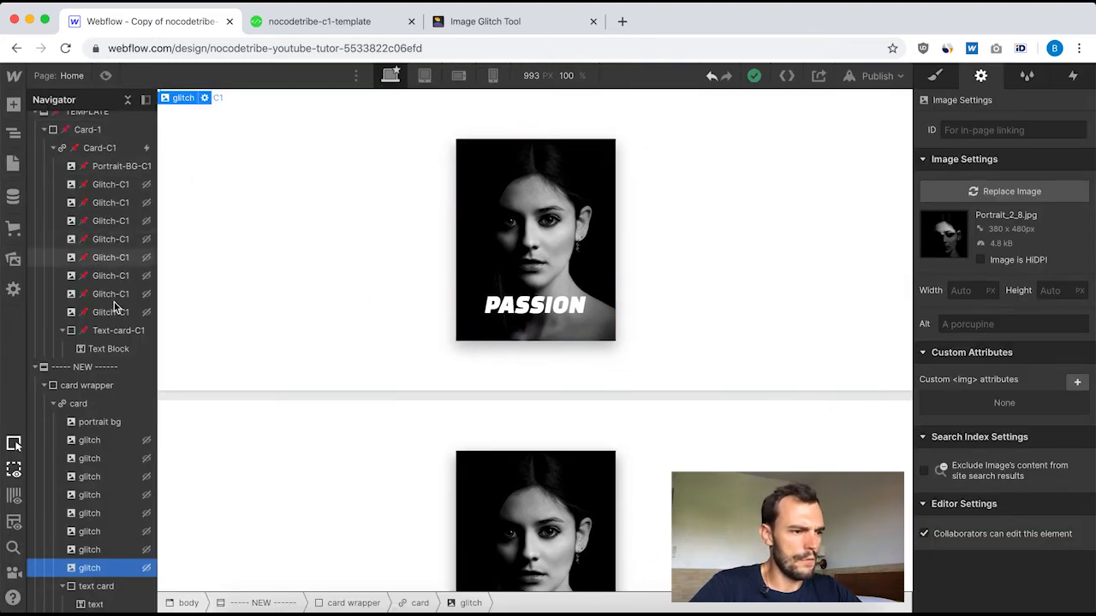
# Select the template's Card-C1, collapse its children, and open its Mouse hover interaction for the card text.
pyautogui.scroll(1, 86, 257)
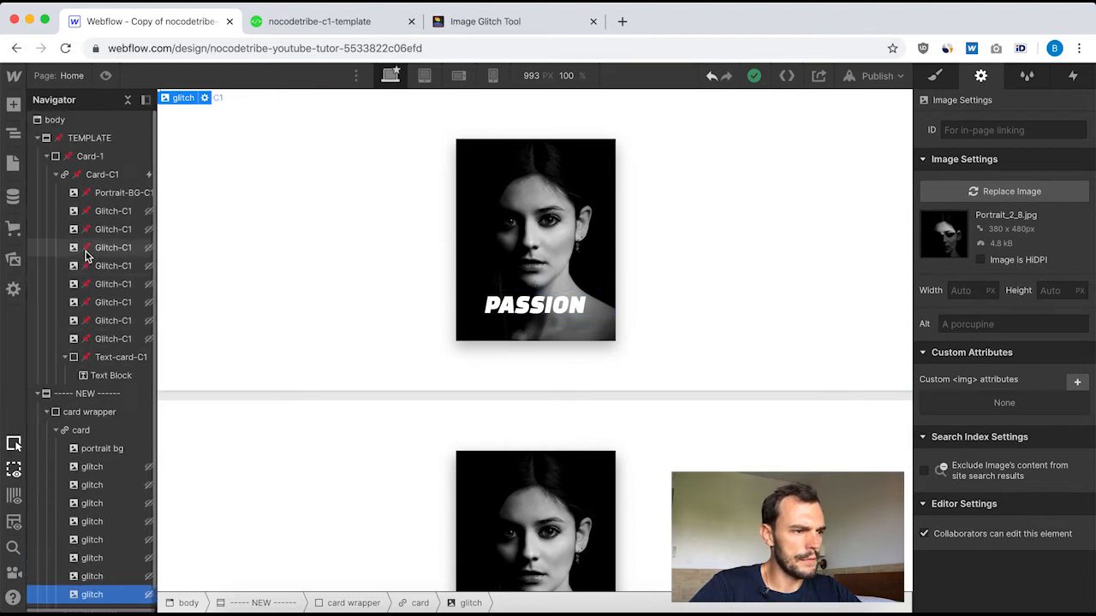
pyautogui.hscroll(1, 85, 257)
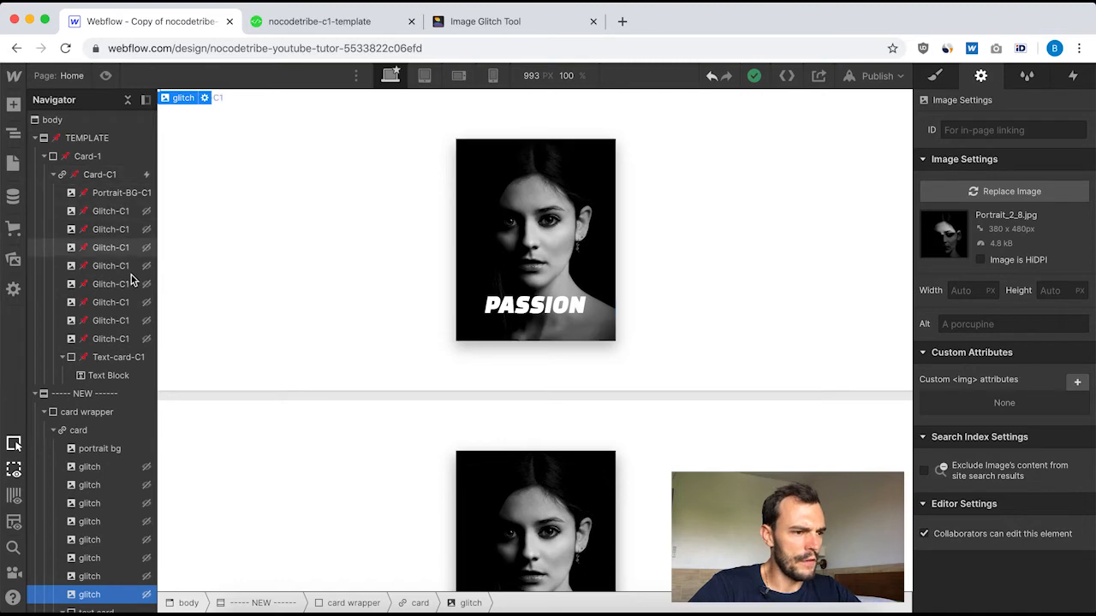
pyautogui.click(100, 176)
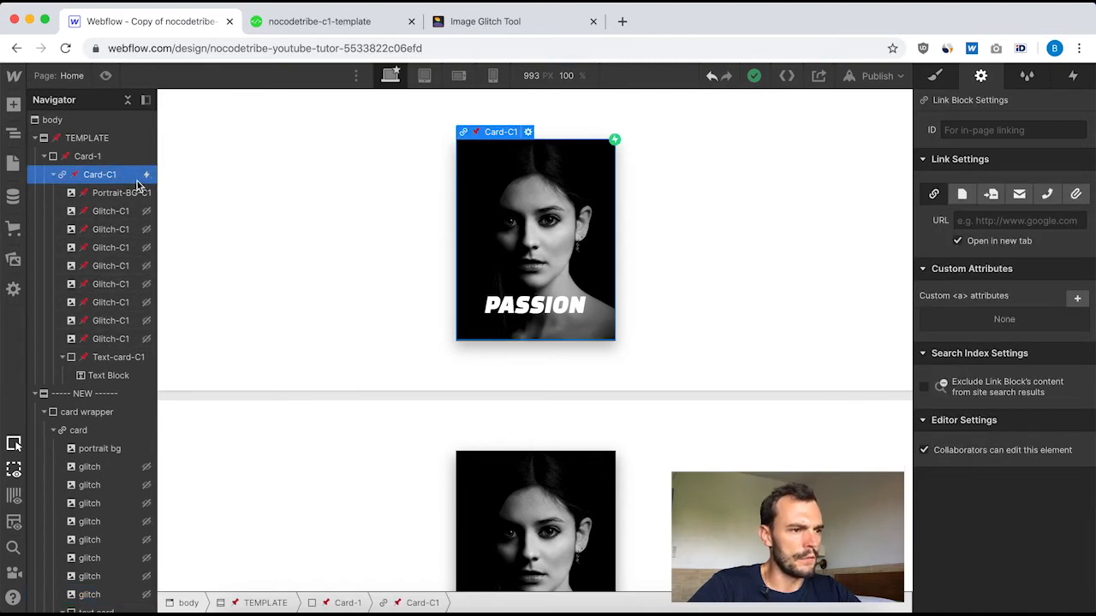
pyautogui.click(55, 175)
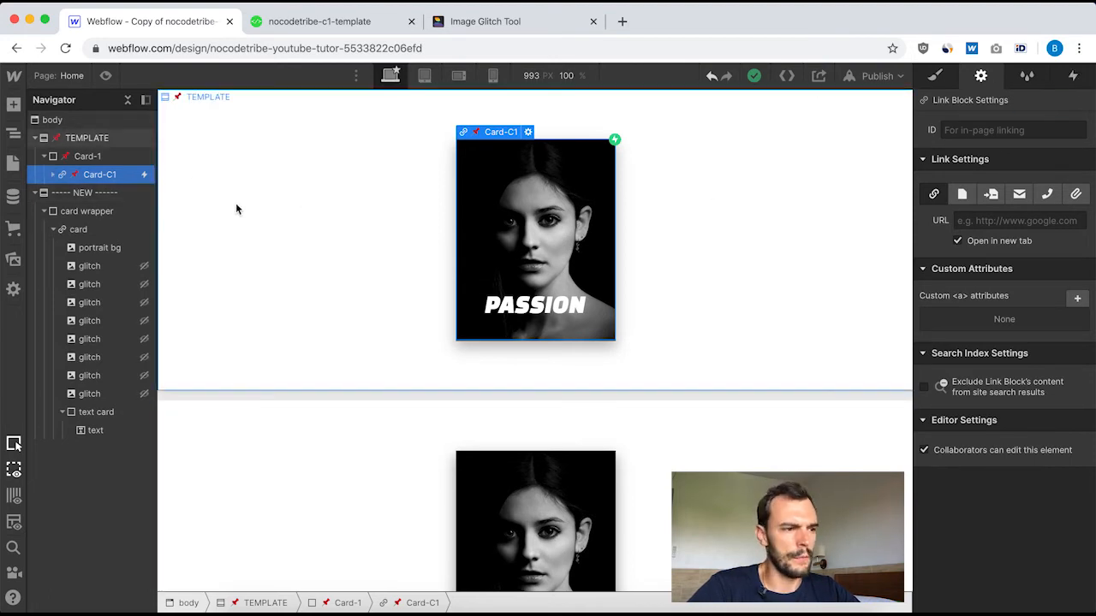
pyautogui.click(1074, 77)
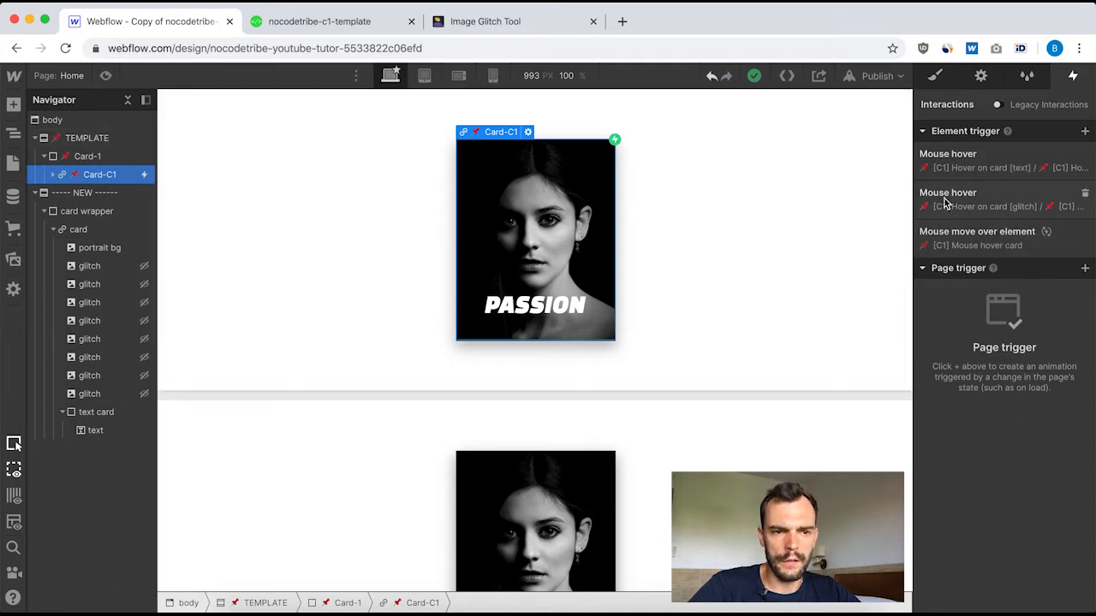
pyautogui.click(973, 169)
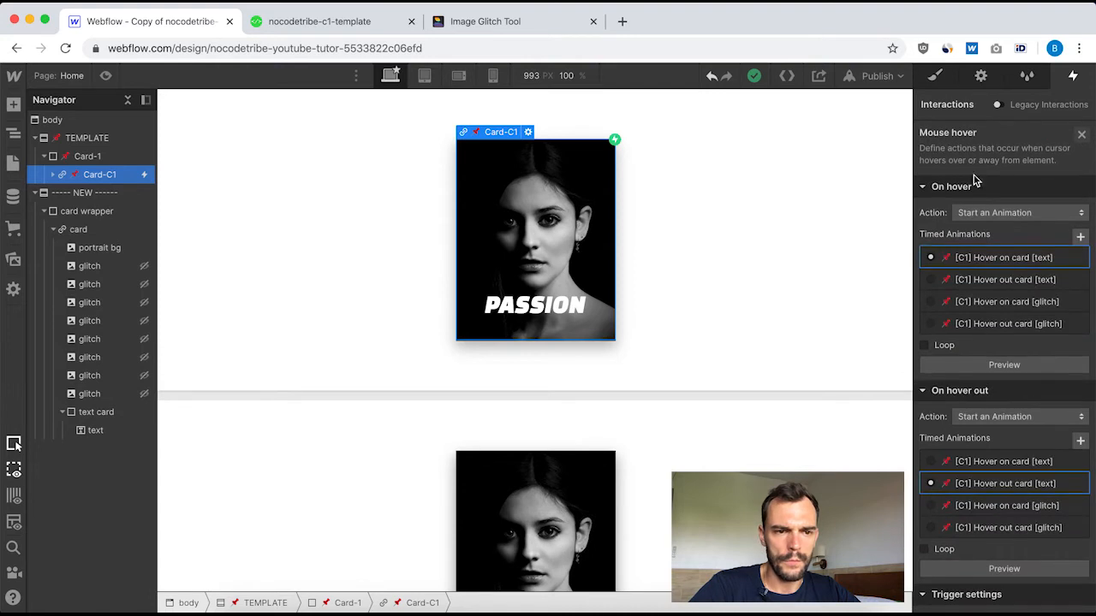
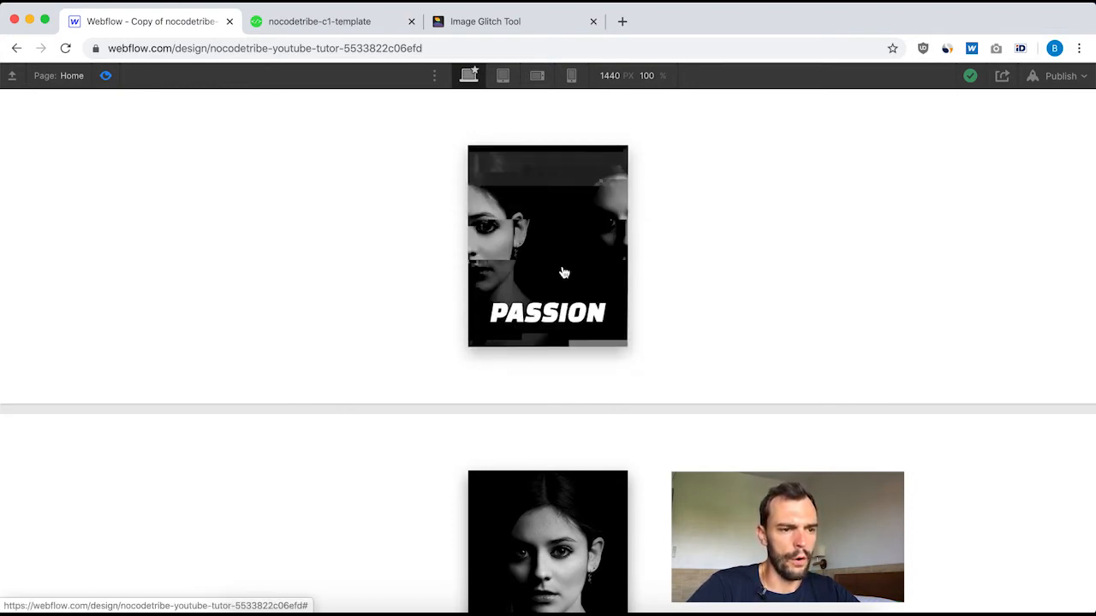
# Exit the preview and inspect the Move action on Text-card-C1 in the [C1] Hover on card [text] animation.
pyautogui.click(106, 76)
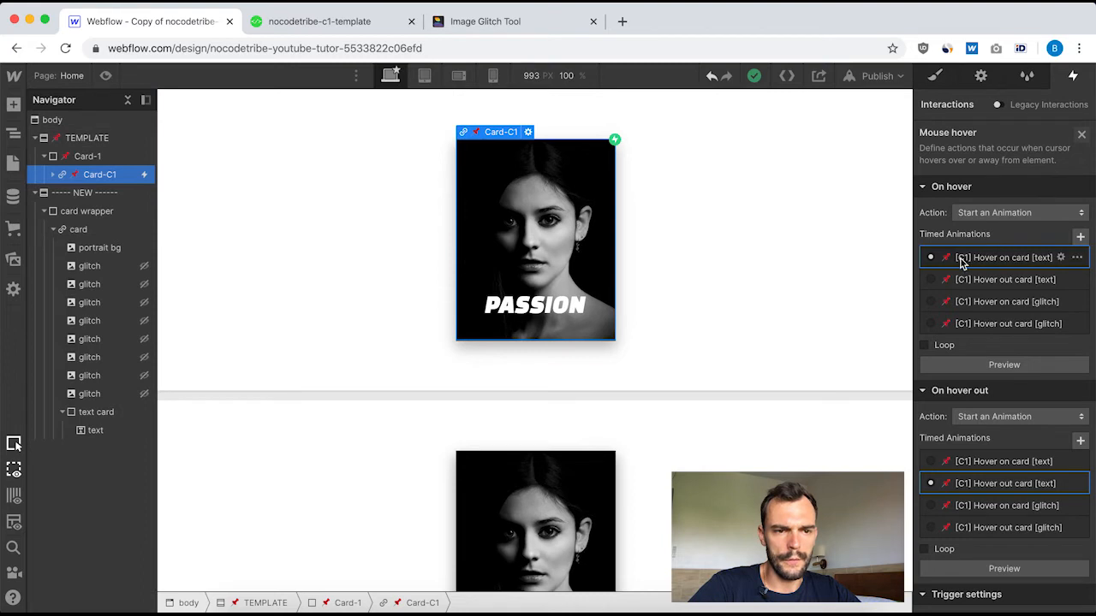
pyautogui.click(997, 260)
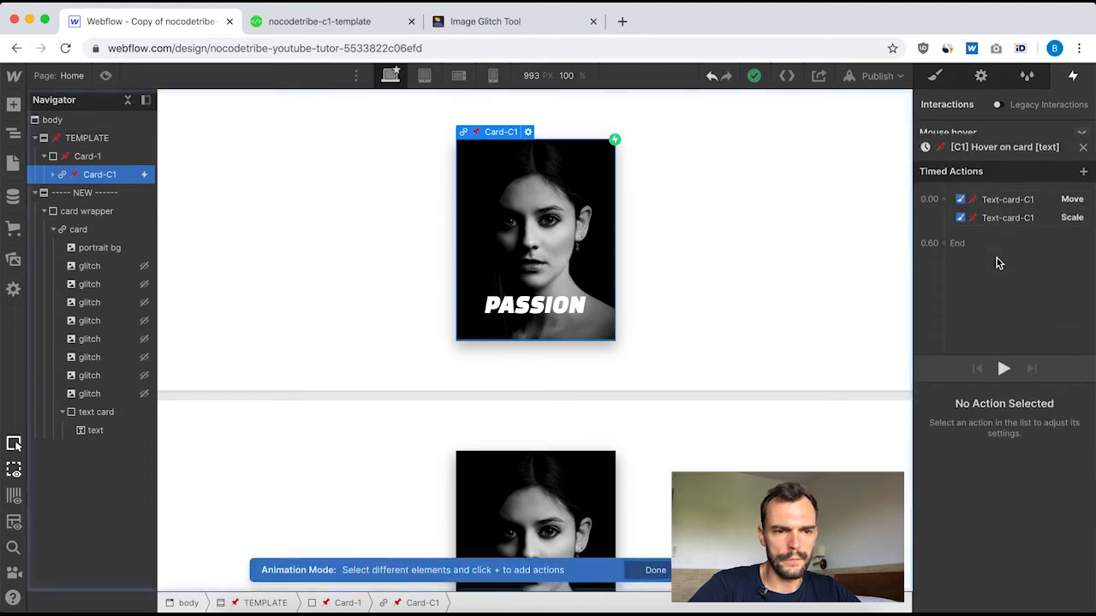
pyautogui.click(995, 189)
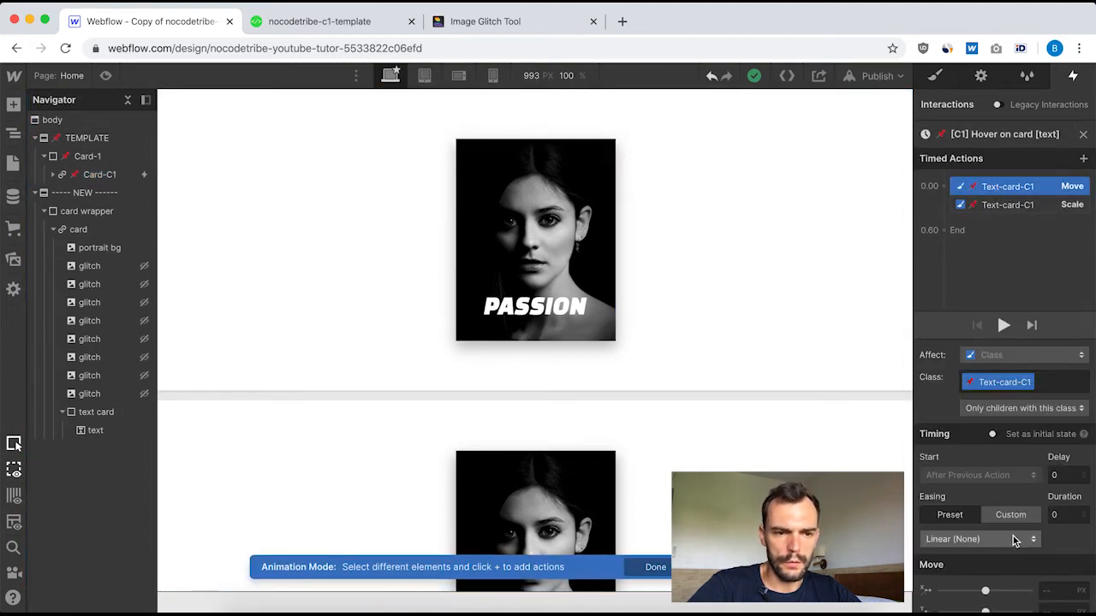
# Examine the Move and Scale settings of the template card's [C1] Hover on card [text] animation and close it.
pyautogui.scroll(-1, 1025, 500)
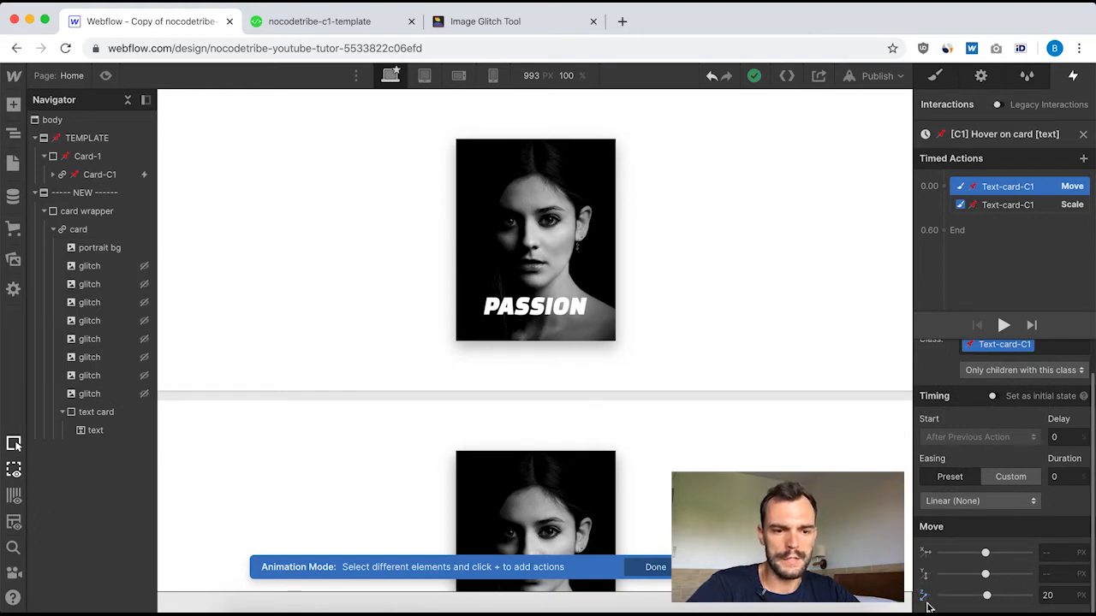
pyautogui.click(1019, 205)
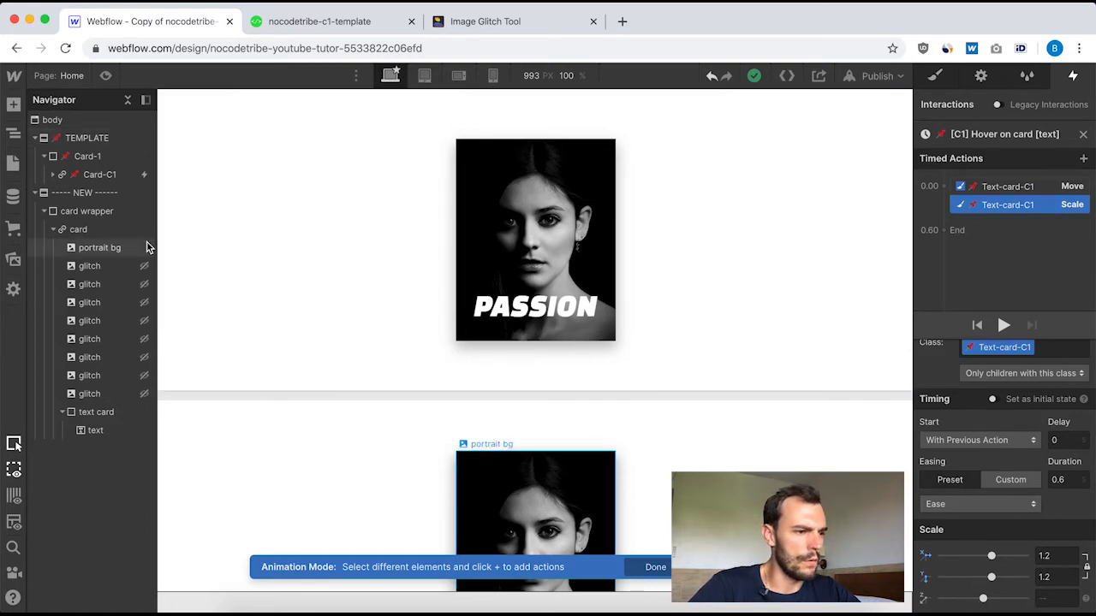
pyautogui.click(73, 230)
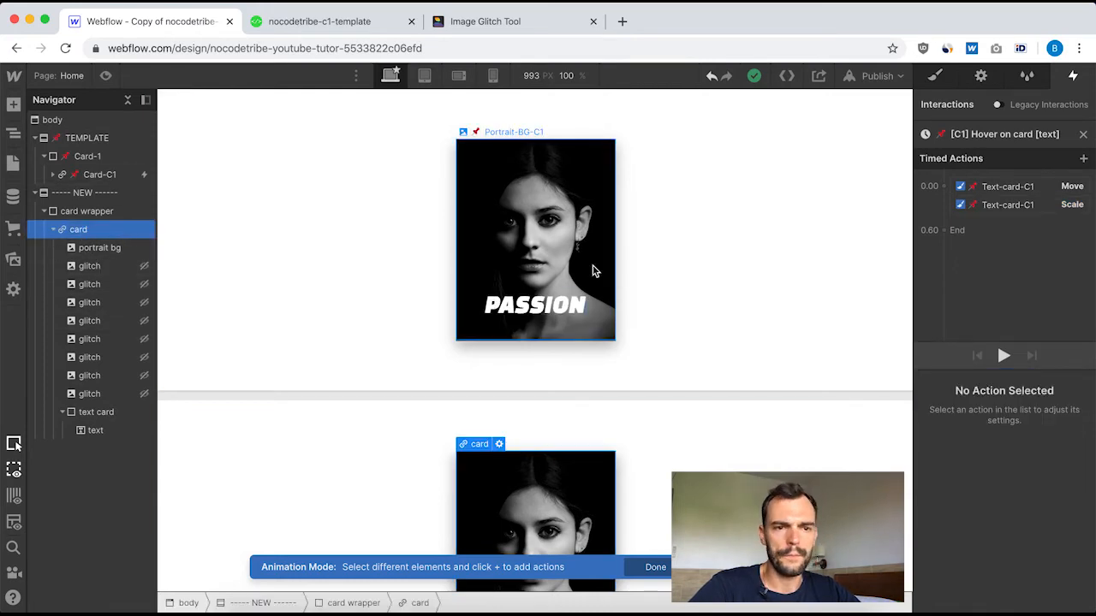
pyautogui.click(1084, 137)
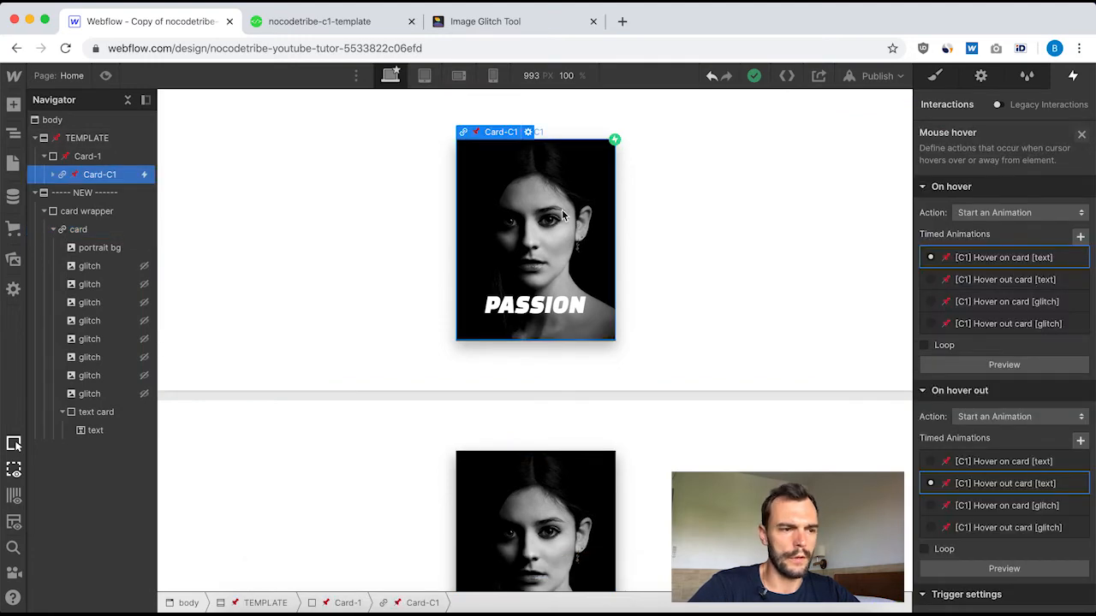
pyautogui.click(1079, 135)
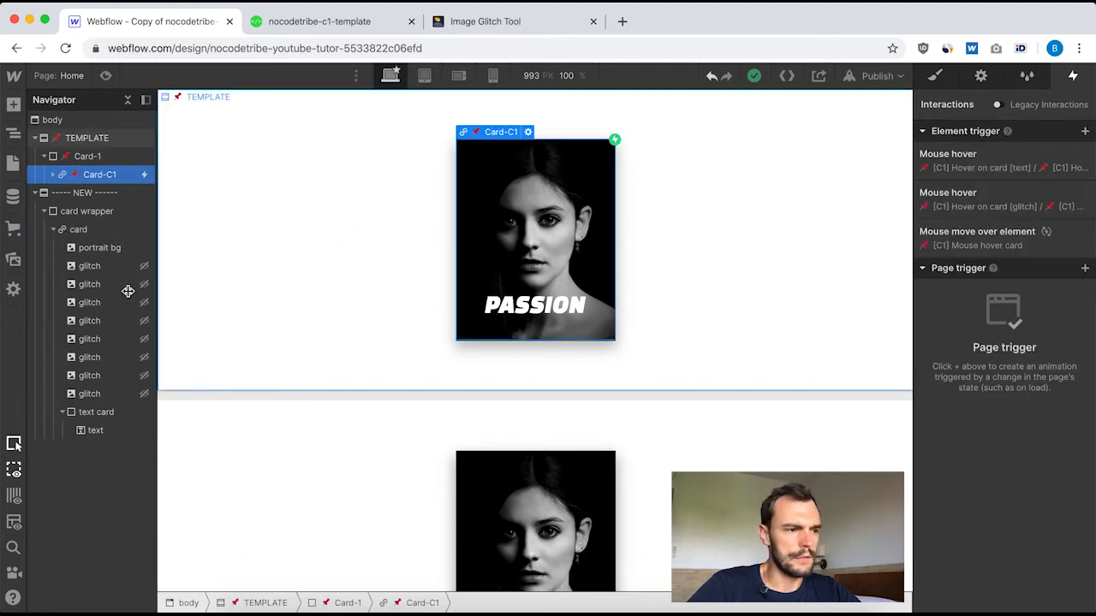
# Add a mouse hover trigger to the new card that starts a new timed animation on hover named "hover on text".
pyautogui.click(89, 235)
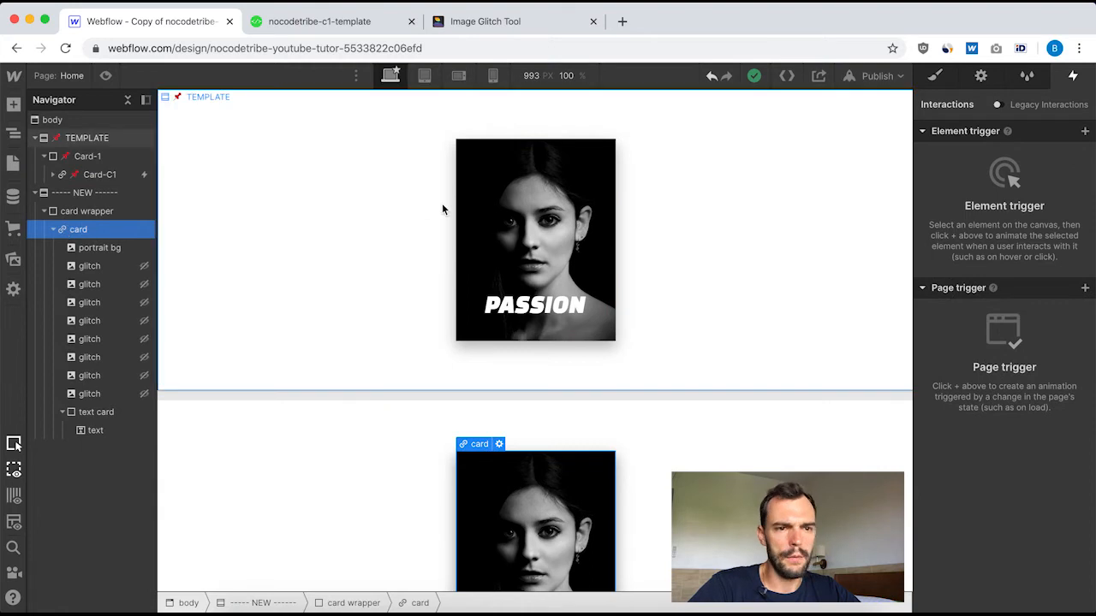
pyautogui.click(1085, 133)
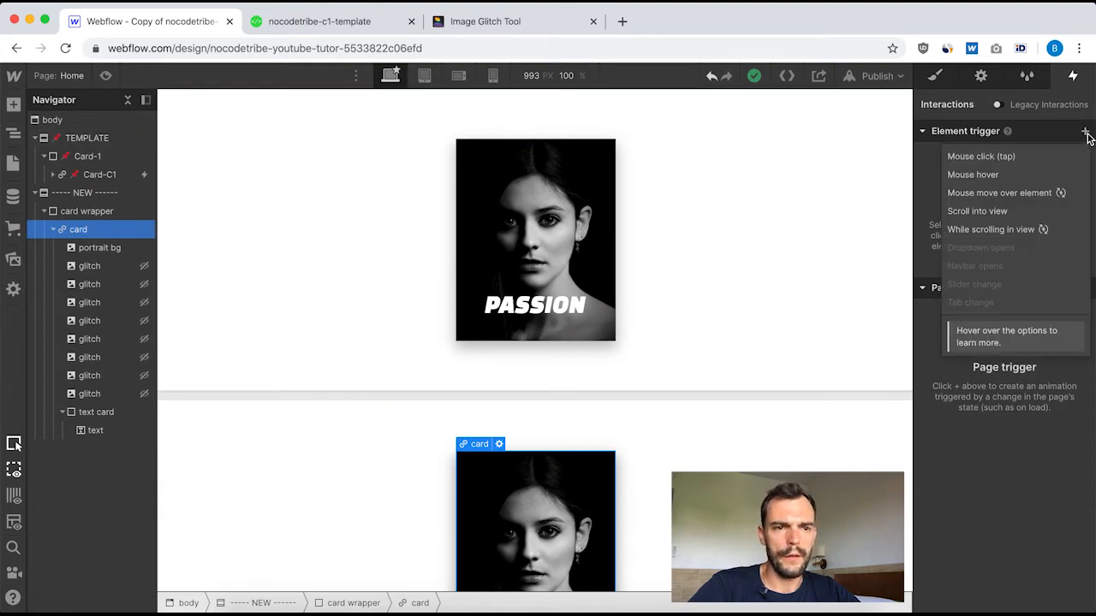
pyautogui.click(965, 176)
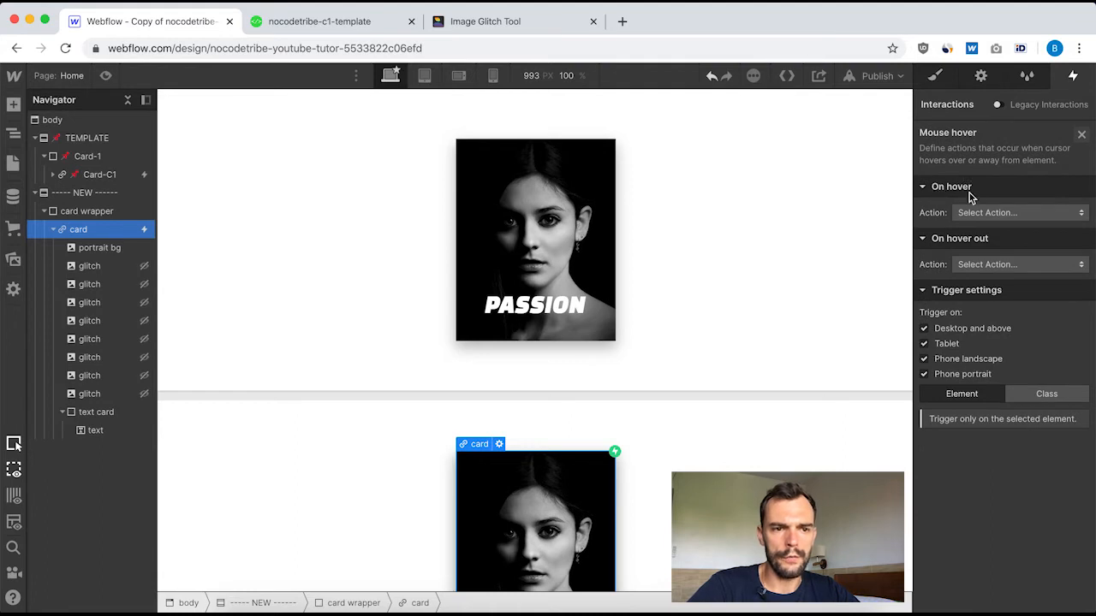
pyautogui.click(994, 212)
pyautogui.click(990, 225)
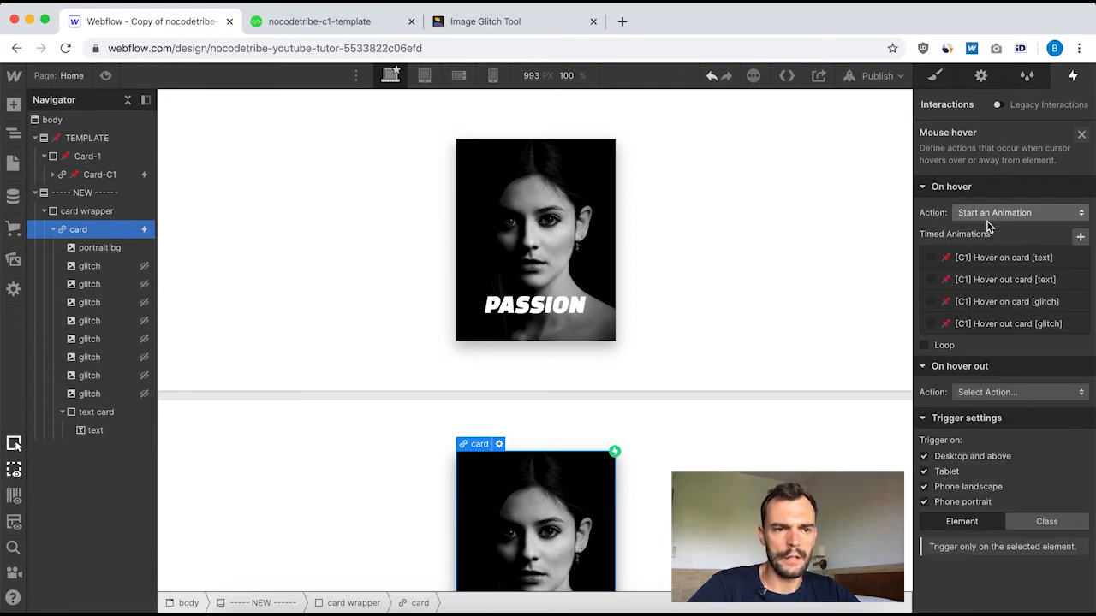
pyautogui.click(1082, 238)
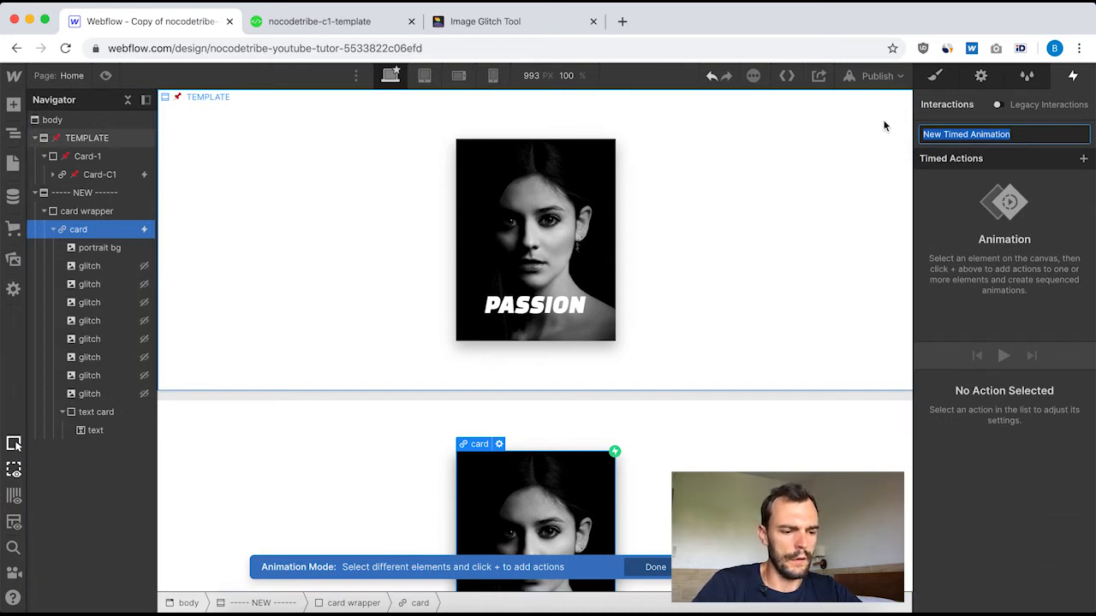
pyautogui.write('hover on text')
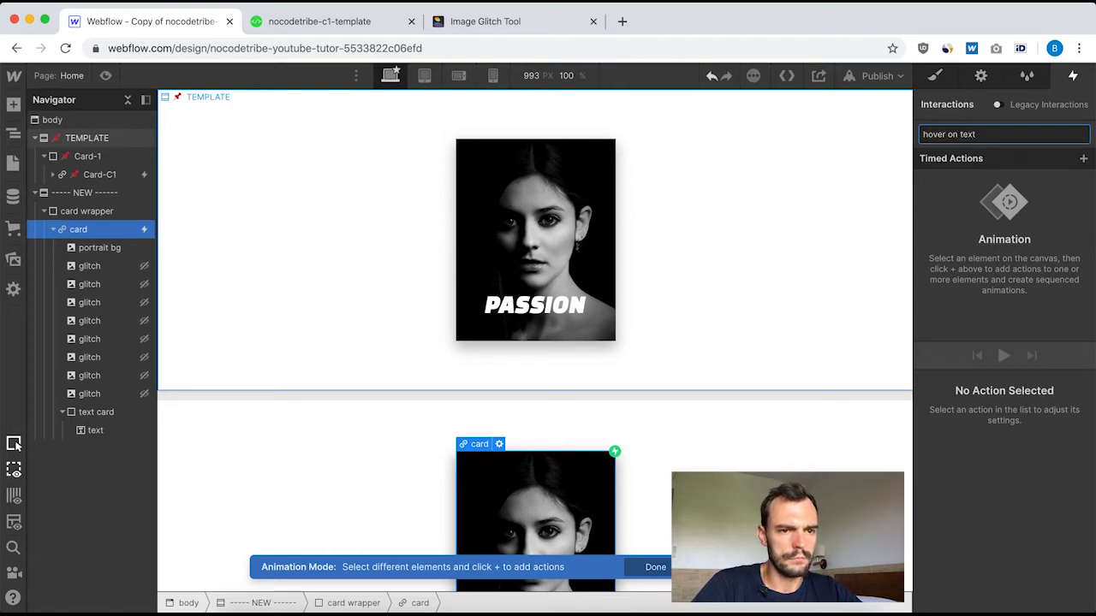
pyautogui.press('Return')
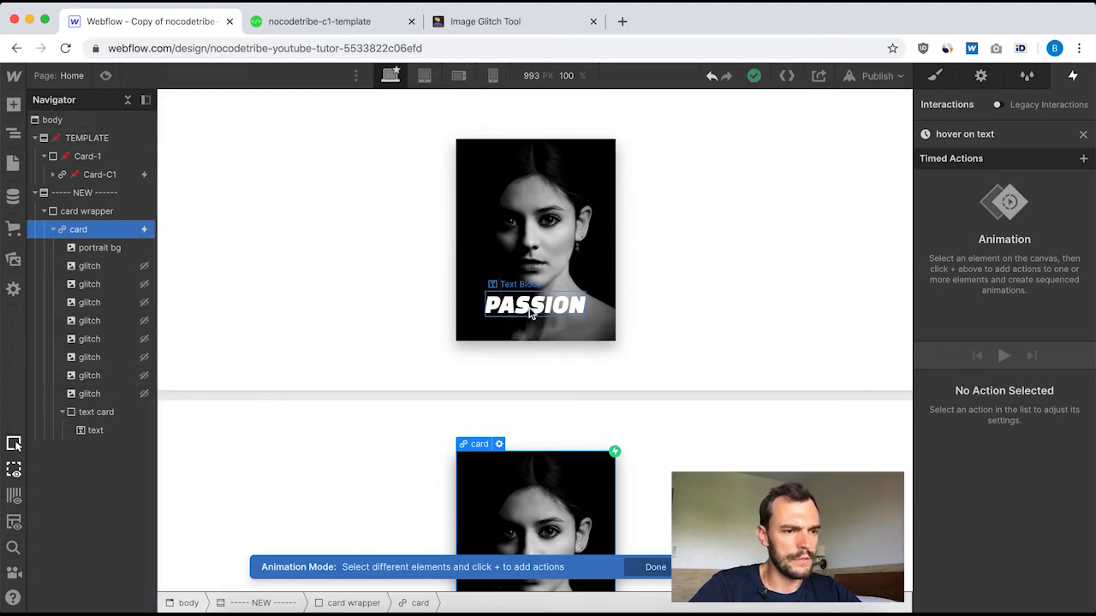
# Add a Move action of 20 px on the Z axis for the text card and close the animation.
pyautogui.click(97, 414)
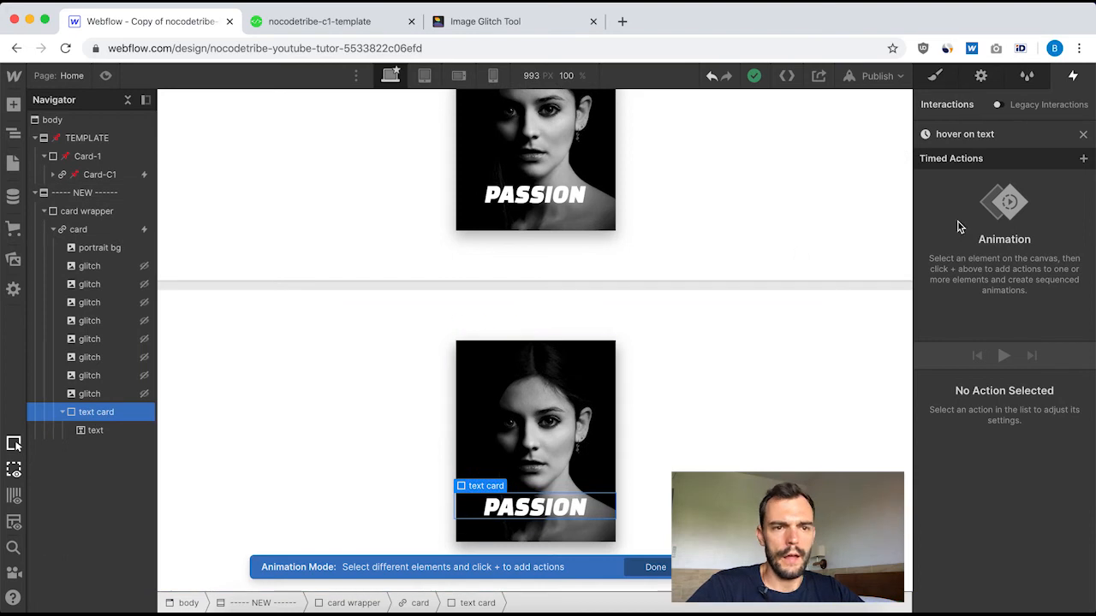
pyautogui.click(1083, 160)
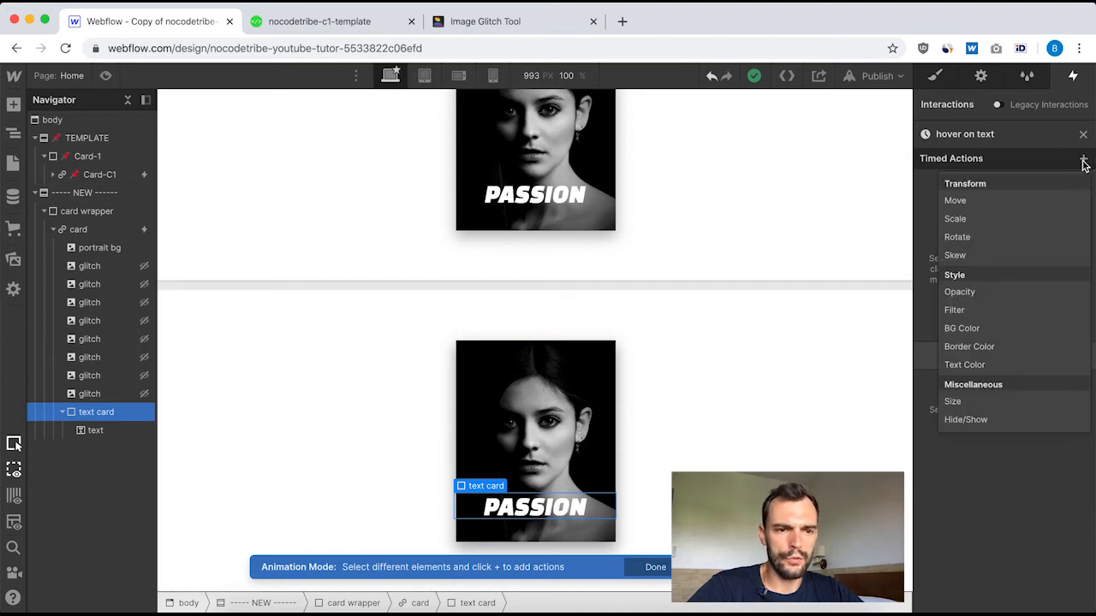
pyautogui.click(968, 201)
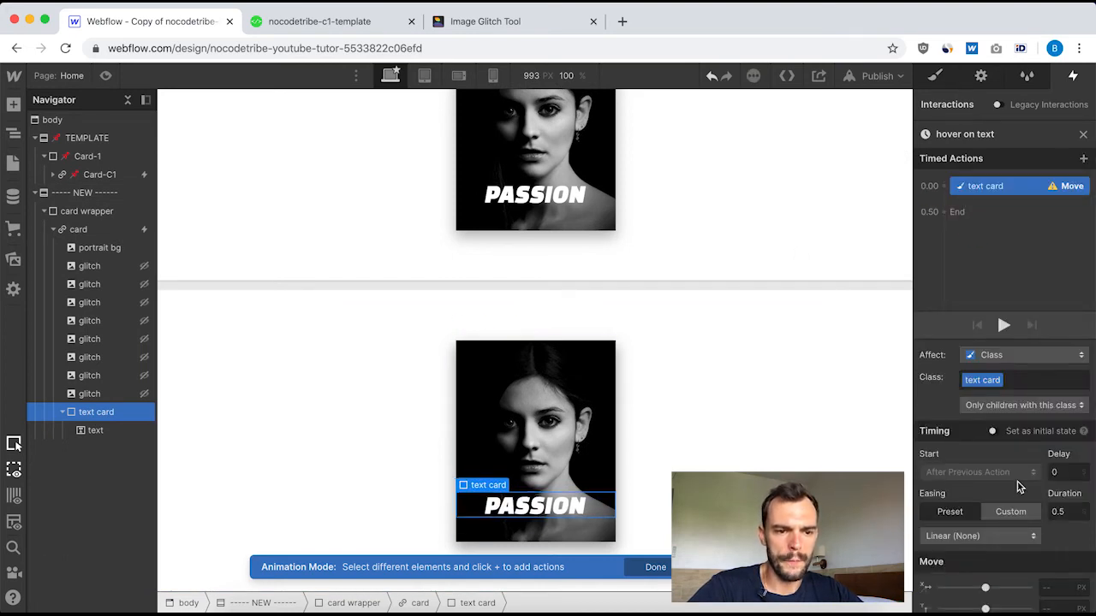
pyautogui.scroll(-1, 1014, 514)
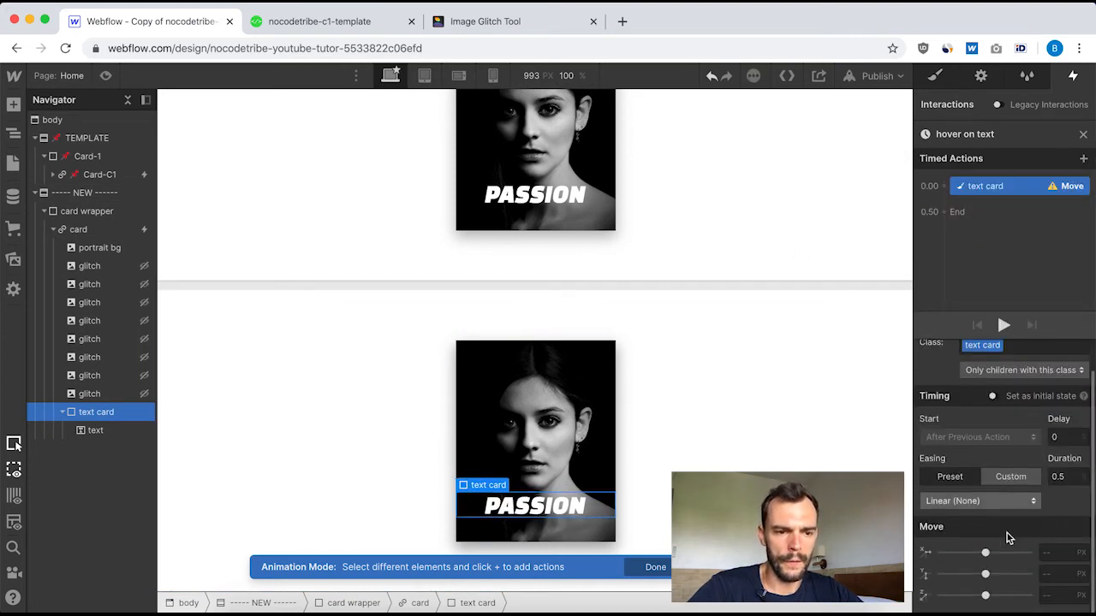
pyautogui.click(1053, 602)
pyautogui.write('20')
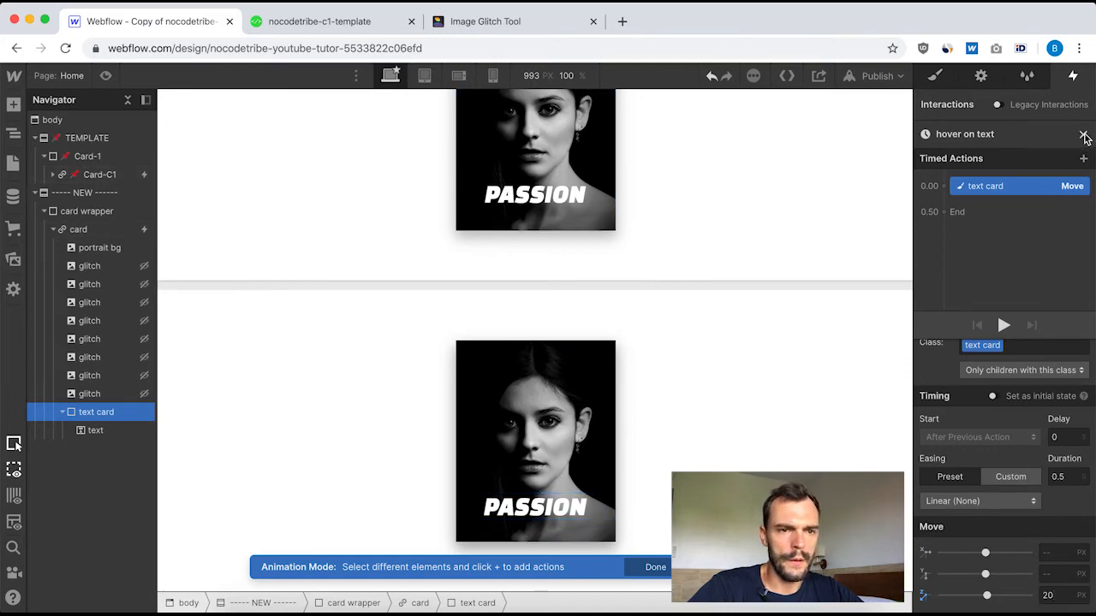
pyautogui.click(1083, 135)
# Review and play the template Card-C1's text hover animation, checking the timing of its Move and Scale actions.
pyautogui.click(77, 180)
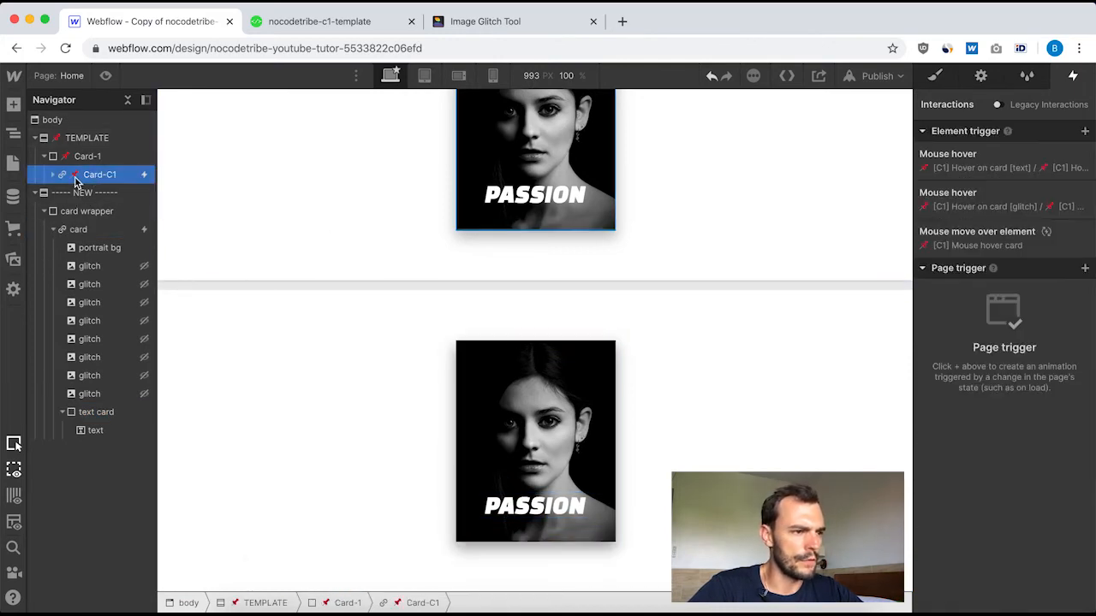
pyautogui.click(988, 164)
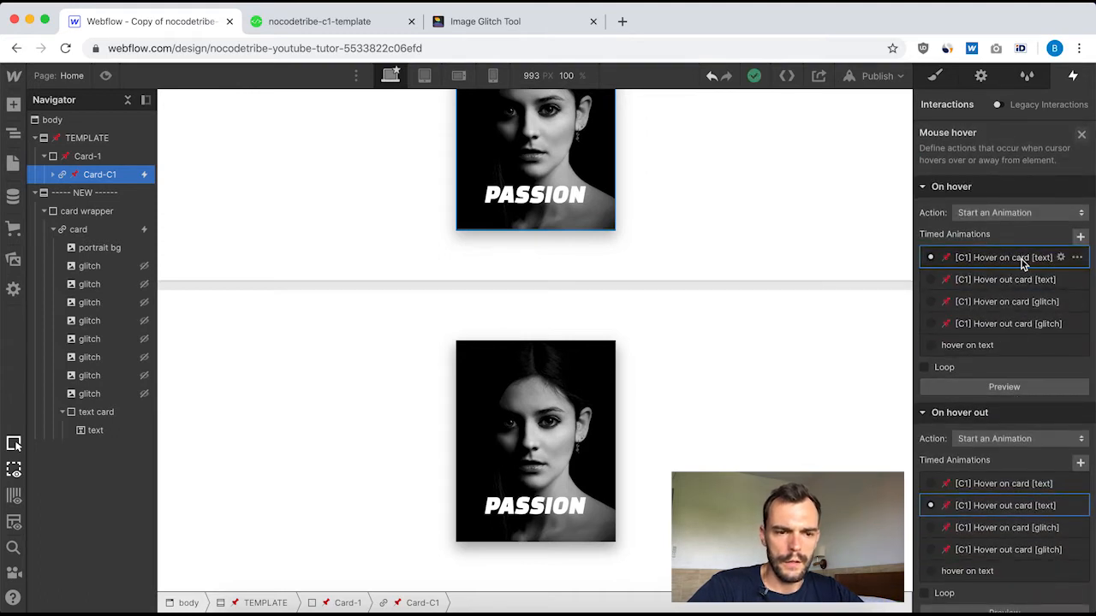
pyautogui.click(1021, 259)
pyautogui.click(1007, 190)
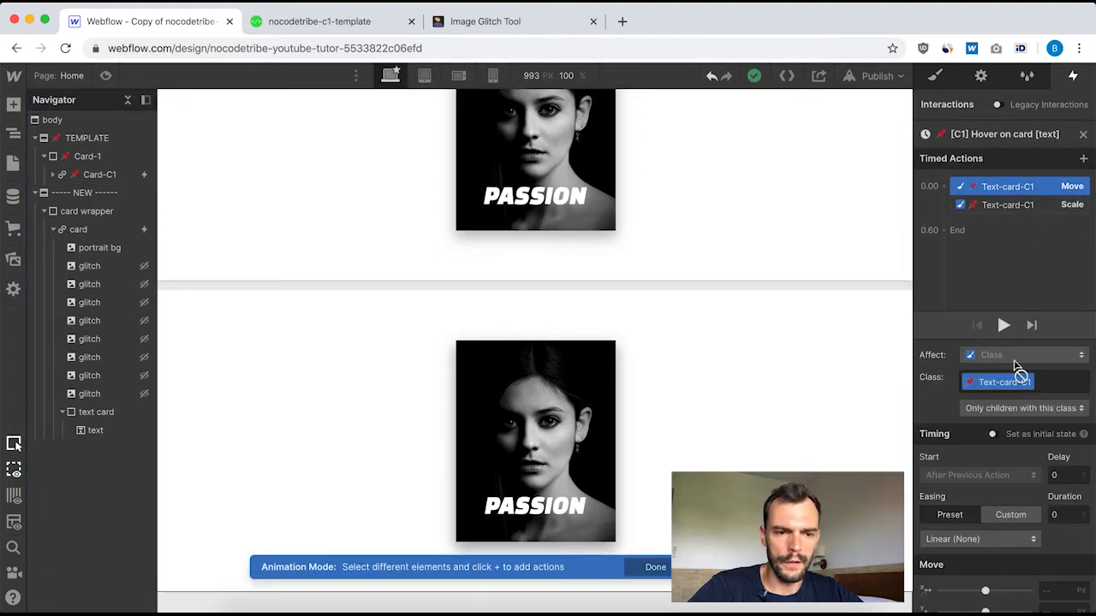
pyautogui.scroll(-1, 1044, 484)
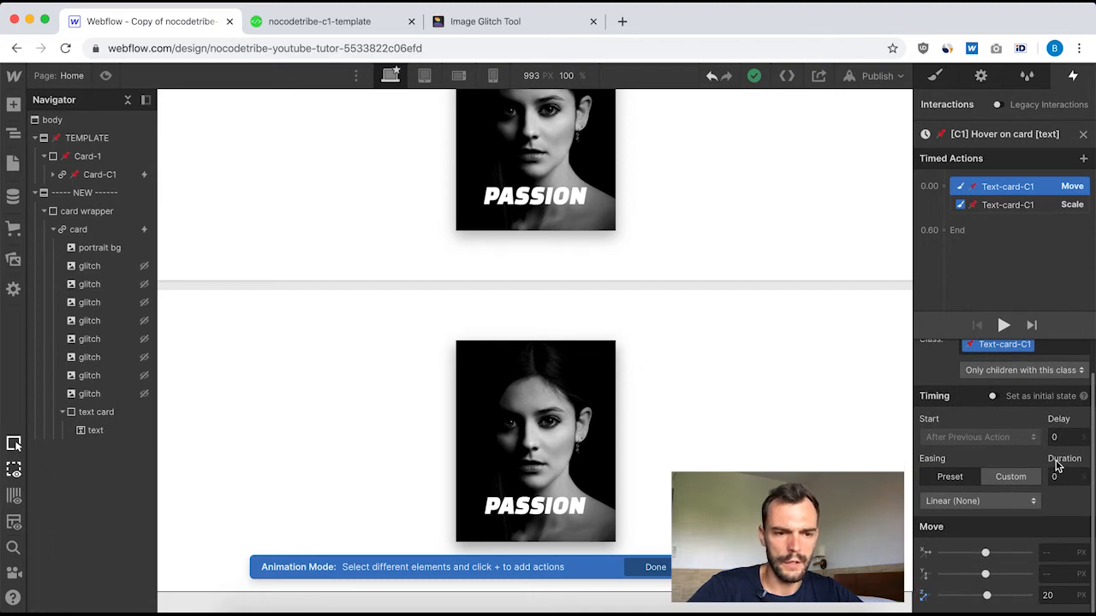
pyautogui.click(1003, 326)
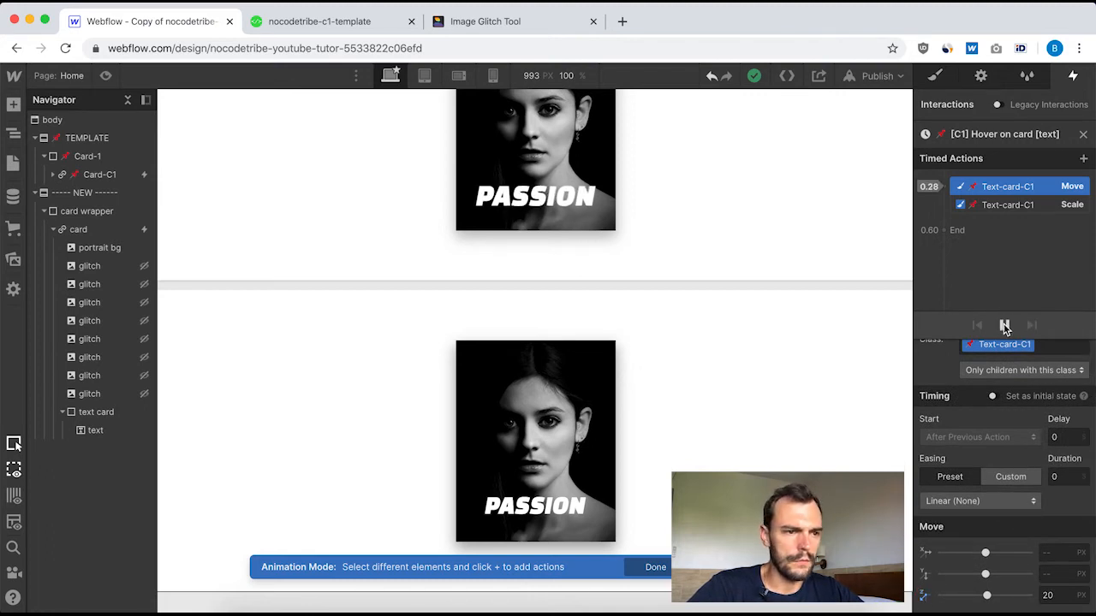
pyautogui.click(1007, 205)
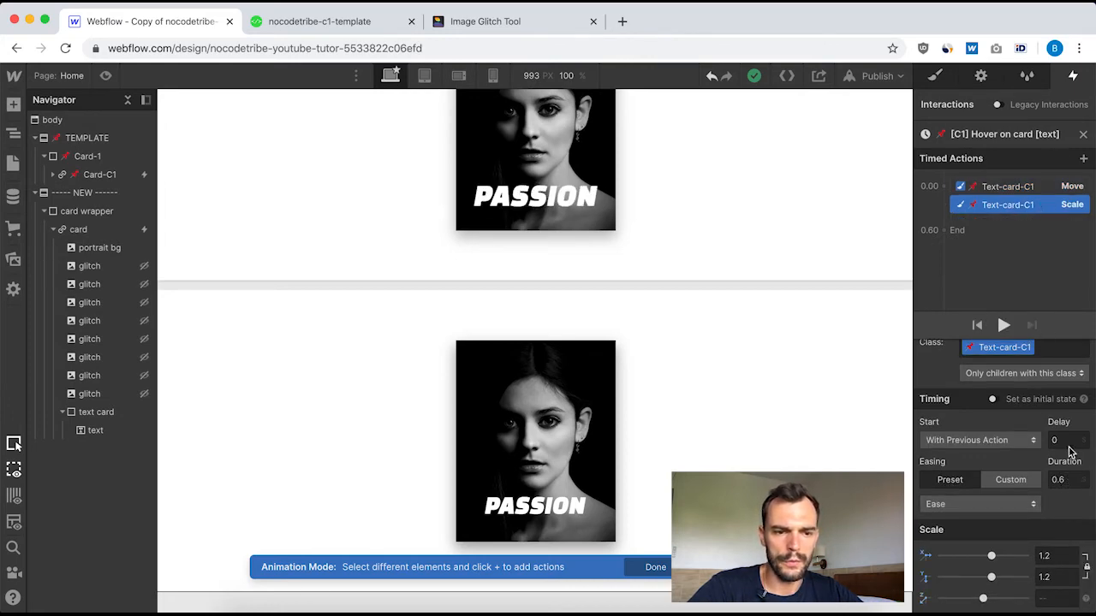
pyautogui.click(1085, 135)
# Reopen the new card's "hover on text" animation and set its Move action's duration to 0.
pyautogui.click(65, 230)
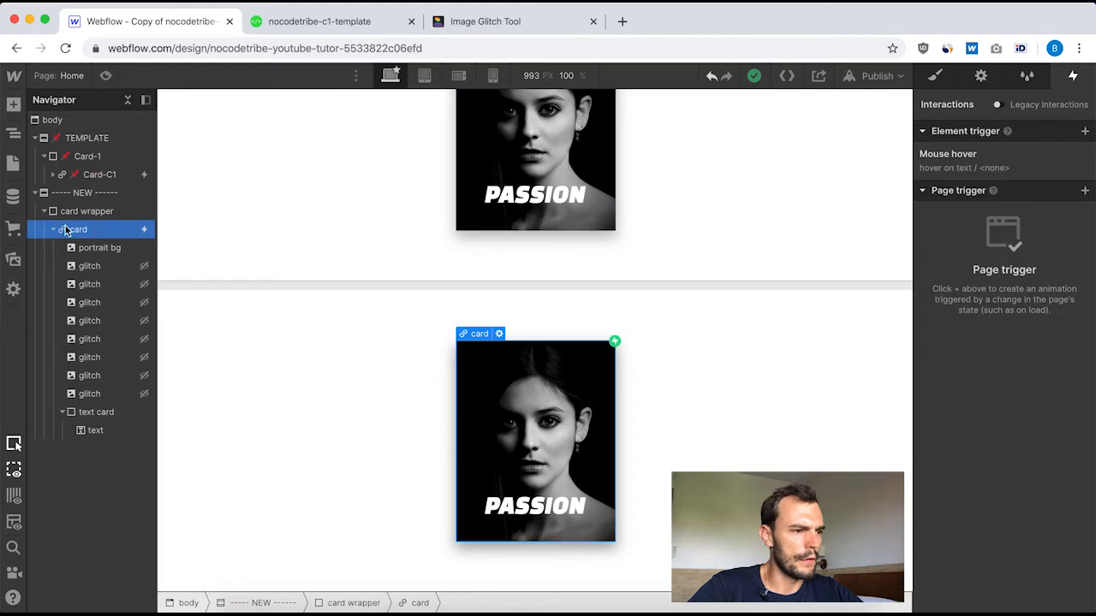
pyautogui.click(967, 155)
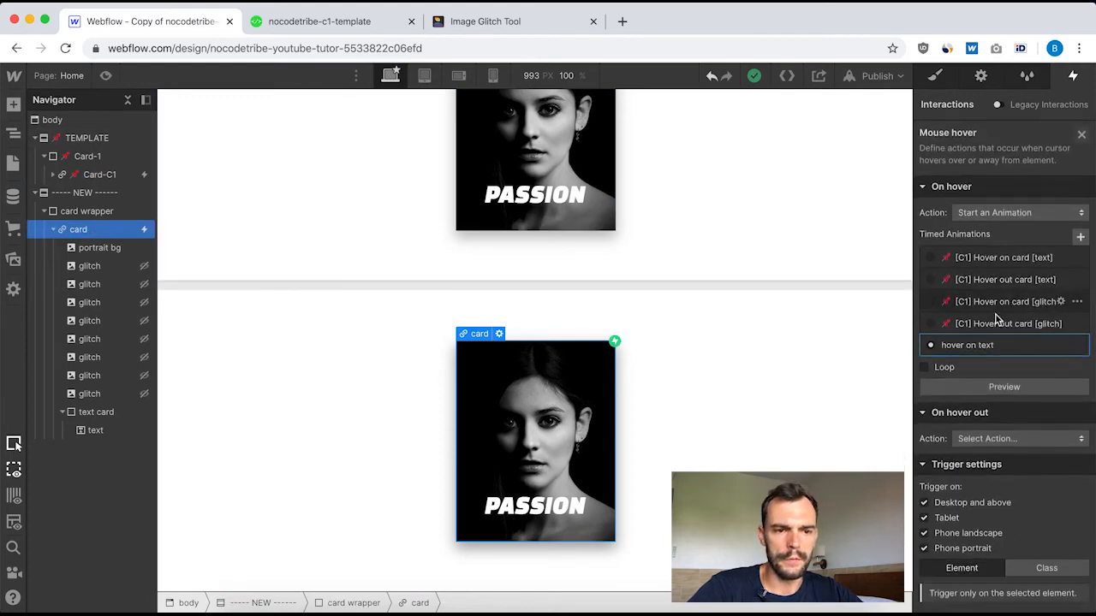
pyautogui.click(977, 342)
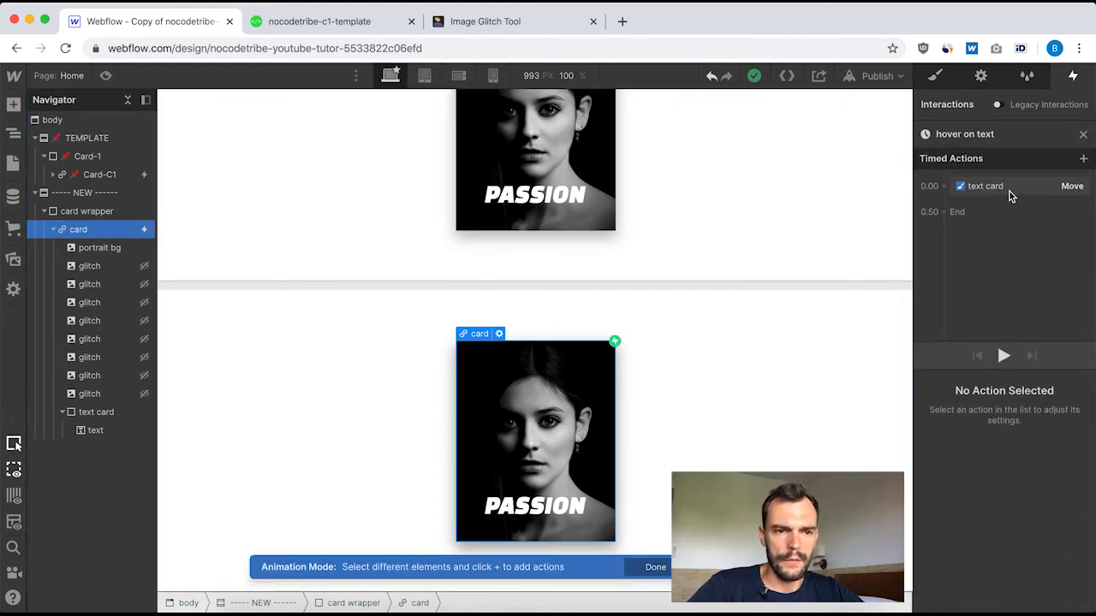
pyautogui.click(1011, 189)
pyautogui.click(1071, 511)
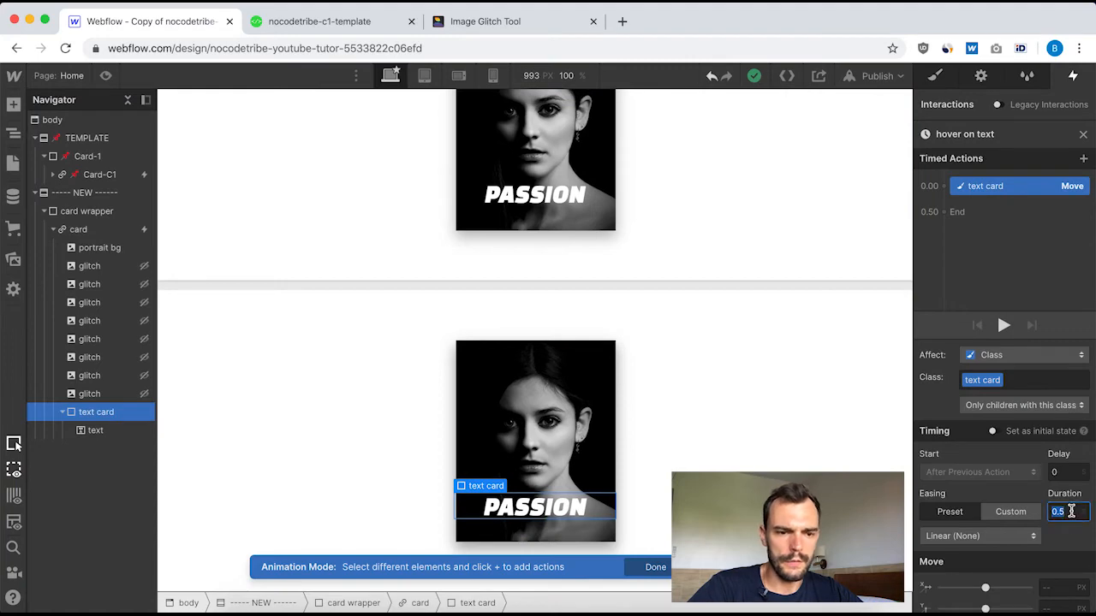
pyautogui.scroll(-1, 1015, 482)
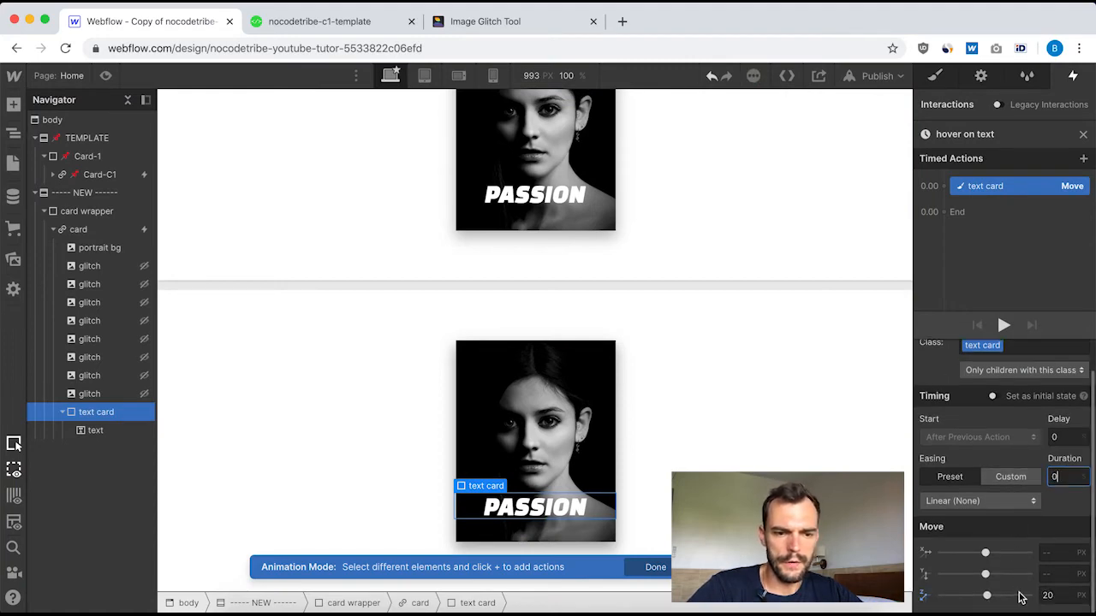
# Add a Scale action for the text card that starts with the previous action, with a 0.6 duration and Ease easing.
pyautogui.click(951, 202)
pyautogui.click(954, 243)
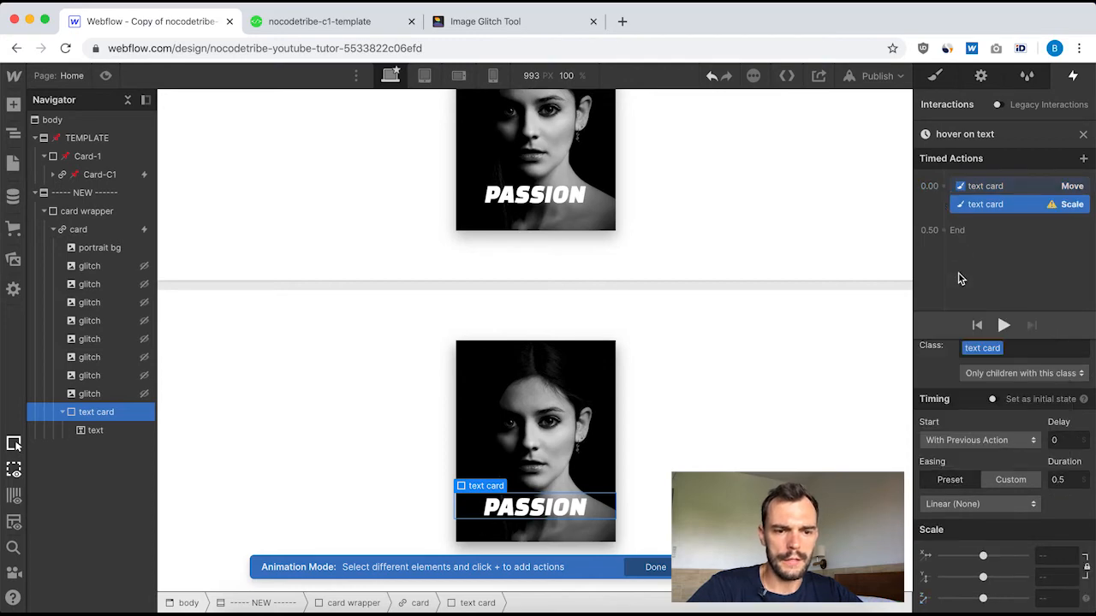
pyautogui.click(1066, 479)
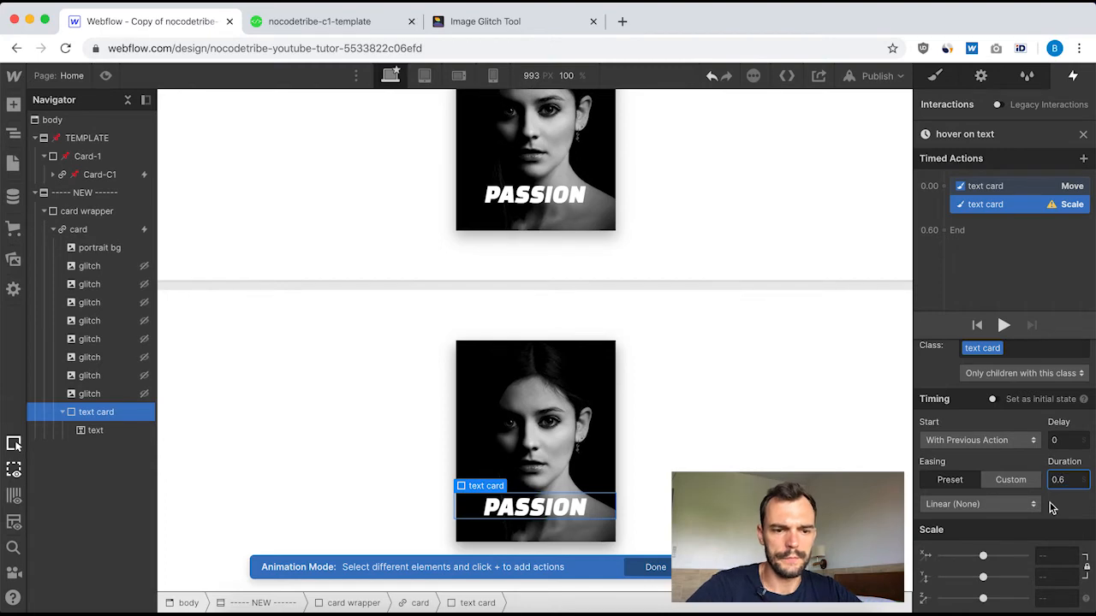
pyautogui.click(1024, 505)
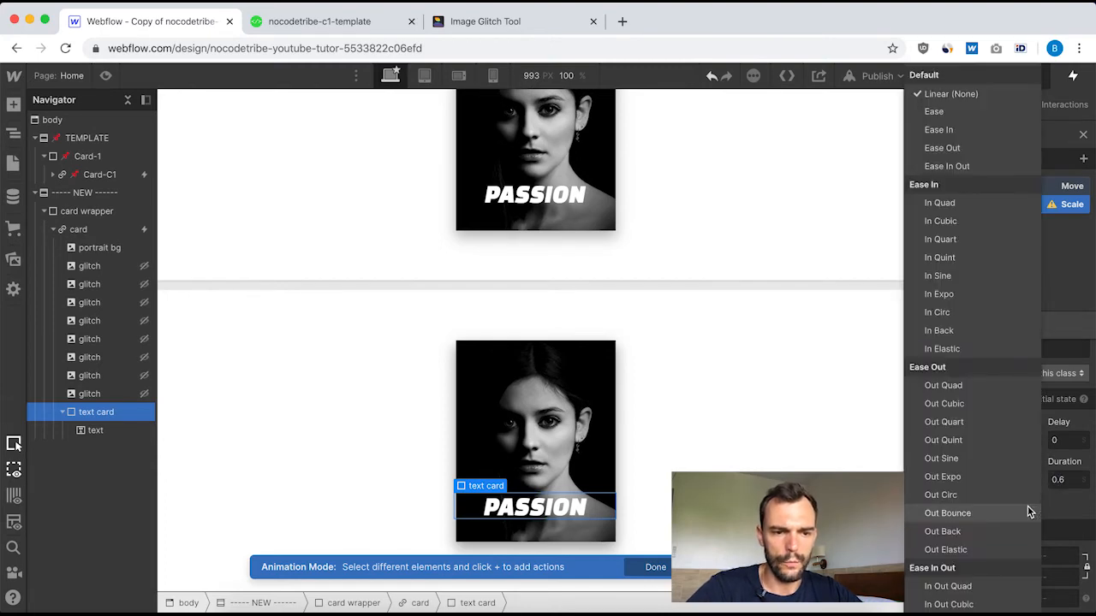
pyautogui.click(942, 112)
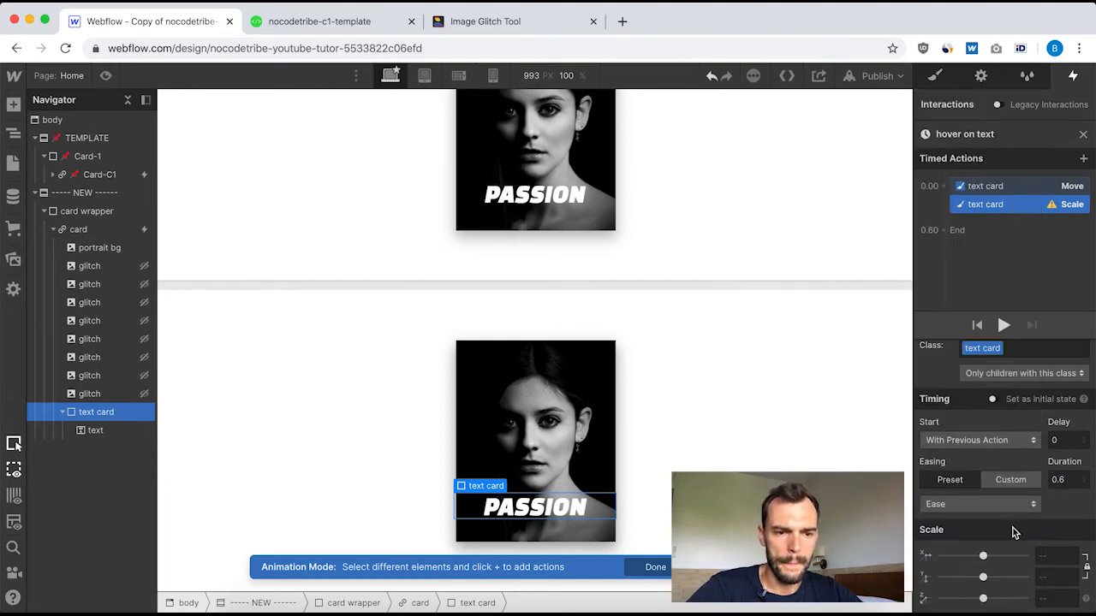
# Set the text card's scale to 1.2 on the X and Y axes and play the animation to preview it.
pyautogui.click(1048, 557)
pyautogui.write('1.2')
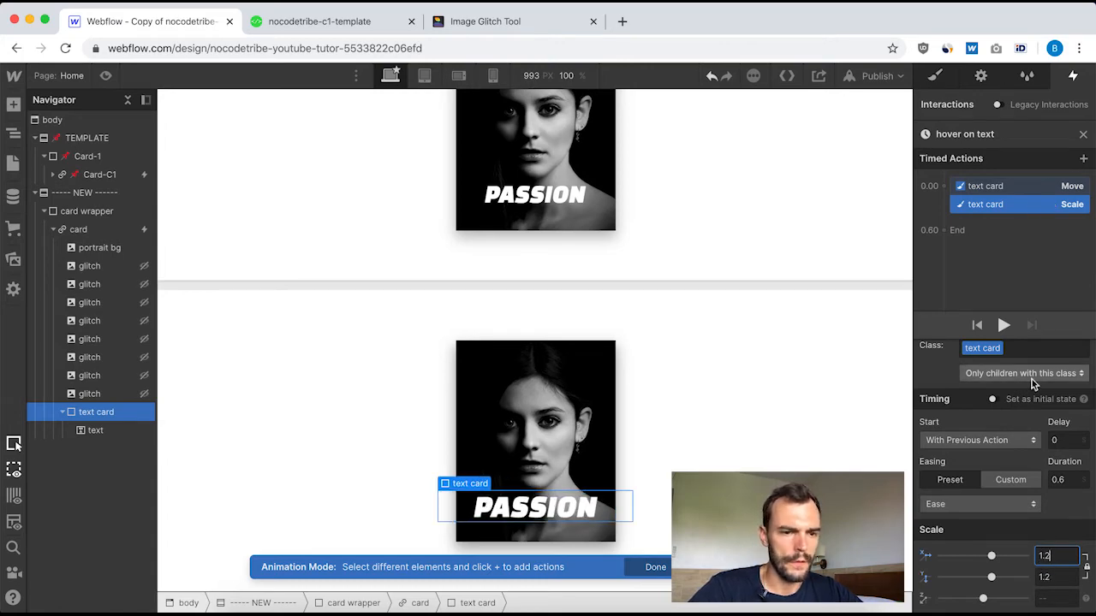
pyautogui.click(1005, 326)
pyautogui.click(1005, 326)
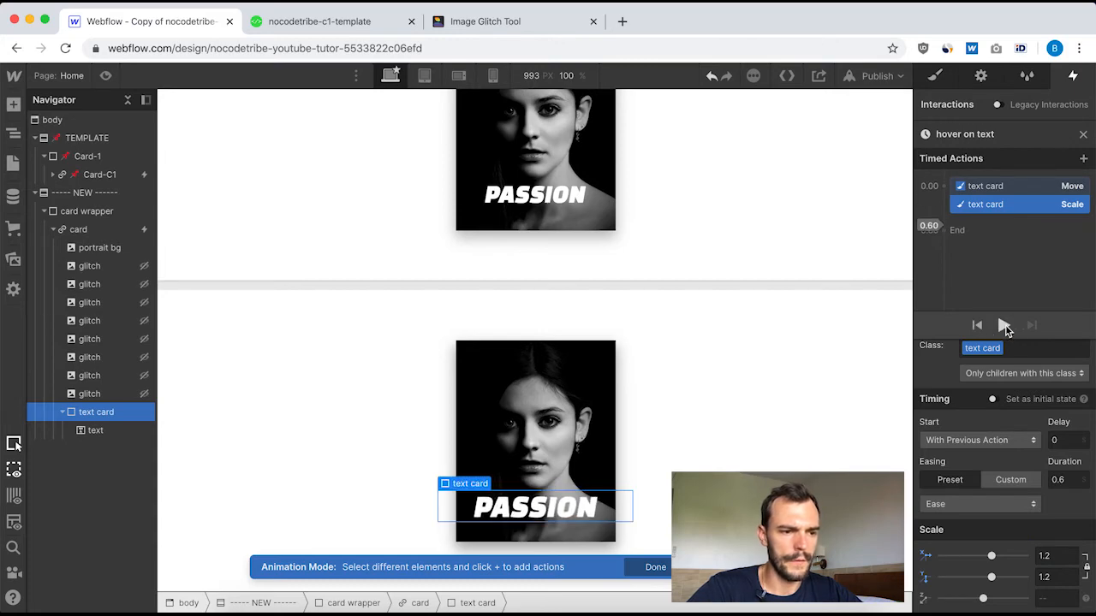
pyautogui.click(1006, 326)
pyautogui.click(1005, 327)
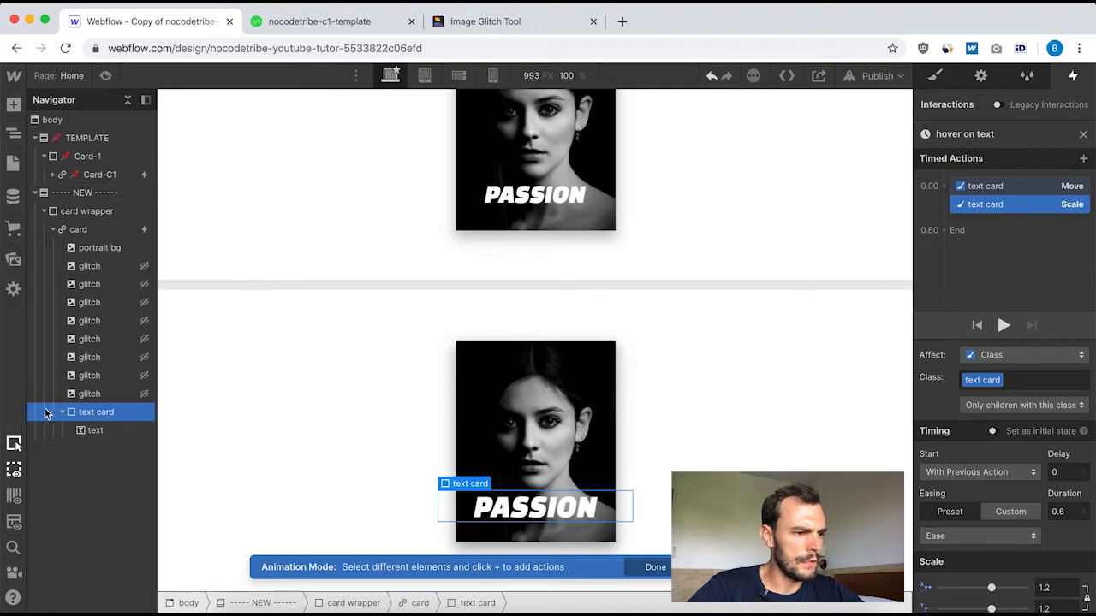
# Close the "hover on text" animation and set the new card's hover-out action to Start an Animation.
pyautogui.click(1084, 136)
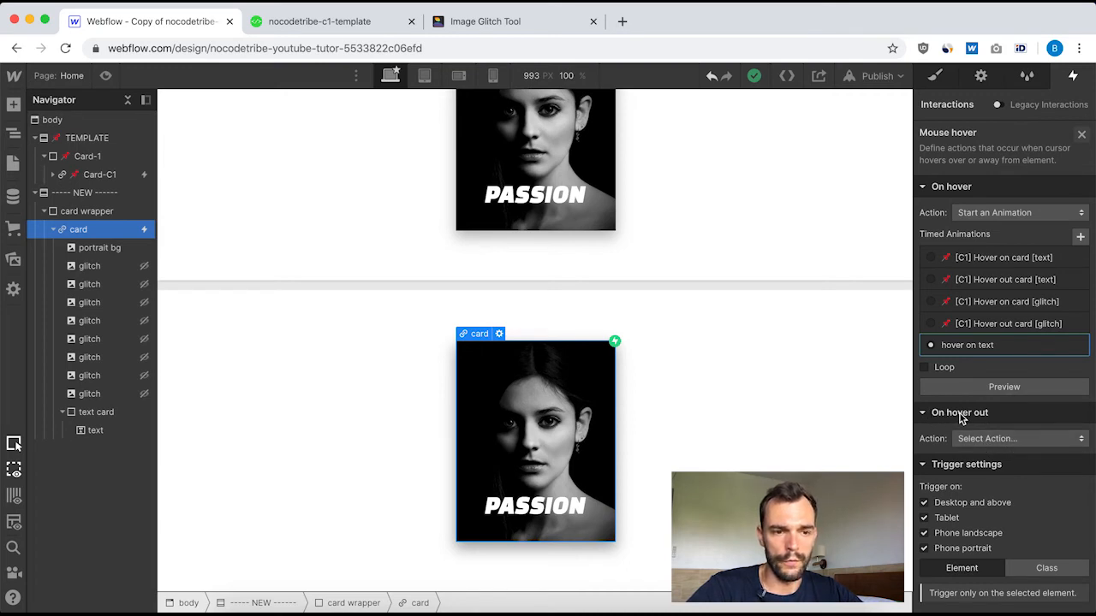
pyautogui.click(1030, 442)
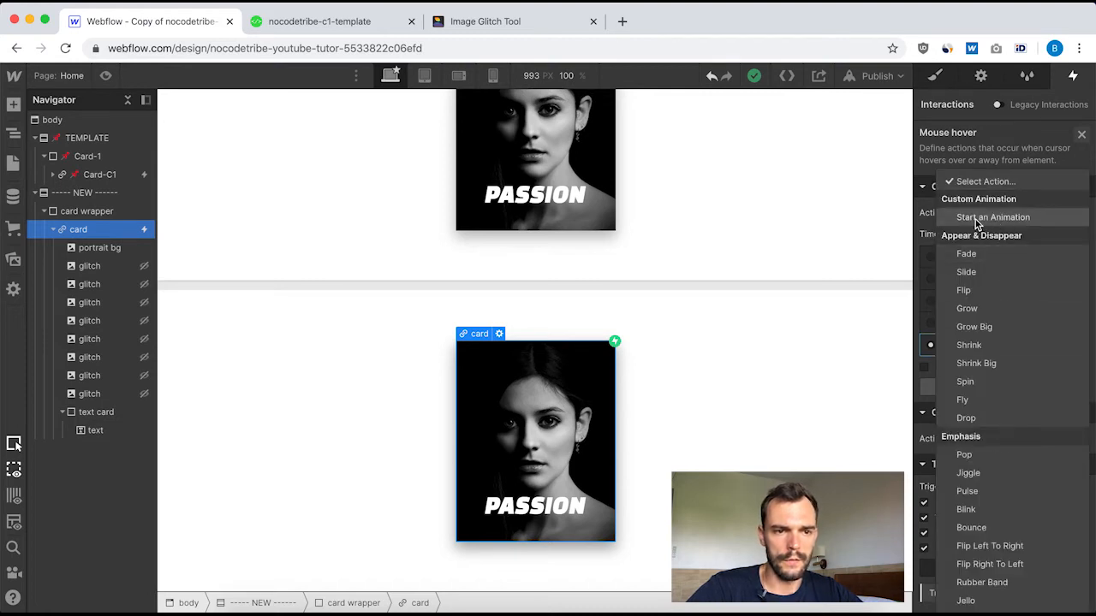
pyautogui.click(996, 218)
pyautogui.scroll(-2, 1044, 480)
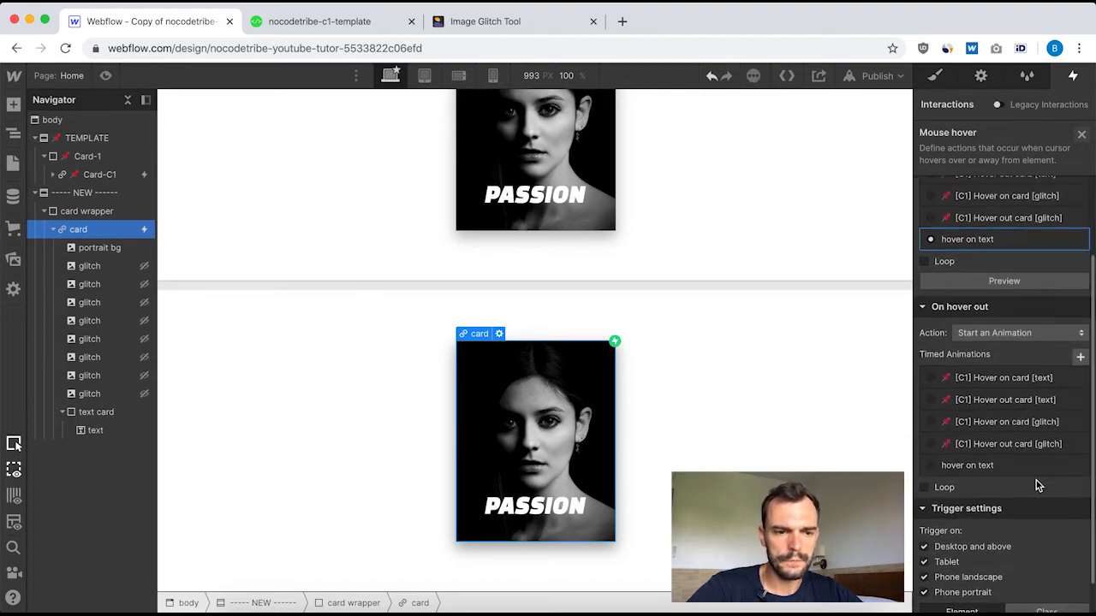
# Duplicate the "hover on text" animation and assign the copy as the card's hover-out animation.
pyautogui.click(1077, 467)
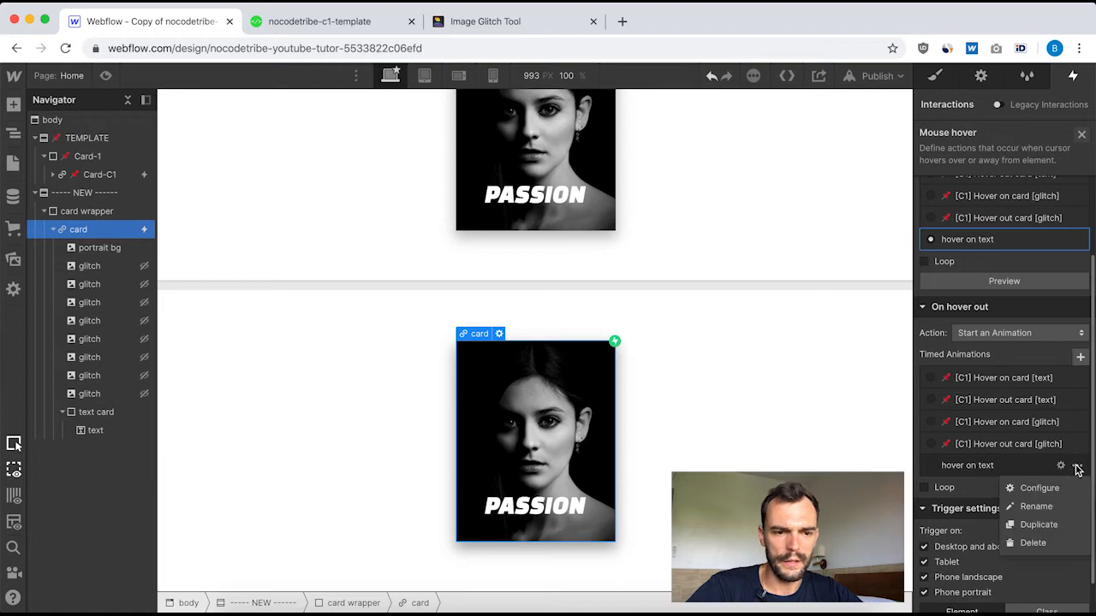
pyautogui.click(1049, 524)
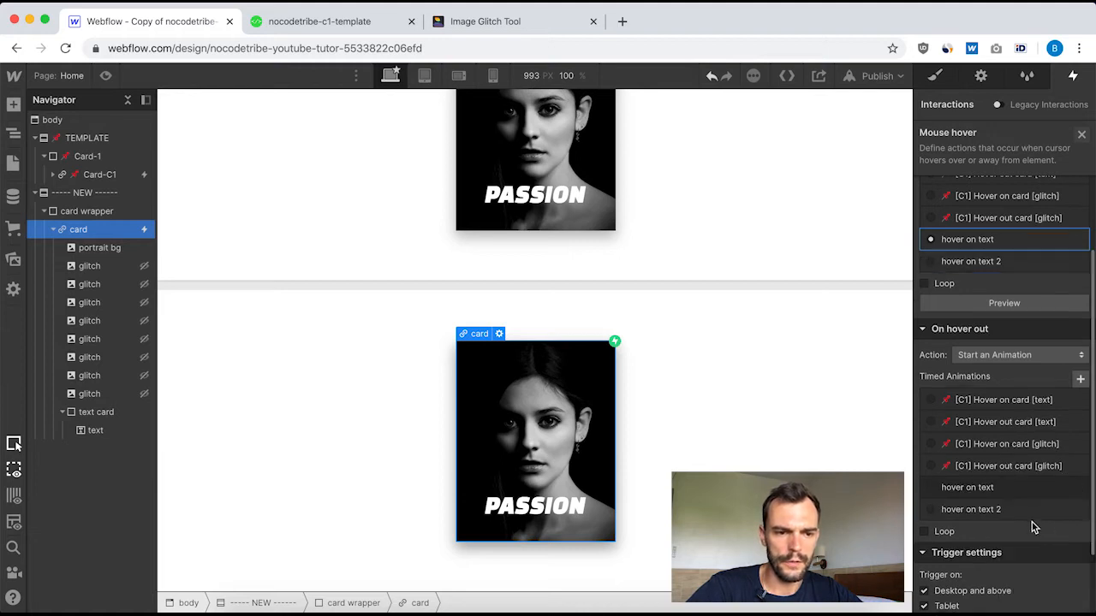
pyautogui.click(989, 511)
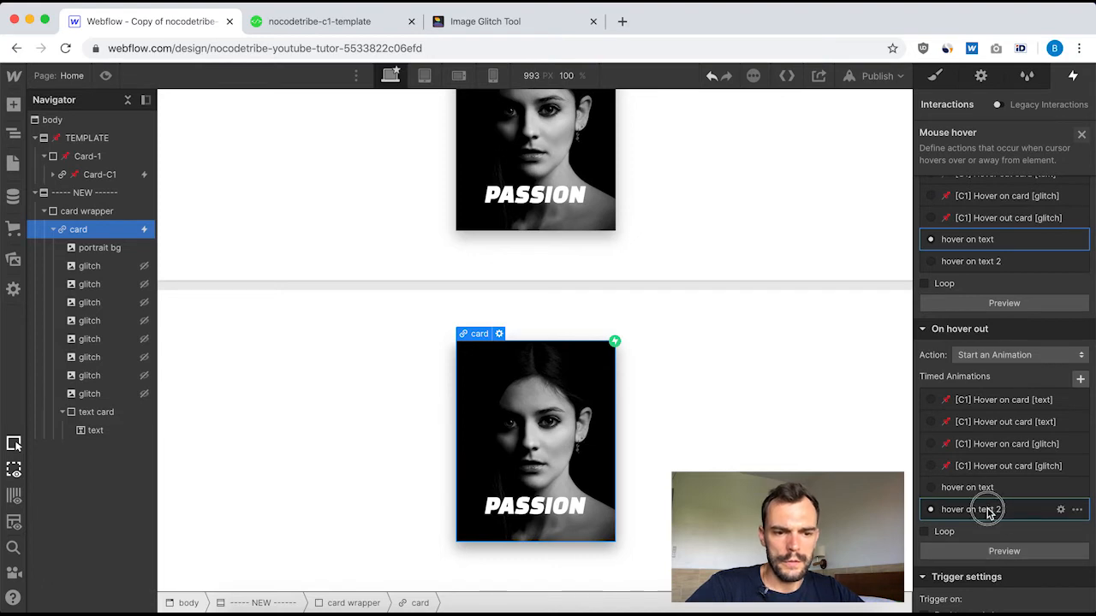
# Open the duplicated animation and rename it "hover out text".
pyautogui.click(988, 509)
pyautogui.tripleClick(980, 133)
pyautogui.click(971, 135)
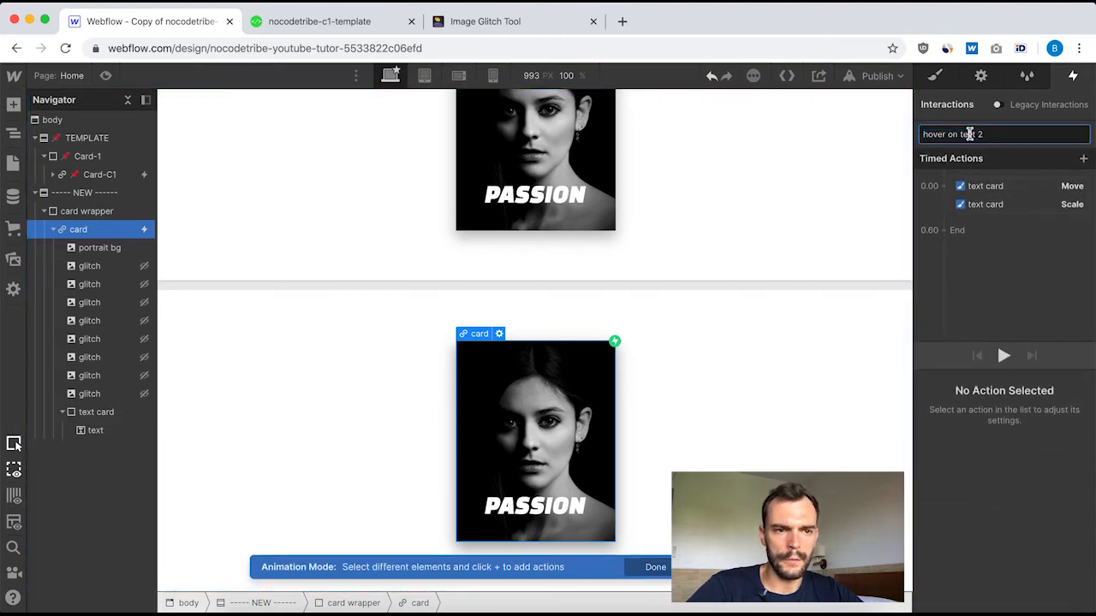
pyautogui.moveTo(949, 135); pyautogui.dragTo(998, 134)
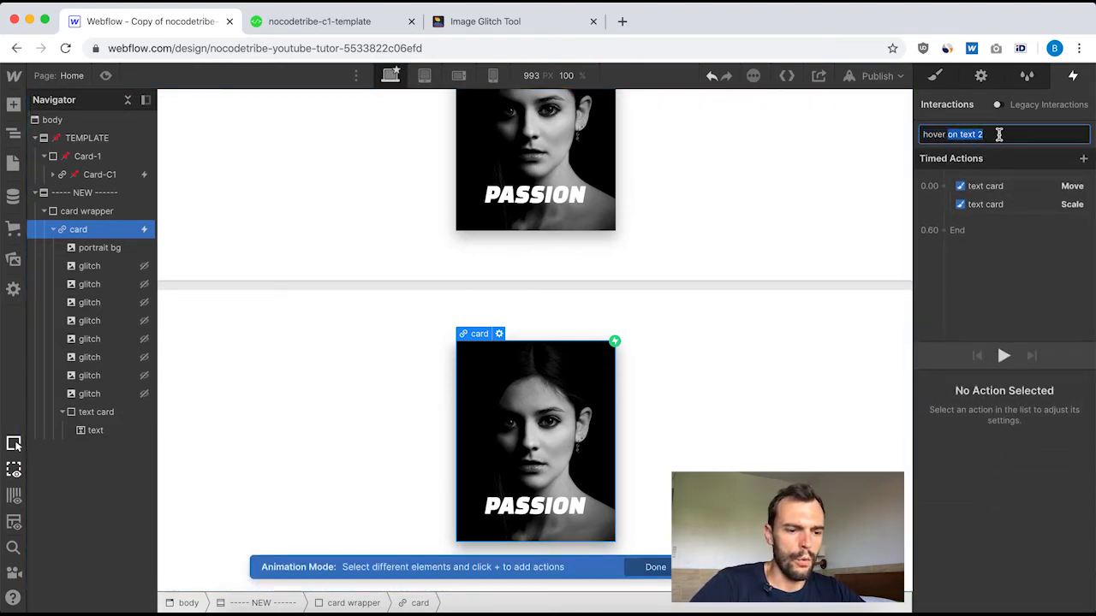
pyautogui.write('out')
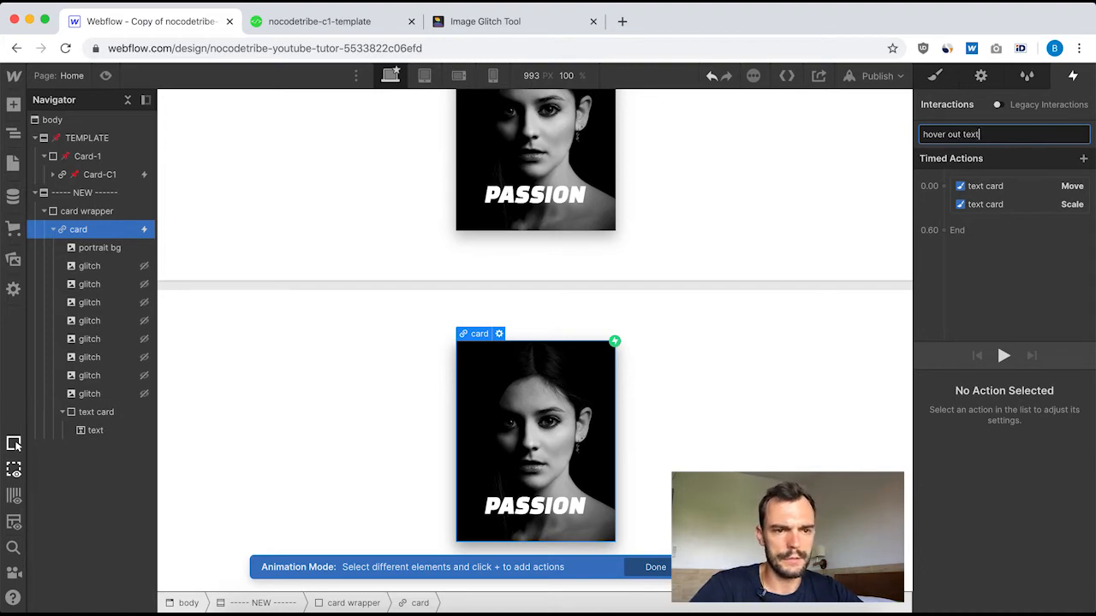
pyautogui.press('Return')
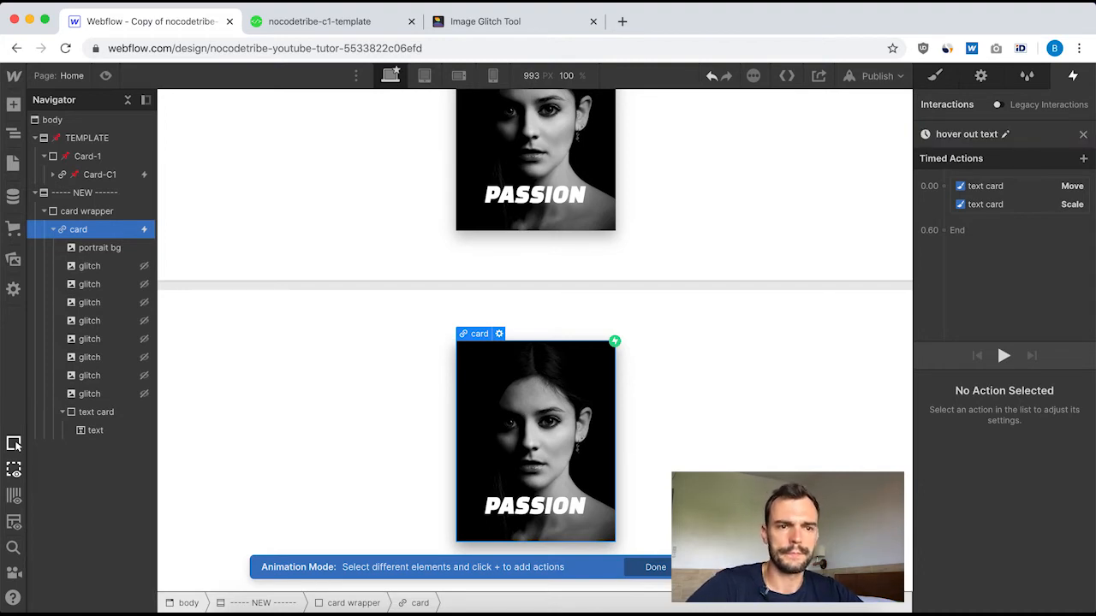
# In "hover out text", set the text card's Z move to 0 px and its X and Y scale to 1.
pyautogui.click(1007, 188)
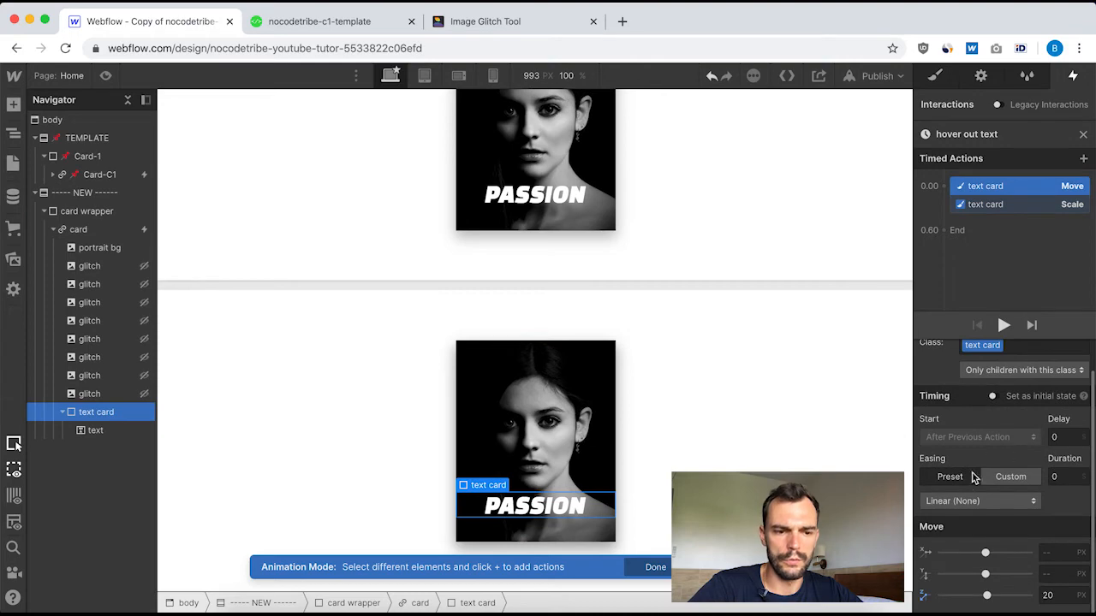
pyautogui.click(1059, 600)
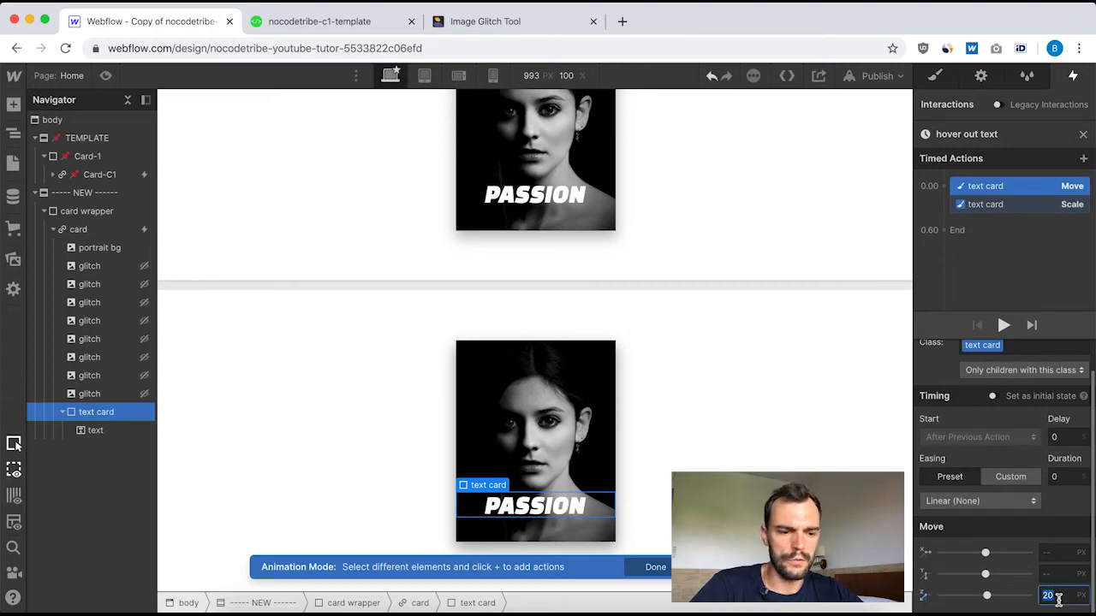
pyautogui.write('0')
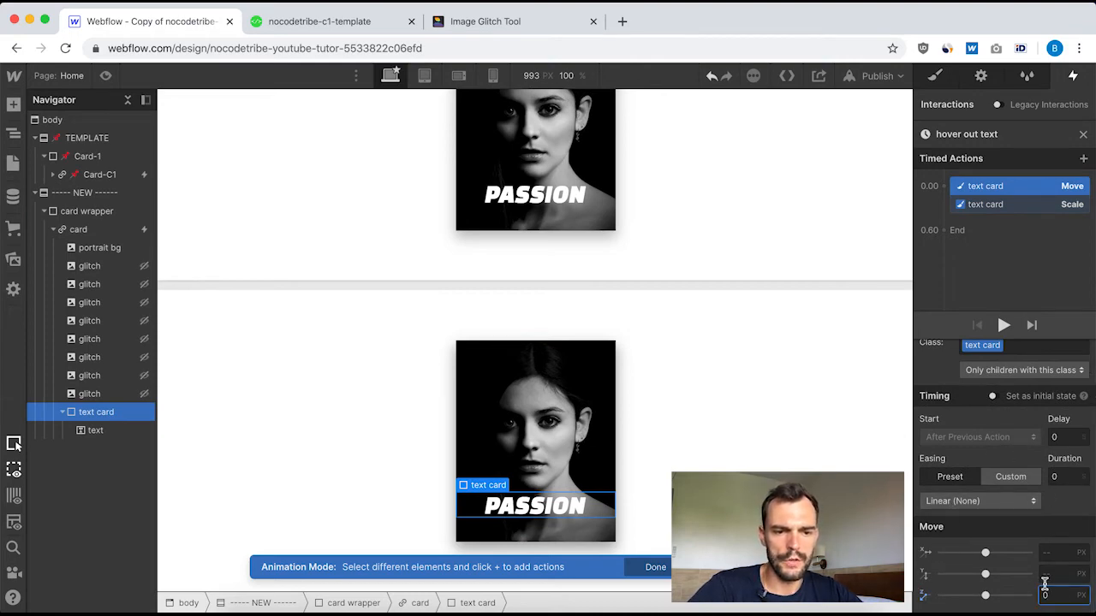
pyautogui.click(1002, 204)
pyautogui.click(1054, 556)
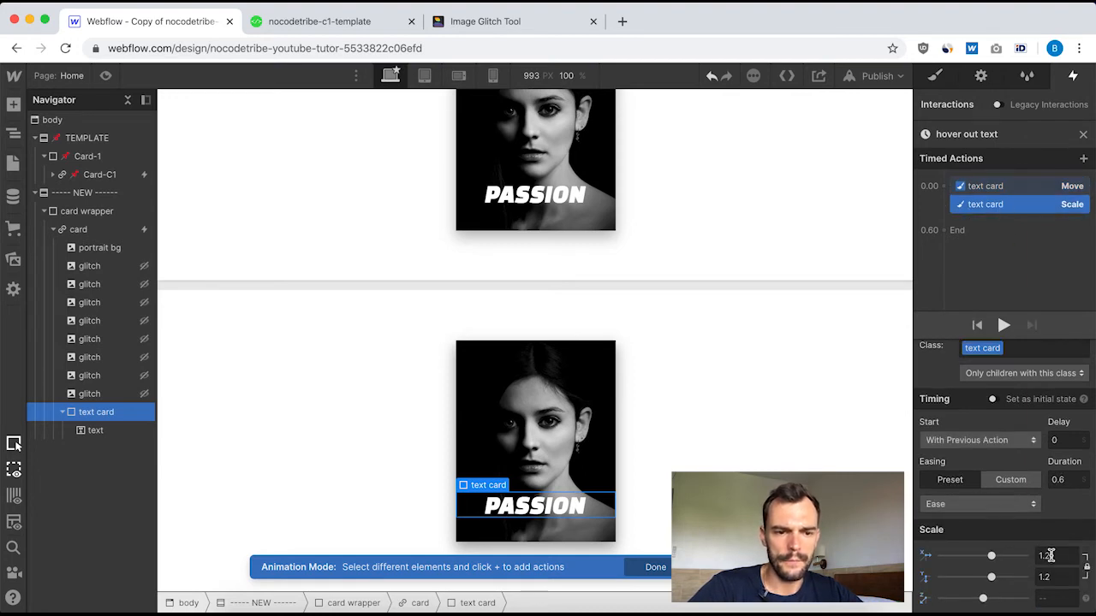
pyautogui.write('1')
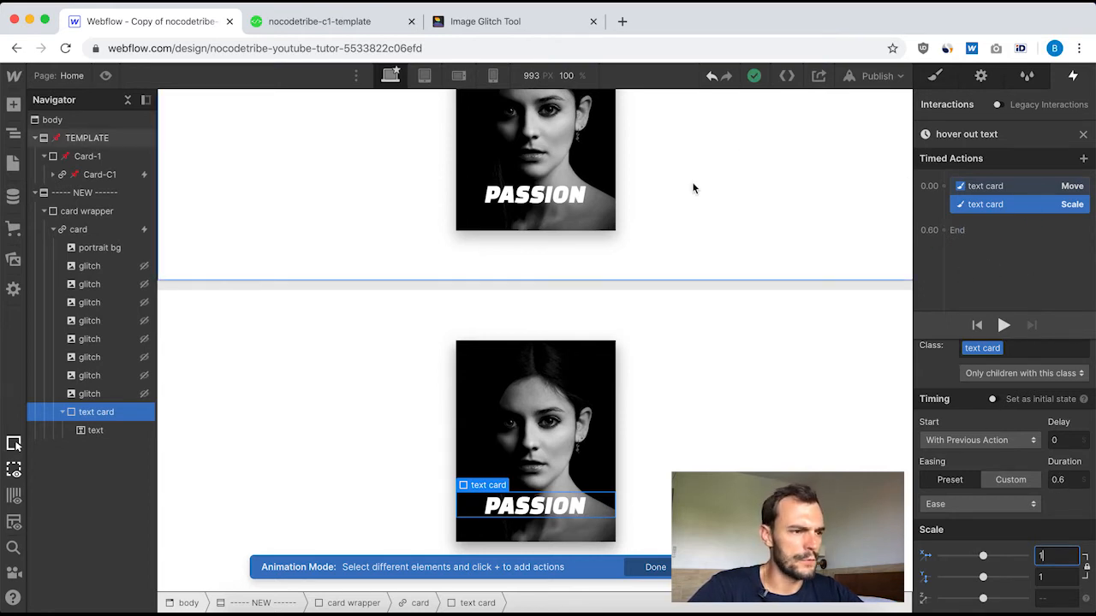
pyautogui.click(1083, 137)
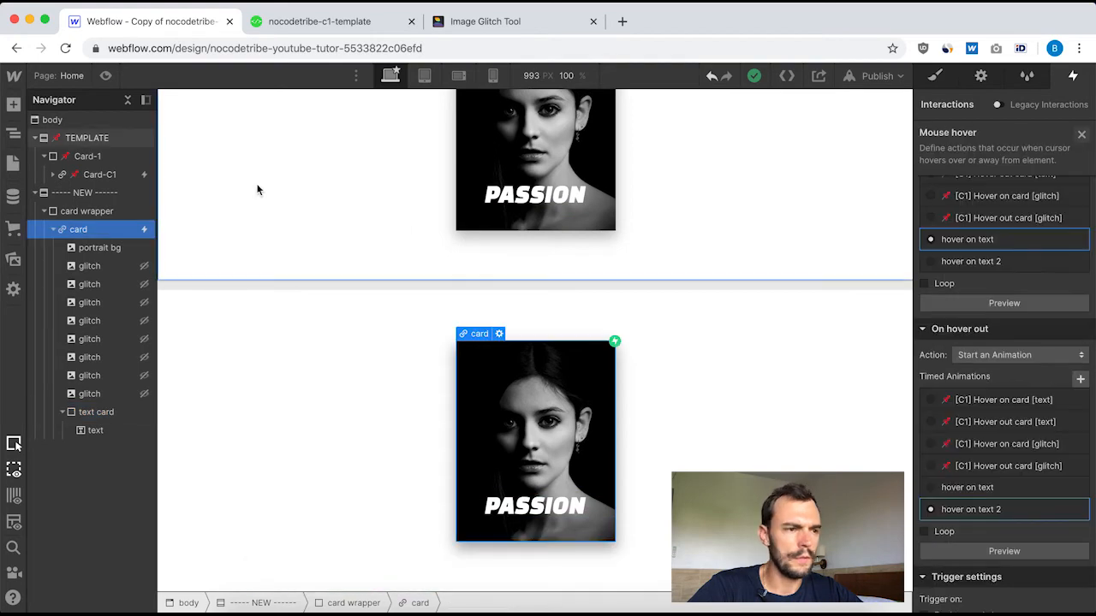
# Review the timing and values of the Scale and Move actions in template Card-C1's text hover-out animation.
pyautogui.click(95, 175)
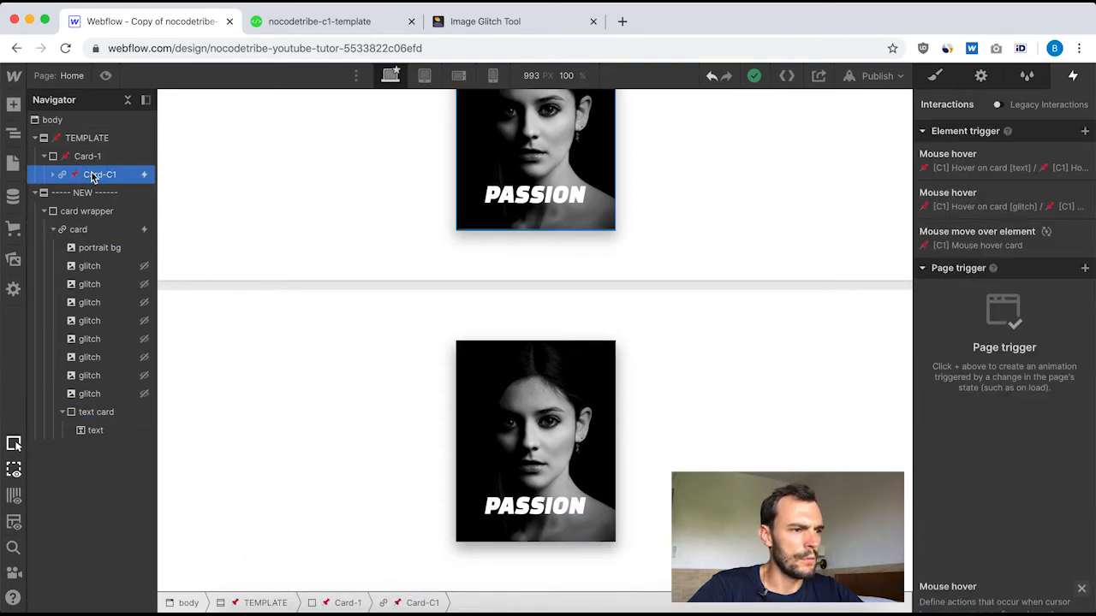
pyautogui.click(952, 156)
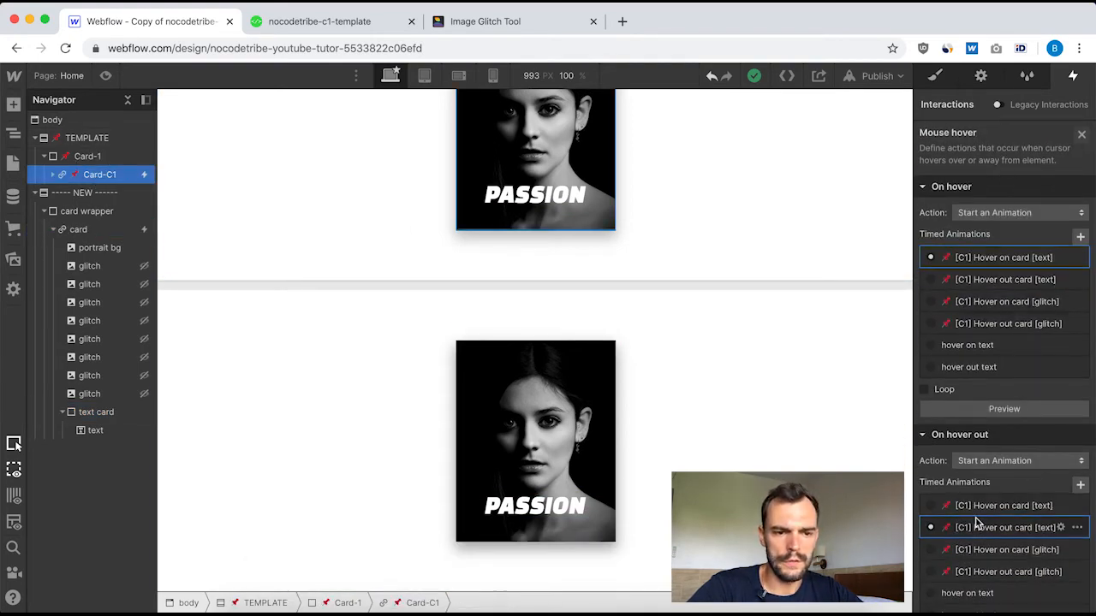
pyautogui.click(1060, 527)
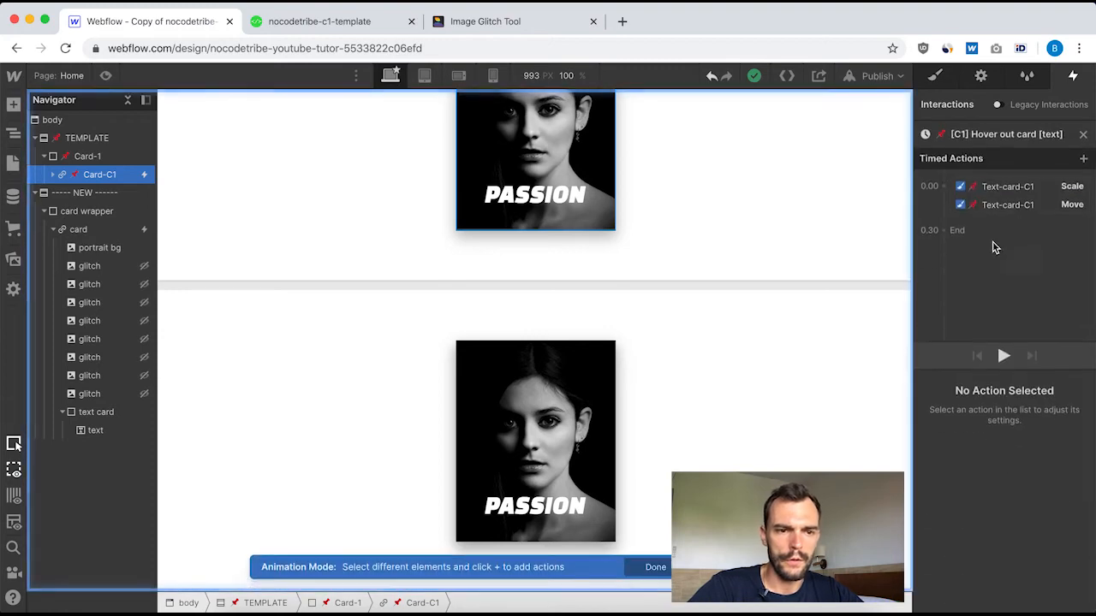
pyautogui.click(993, 188)
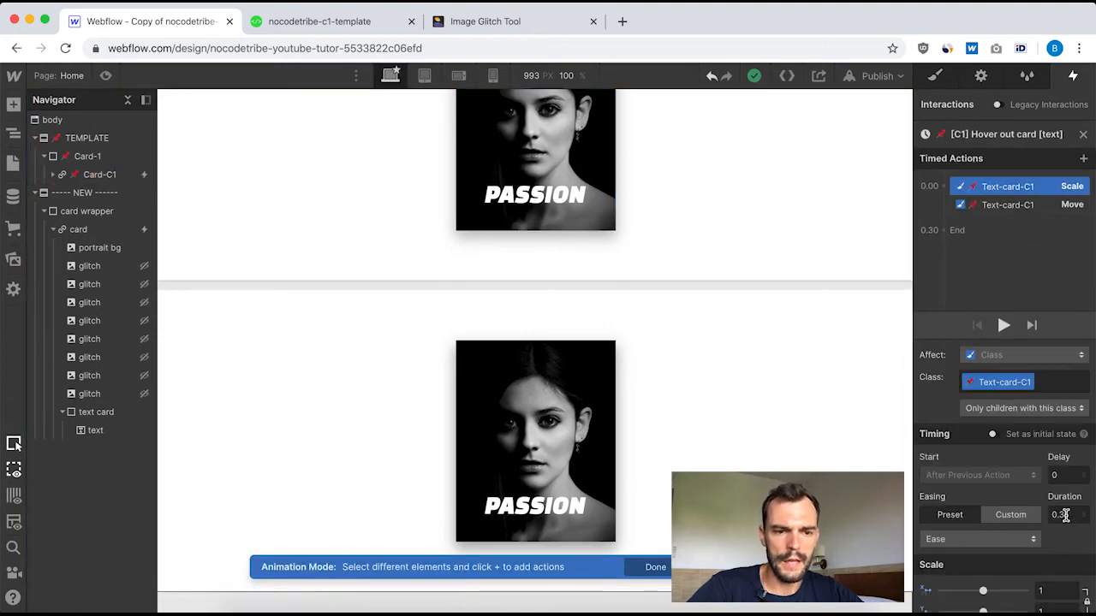
pyautogui.scroll(-1, 1021, 533)
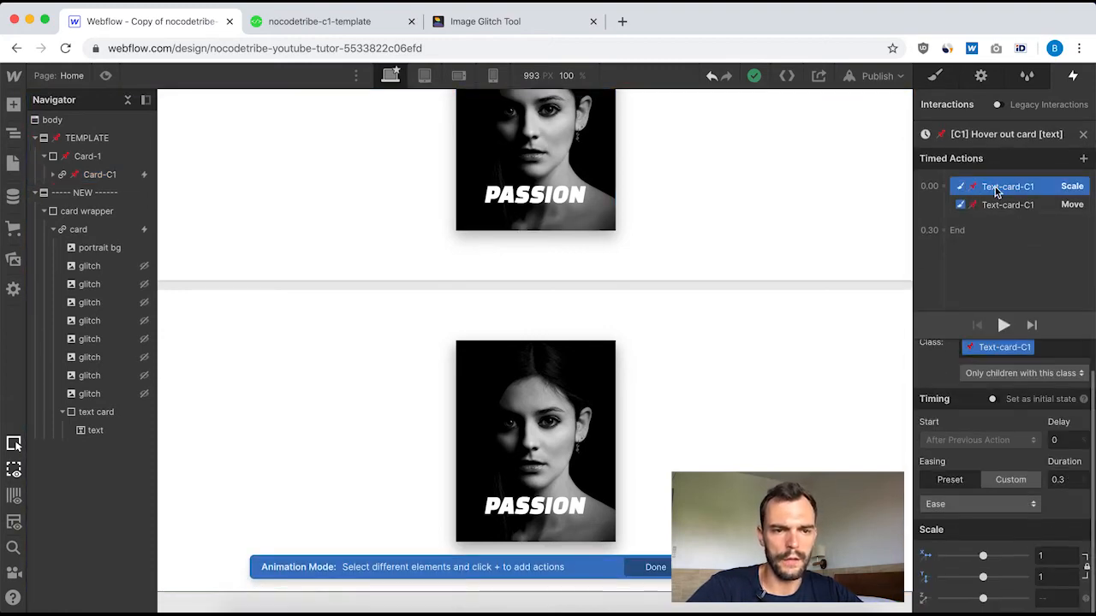
pyautogui.click(1018, 206)
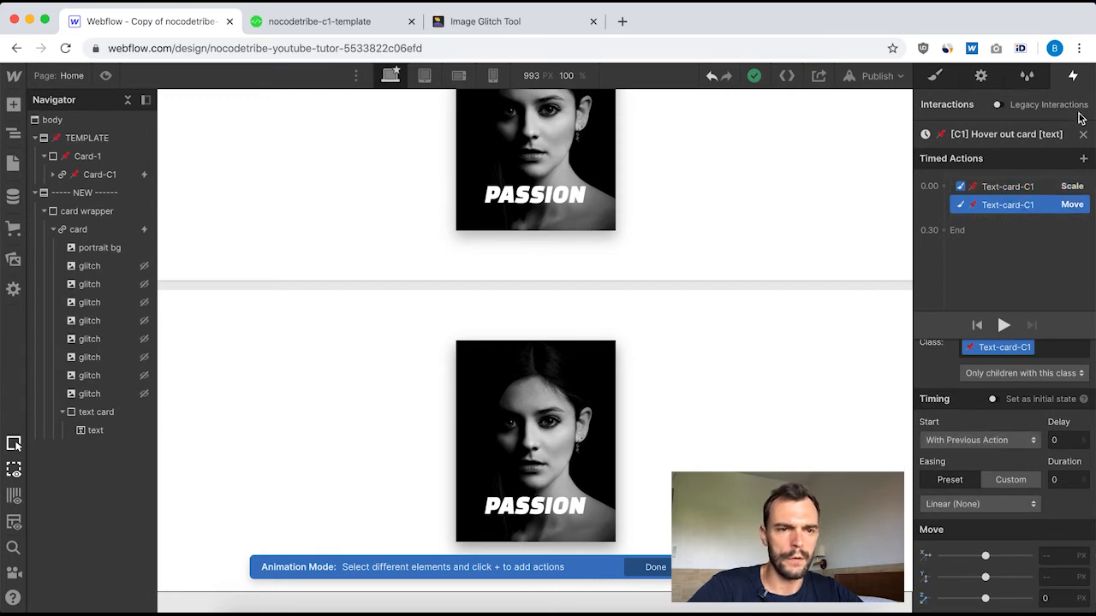
pyautogui.click(1083, 135)
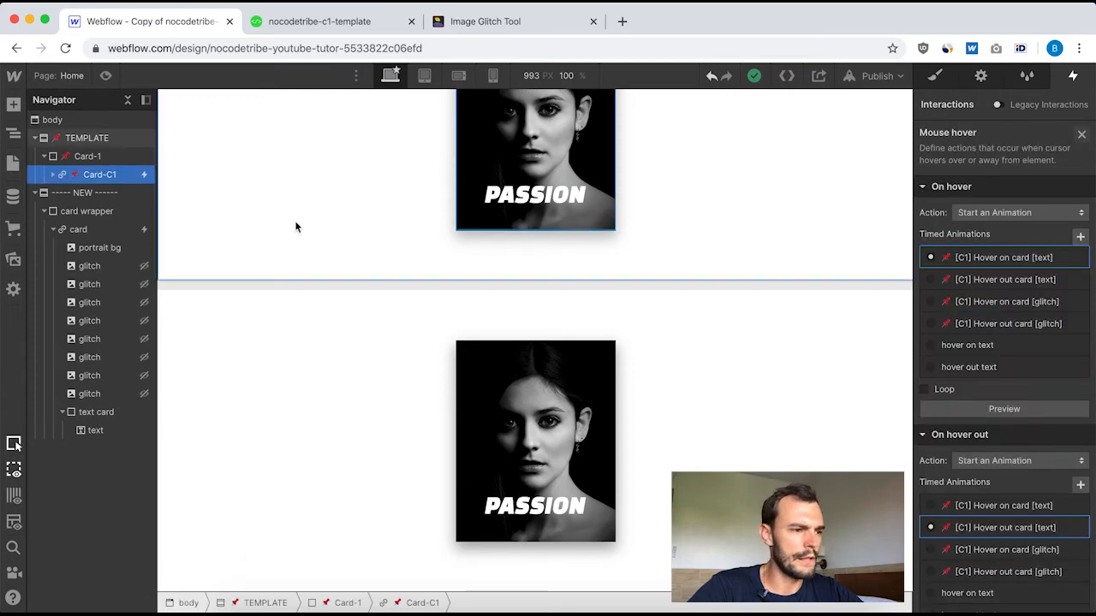
# Reopen the new card's "hover out text" animation and set its Scale action's duration to 0.3.
pyautogui.click(85, 211)
pyautogui.click(91, 229)
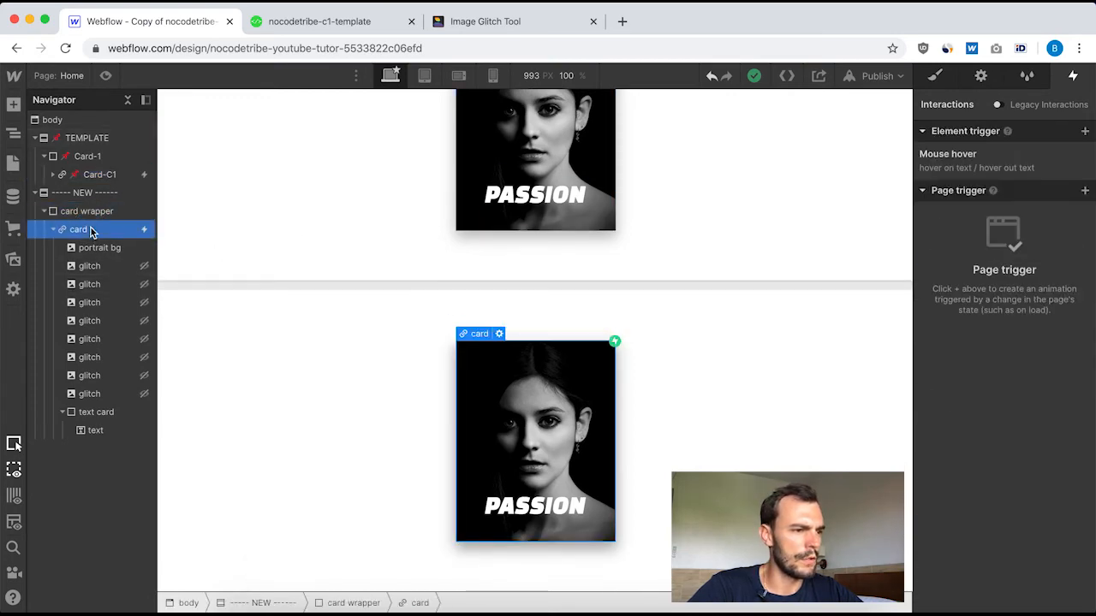
pyautogui.click(996, 154)
pyautogui.scroll(-4, 966, 481)
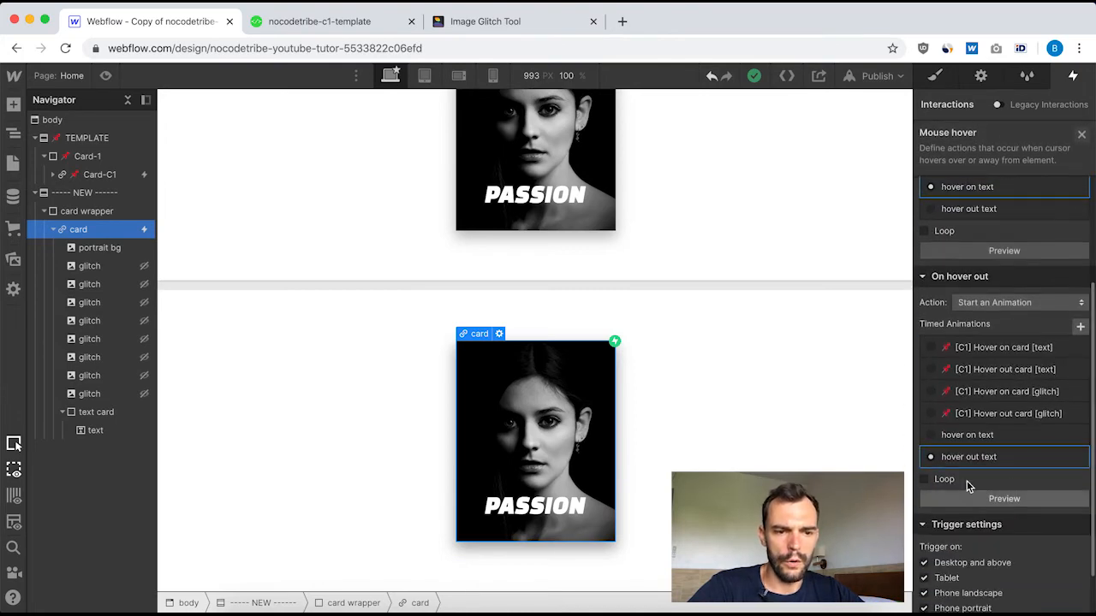
pyautogui.click(976, 457)
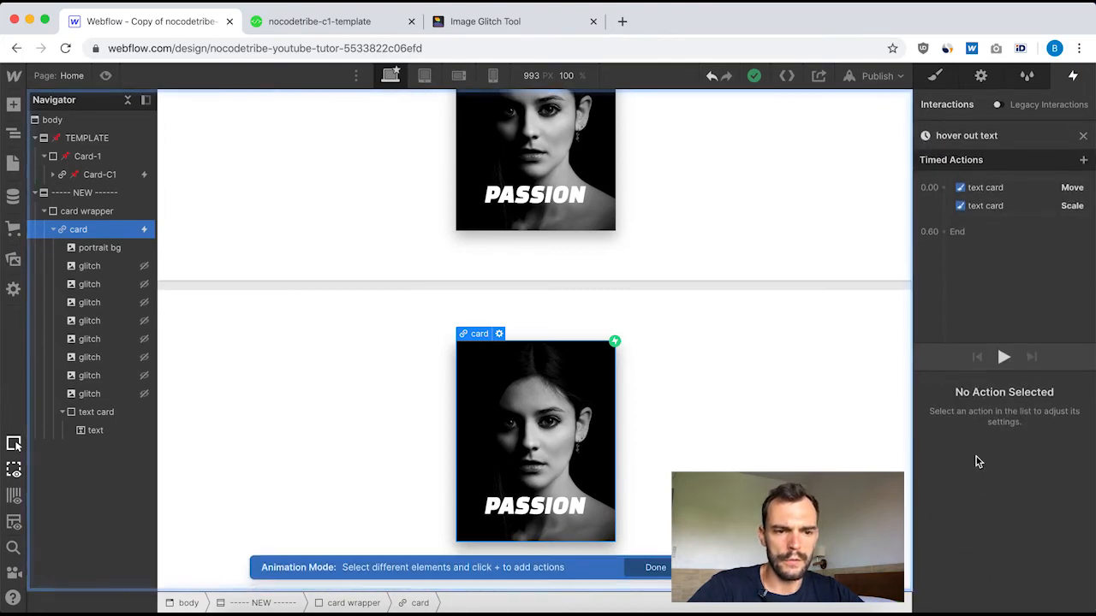
pyautogui.click(1015, 195)
pyautogui.click(1016, 207)
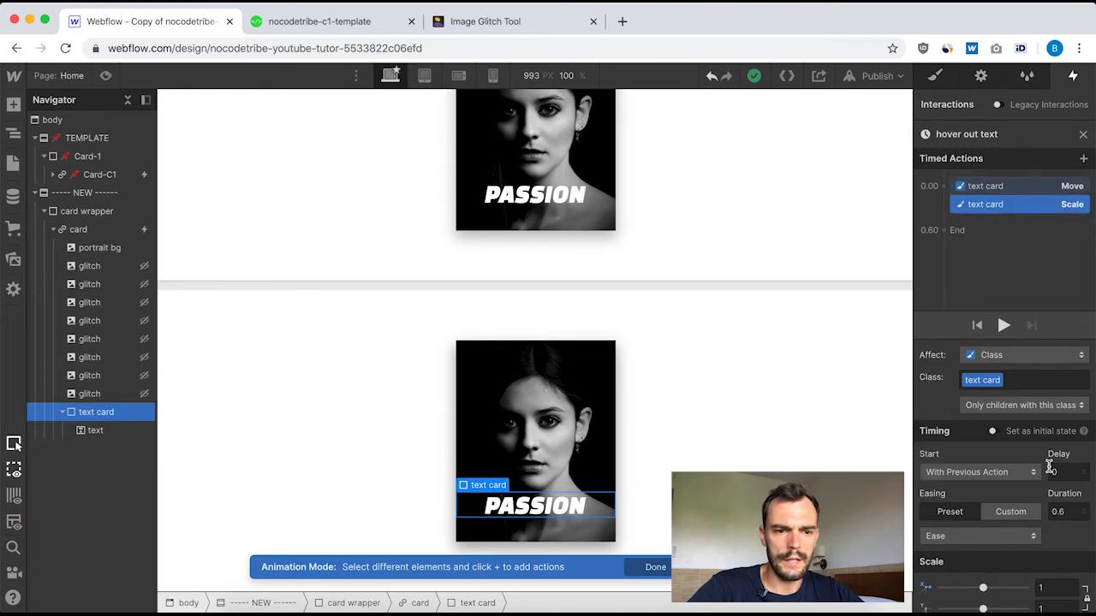
pyautogui.click(1068, 512)
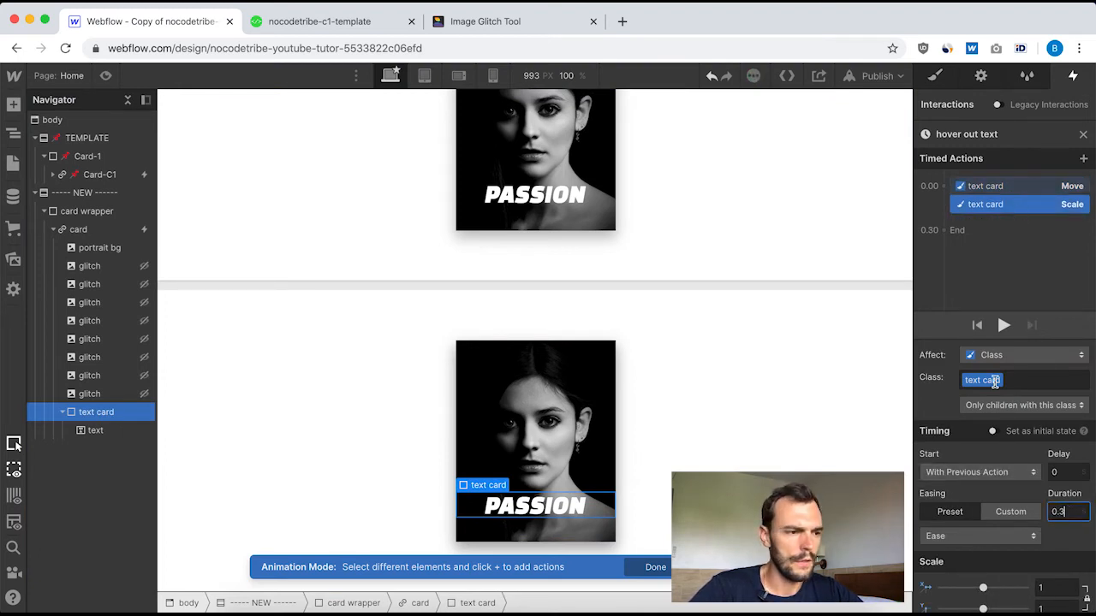
pyautogui.scroll(-1, 986, 465)
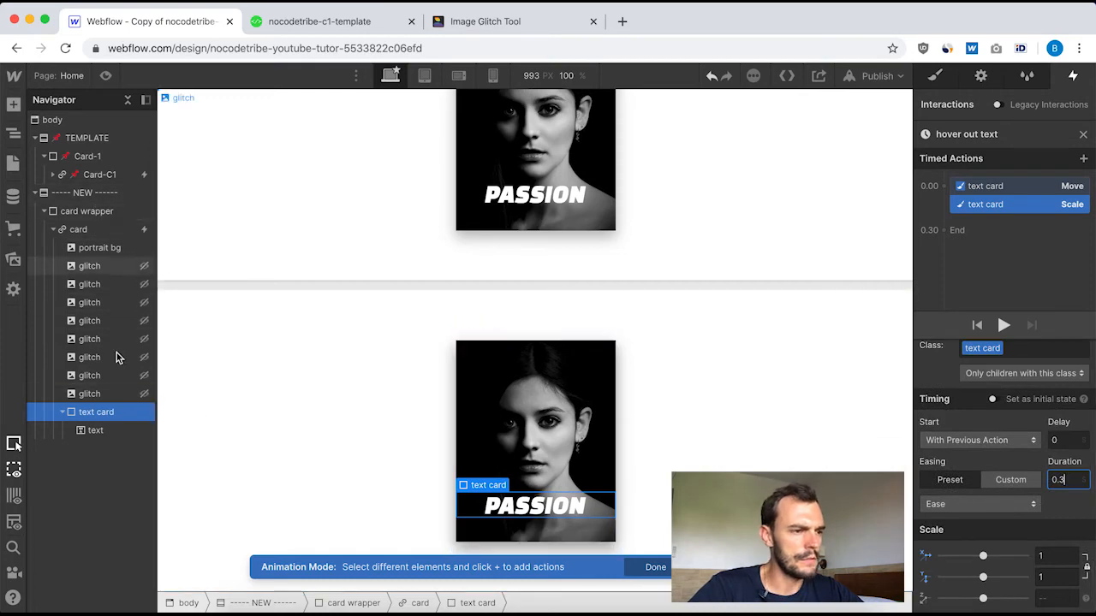
pyautogui.click(1082, 134)
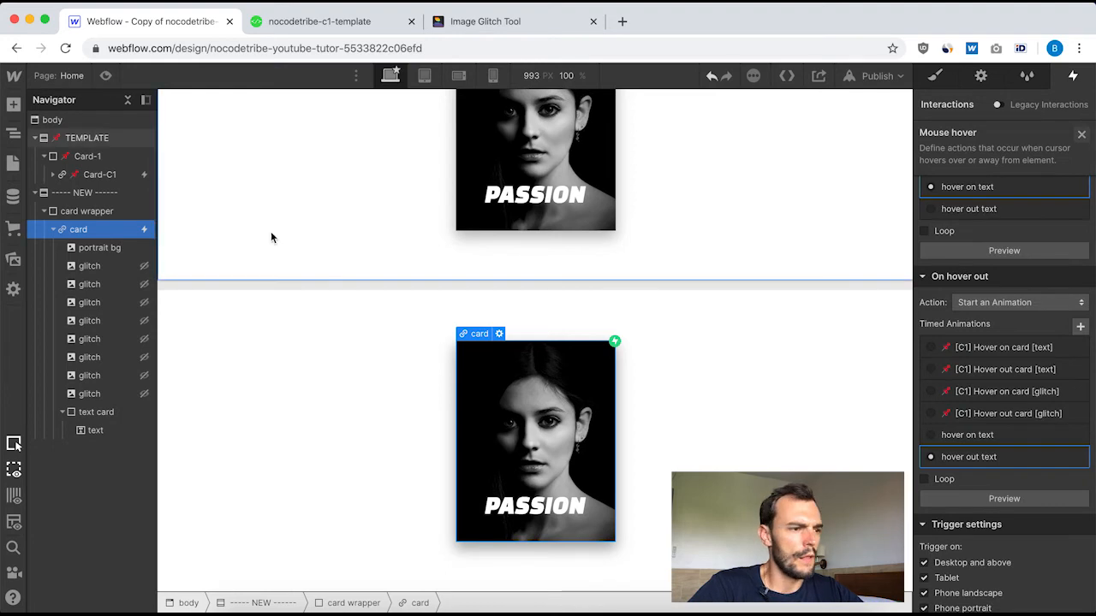
# Review the timed Hide/Show actions in template Card-C1's "[C1] Hover on card [glitch]" animation.
pyautogui.click(92, 175)
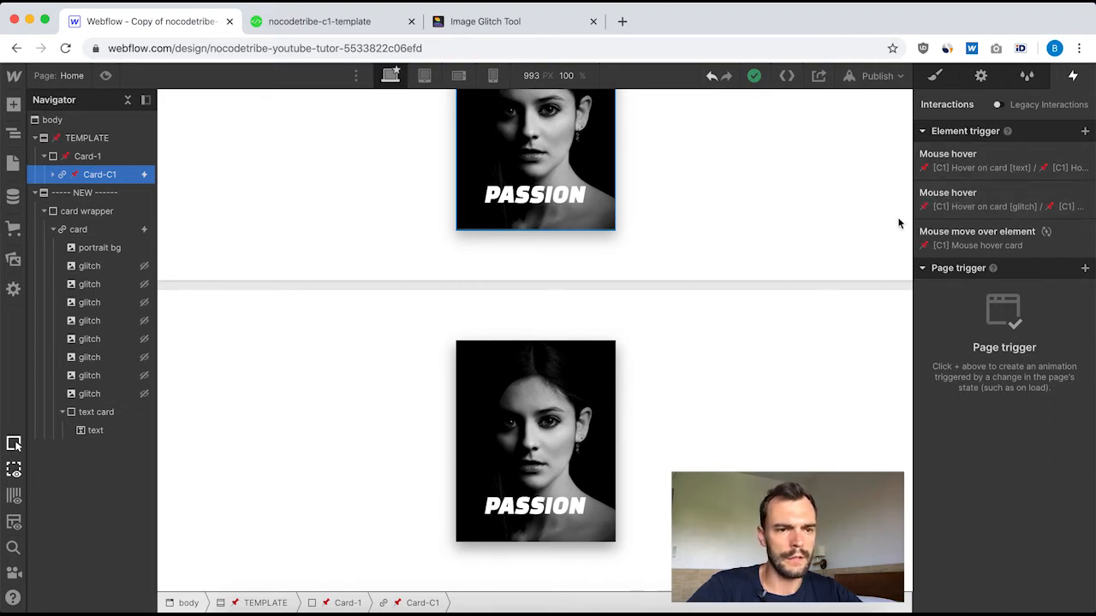
pyautogui.click(972, 203)
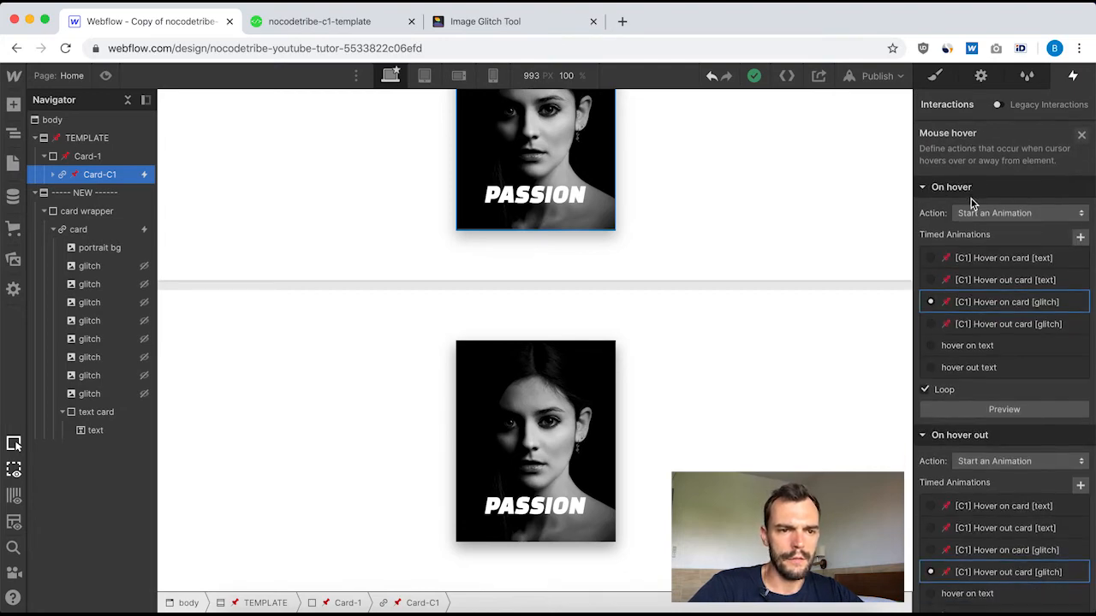
pyautogui.click(996, 303)
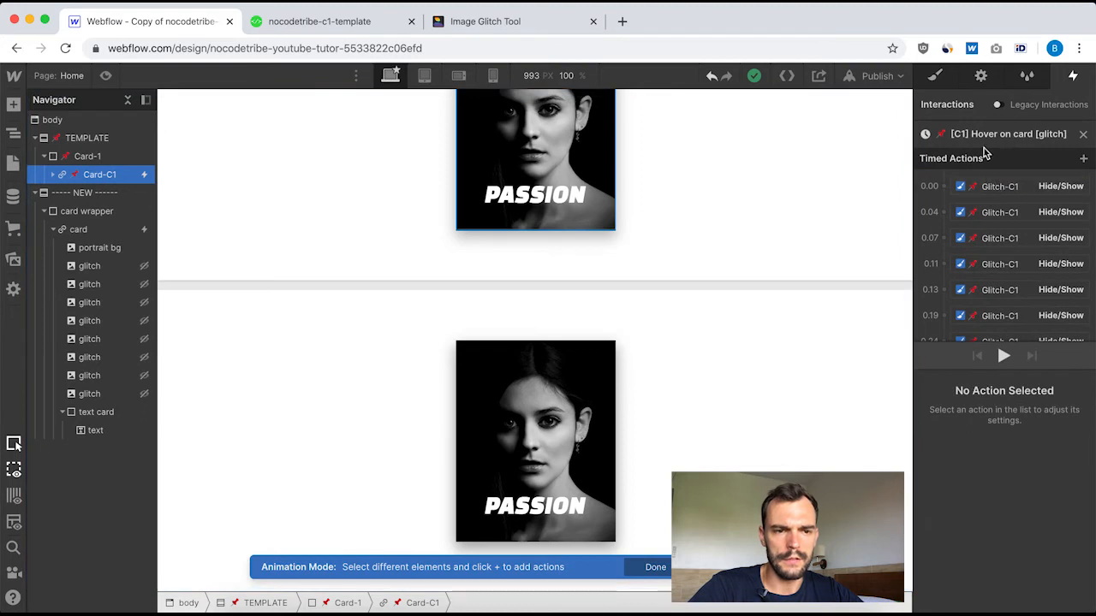
pyautogui.scroll(-3, 1001, 248)
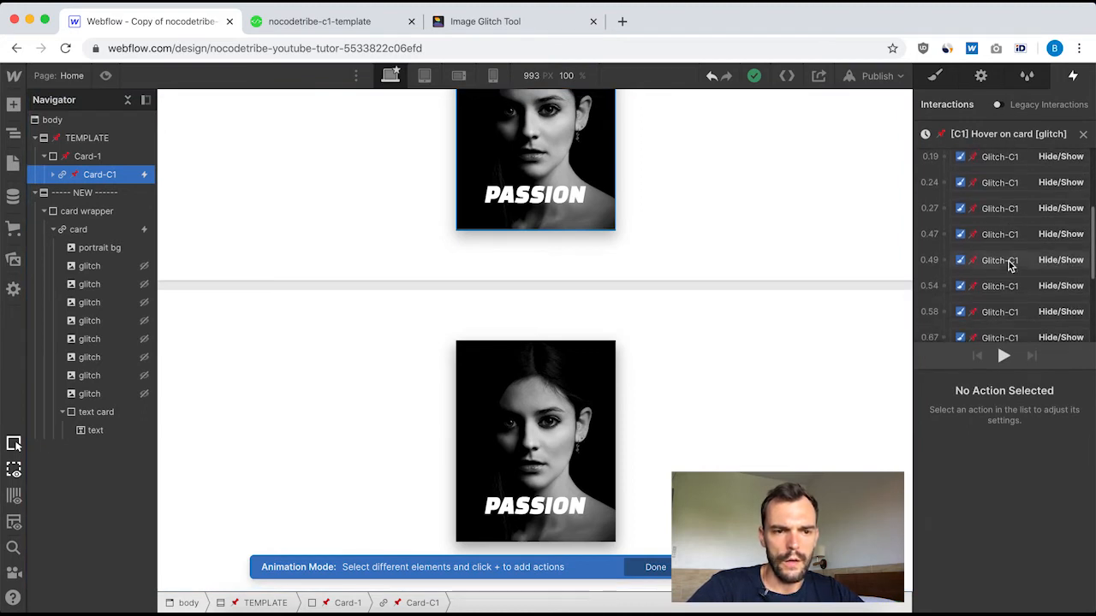
pyautogui.scroll(-3, 1008, 263)
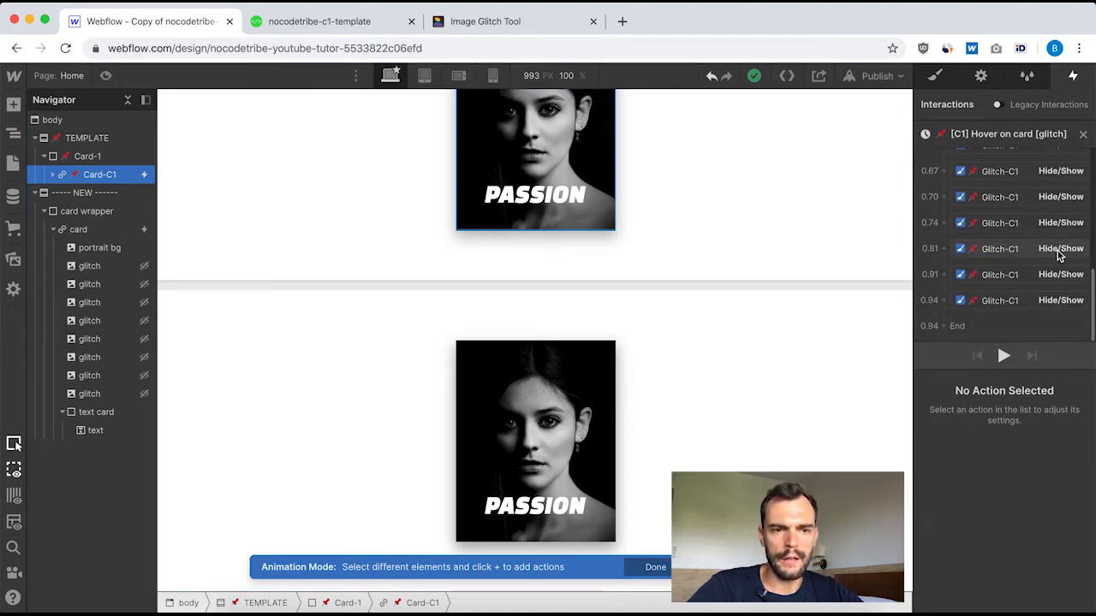
# Examine the delay and display settings of the first four Hide/Show actions in the template's "[C1] Hover on card [glitch]" animation.
pyautogui.scroll(6, 1025, 245)
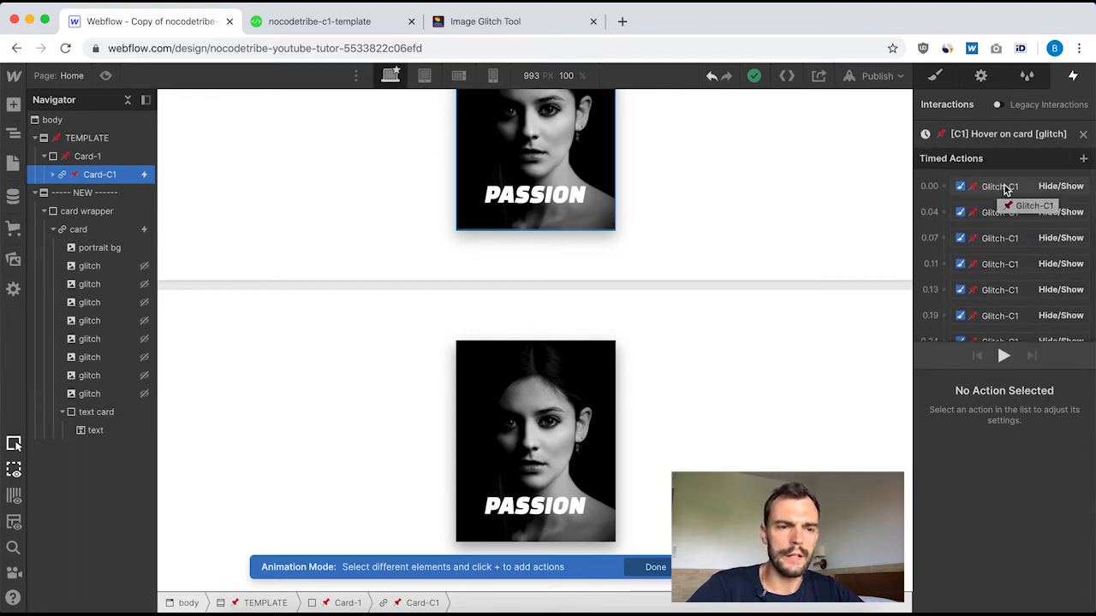
pyautogui.click(928, 188)
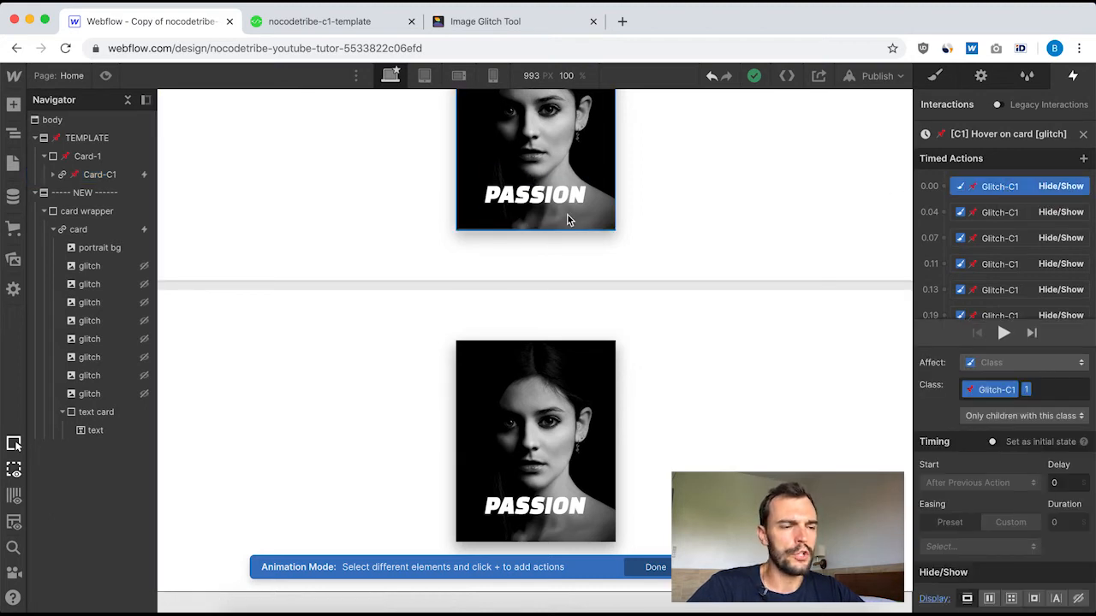
pyautogui.scroll(3, 565, 214)
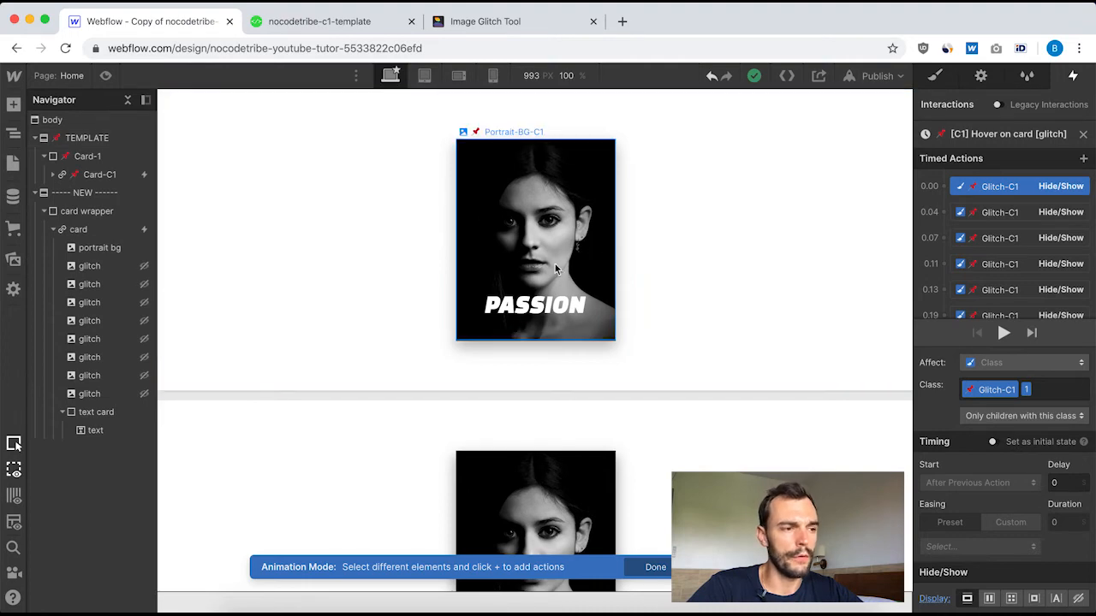
pyautogui.click(1004, 213)
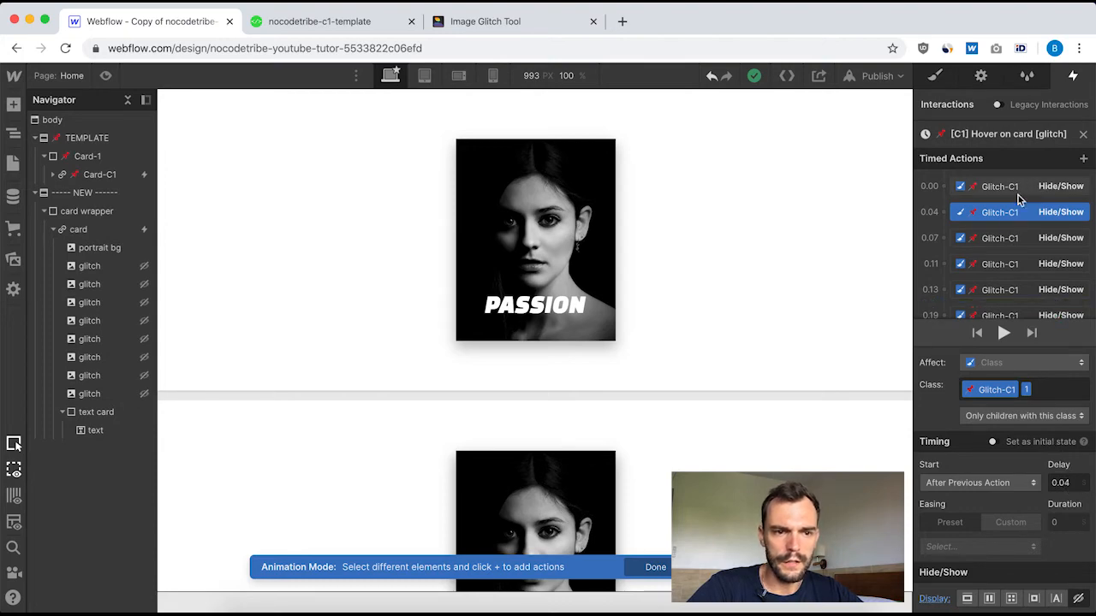
pyautogui.click(1007, 241)
pyautogui.click(1003, 263)
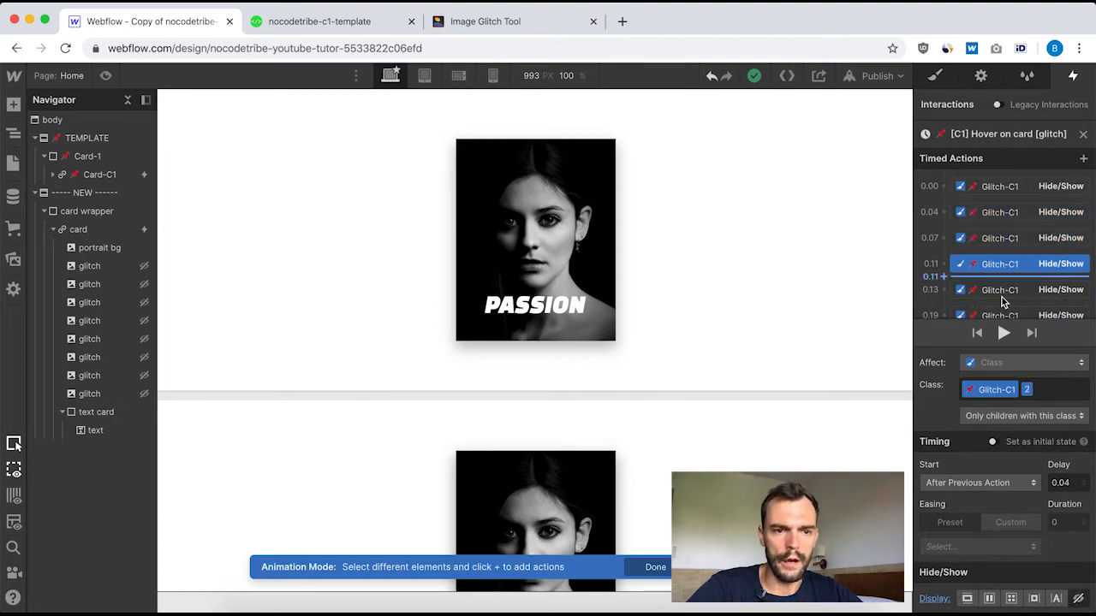
# Look through the start times of the whole Hide/Show sequence in the template's glitch hover animation.
pyautogui.scroll(-2, 1006, 256)
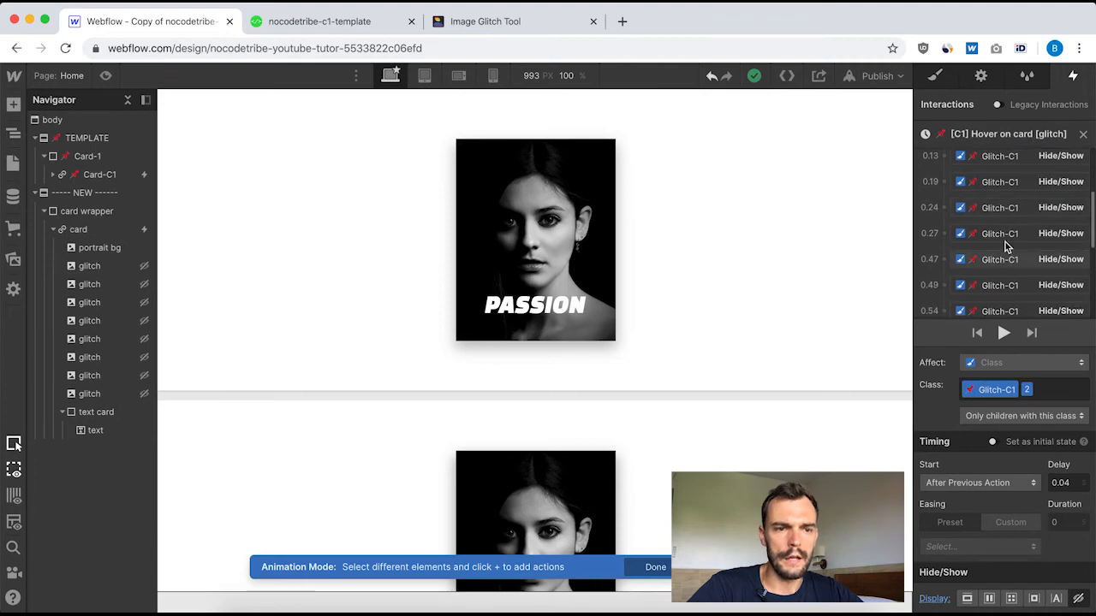
pyautogui.scroll(-4, 1010, 222)
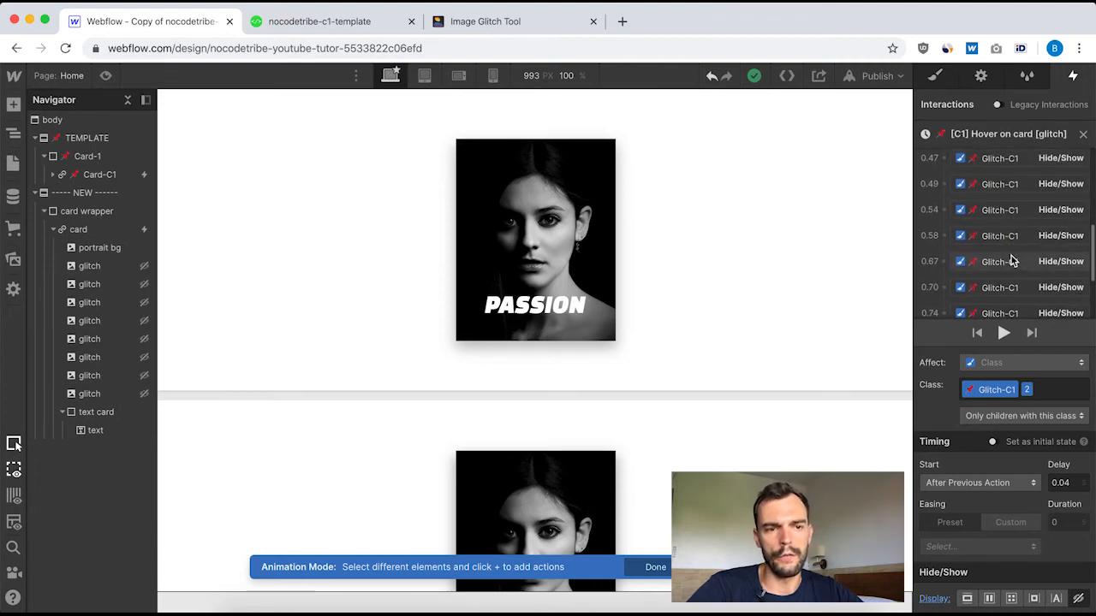
pyautogui.scroll(6, 1011, 227)
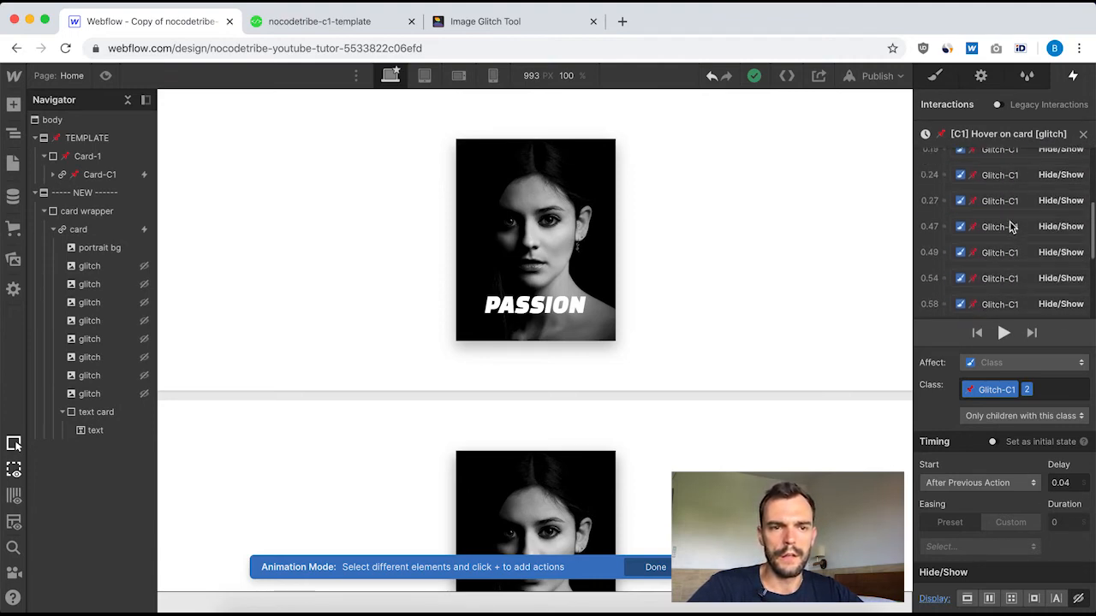
pyautogui.click(996, 189)
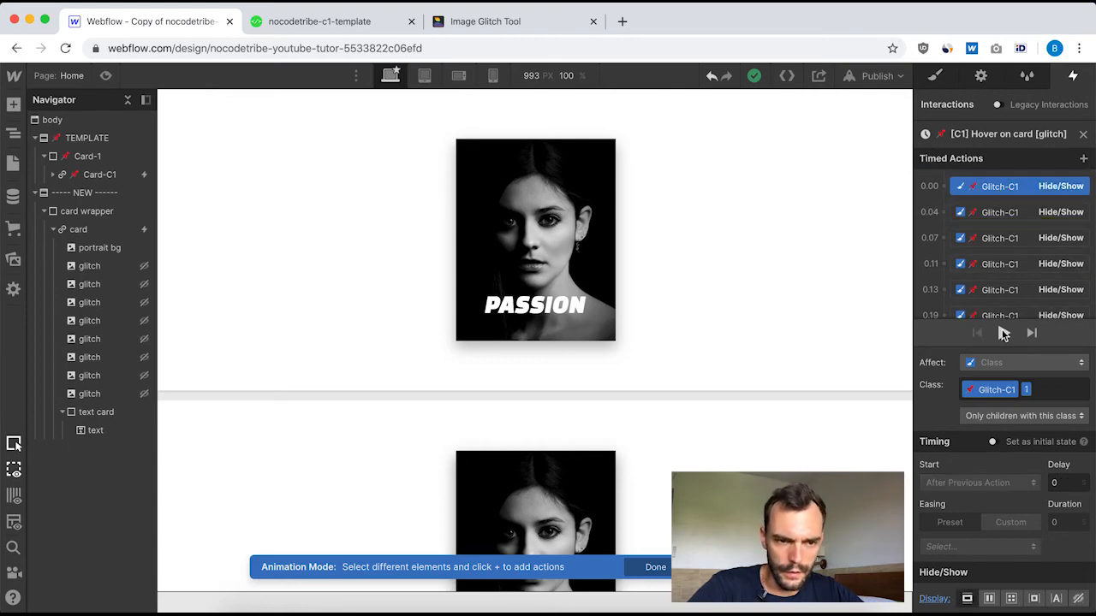
pyautogui.scroll(-2, 1006, 256)
pyautogui.scroll(2, 1006, 255)
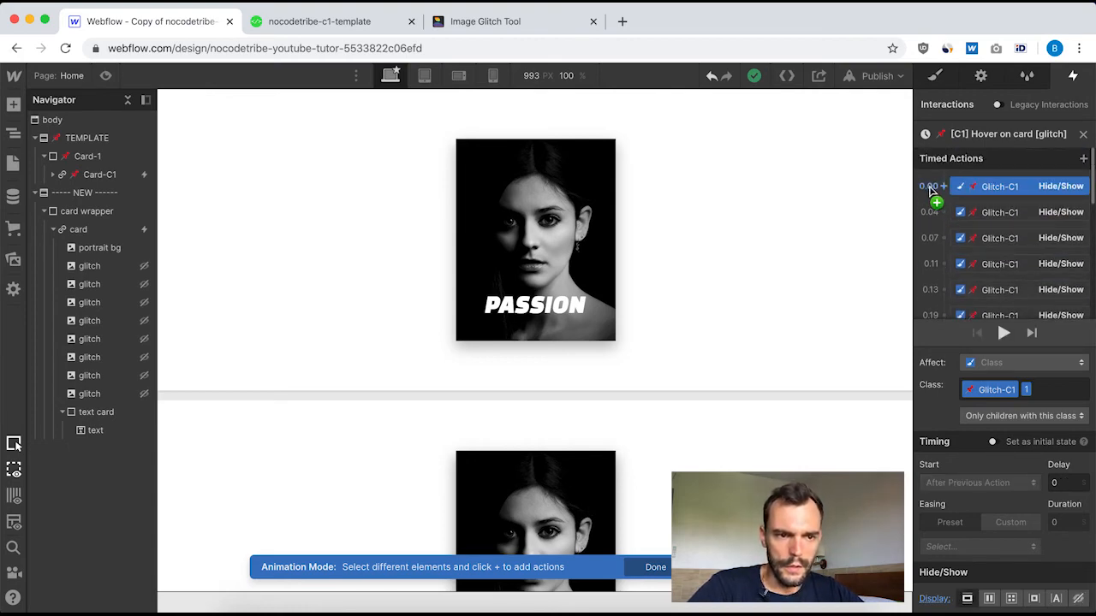
pyautogui.scroll(-1, 934, 257)
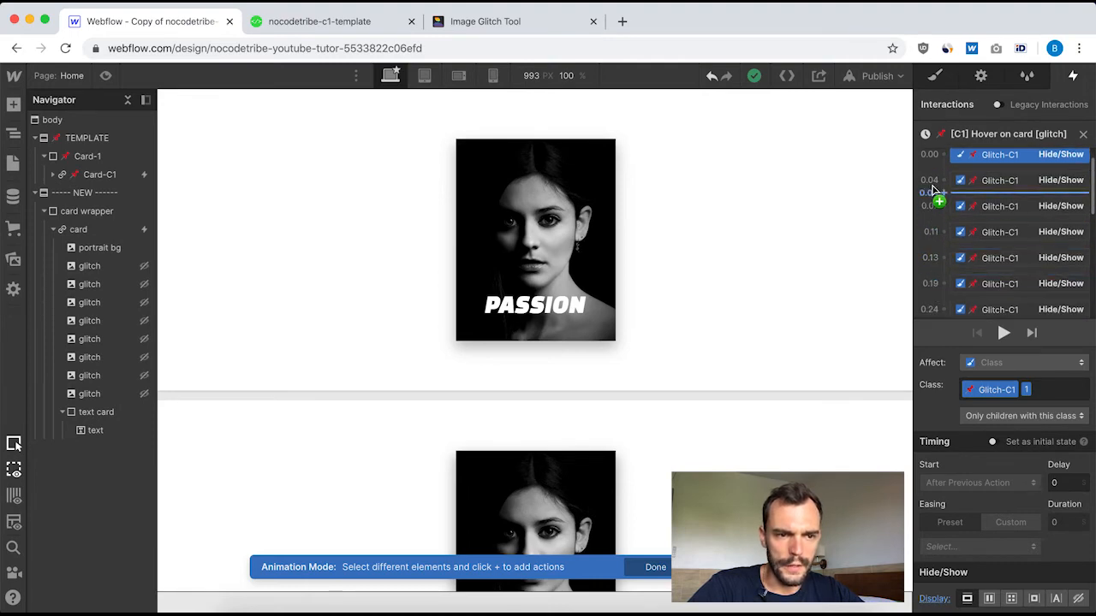
pyautogui.scroll(-3, 938, 291)
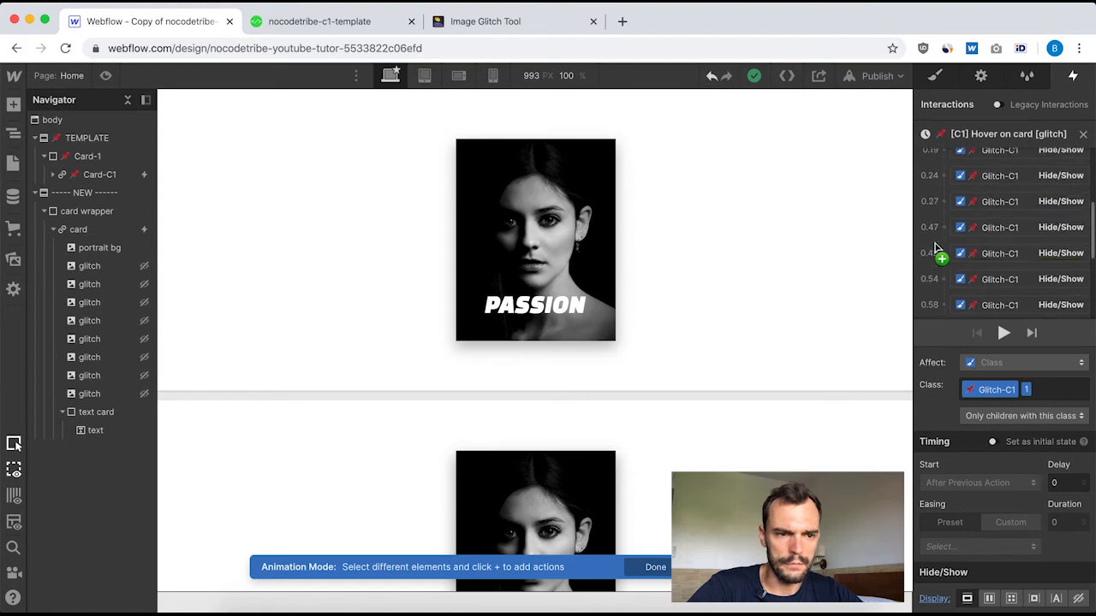
pyautogui.scroll(4, 933, 214)
pyautogui.scroll(-3, 1008, 263)
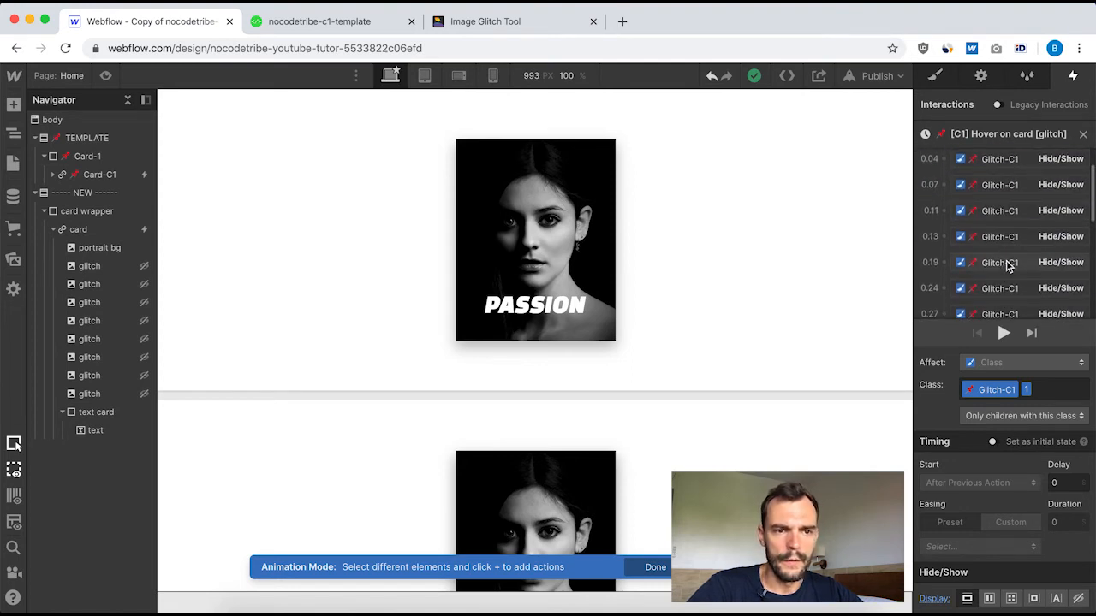
pyautogui.scroll(3, 1008, 262)
pyautogui.scroll(-10, 1018, 259)
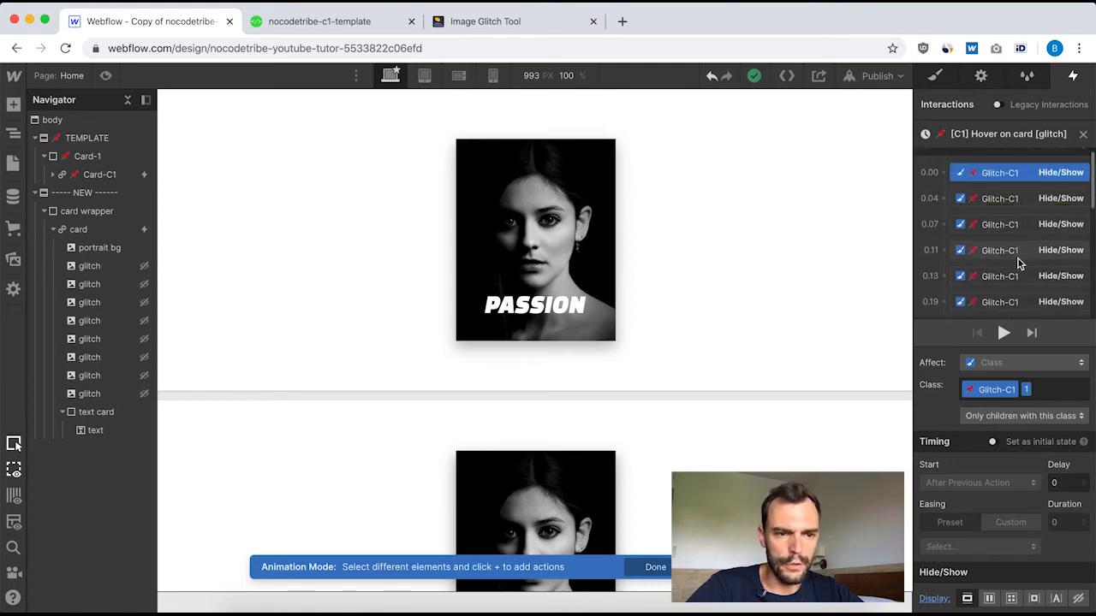
# Compare the target glitch image, delay and display setting of each template Hide/Show action from 0.04 through 0.27.
pyautogui.moveTo(1018, 259); pyautogui.dragTo(1007, 213)
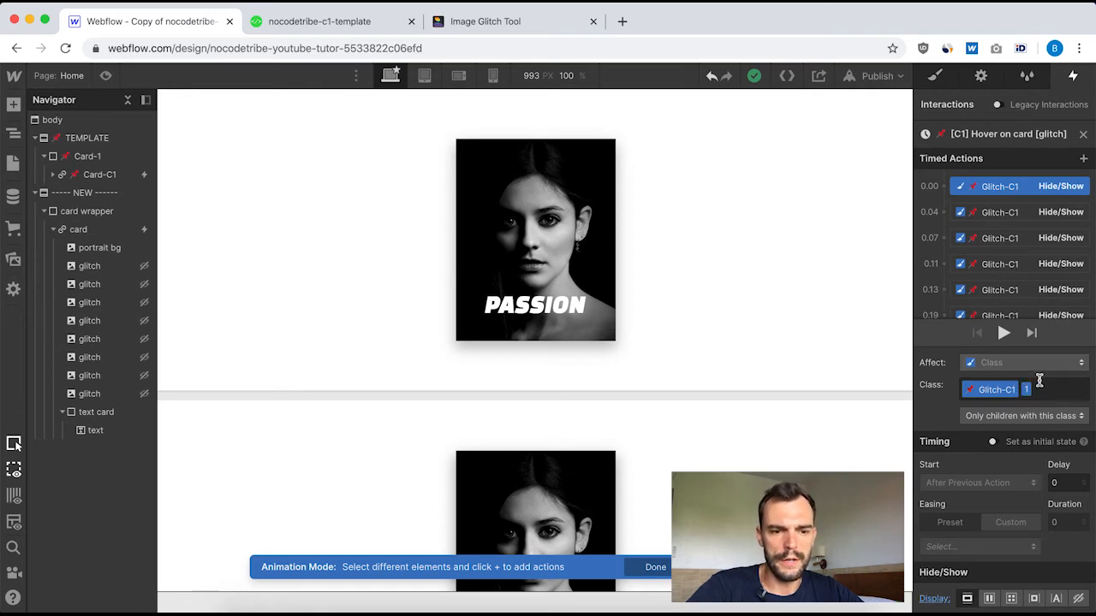
pyautogui.click(988, 211)
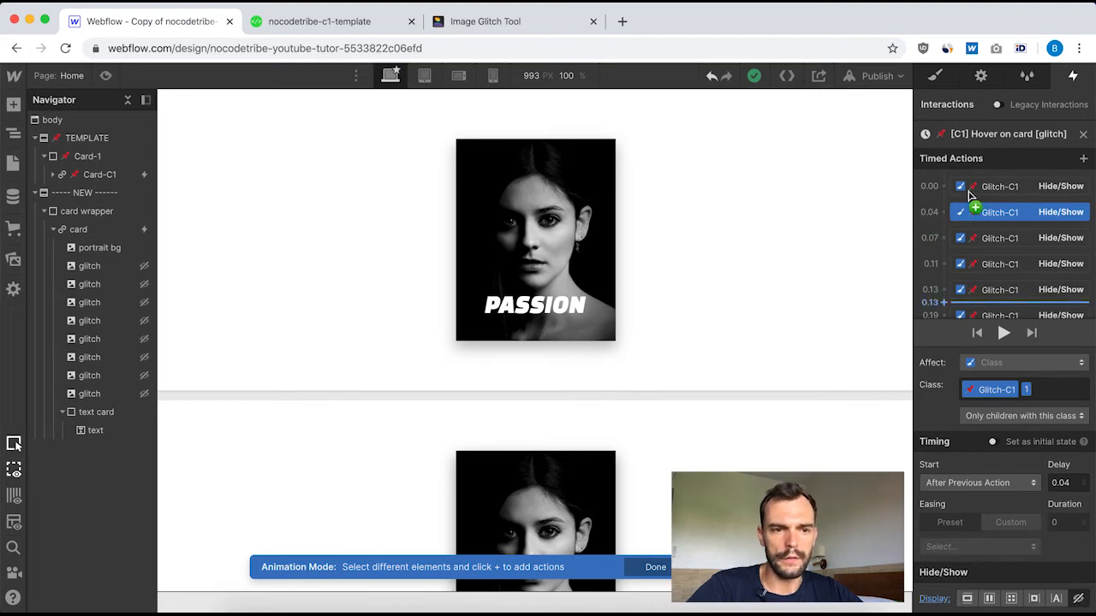
pyautogui.click(998, 240)
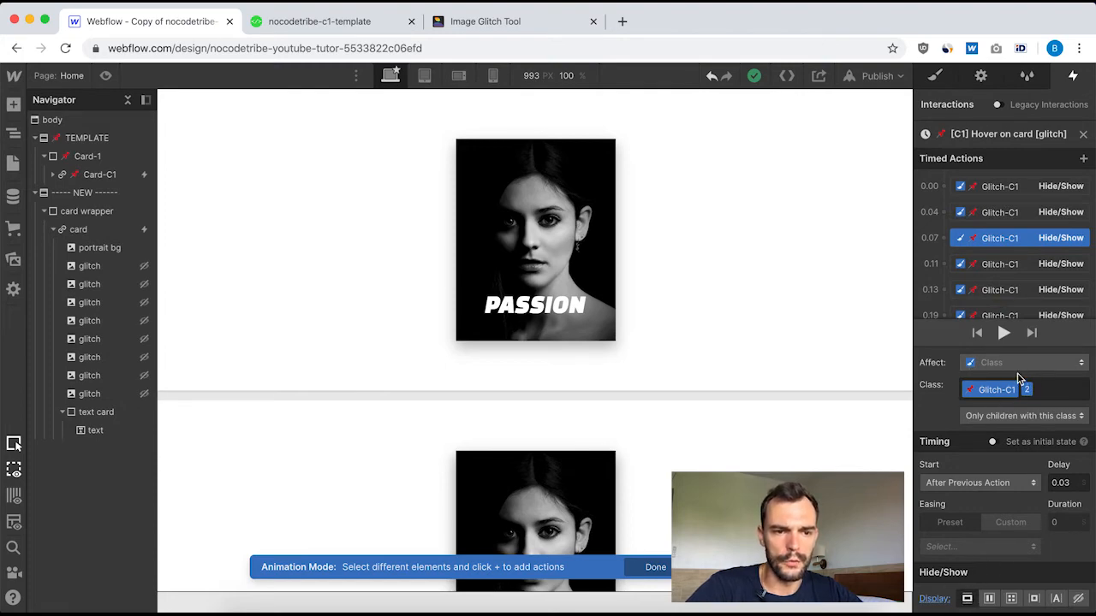
pyautogui.click(1000, 267)
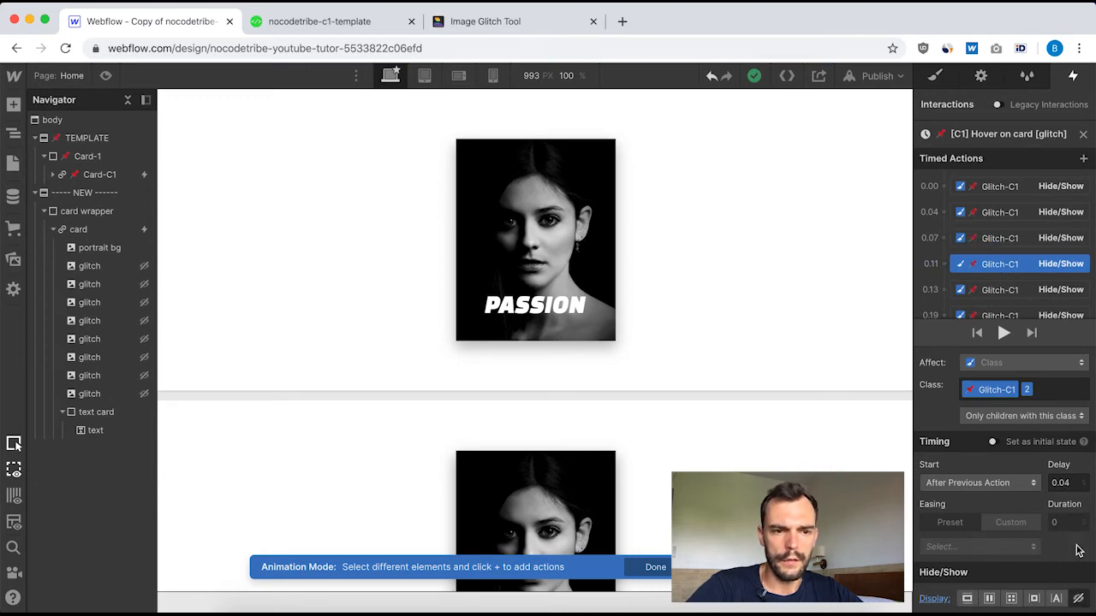
pyautogui.click(1000, 289)
pyautogui.scroll(-2, 1001, 261)
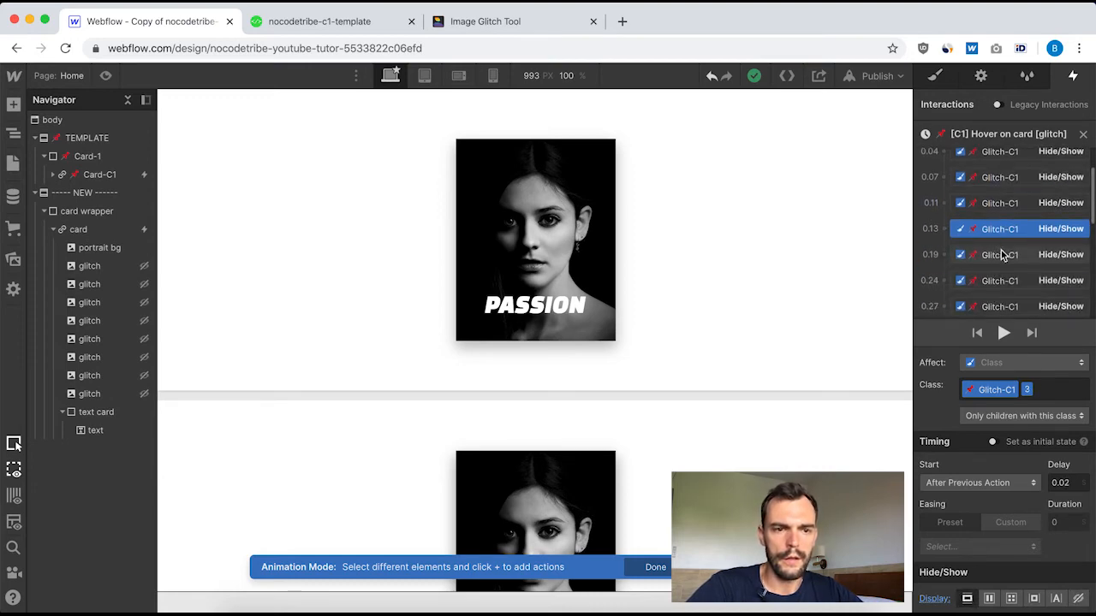
pyautogui.click(1000, 254)
pyautogui.click(1010, 282)
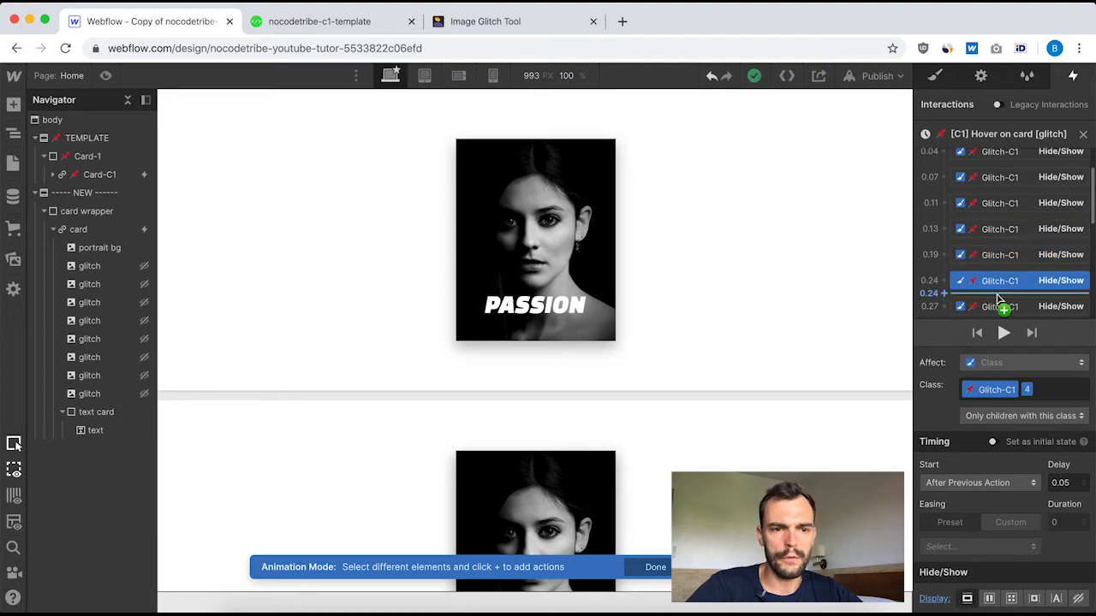
pyautogui.click(1010, 307)
pyautogui.scroll(-1, 1007, 286)
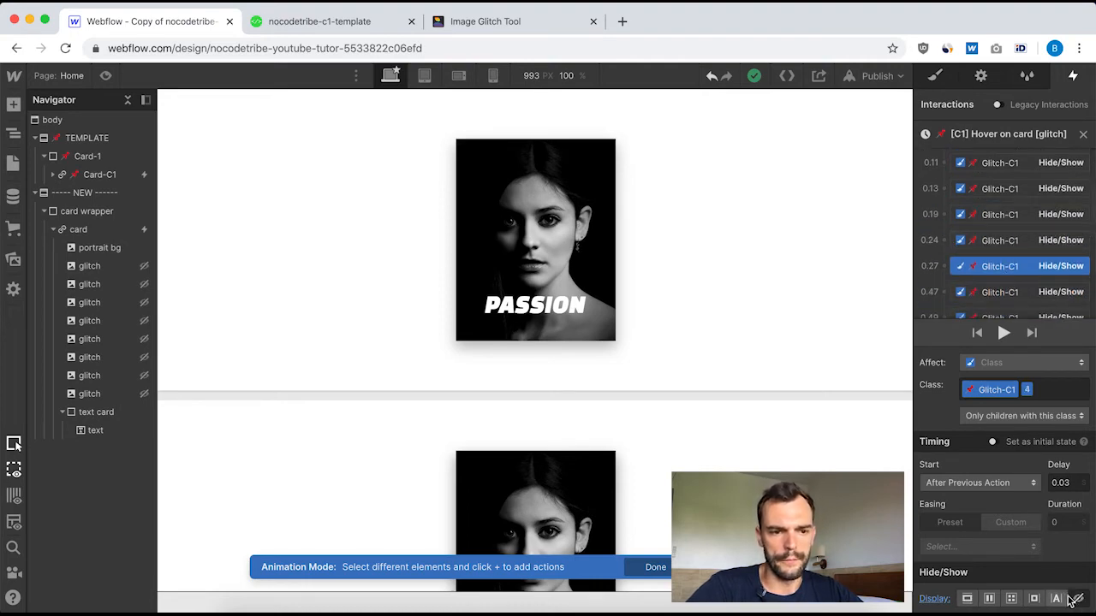
pyautogui.scroll(3, 1007, 212)
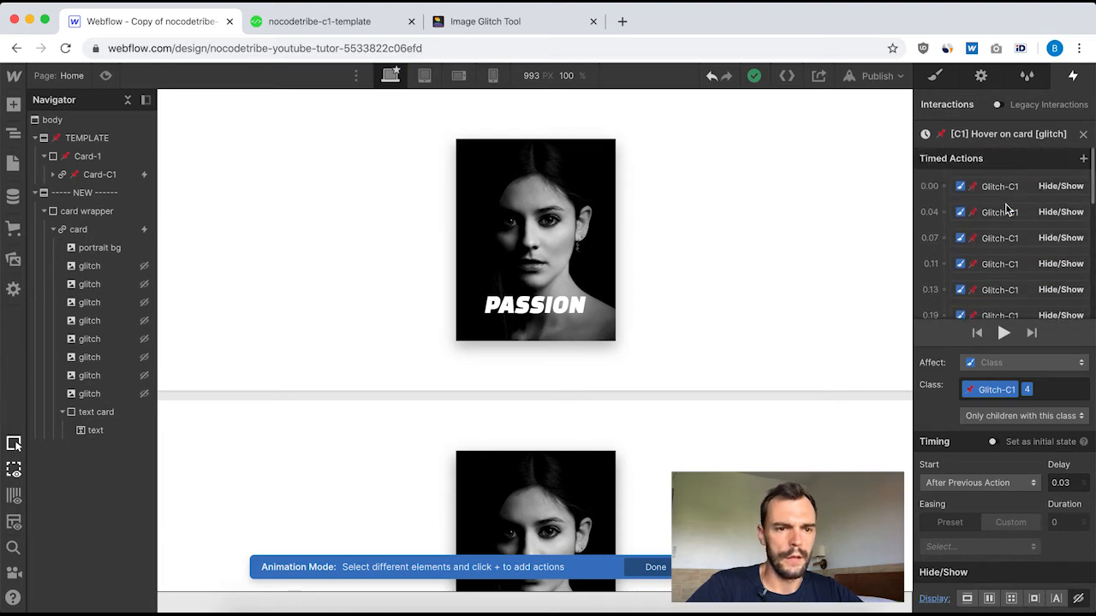
# Close the template's glitch animation and give the new card another Mouse hover trigger with Start an Animation on hover.
pyautogui.click(77, 230)
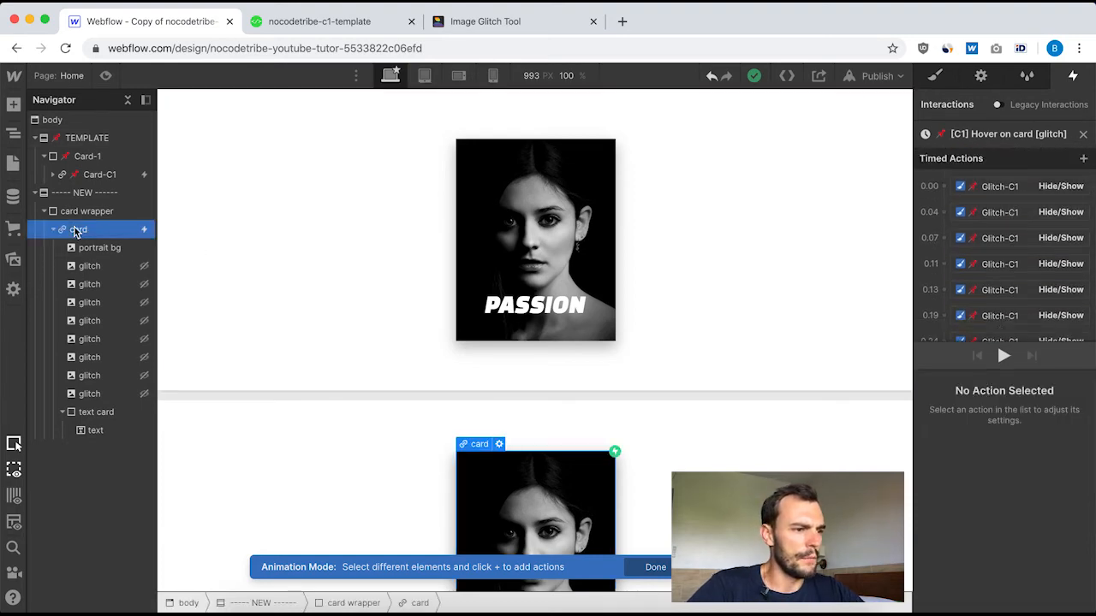
pyautogui.click(1084, 133)
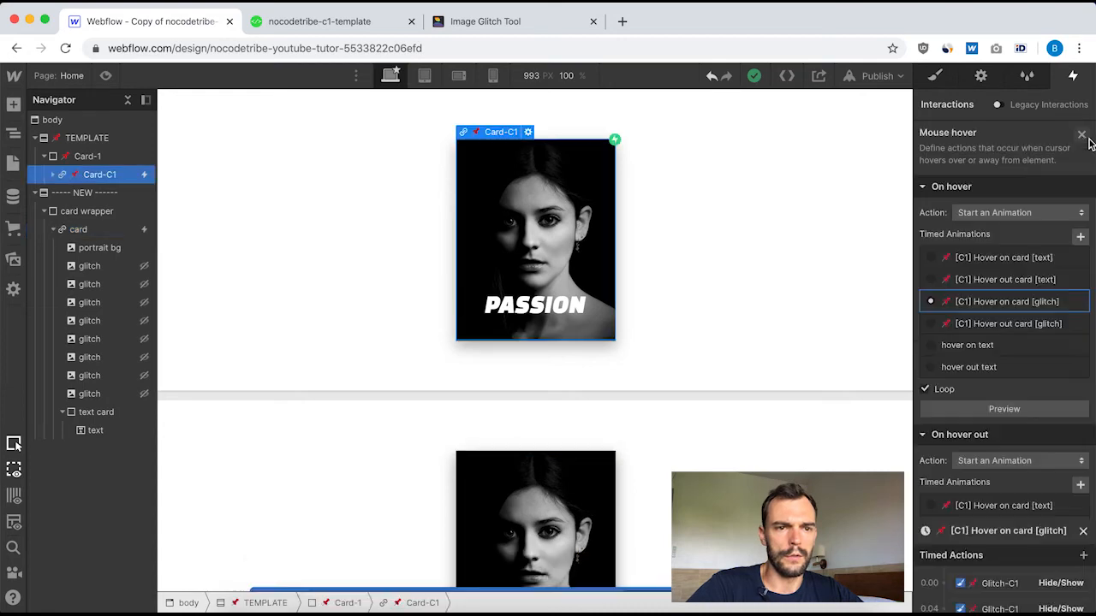
pyautogui.click(87, 229)
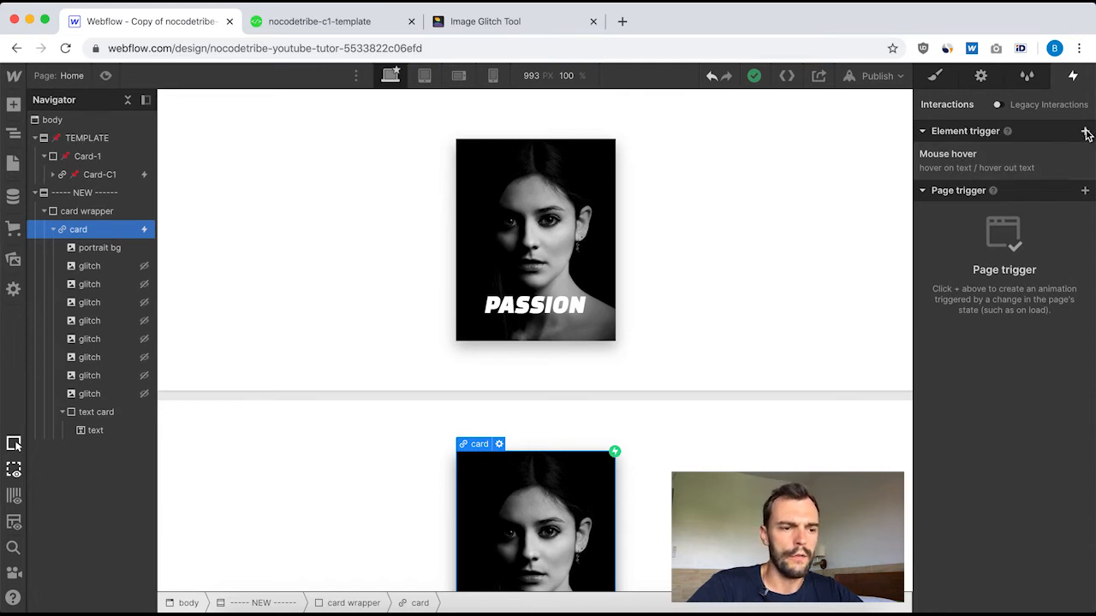
pyautogui.scroll(-3, 824, 266)
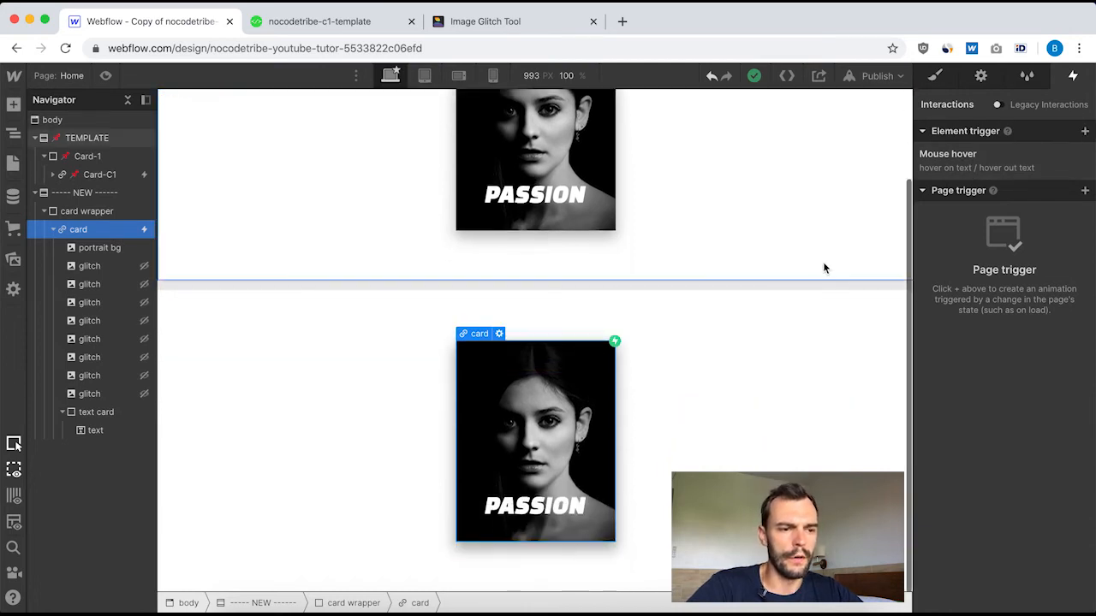
pyautogui.click(1085, 130)
pyautogui.click(970, 174)
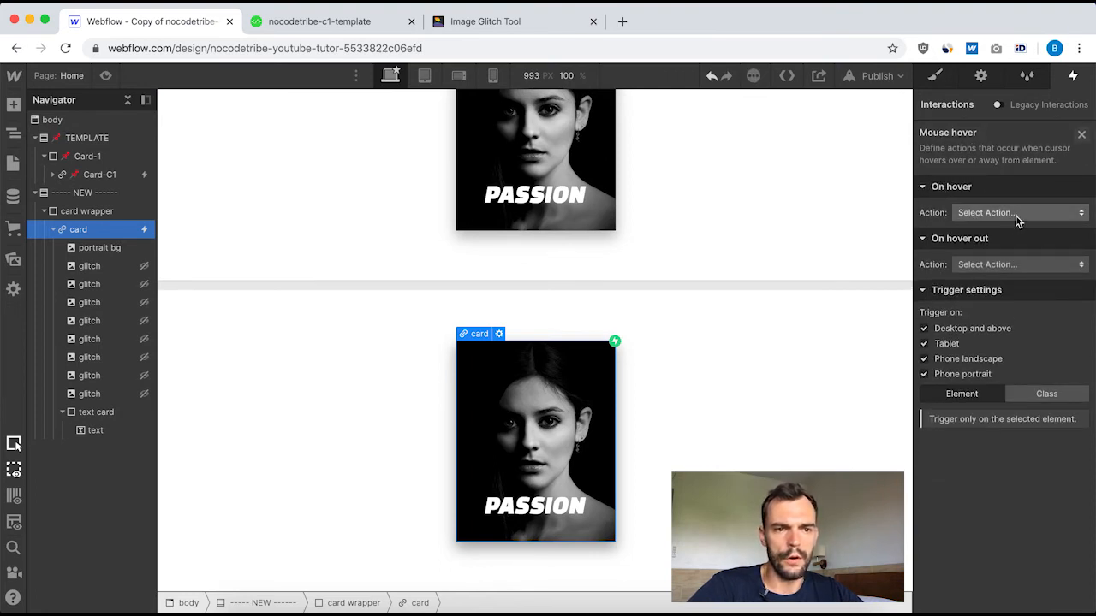
pyautogui.click(1016, 214)
pyautogui.click(992, 218)
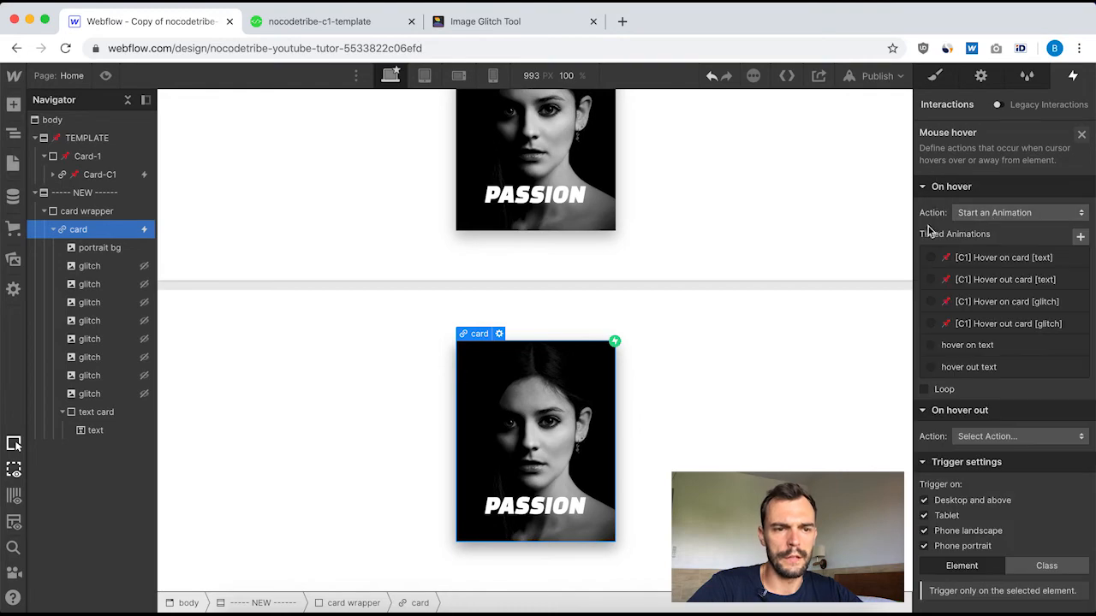
# Create a timed animation named "hover on card" for the new card's on-hover action.
pyautogui.click(1083, 238)
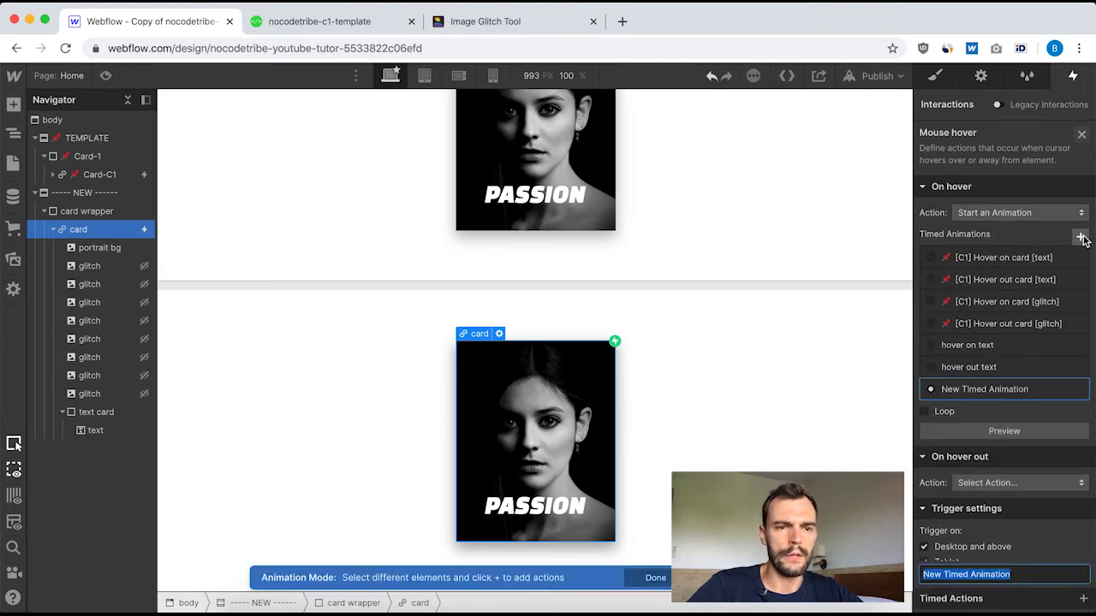
pyautogui.write('hover on card')
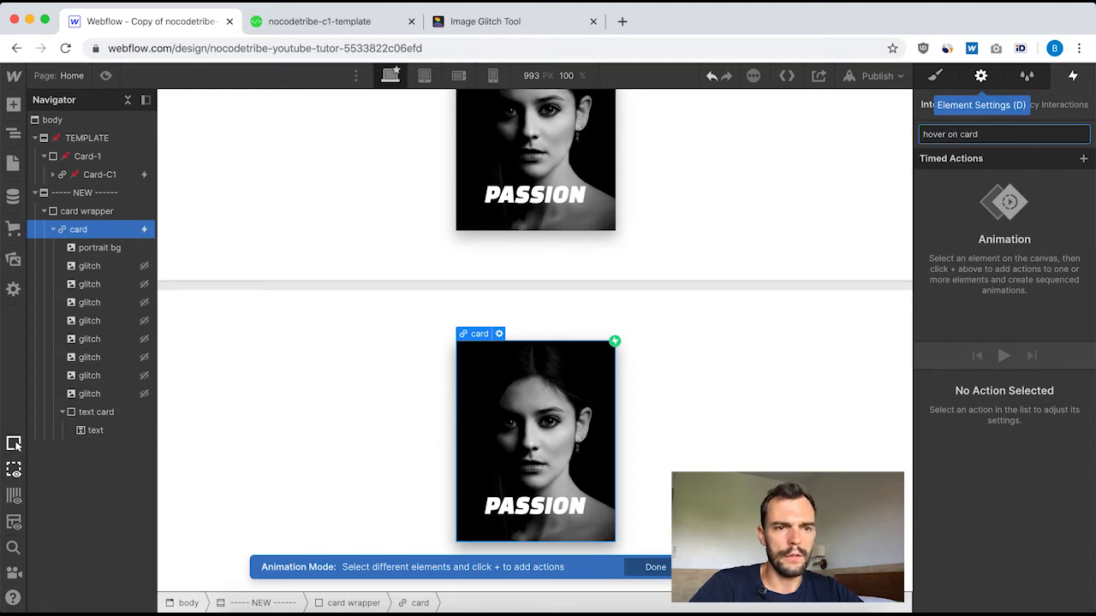
pyautogui.press('Return')
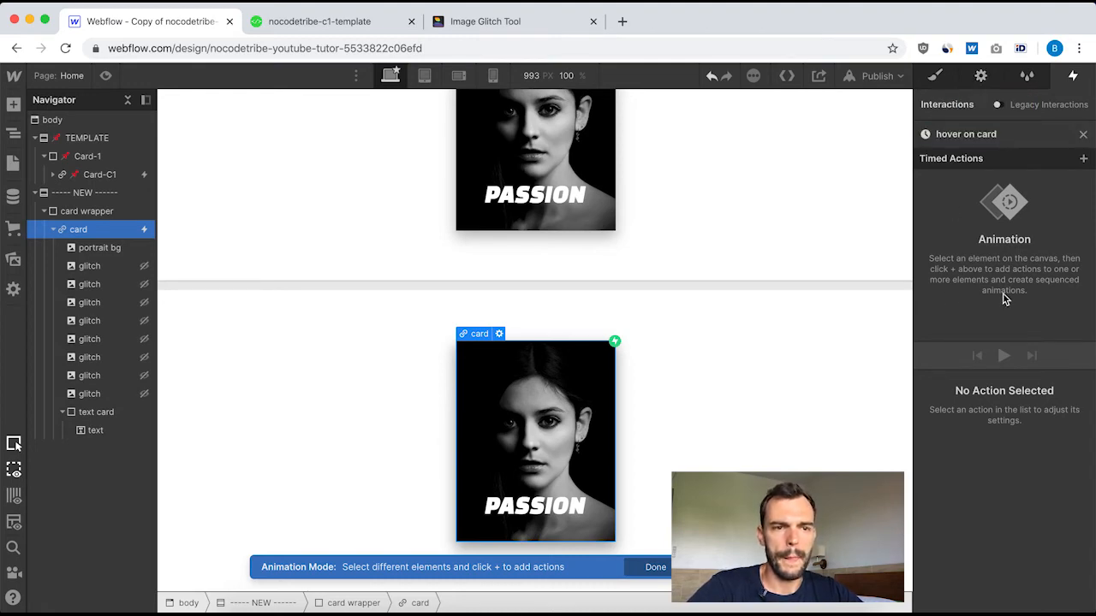
# Add a Hide/Show action for the card's first glitch image in "hover on card" and set its display to block.
pyautogui.click(90, 267)
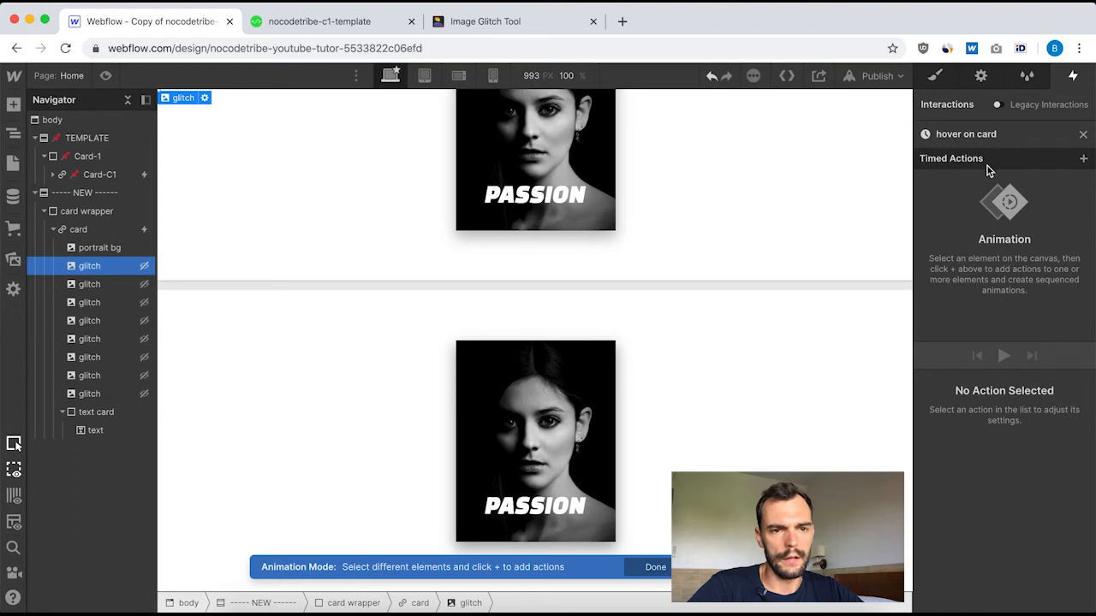
pyautogui.click(1083, 160)
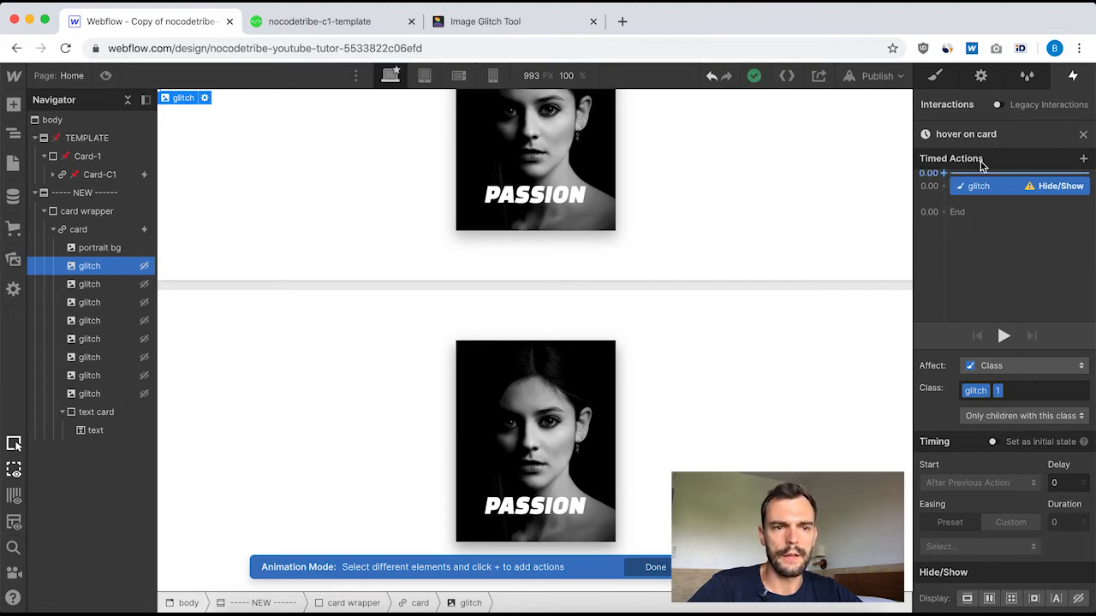
pyautogui.click(966, 598)
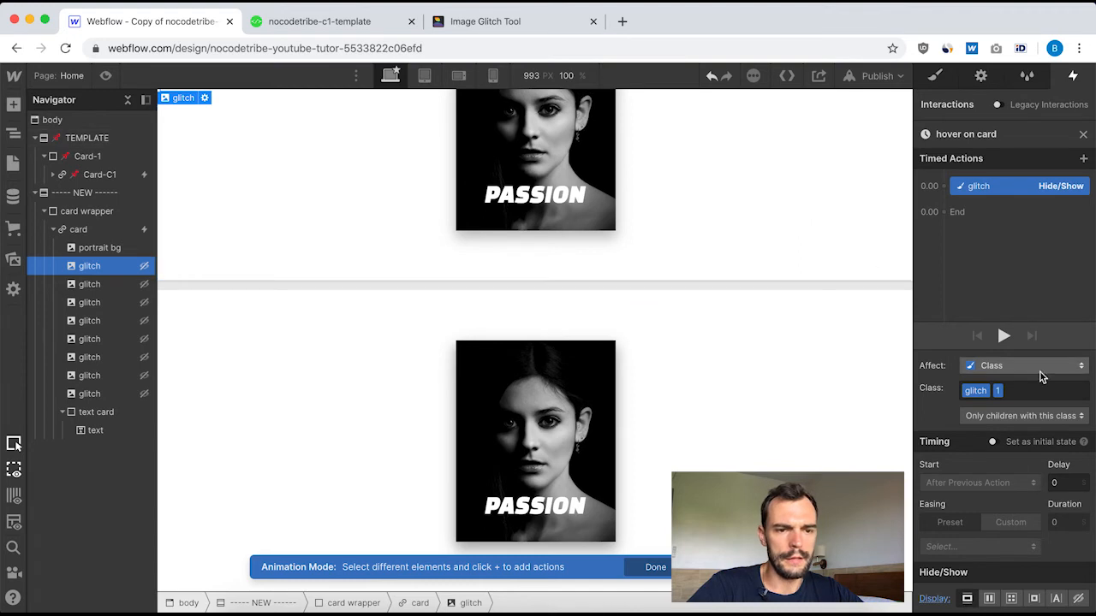
# Add With Previous Action Hide/Show actions for the first glitch image at 0.04 delay and the second at 0.07 with display block.
pyautogui.click(945, 197)
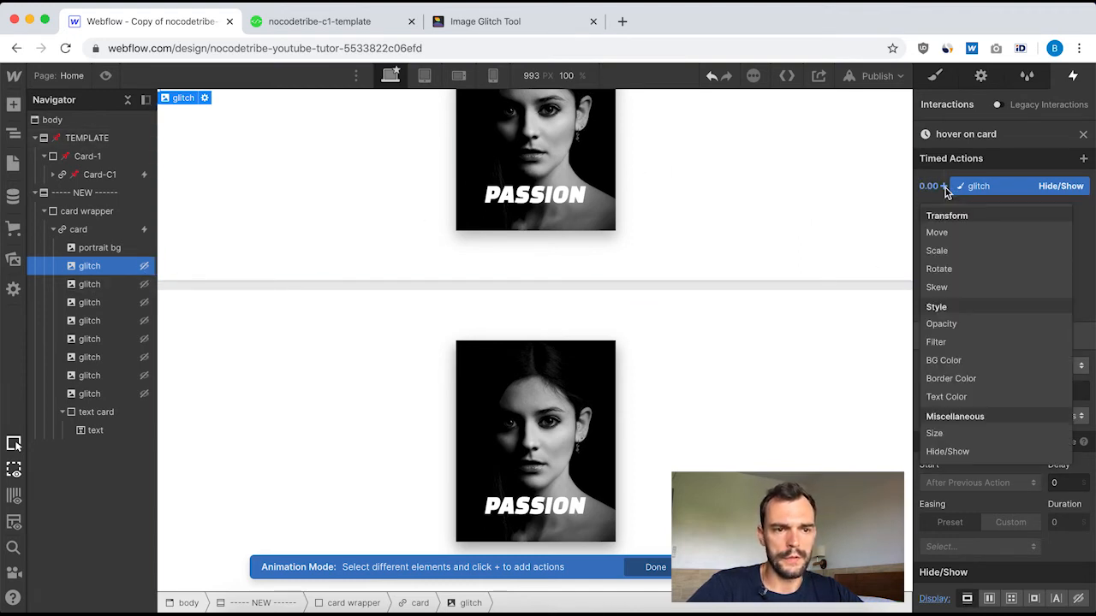
pyautogui.click(976, 451)
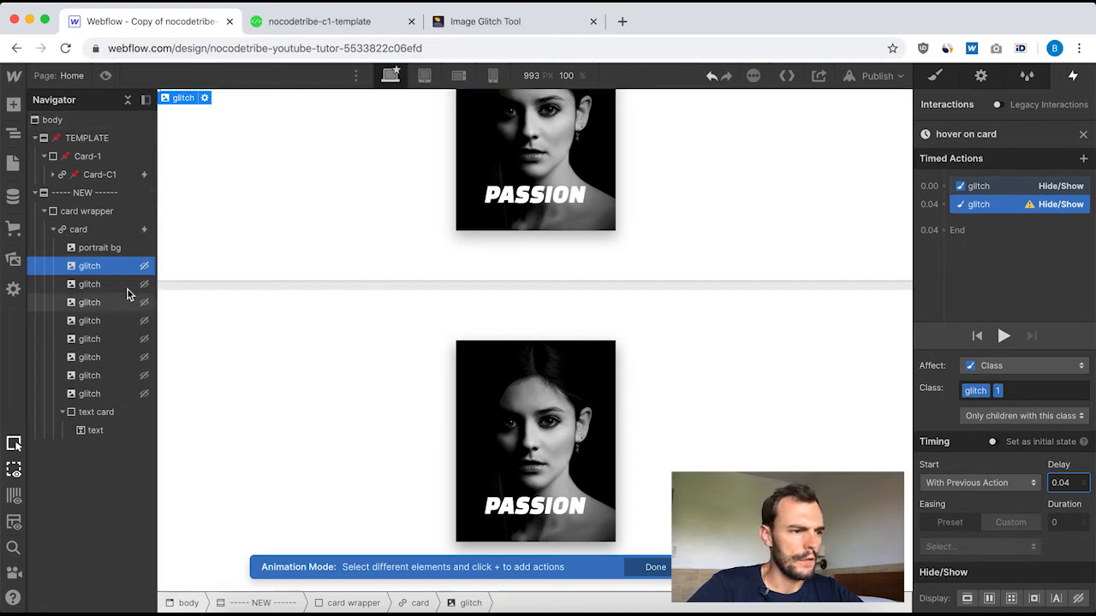
pyautogui.click(100, 290)
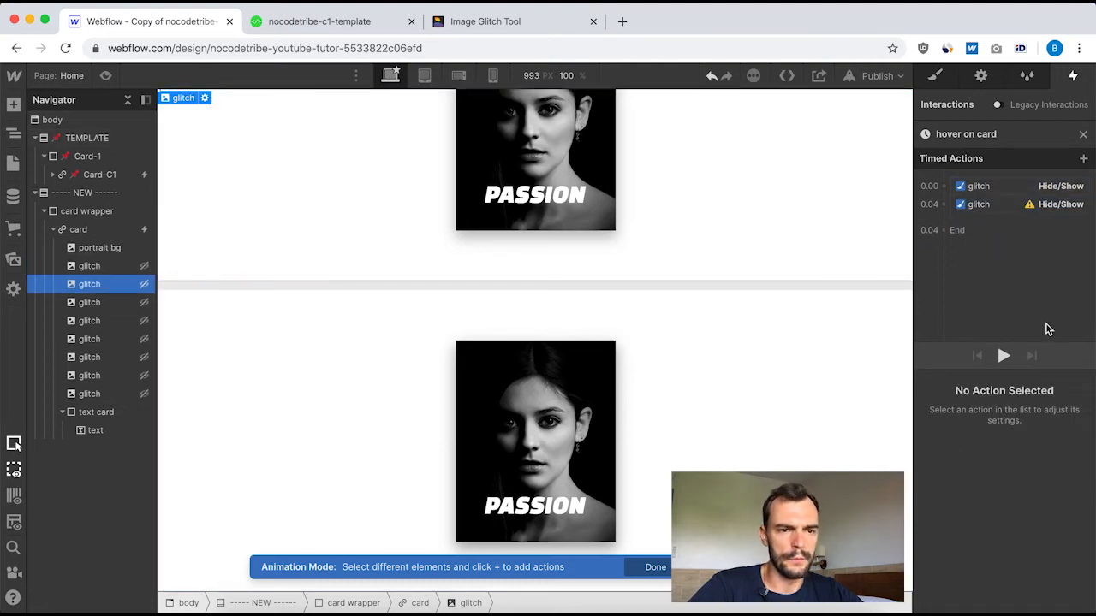
pyautogui.click(943, 206)
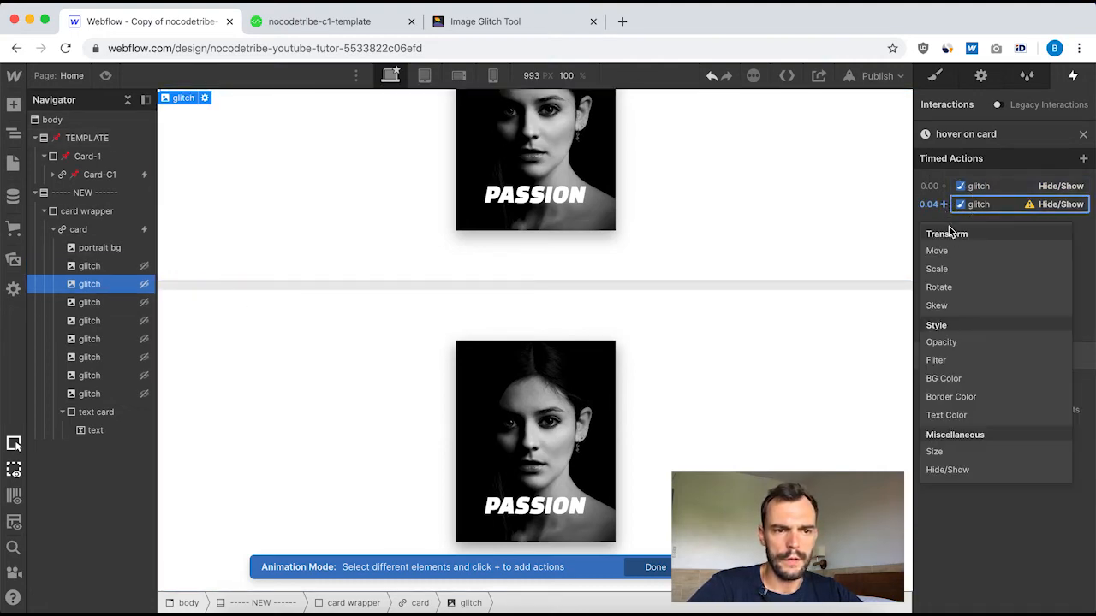
pyautogui.click(976, 472)
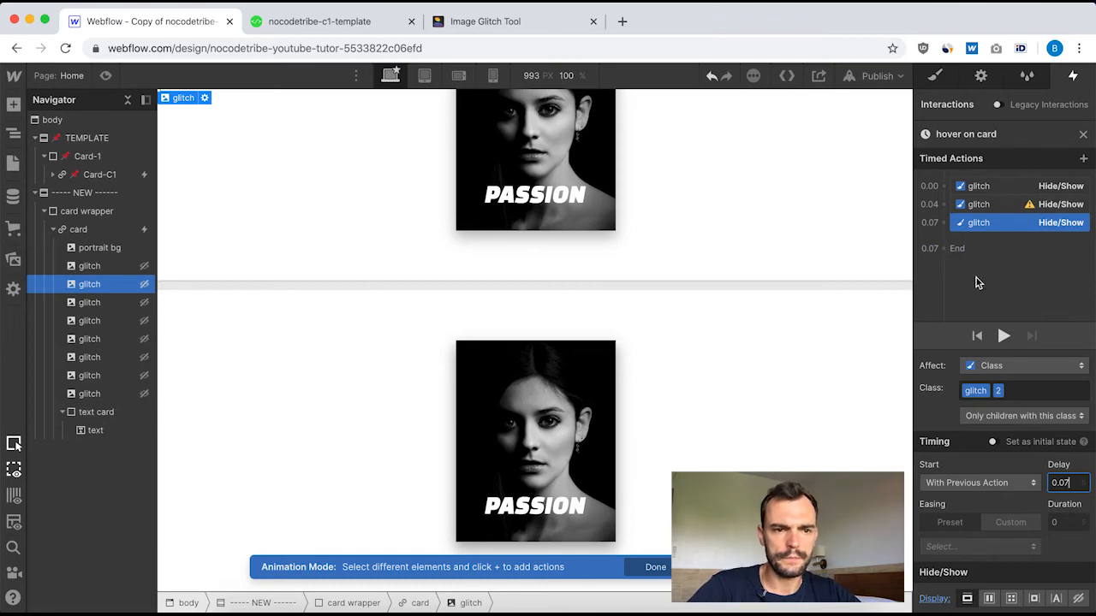
# Set the display of the first glitch image's 0.04 Hide/Show action to none.
pyautogui.click(981, 209)
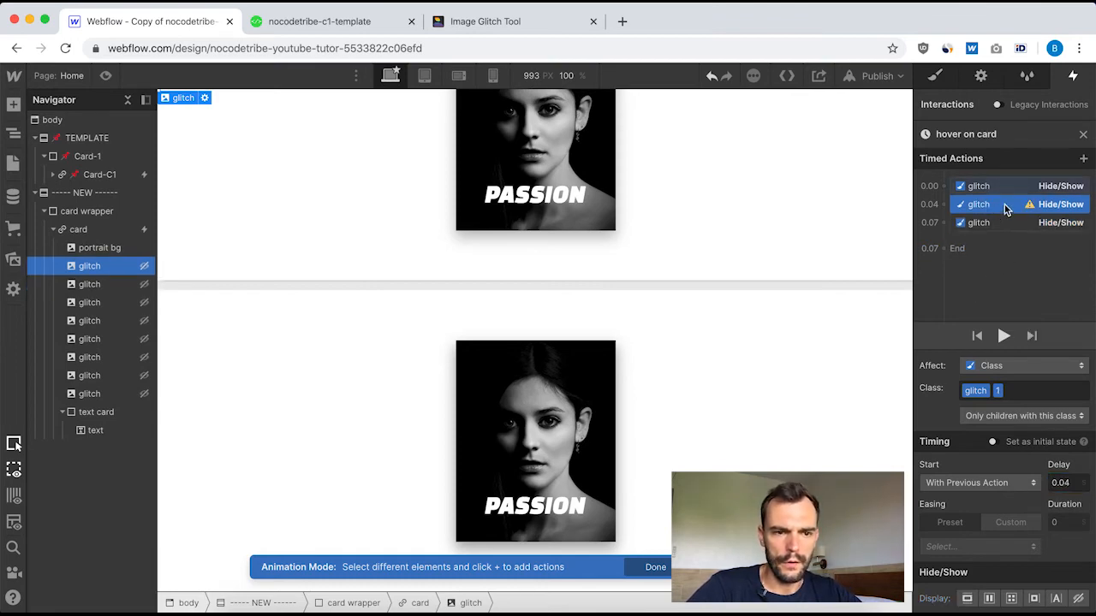
pyautogui.click(1078, 600)
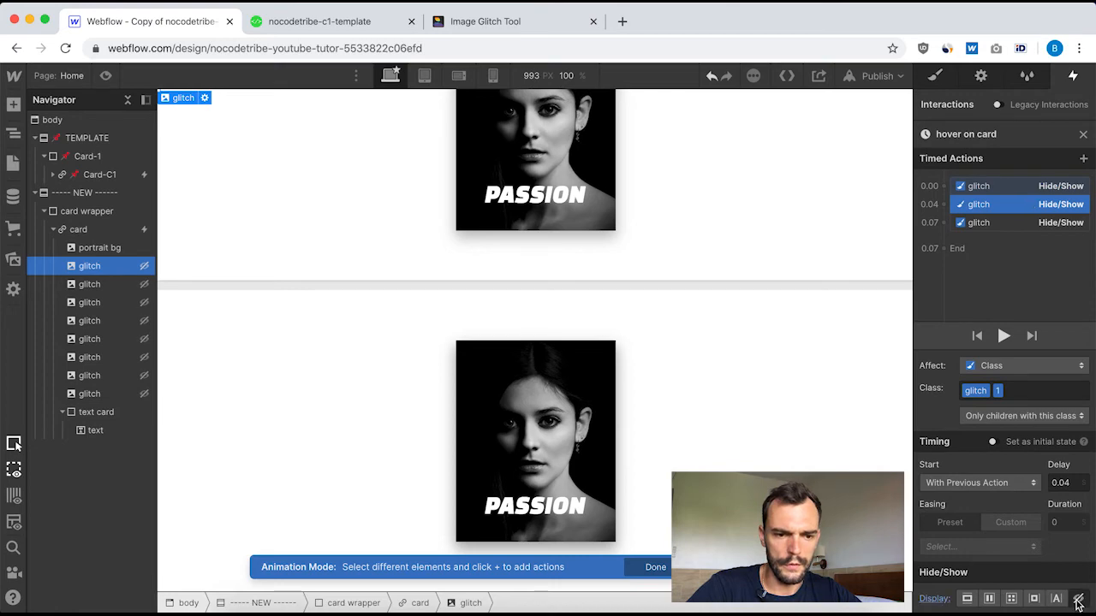
# Add another Hide/Show action for the second glitch image with display none and a 0.11 delay.
pyautogui.click(993, 222)
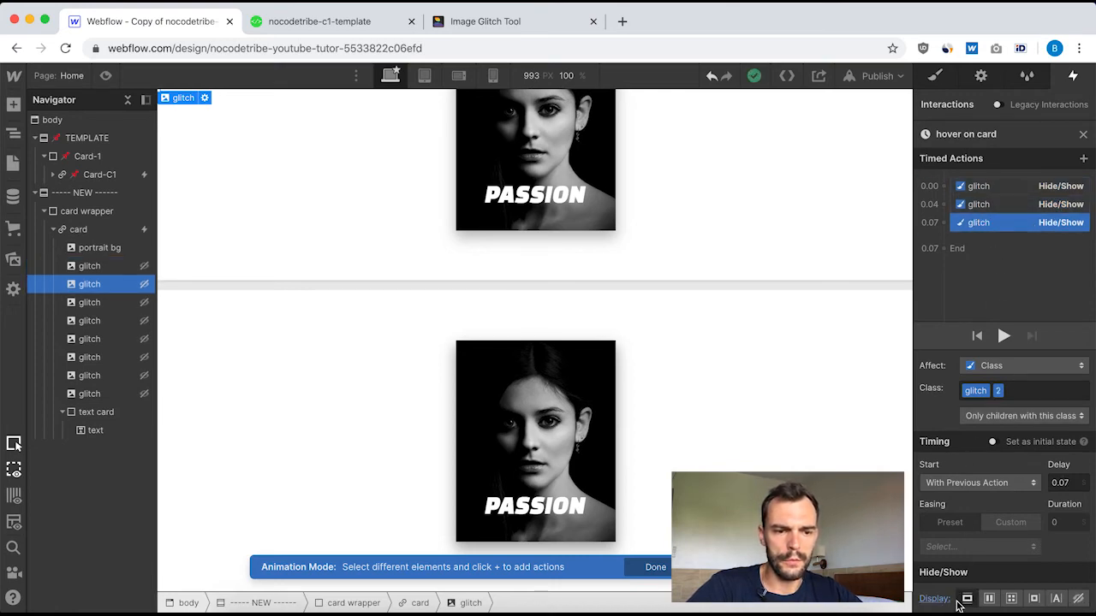
pyautogui.click(945, 223)
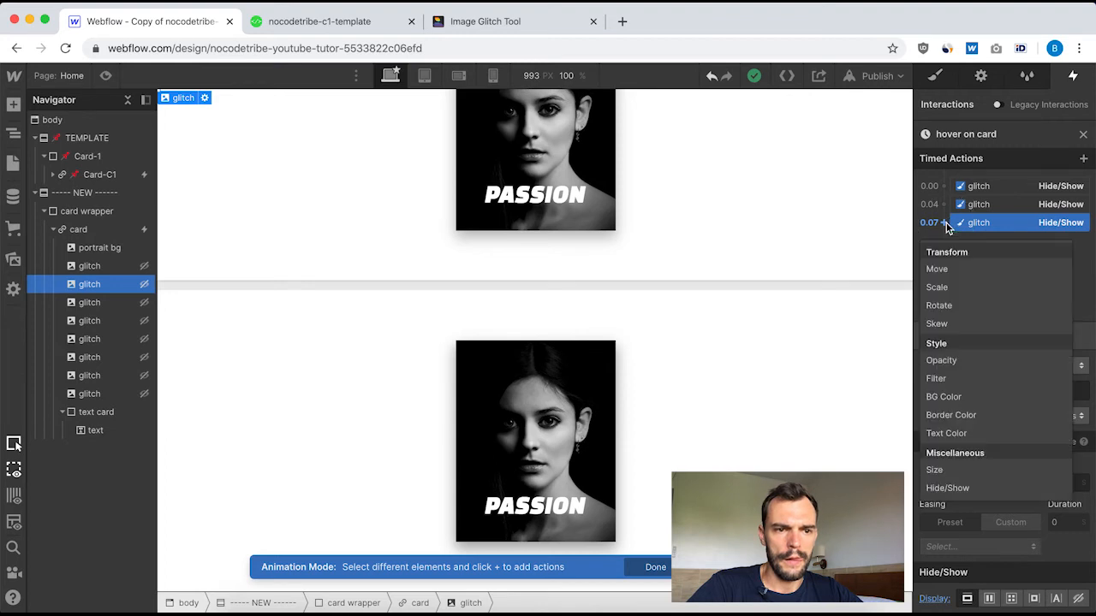
pyautogui.click(981, 489)
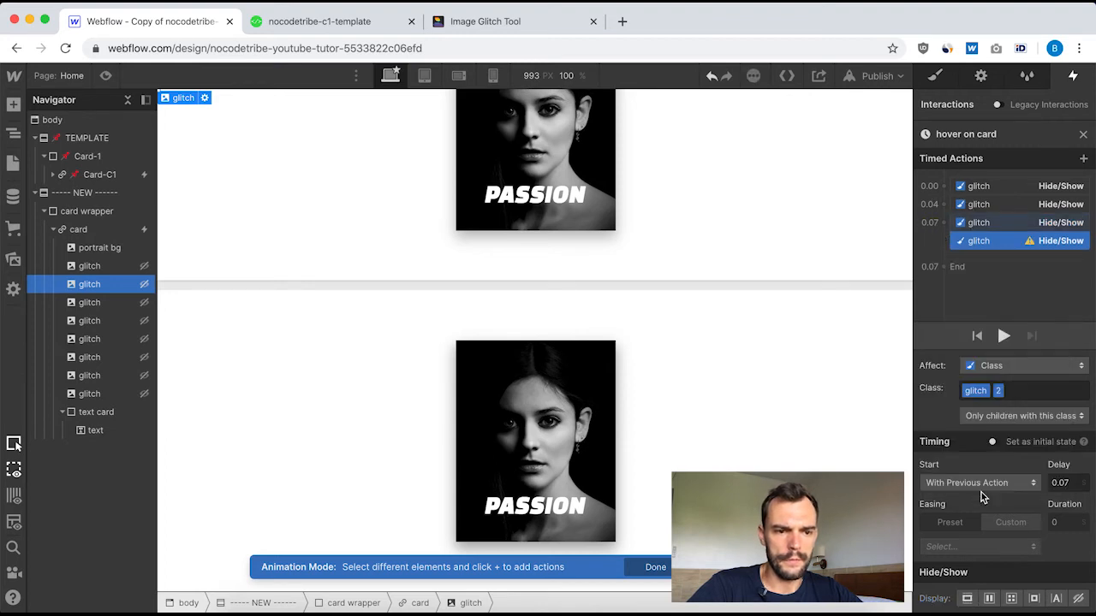
pyautogui.click(1078, 599)
pyautogui.click(1070, 483)
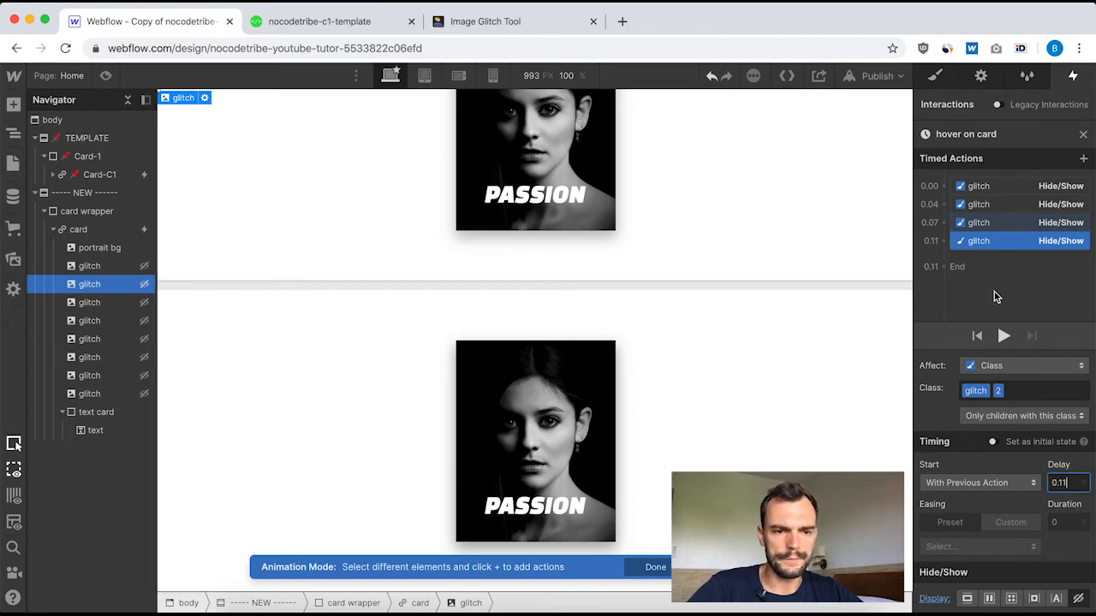
# Add a Hide/Show action for the third glitch image with display block and a 0.14 delay.
pyautogui.click(92, 302)
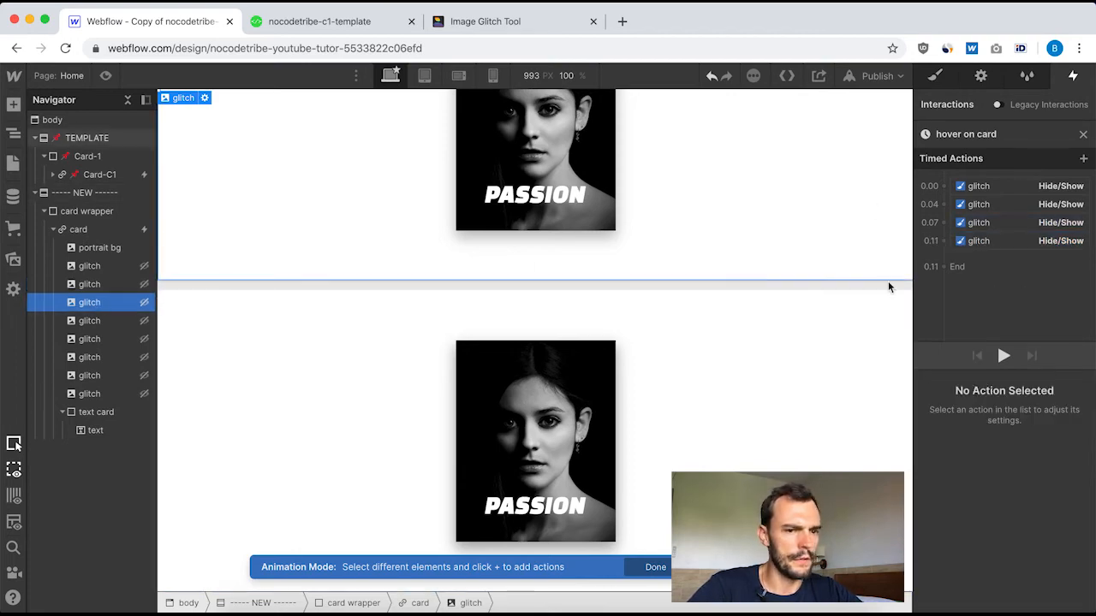
pyautogui.click(943, 240)
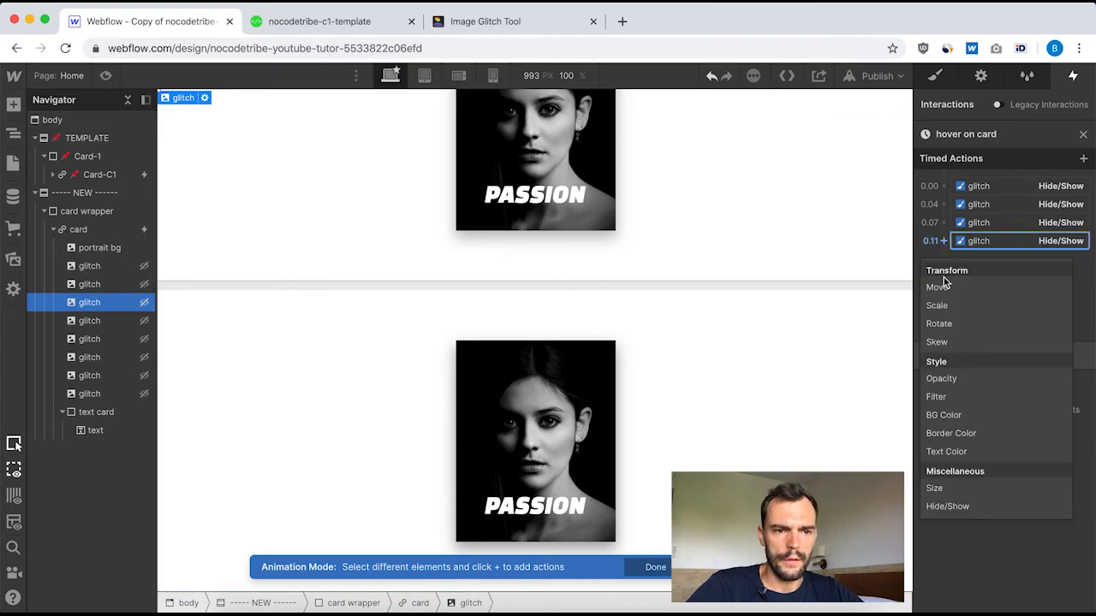
pyautogui.click(990, 506)
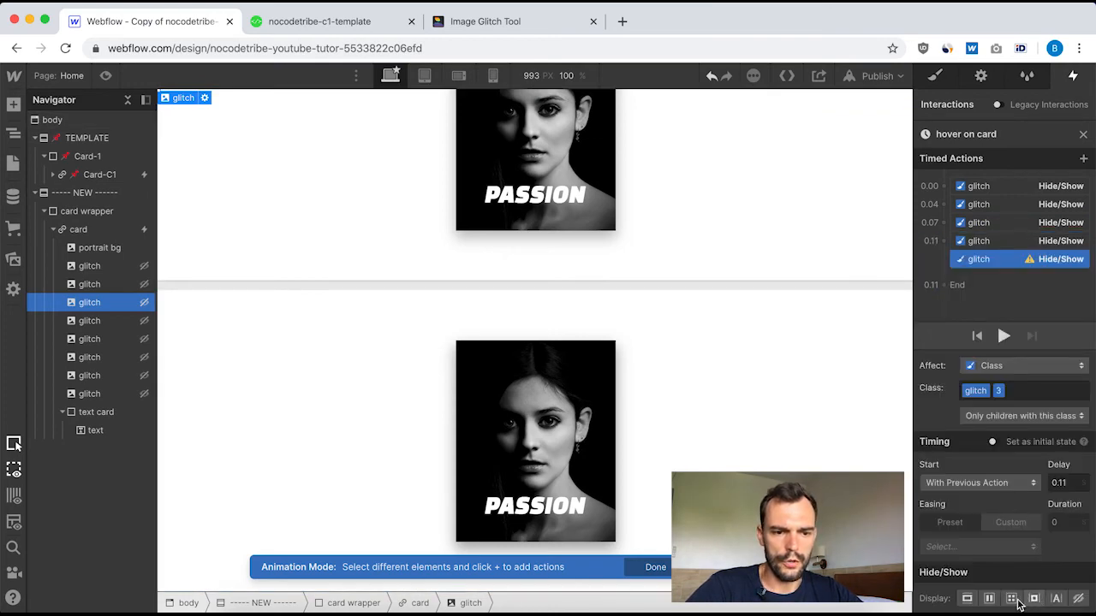
pyautogui.click(966, 599)
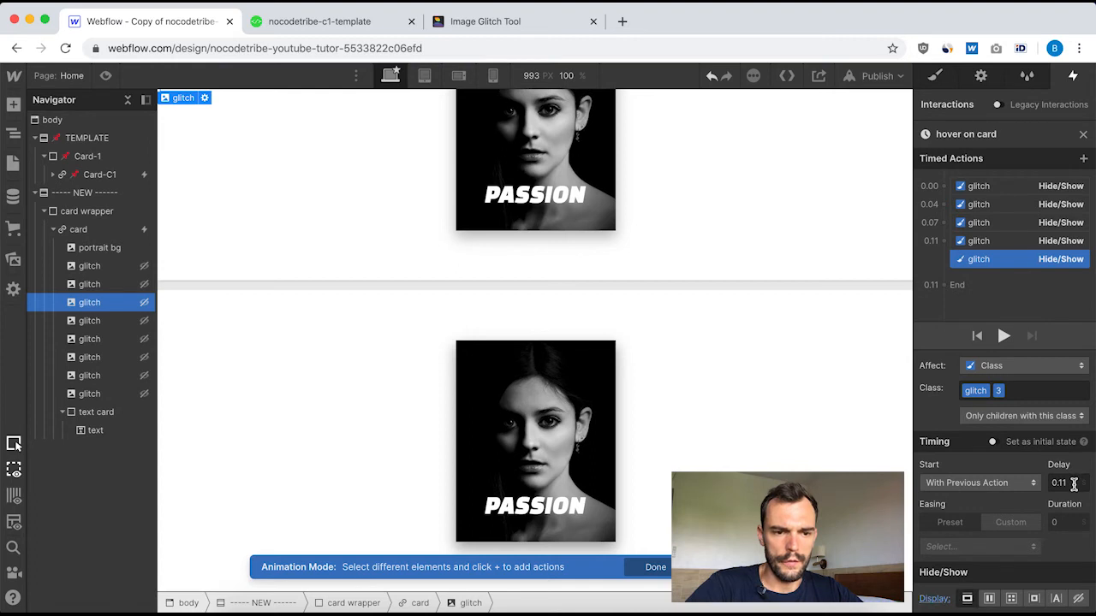
pyautogui.press('BackSpace')
pyautogui.write('4')
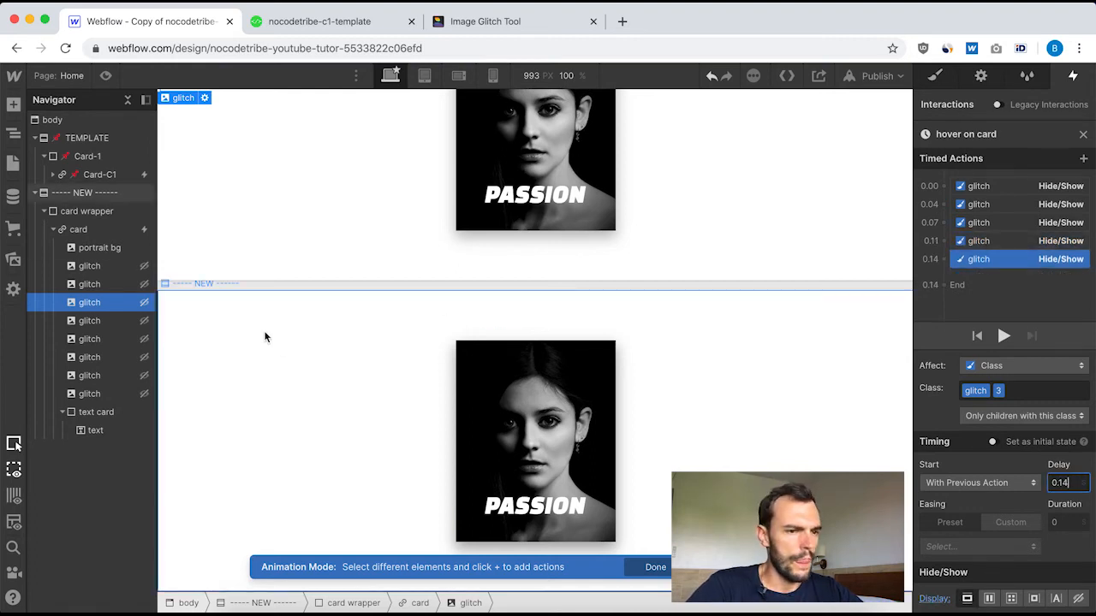
# Add another Hide/Show action for the third glitch image with display none and a 0.18 delay.
pyautogui.click(944, 258)
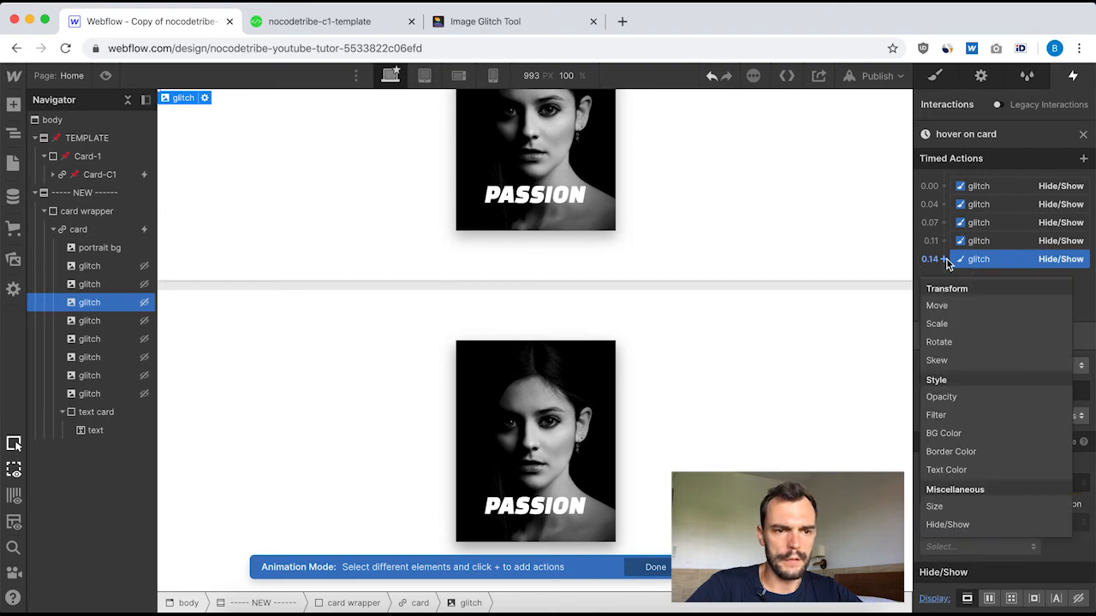
pyautogui.click(994, 525)
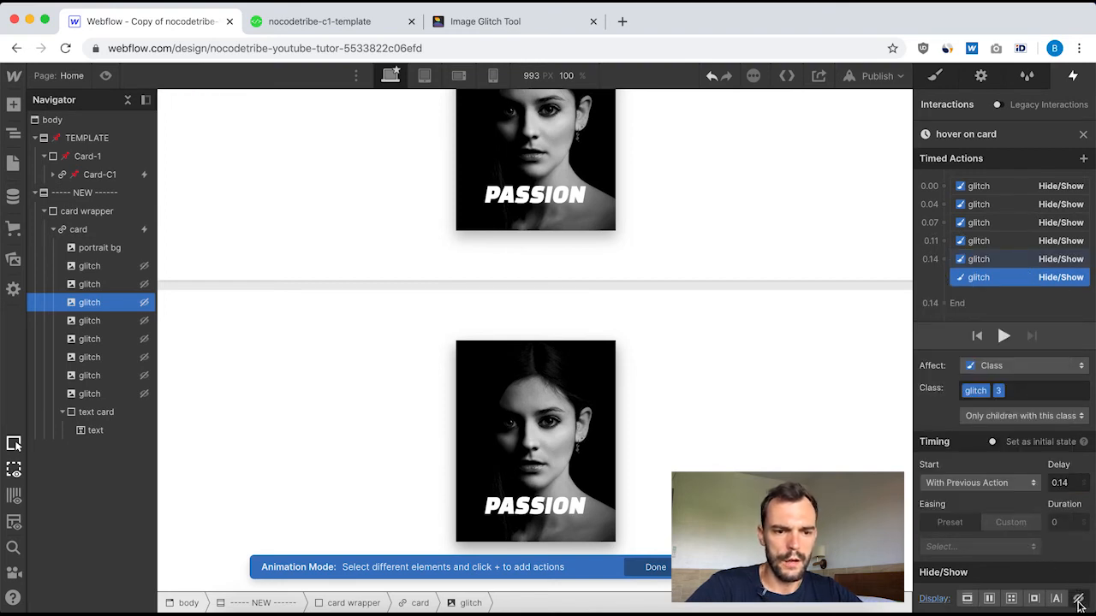
pyautogui.click(1062, 483)
pyautogui.press('BackSpace')
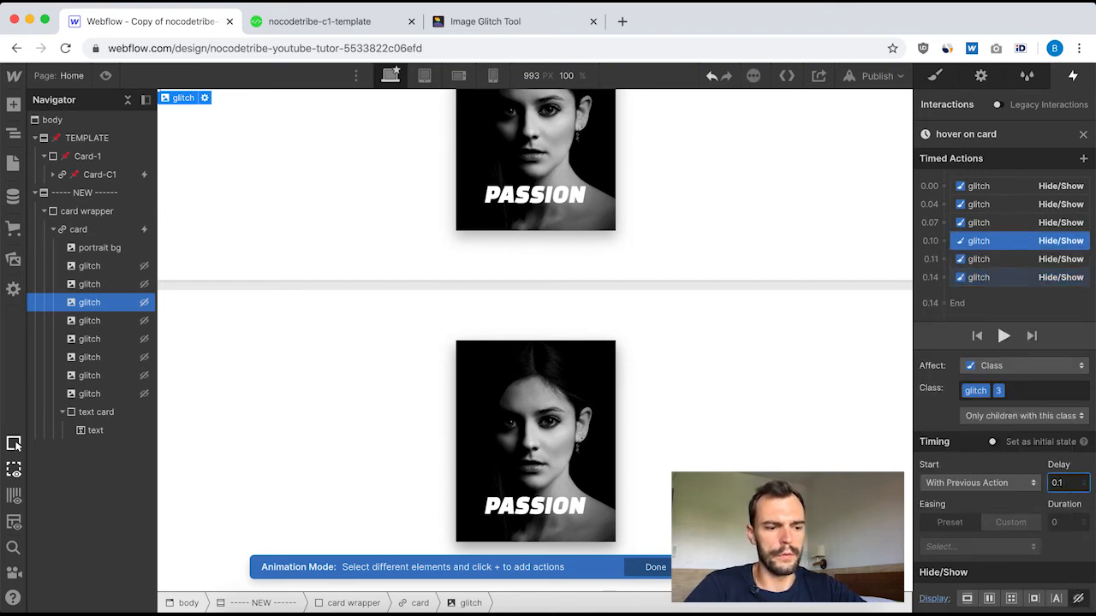
pyautogui.write('8')
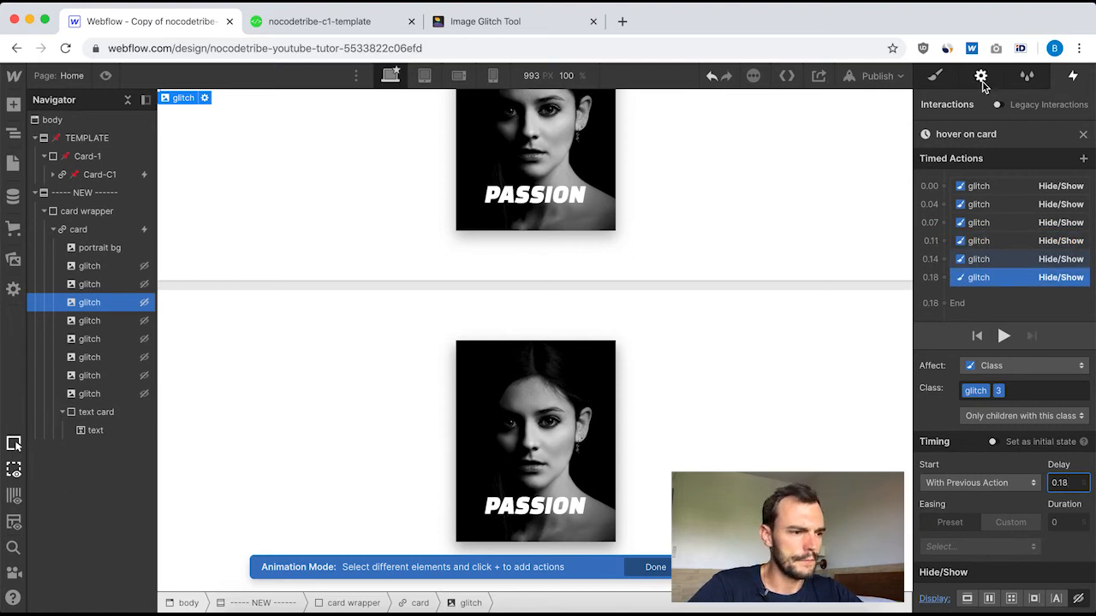
# Add a Hide/Show action for the fourth glitch image with display block and a 0.24 delay.
pyautogui.moveTo(94, 329); pyautogui.dragTo(945, 286)
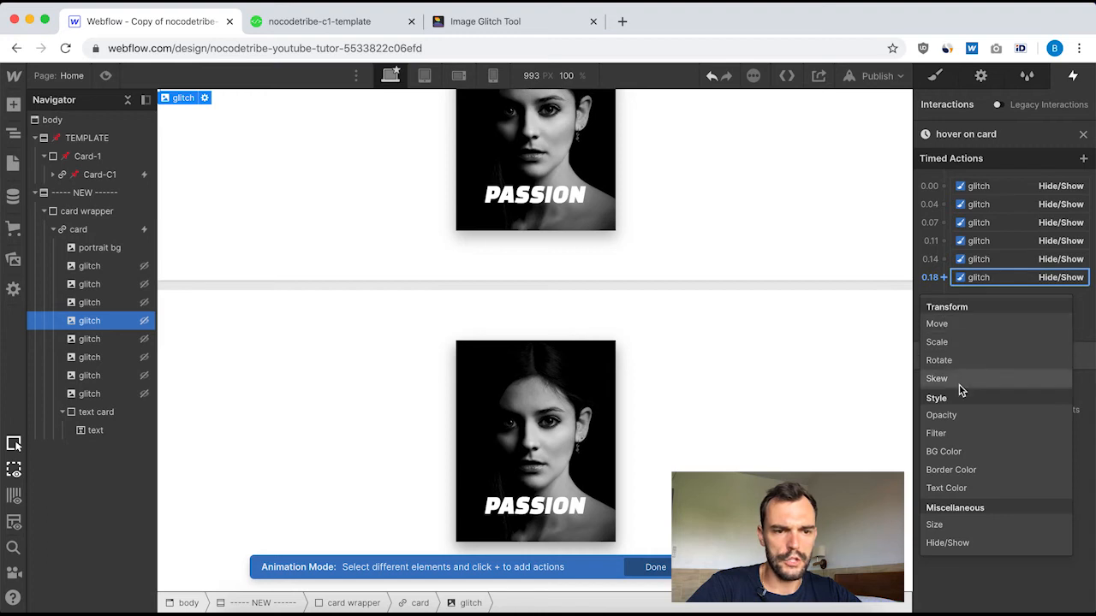
pyautogui.click(966, 541)
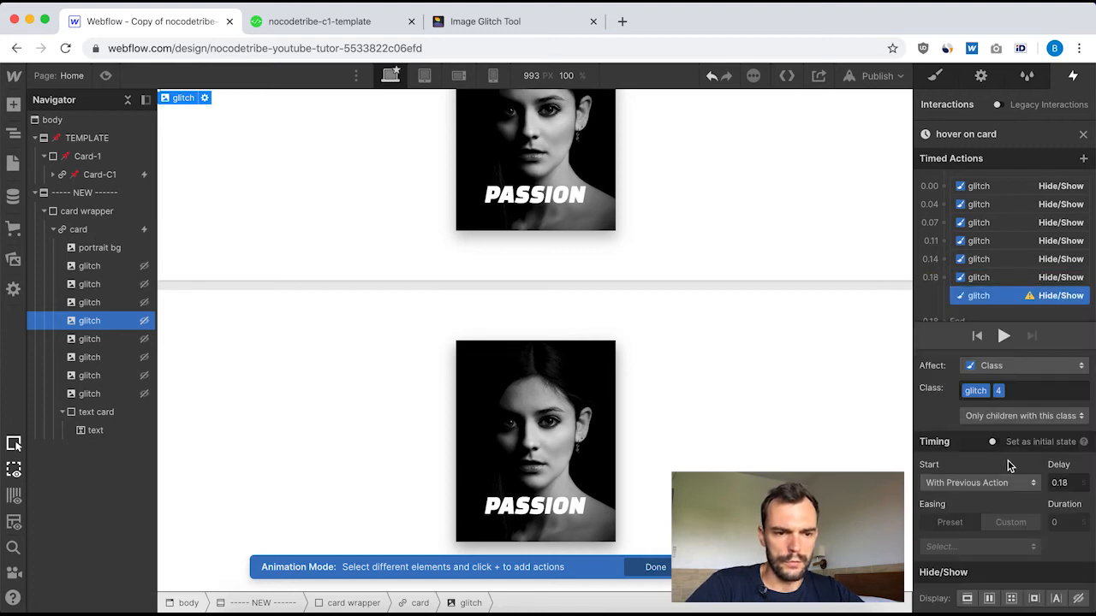
pyautogui.click(965, 600)
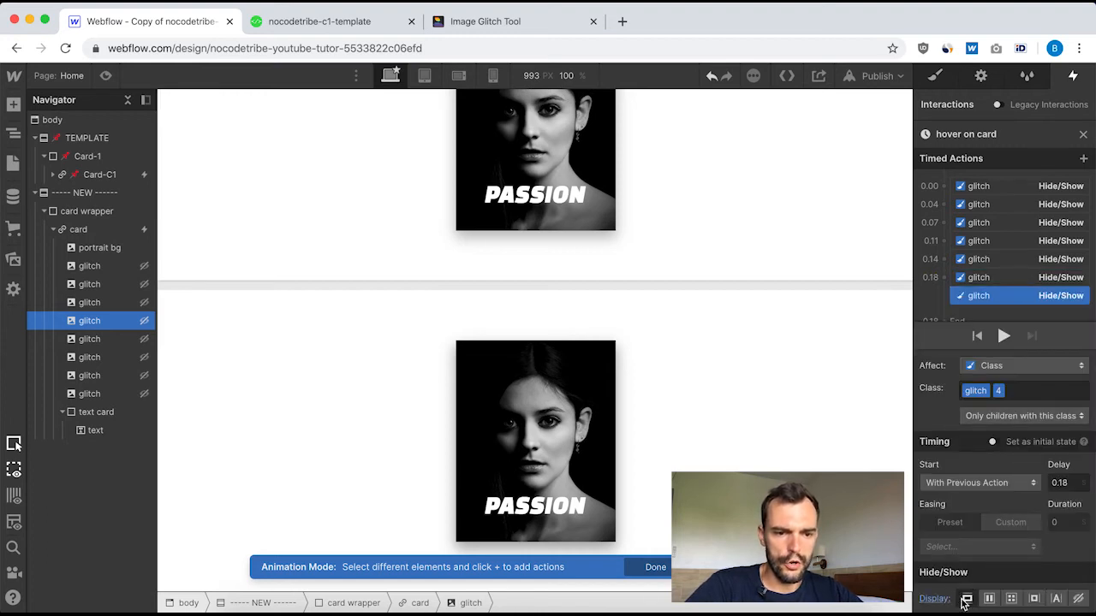
pyautogui.press('BackSpace')
pyautogui.press('BackSpace')
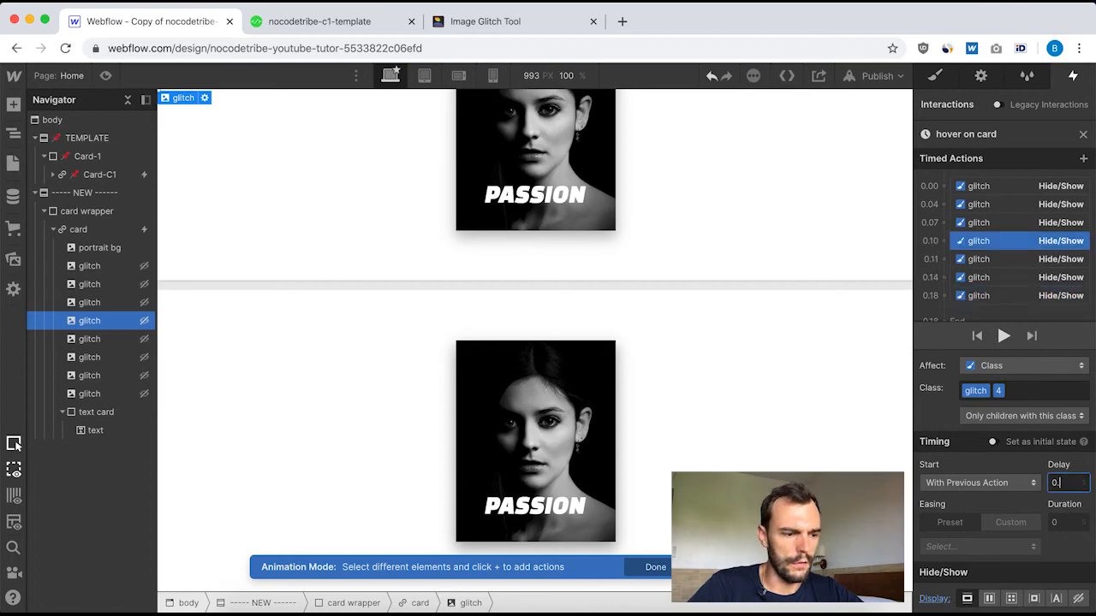
pyautogui.write('24')
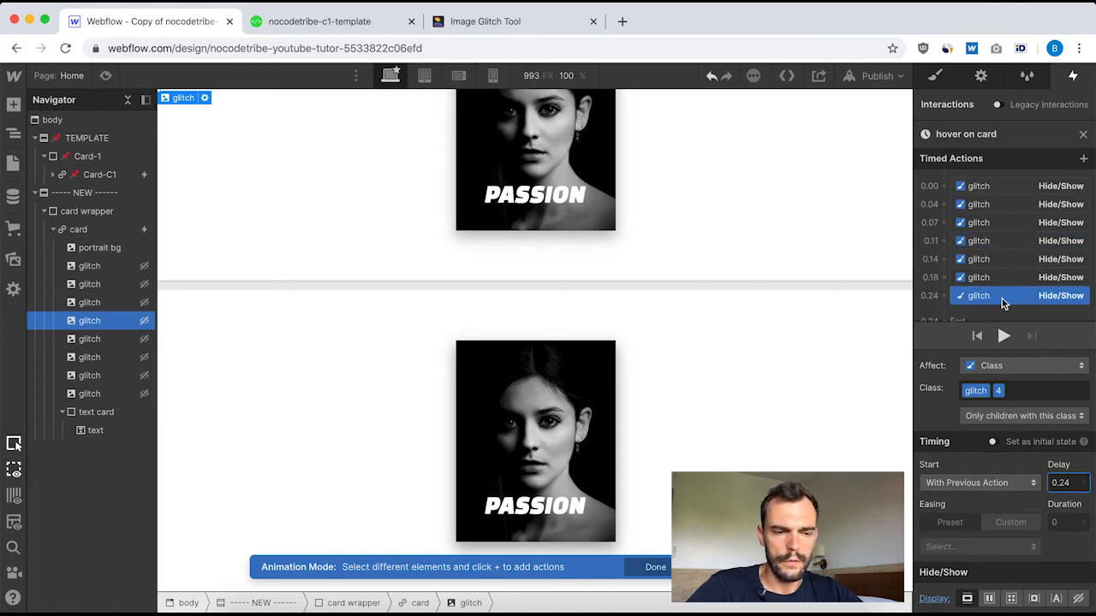
# Add another Hide/Show action for the fourth glitch image with display none and a 0.29 delay.
pyautogui.scroll(-1, 971, 226)
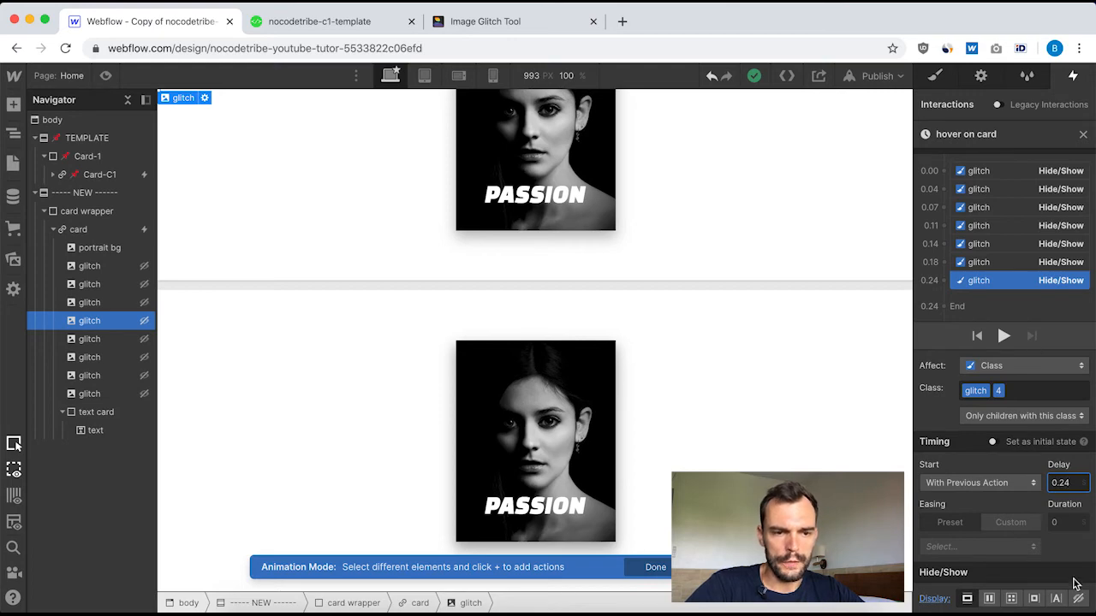
pyautogui.click(946, 306)
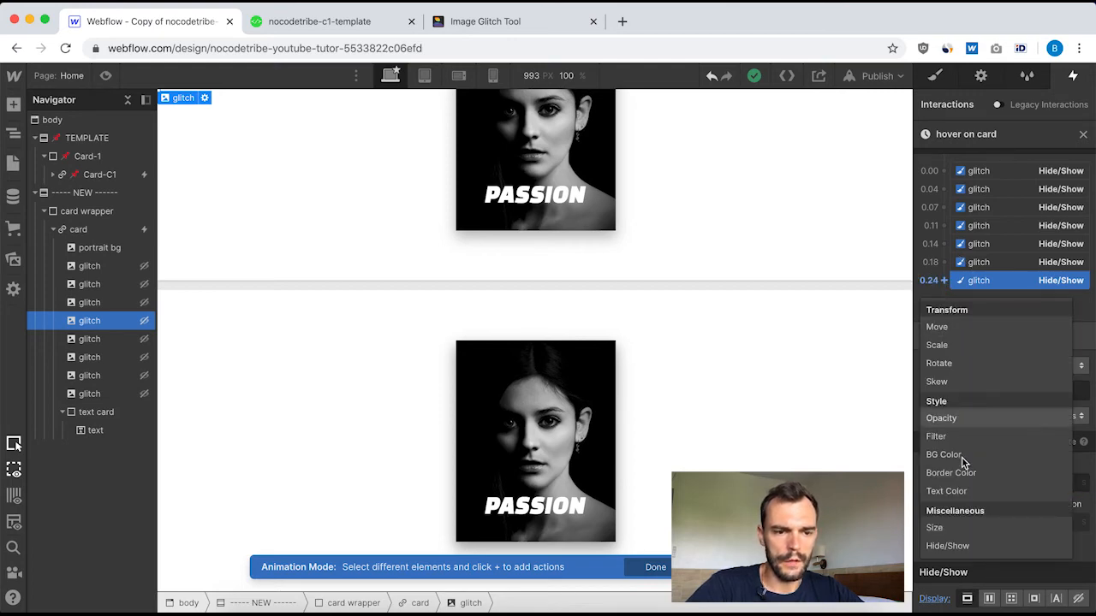
pyautogui.click(948, 546)
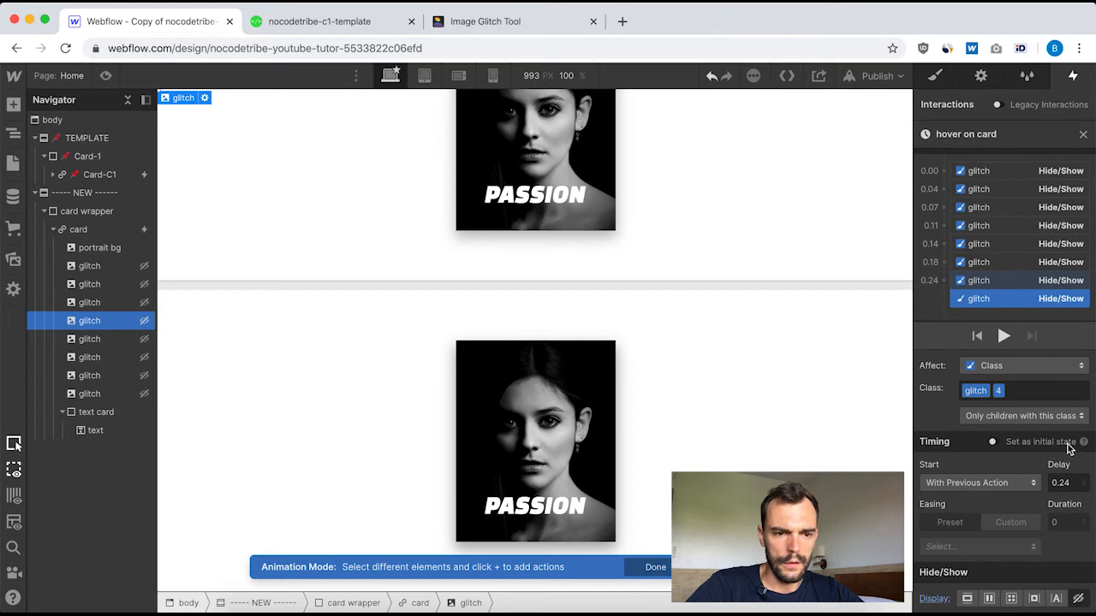
pyautogui.press('BackSpace')
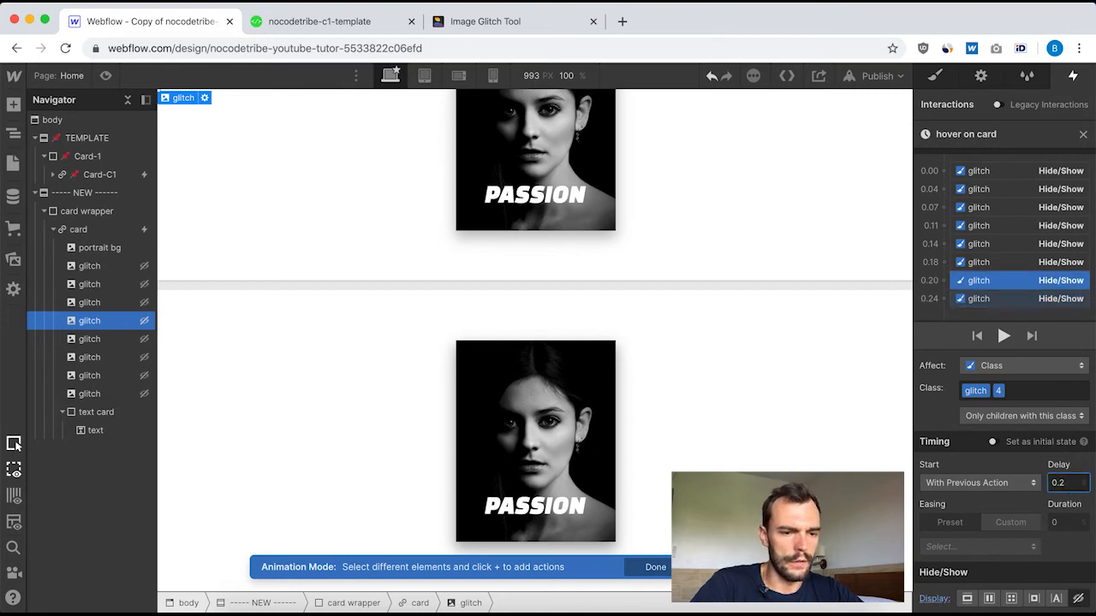
pyautogui.write('9')
# Add a Hide/Show action for the fifth glitch image with display block and a 0.36 delay.
pyautogui.scroll(-1, 993, 254)
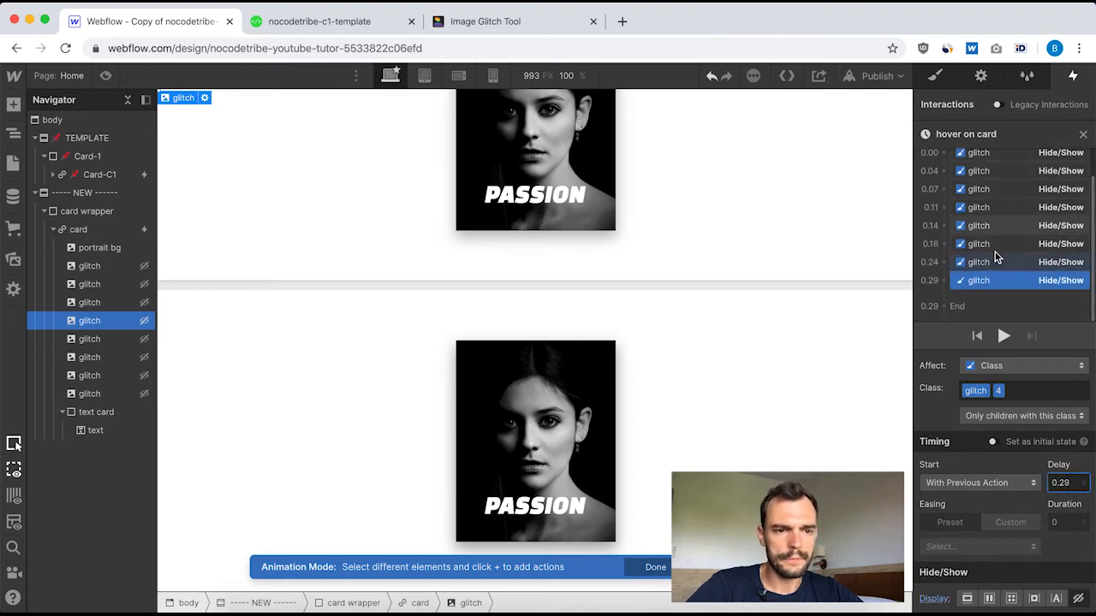
pyautogui.click(108, 345)
pyautogui.click(945, 304)
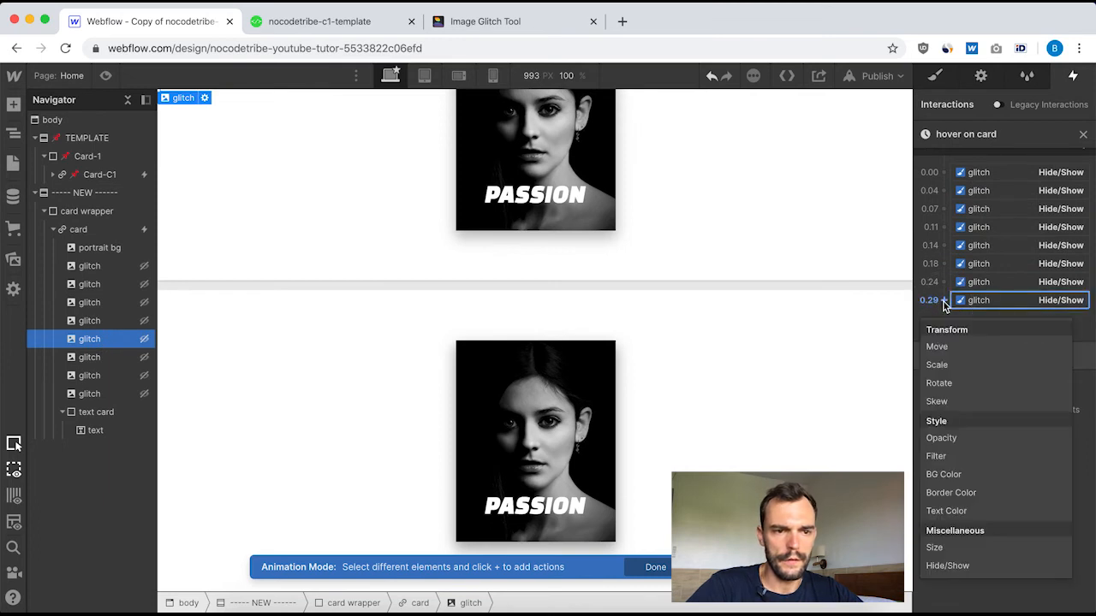
pyautogui.click(983, 565)
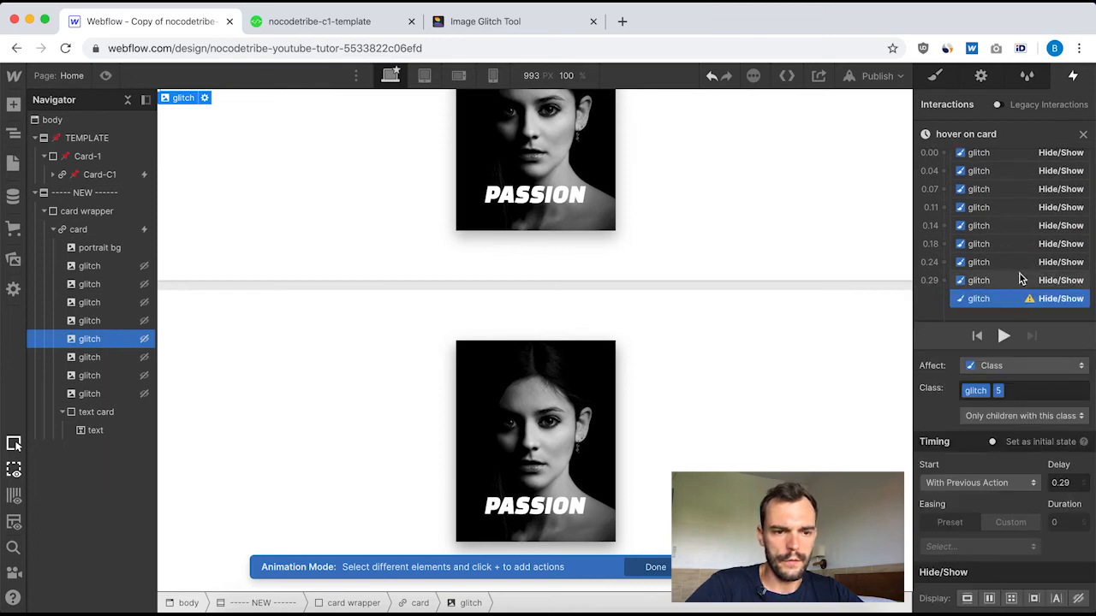
pyautogui.click(968, 599)
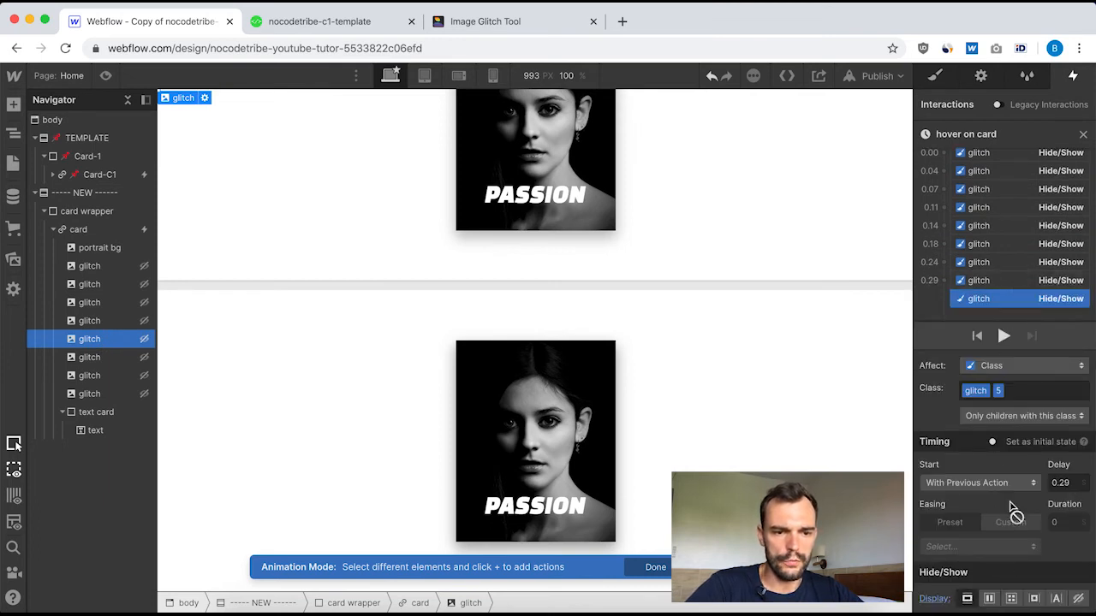
pyautogui.press('BackSpace')
pyautogui.press('BackSpace')
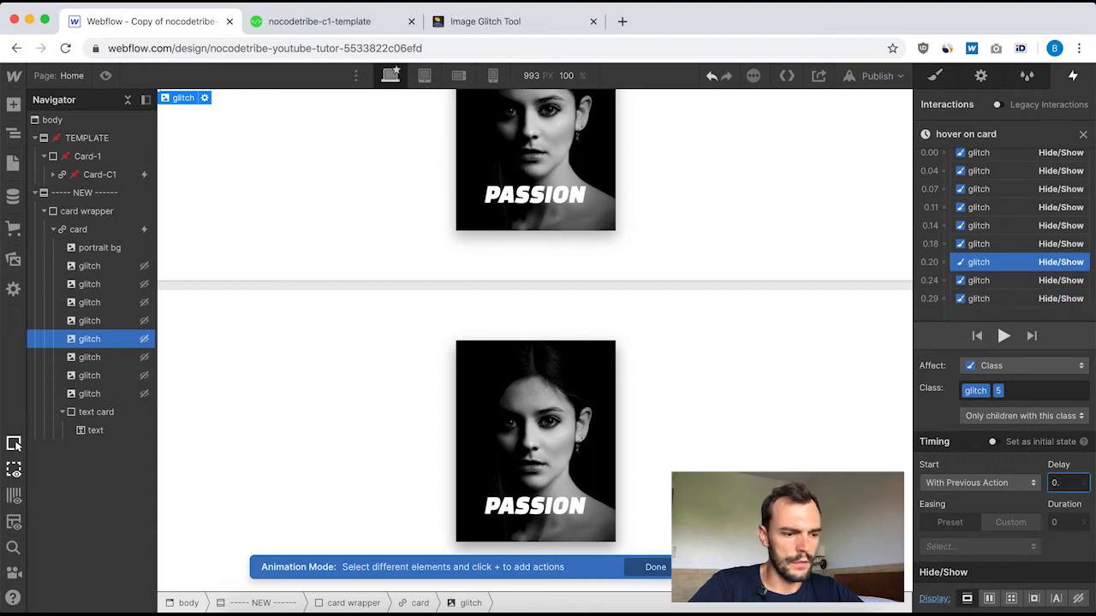
pyautogui.write('36')
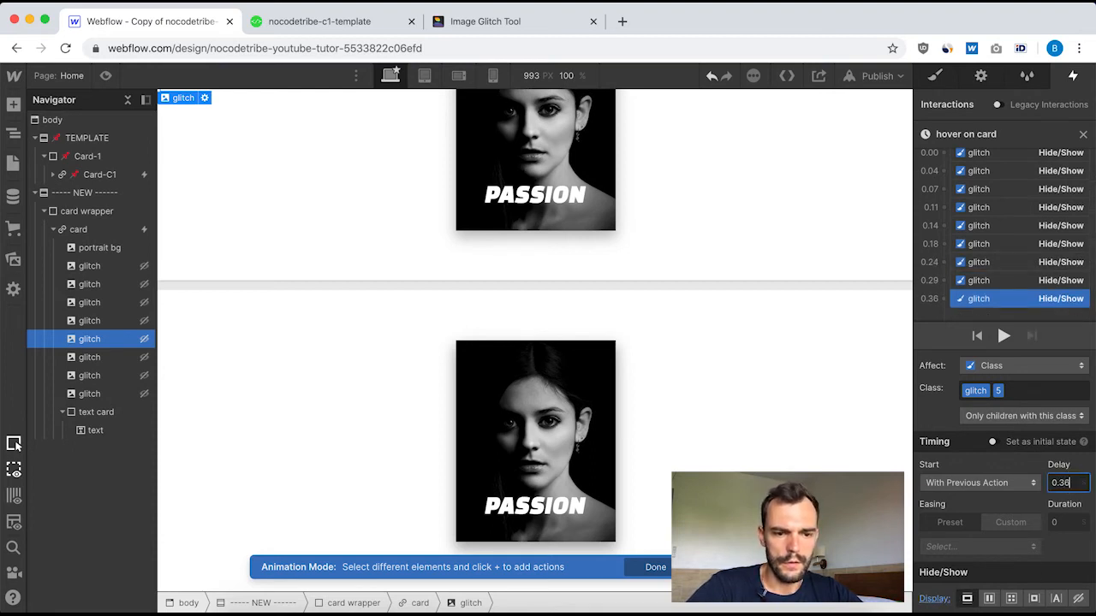
# Add another Hide/Show action for the fifth glitch image with display none and a 0.4 delay.
pyautogui.click(988, 301)
pyautogui.click(944, 299)
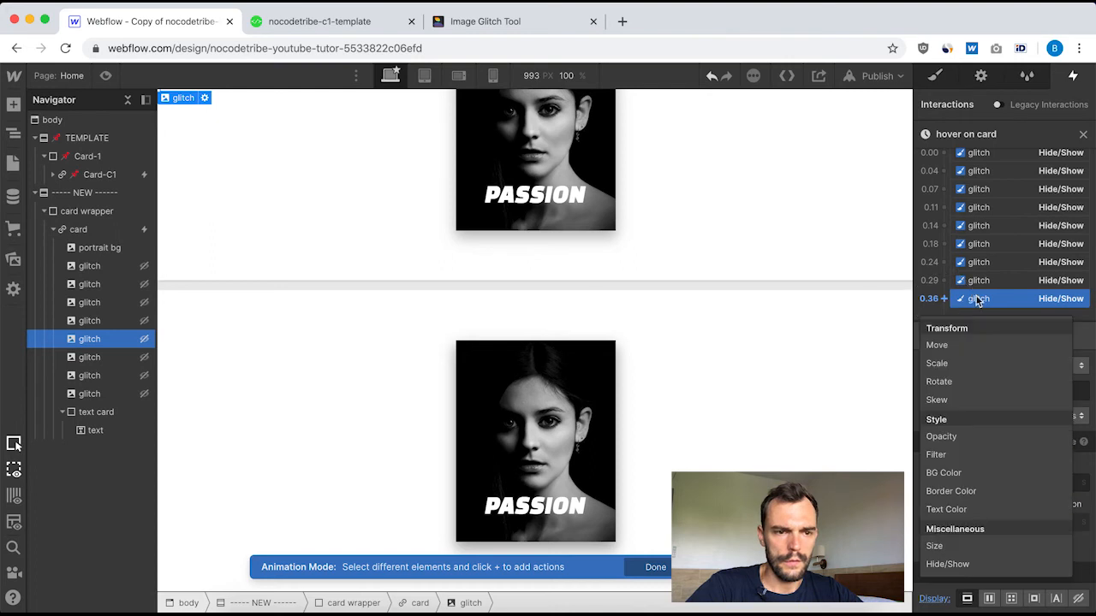
pyautogui.click(980, 563)
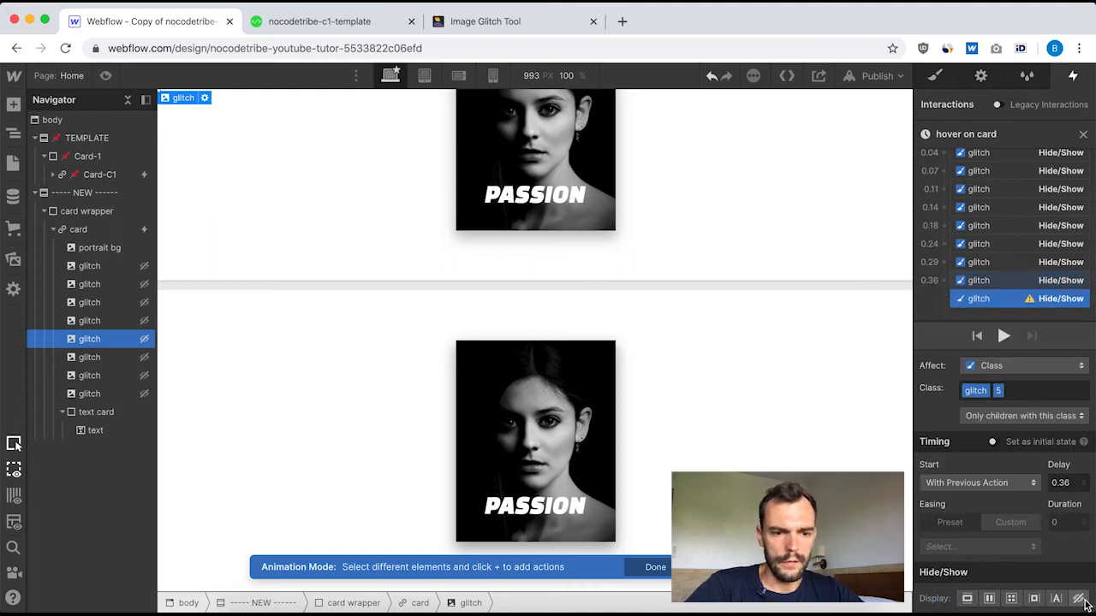
pyautogui.press('BackSpace')
pyautogui.press('BackSpace')
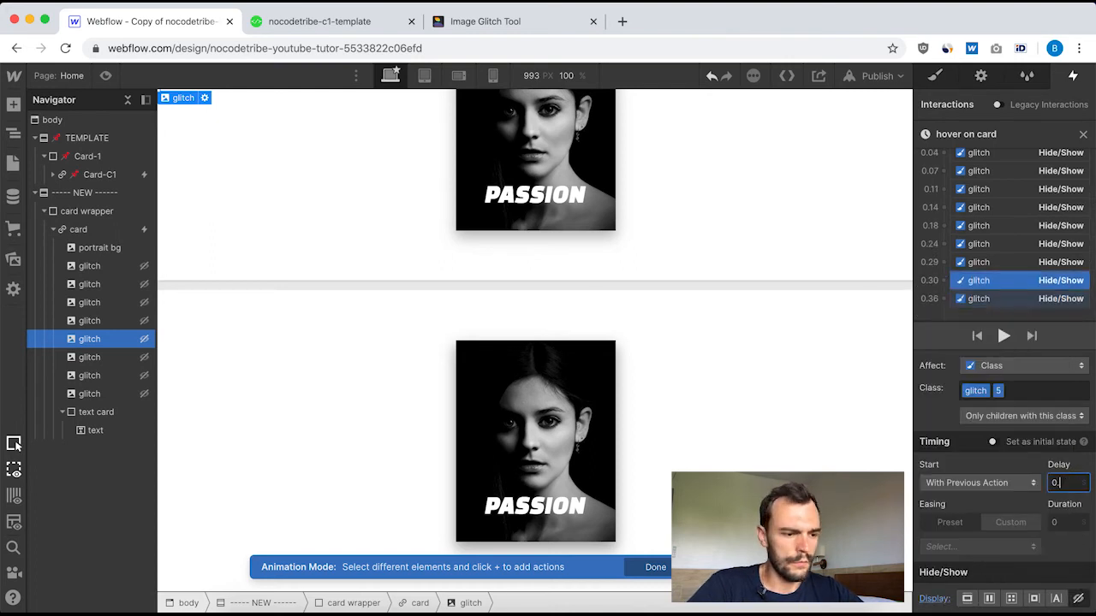
pyautogui.write('4')
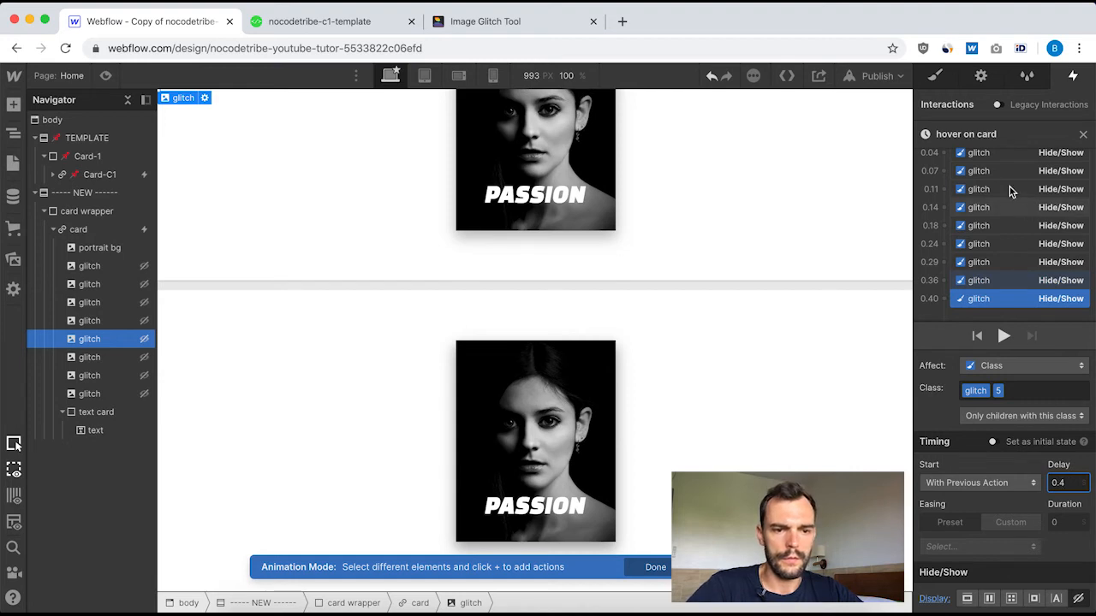
# Add a Hide/Show action for the sixth glitch image with display block and a 0.44 delay.
pyautogui.scroll(-1, 1015, 257)
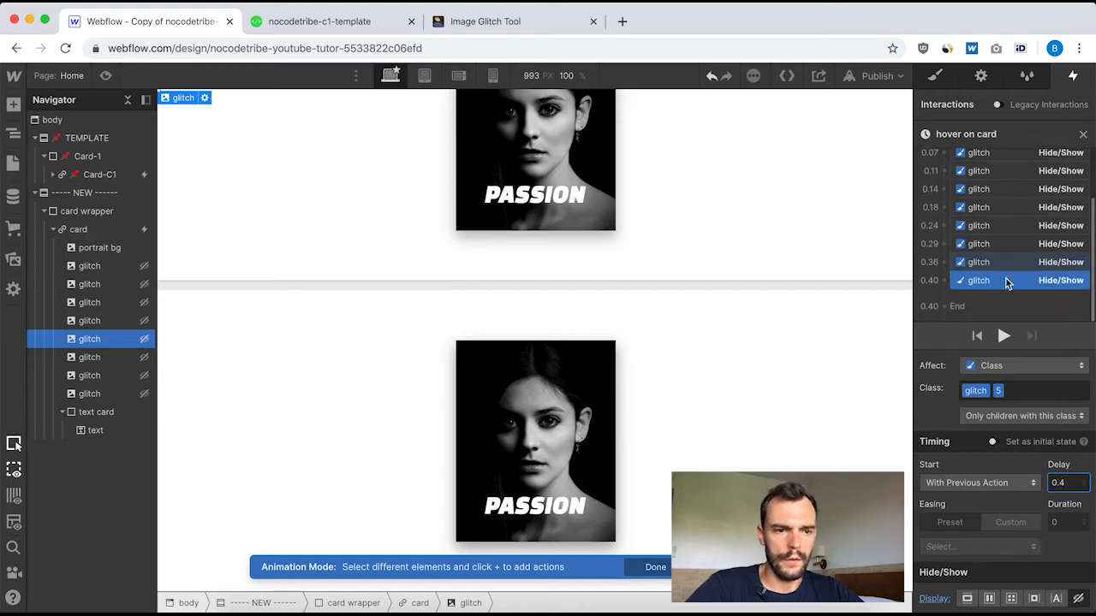
pyautogui.click(91, 357)
pyautogui.click(947, 301)
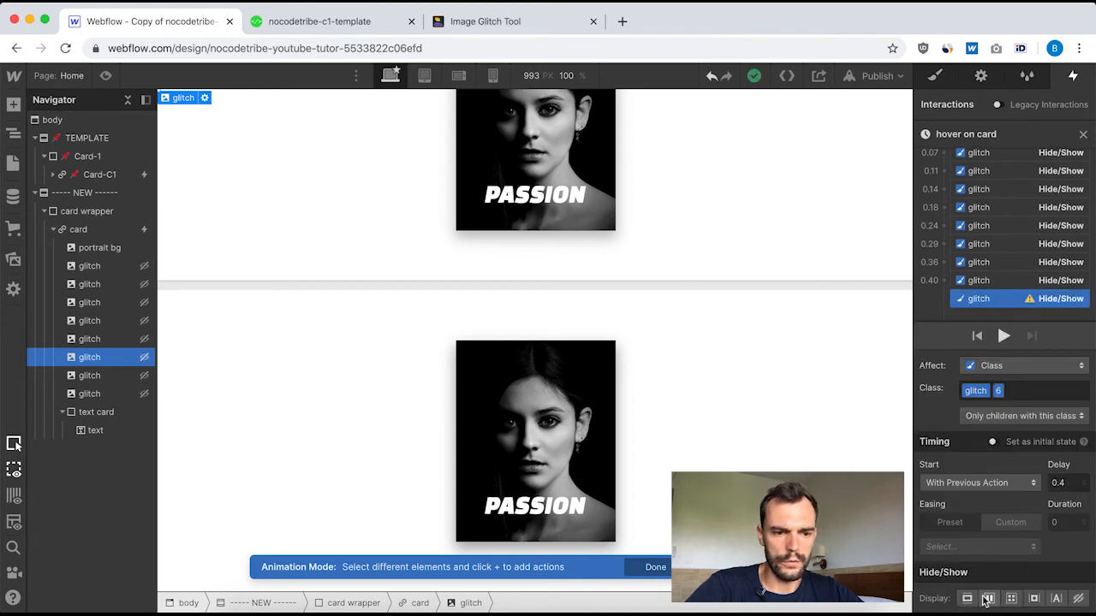
pyautogui.click(1071, 482)
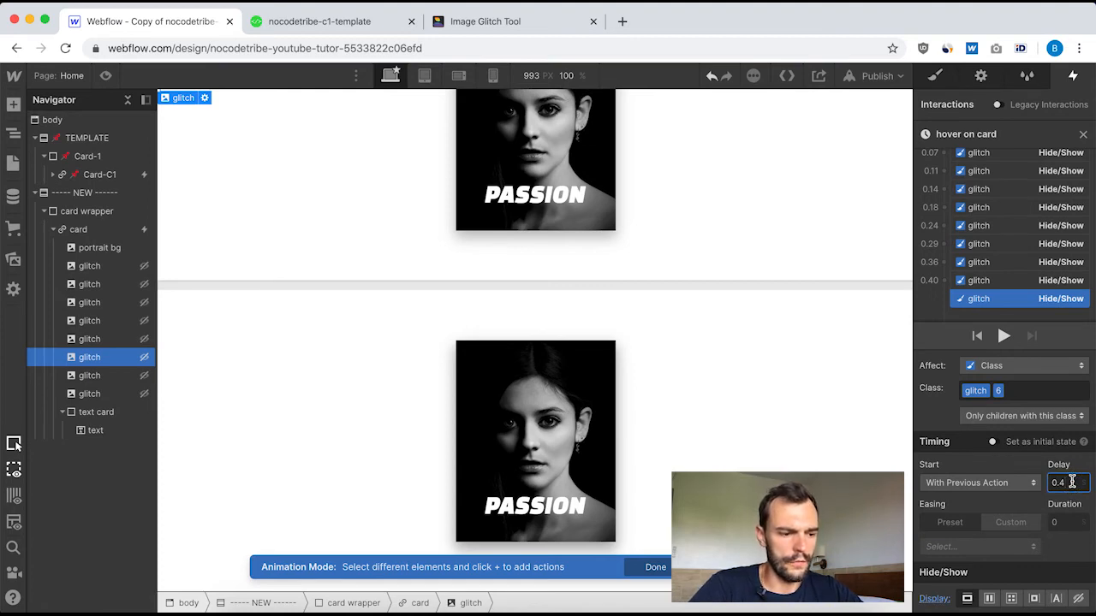
pyautogui.write('4')
# Add another Hide/Show action for the sixth glitch image with display none and a 0.49 delay.
pyautogui.scroll(-1, 1004, 295)
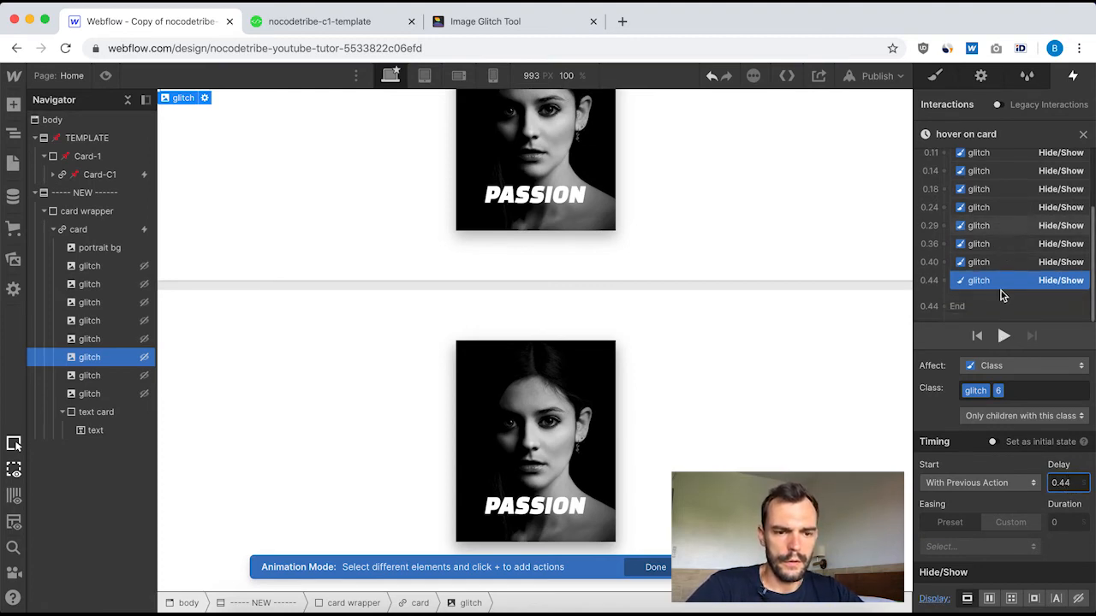
pyautogui.click(944, 281)
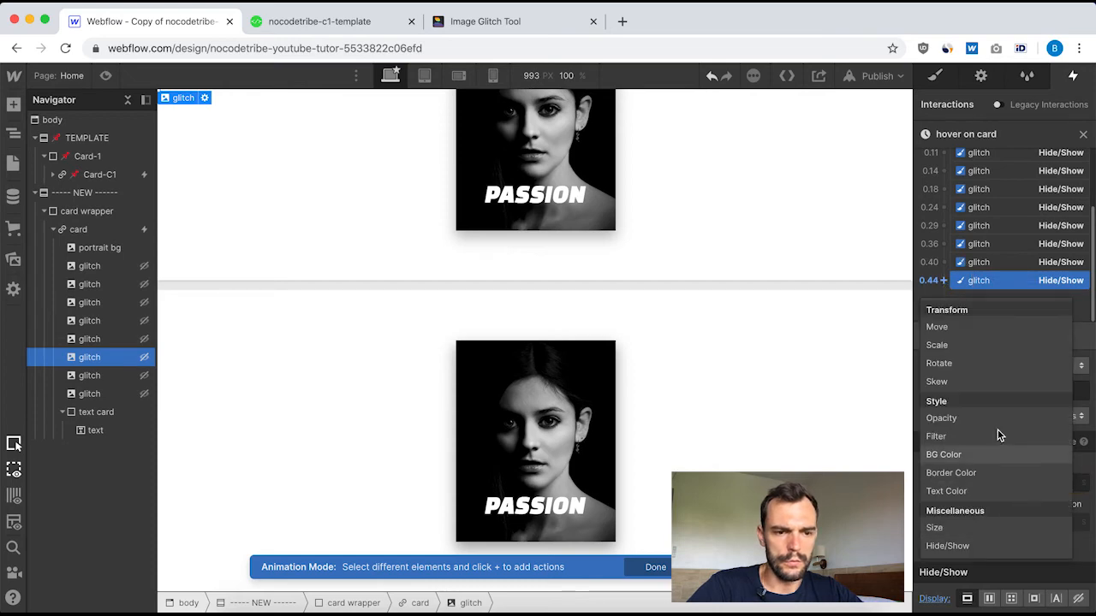
pyautogui.click(980, 546)
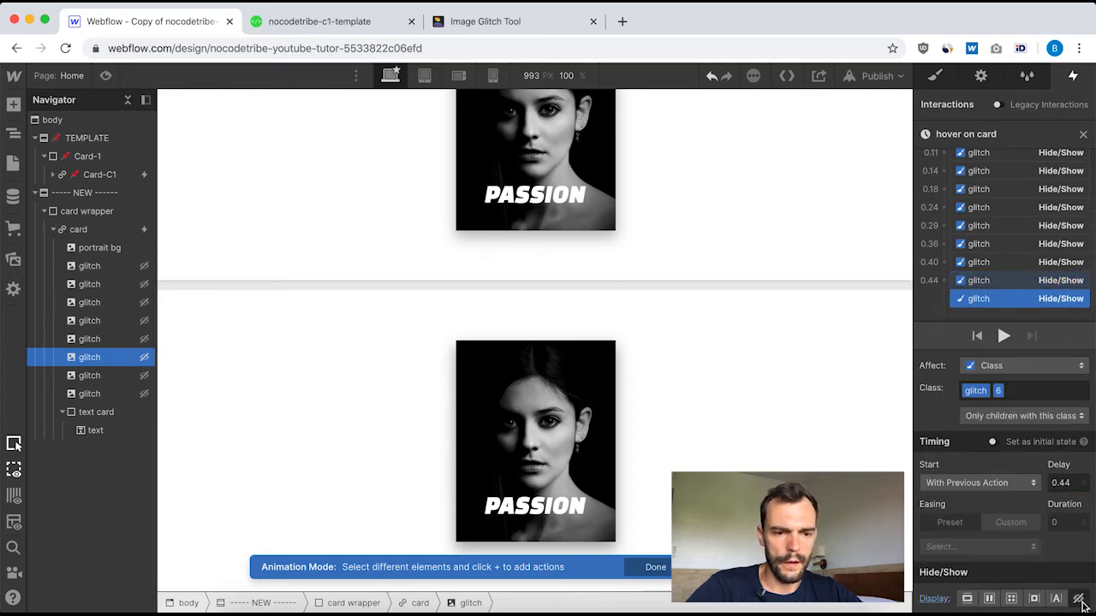
pyautogui.press('BackSpace')
pyautogui.write('9')
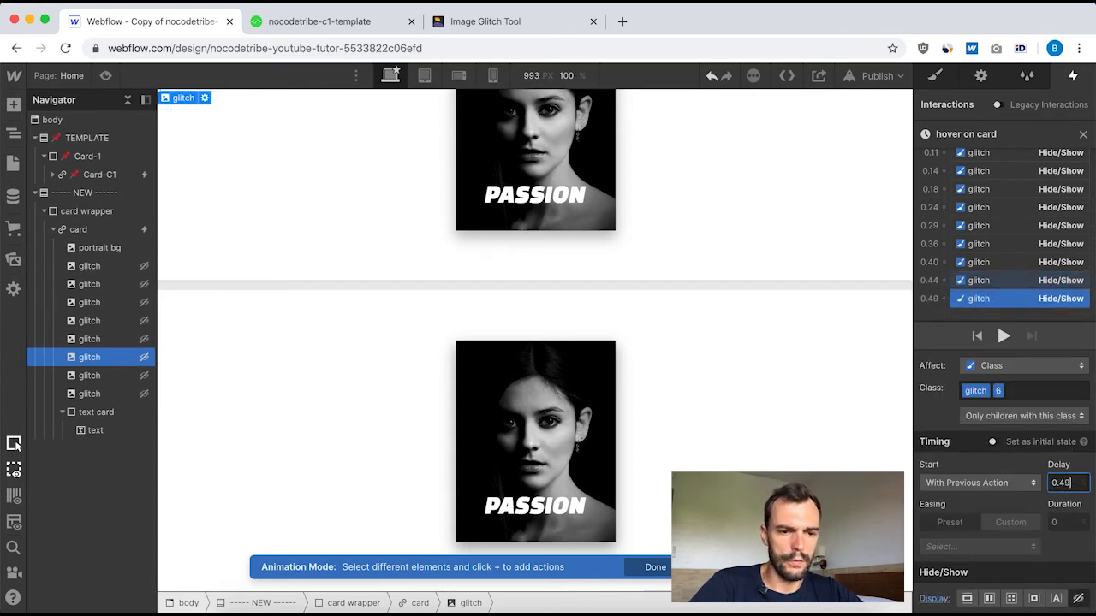
# Add a Hide/Show action for the seventh glitch image with display block and a 0.55 delay.
pyautogui.scroll(-1, 994, 265)
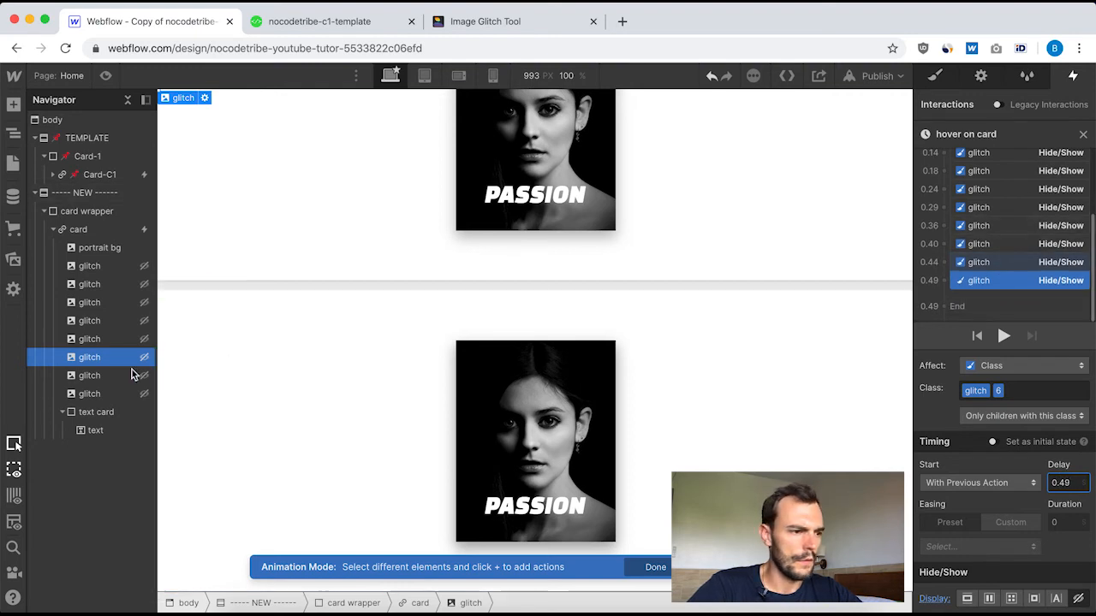
pyautogui.click(103, 377)
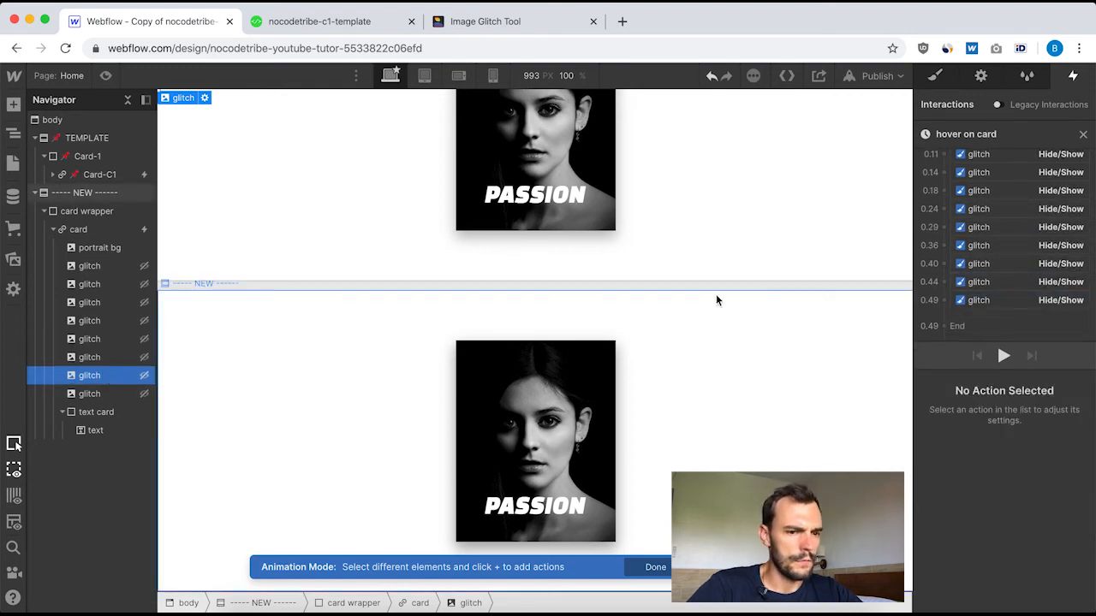
pyautogui.click(944, 306)
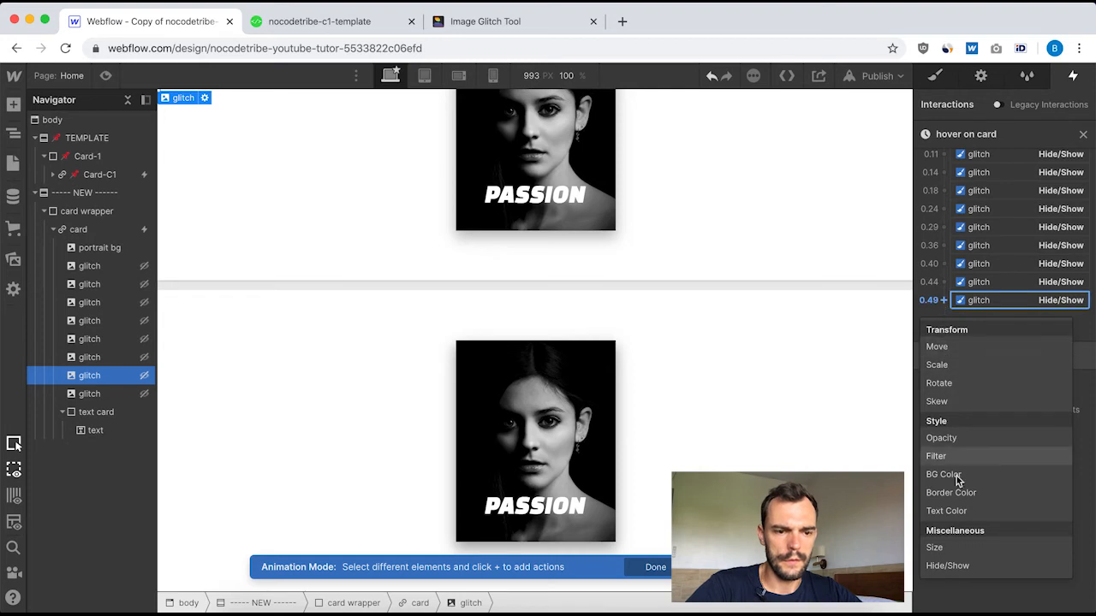
pyautogui.click(970, 572)
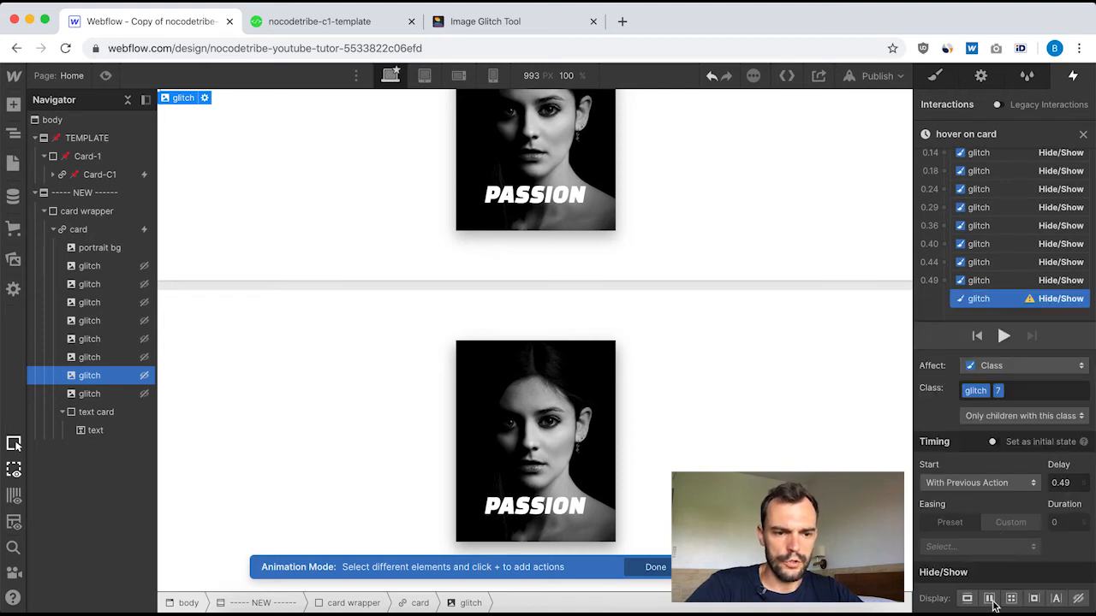
pyautogui.click(966, 598)
pyautogui.click(1075, 479)
pyautogui.press('BackSpace')
pyautogui.press('BackSpace')
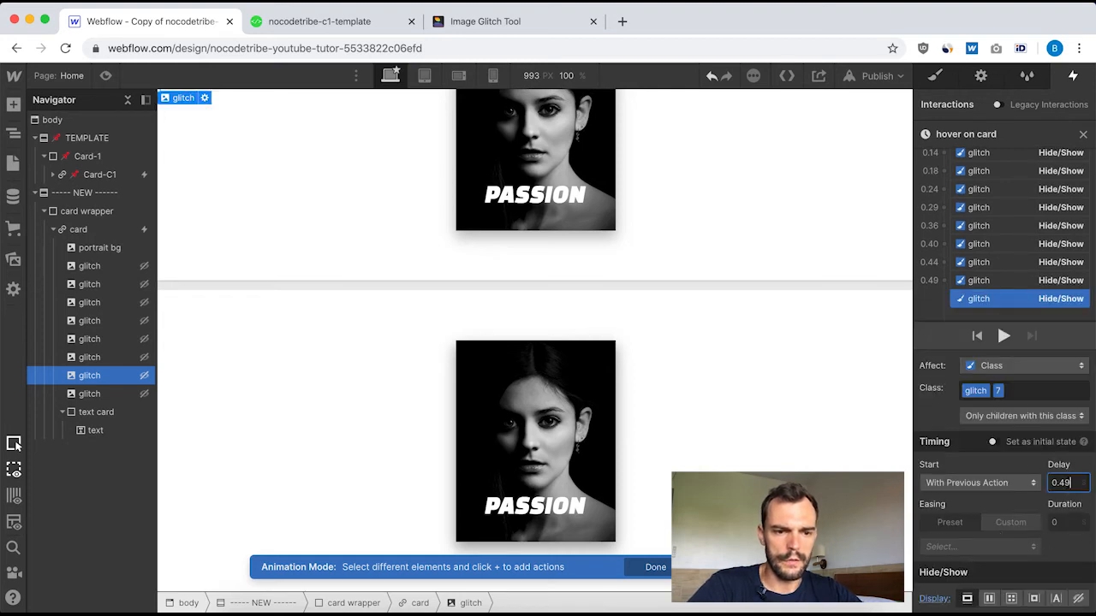
pyautogui.write('55')
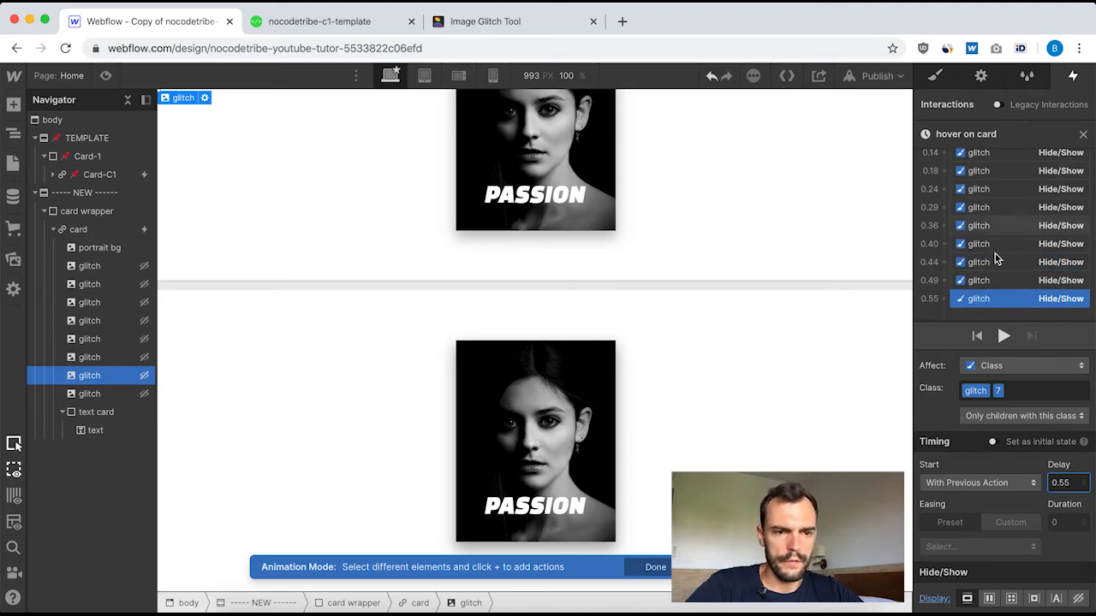
# Add another Hide/Show action for the seventh glitch image with display none and a 0.61 delay.
pyautogui.scroll(-1, 993, 255)
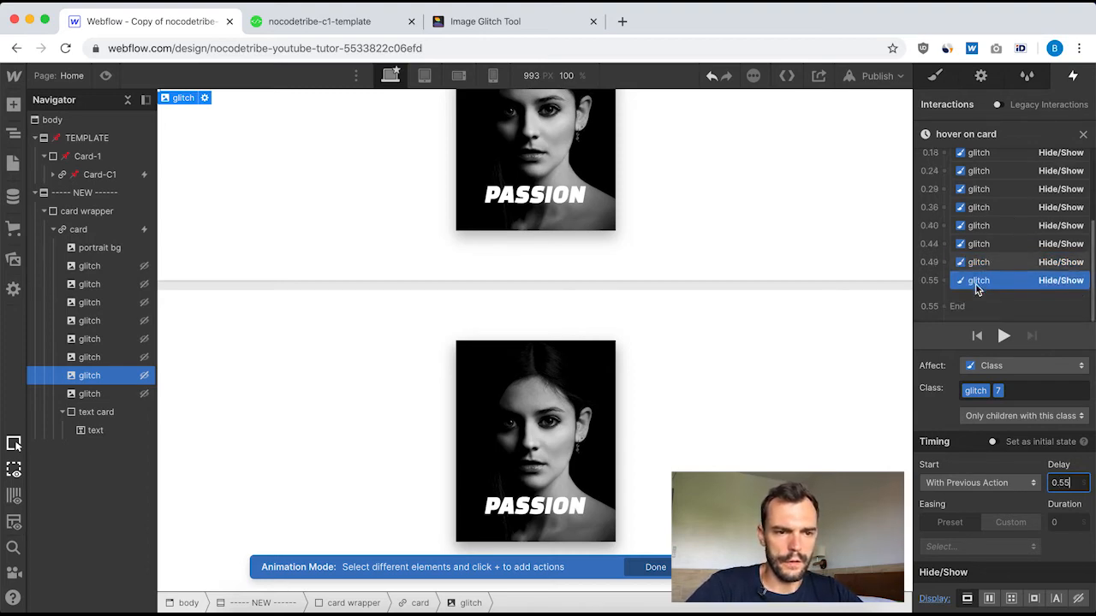
pyautogui.click(944, 280)
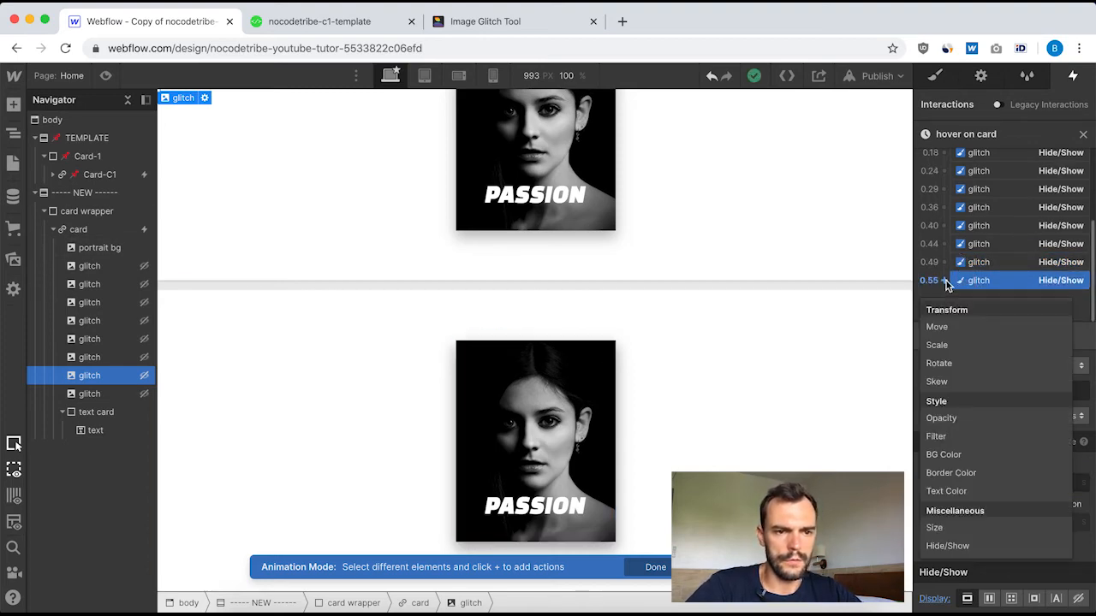
pyautogui.click(984, 547)
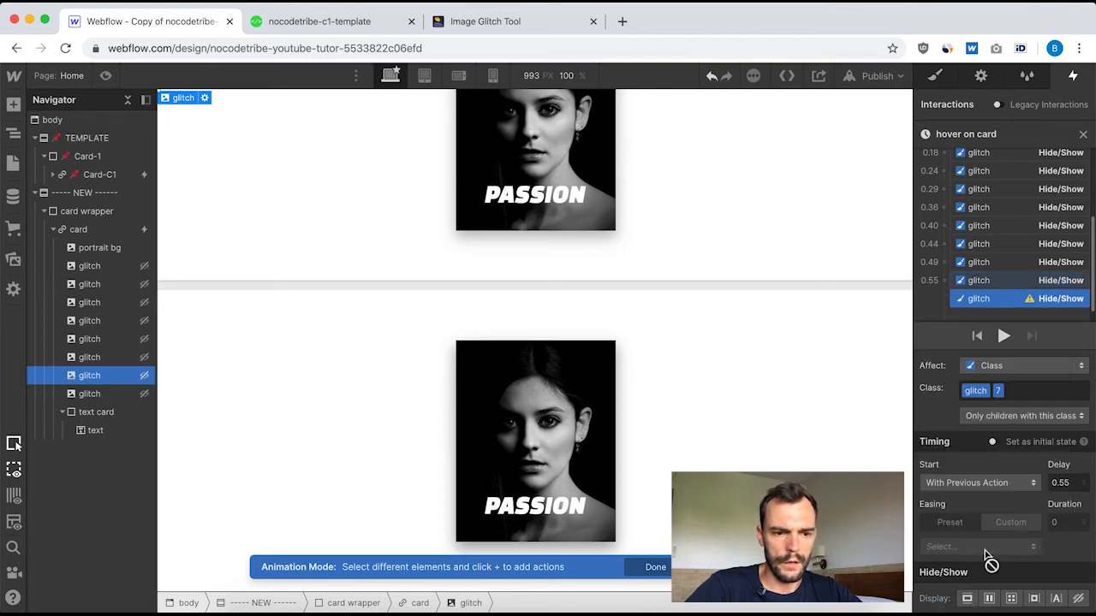
pyautogui.click(1081, 601)
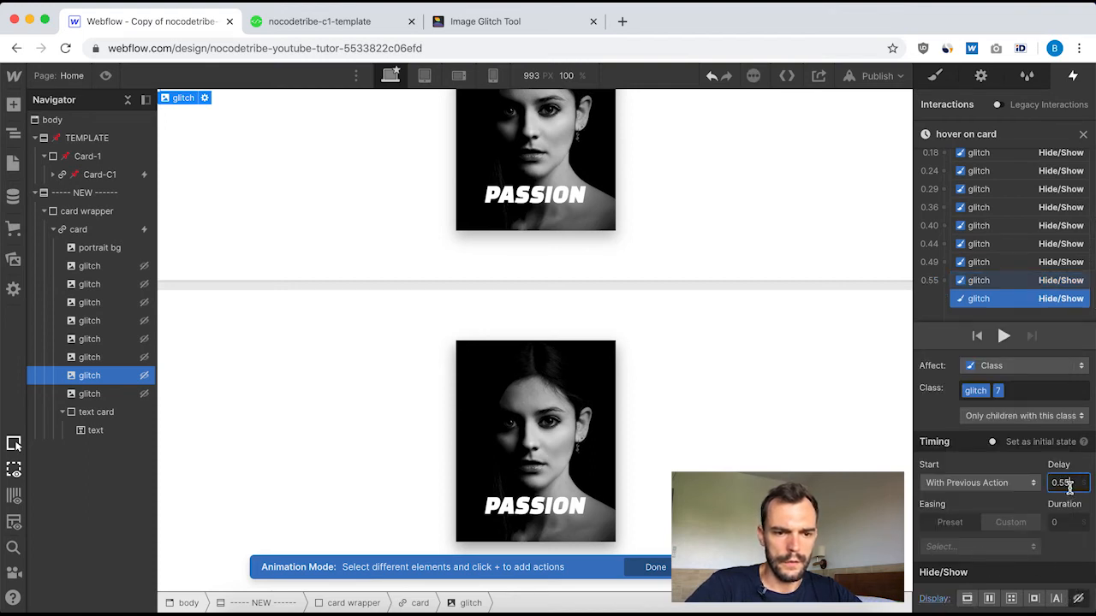
pyautogui.press('BackSpace')
pyautogui.press('BackSpace')
pyautogui.write('61')
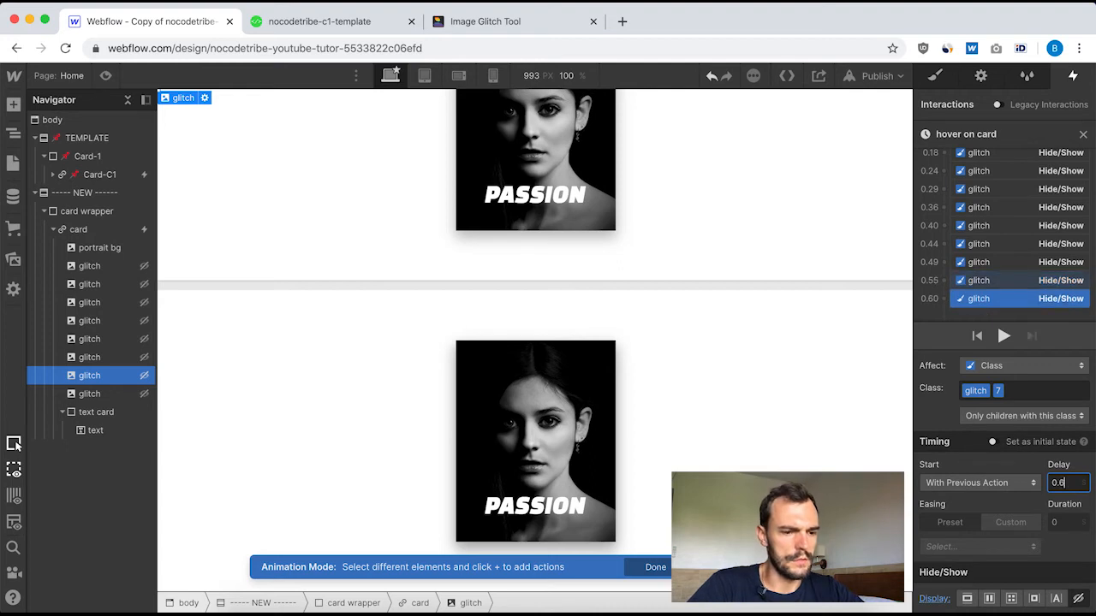
# Add a Hide/Show action for the eighth glitch image with display block and a 0.67 delay.
pyautogui.click(89, 393)
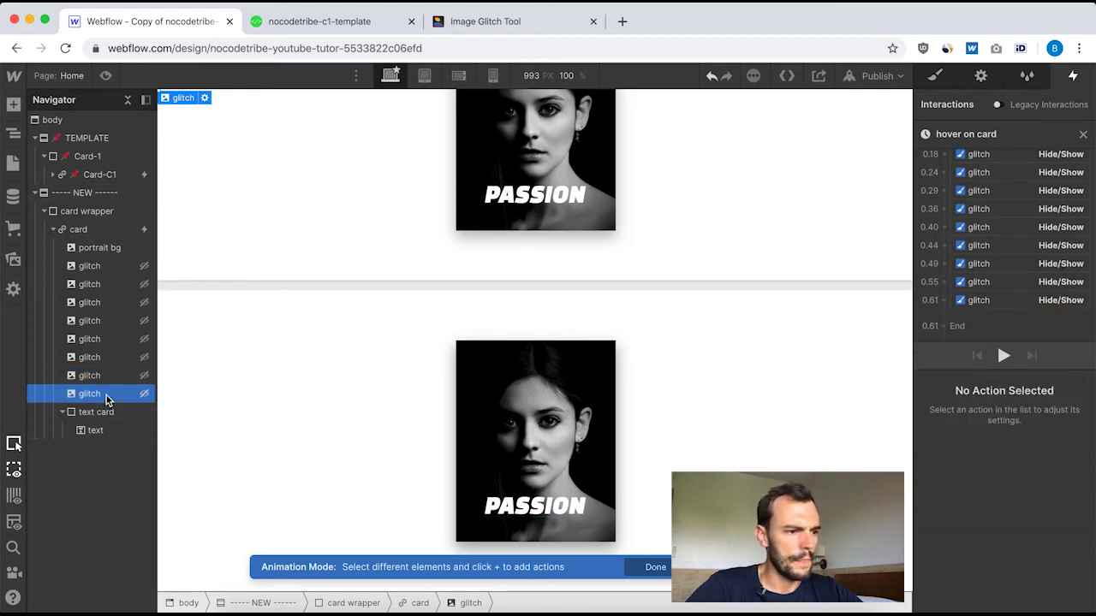
pyautogui.click(944, 300)
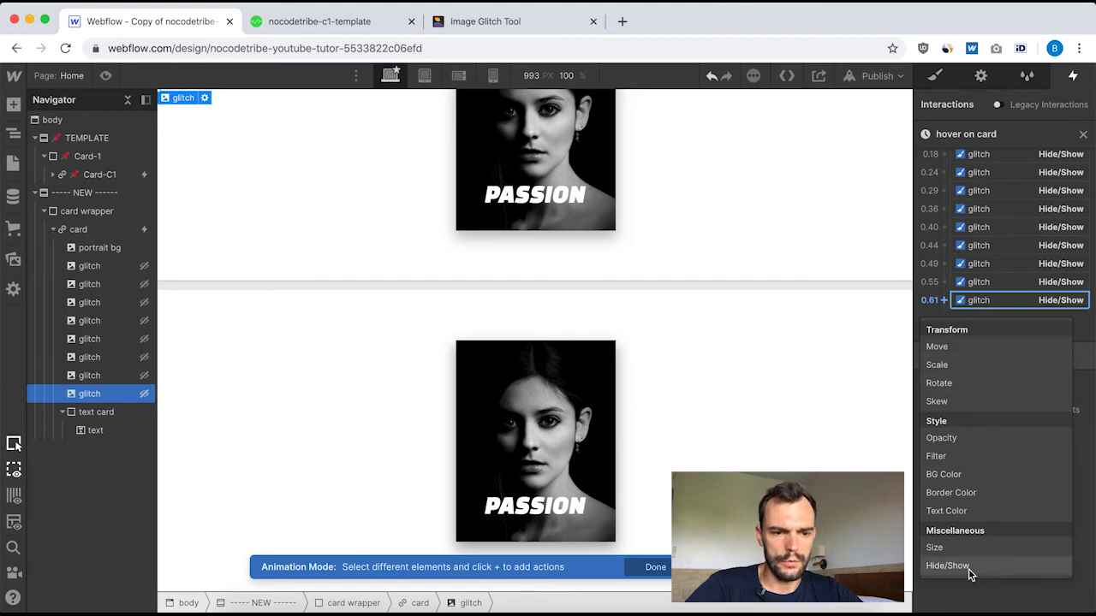
pyautogui.click(947, 566)
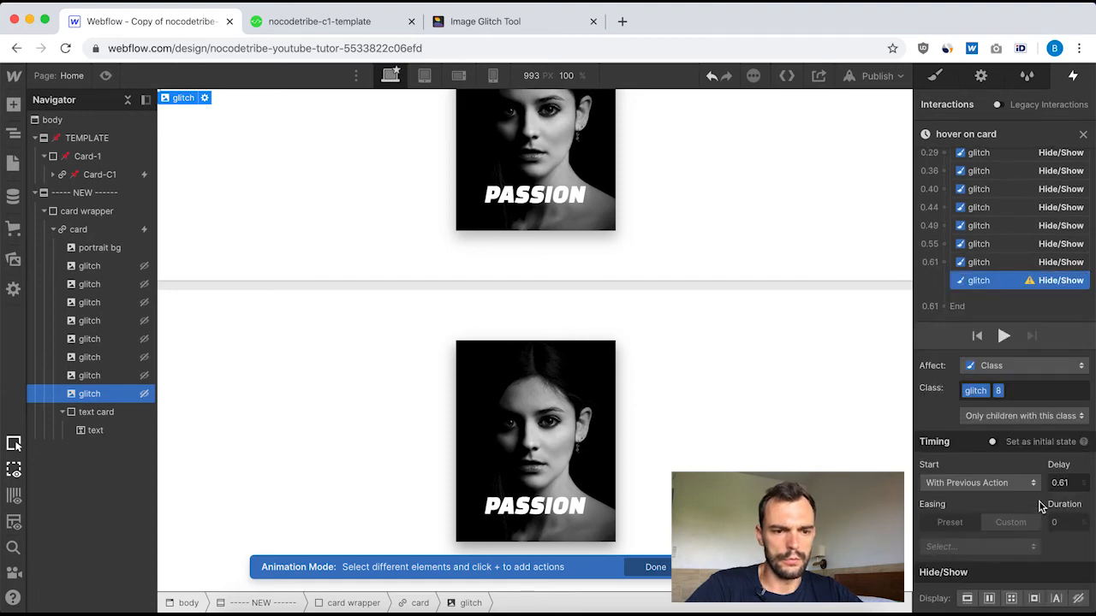
pyautogui.click(967, 598)
pyautogui.press('BackSpace')
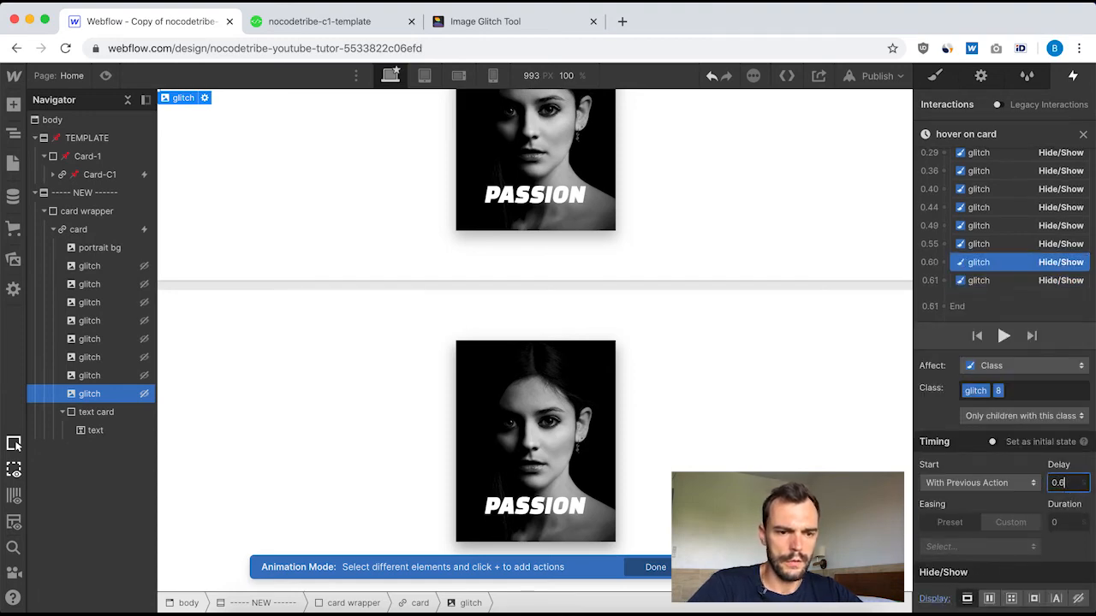
pyautogui.write('7')
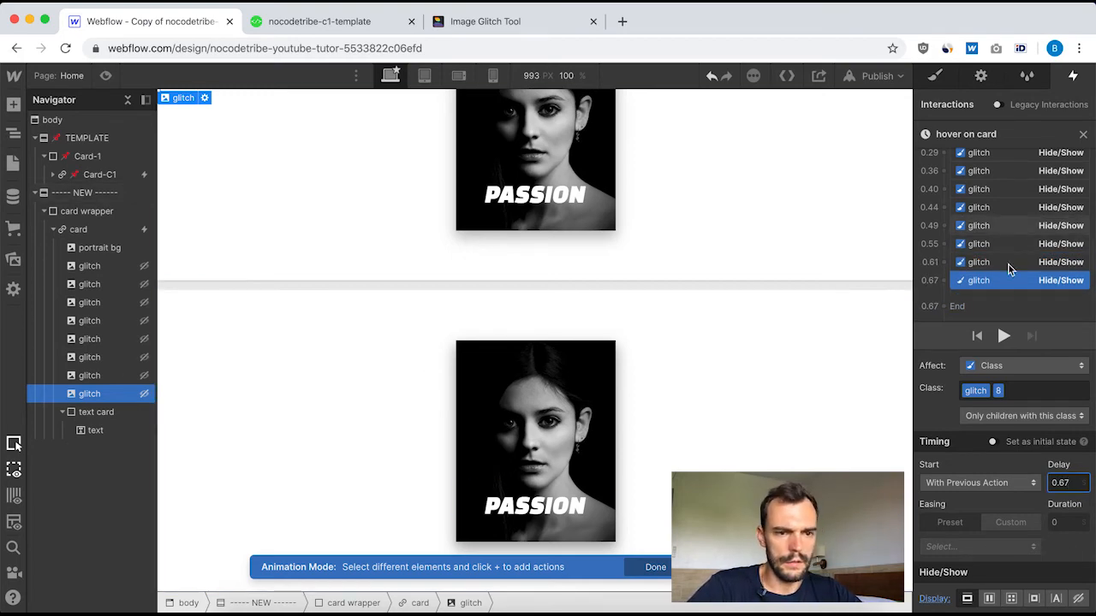
# Add another Hide/Show action for the eighth glitch image with display none and a 0.73 delay.
pyautogui.click(945, 281)
pyautogui.click(949, 546)
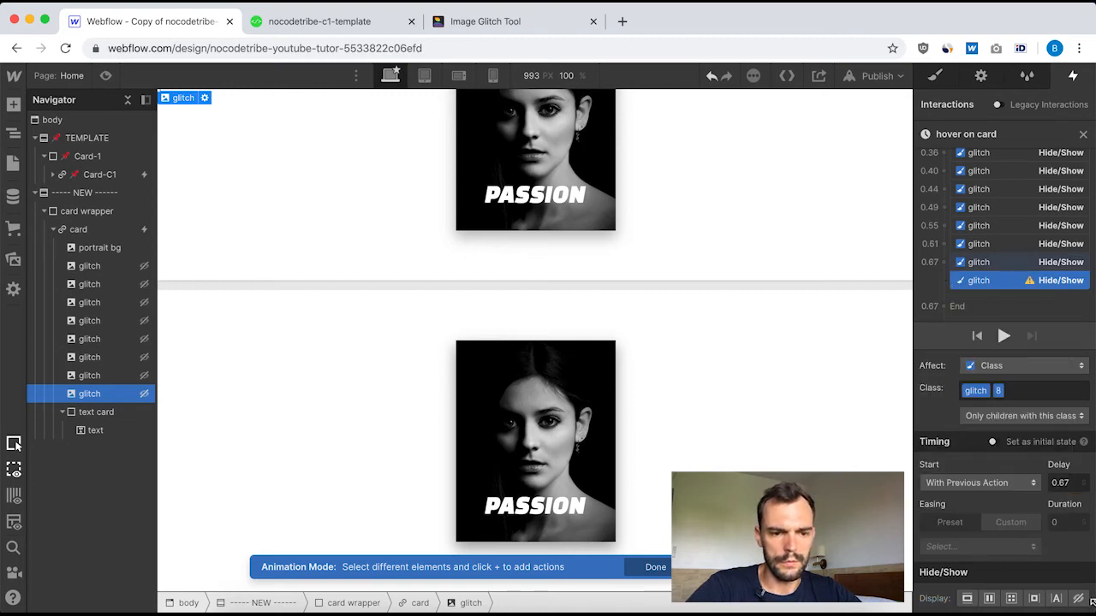
pyautogui.click(1079, 599)
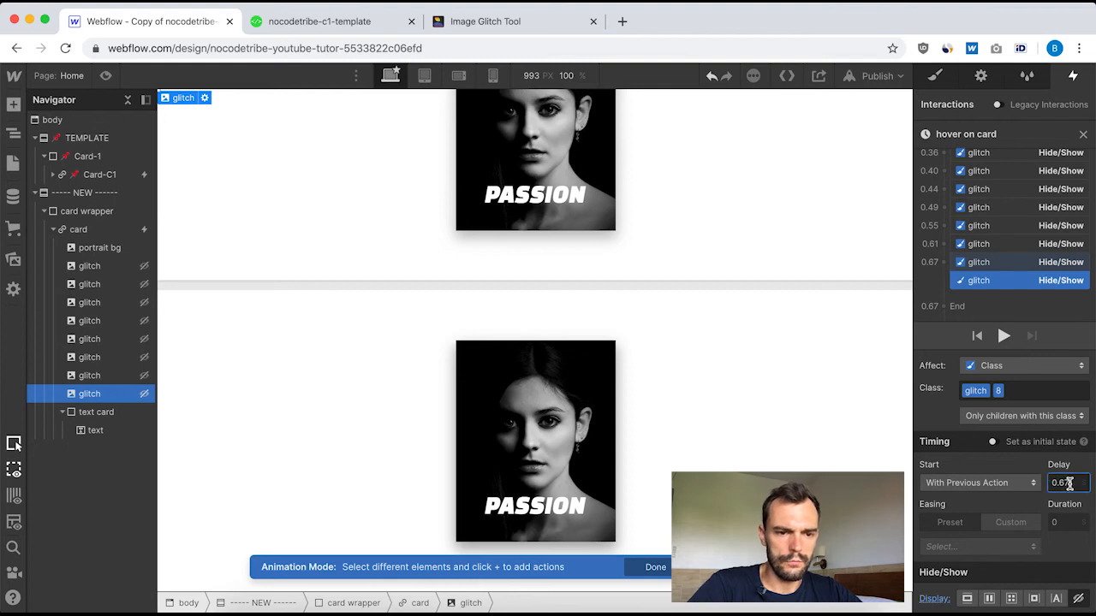
pyautogui.press('BackSpace')
pyautogui.press('BackSpace')
pyautogui.press('BackSpace')
pyautogui.press('BackSpace')
pyautogui.write('7')
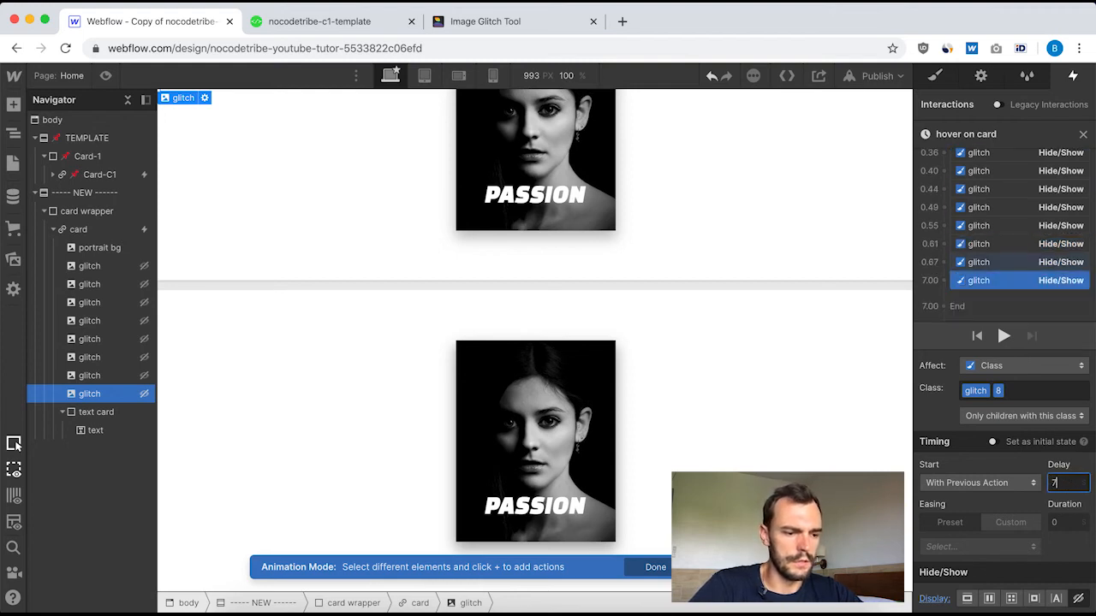
pyautogui.write('3')
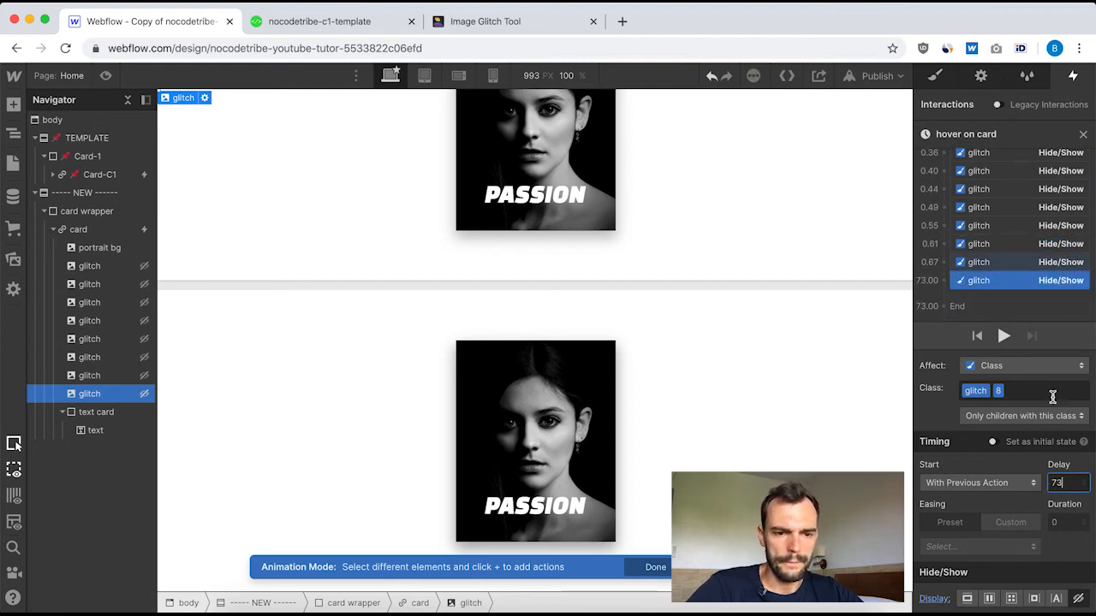
pyautogui.write('0')
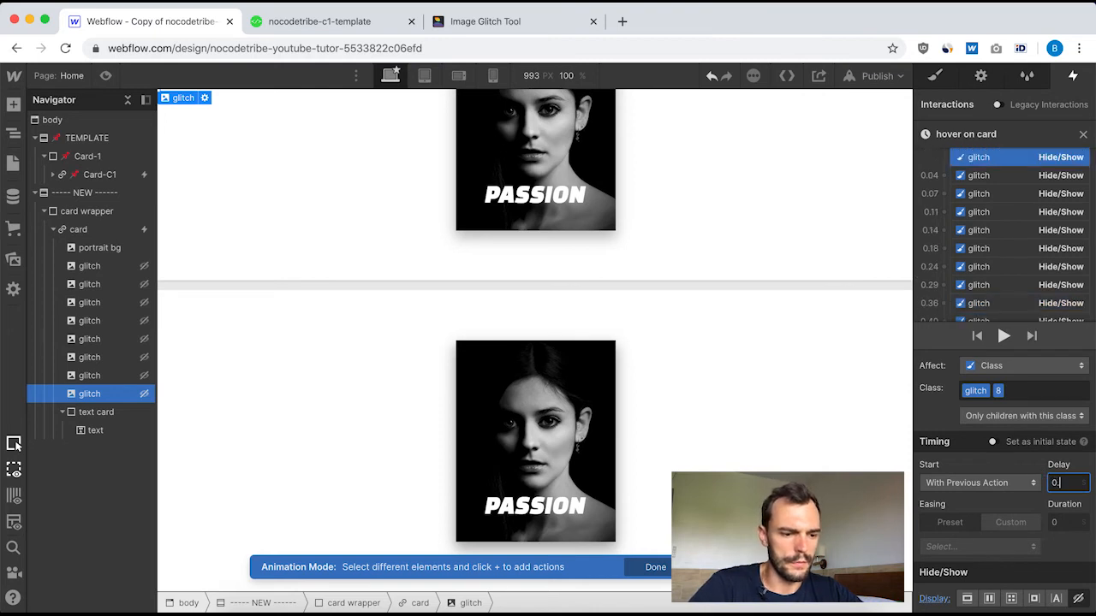
pyautogui.write('.73')
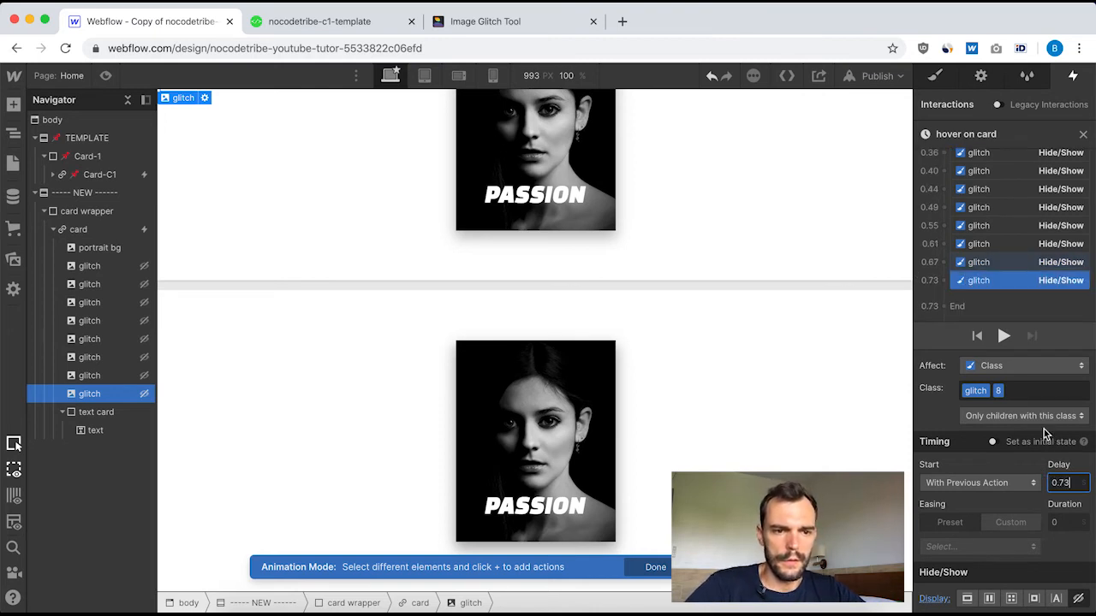
# Review the end of the action list and play a preview of the hover on card animation.
pyautogui.scroll(1, 995, 274)
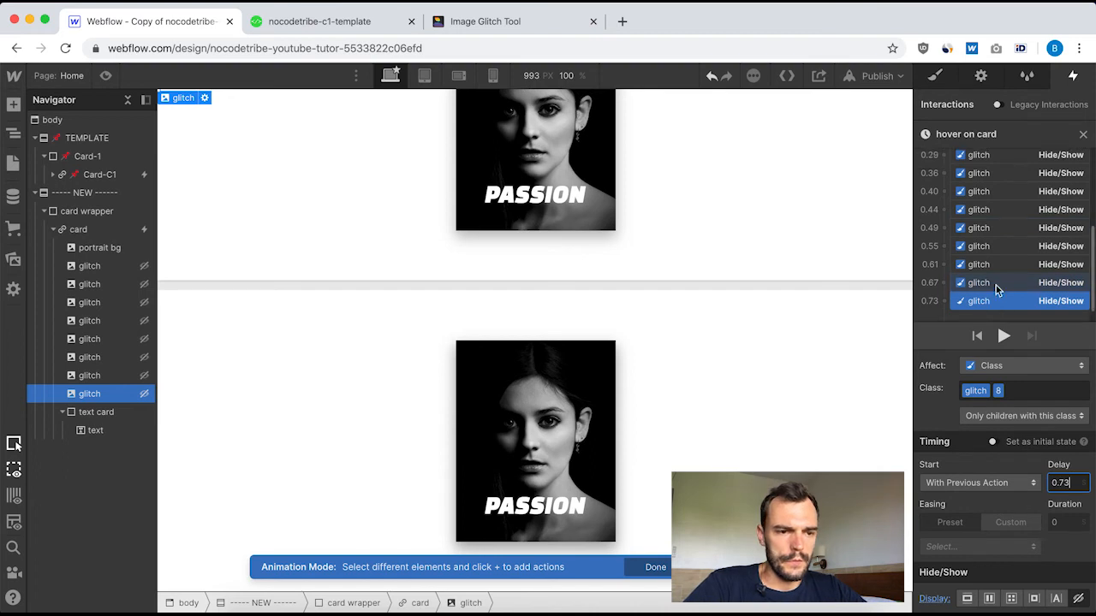
pyautogui.scroll(-1, 995, 285)
pyautogui.click(1006, 337)
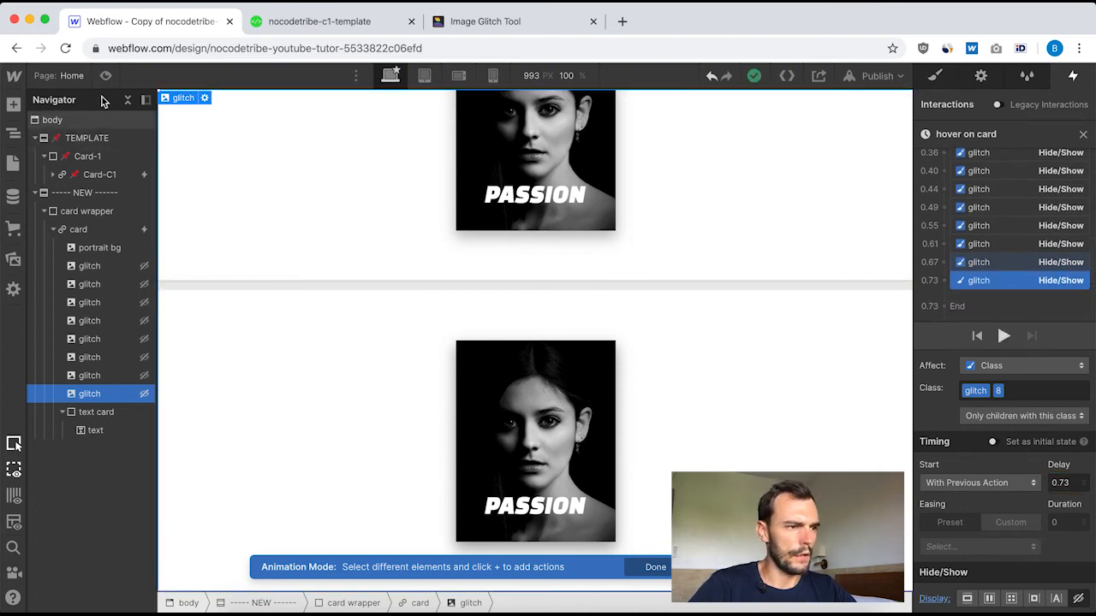
# Preview the page, compare the hover effects on the template card and the new card, and return to editing.
pyautogui.click(106, 77)
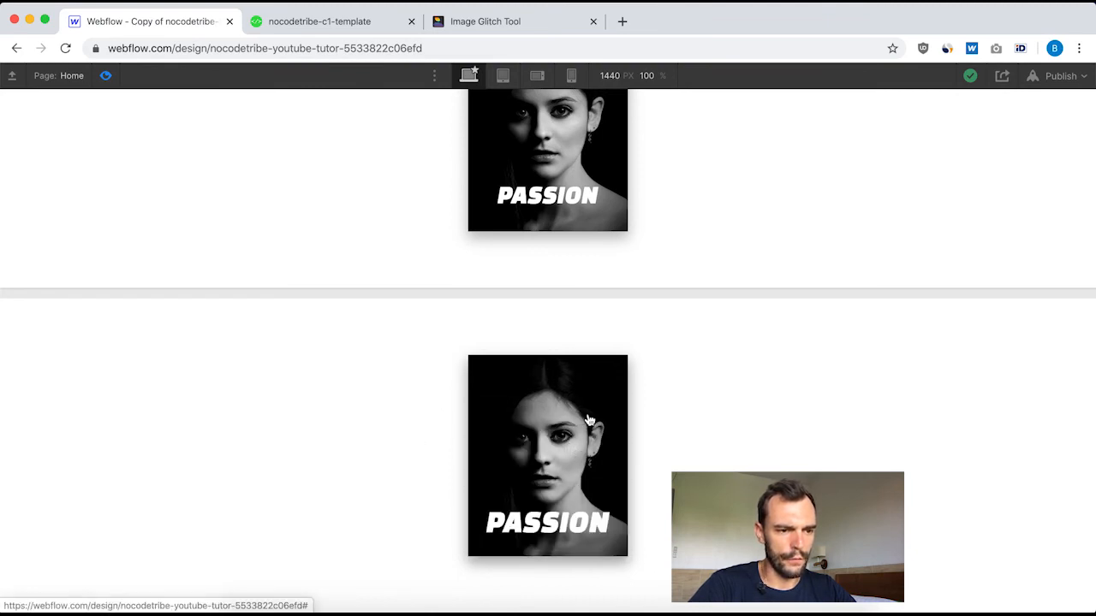
pyautogui.scroll(3, 554, 434)
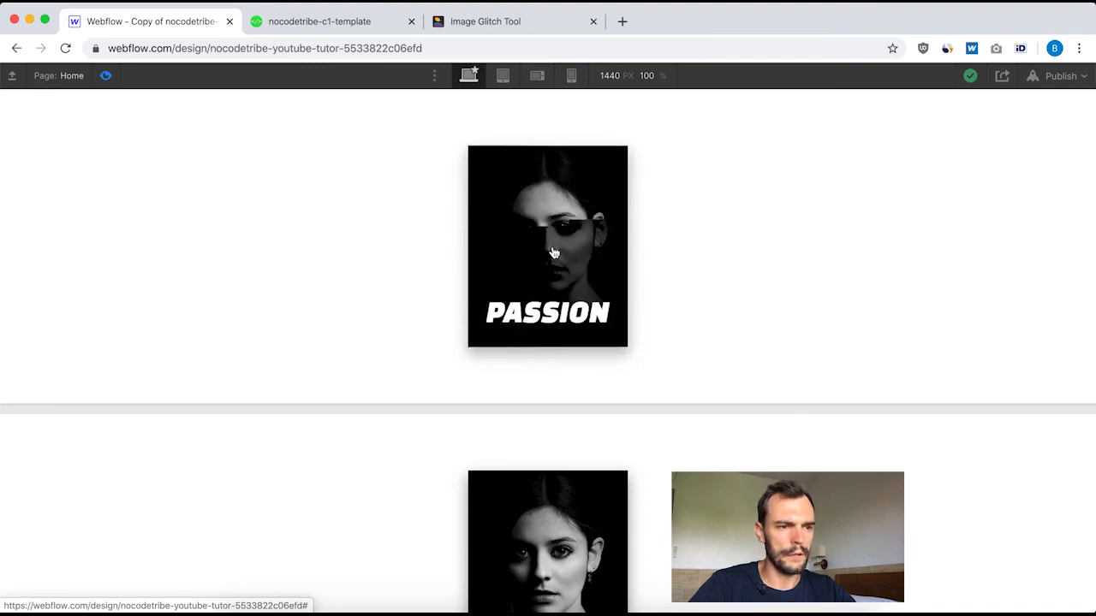
pyautogui.scroll(-2, 529, 287)
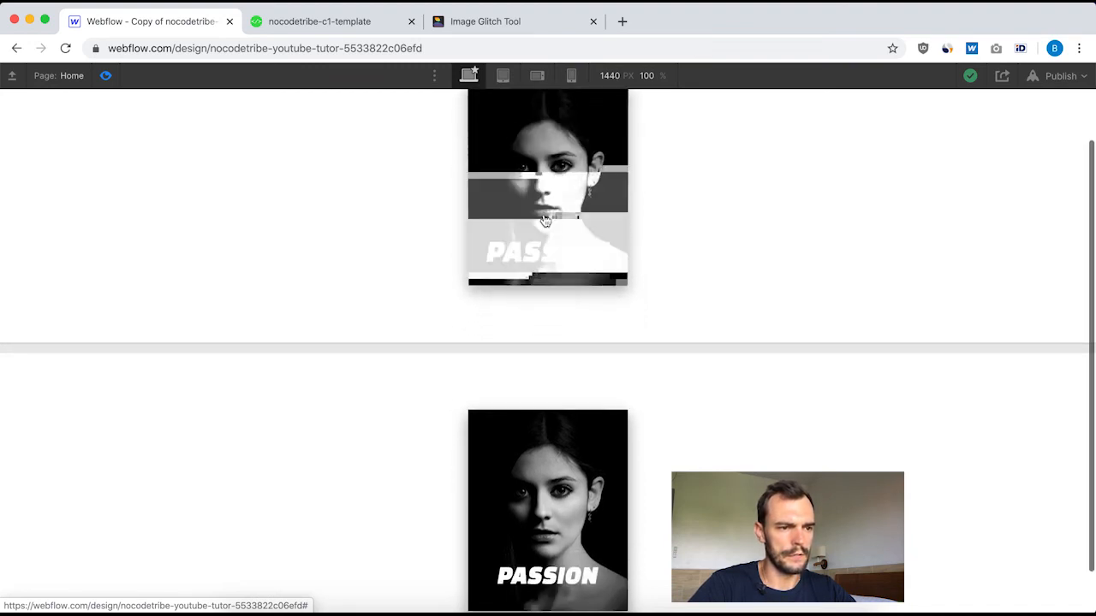
pyautogui.scroll(-2, 487, 367)
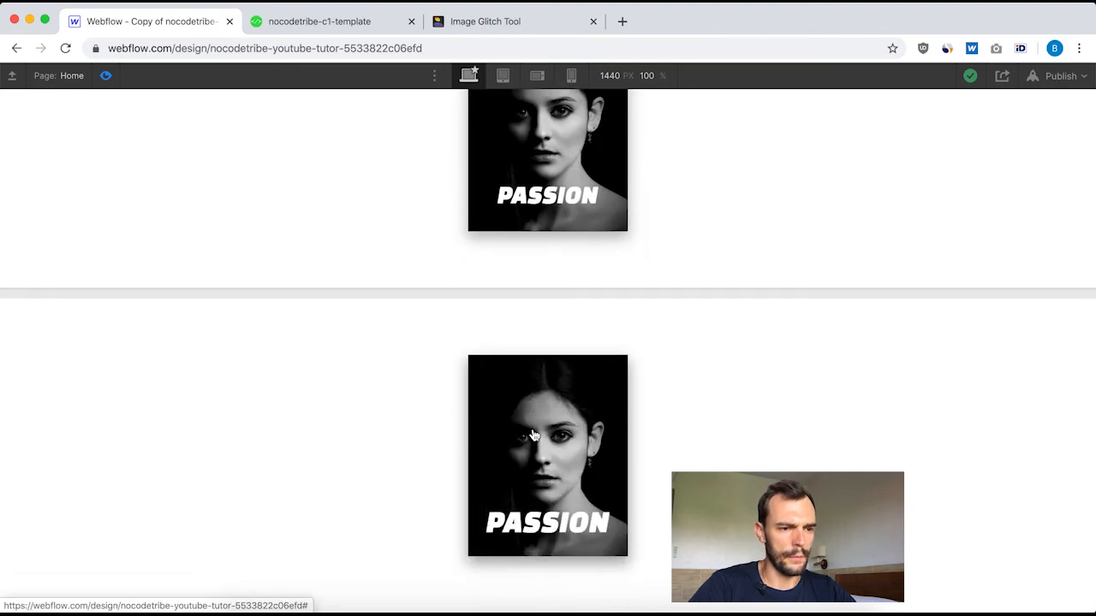
pyautogui.scroll(4, 188, 184)
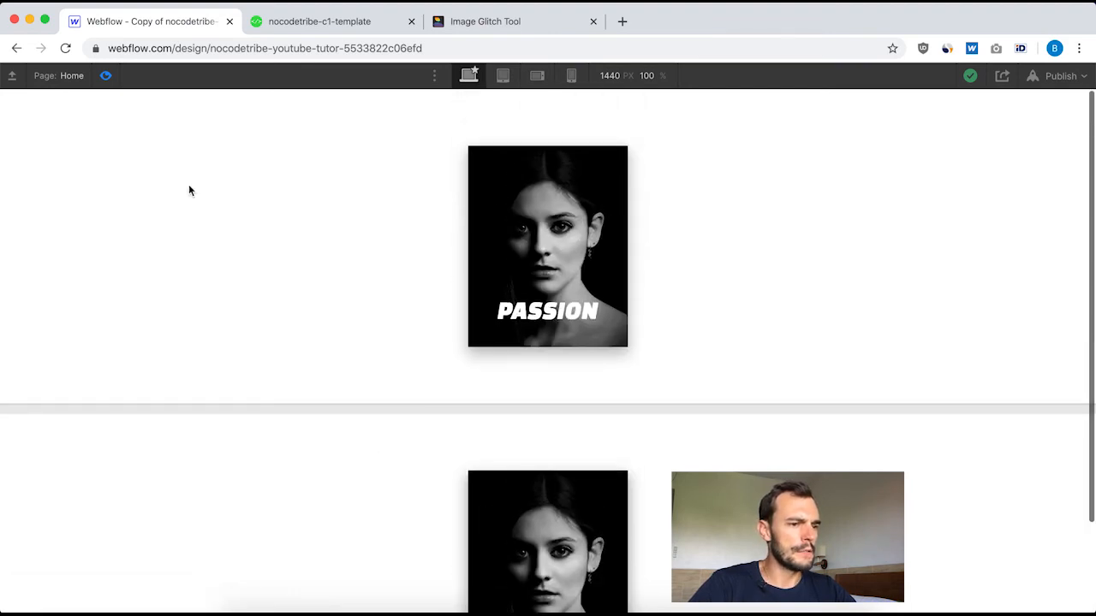
pyautogui.click(106, 76)
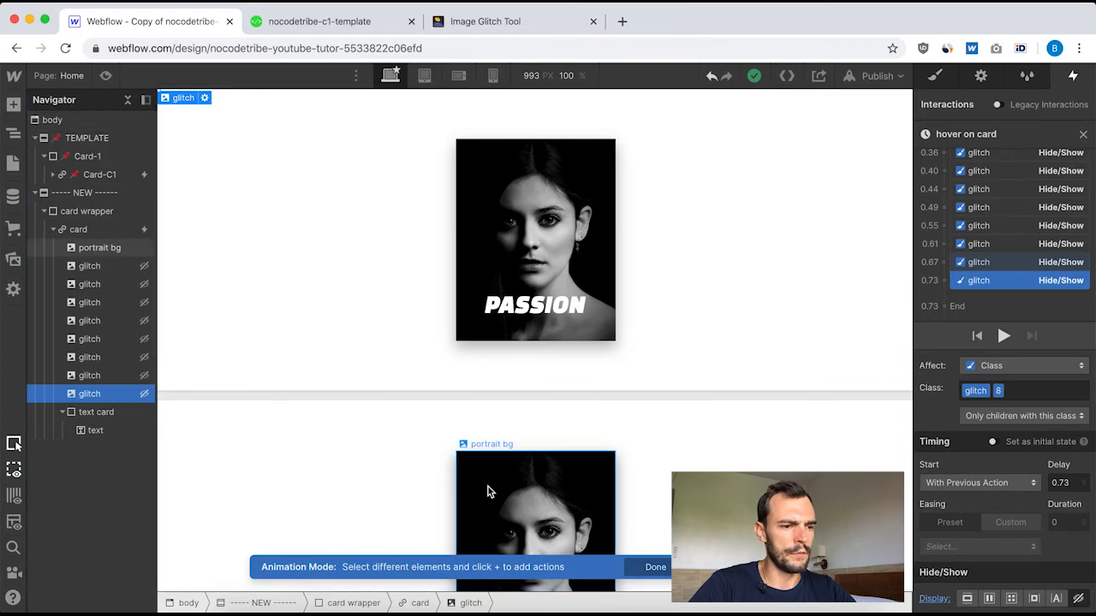
pyautogui.scroll(-4, 487, 492)
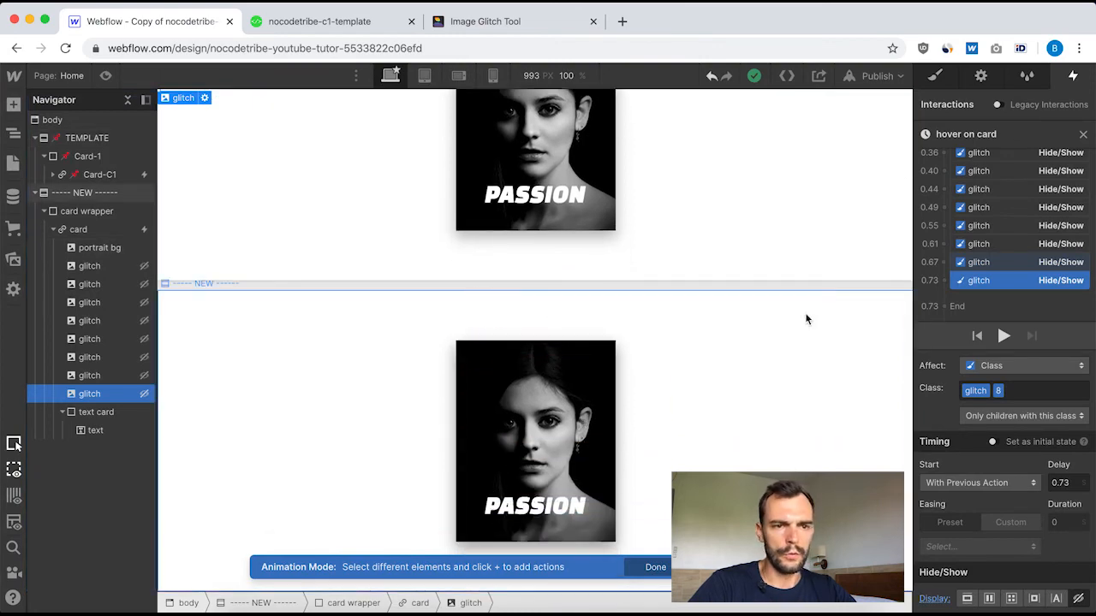
# Close the hover on card action list, enable looping for that animation, and play a preview of it.
pyautogui.click(1083, 133)
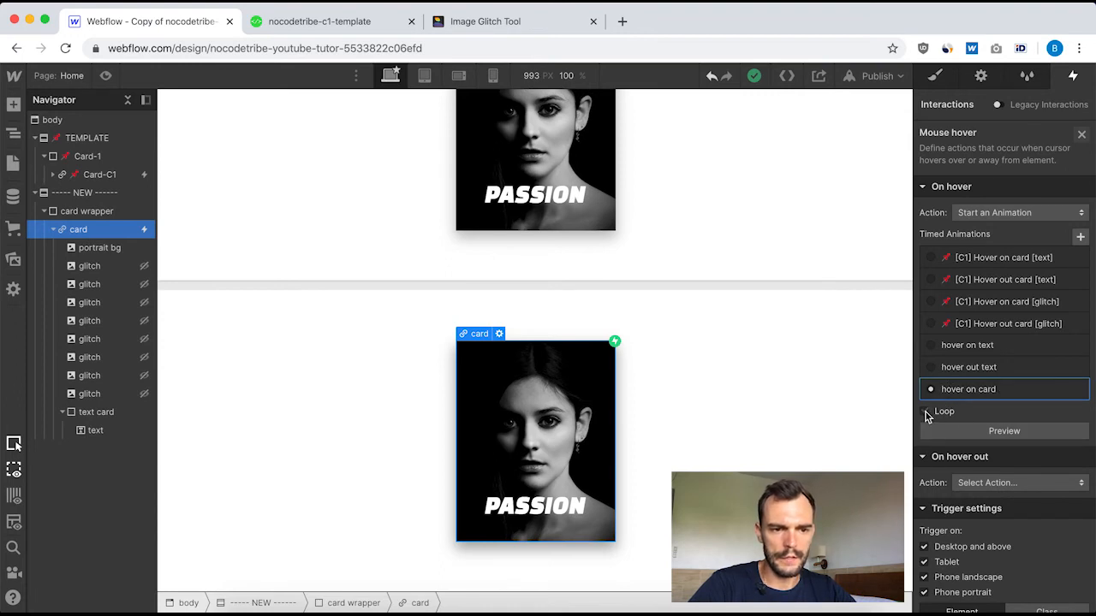
pyautogui.click(985, 431)
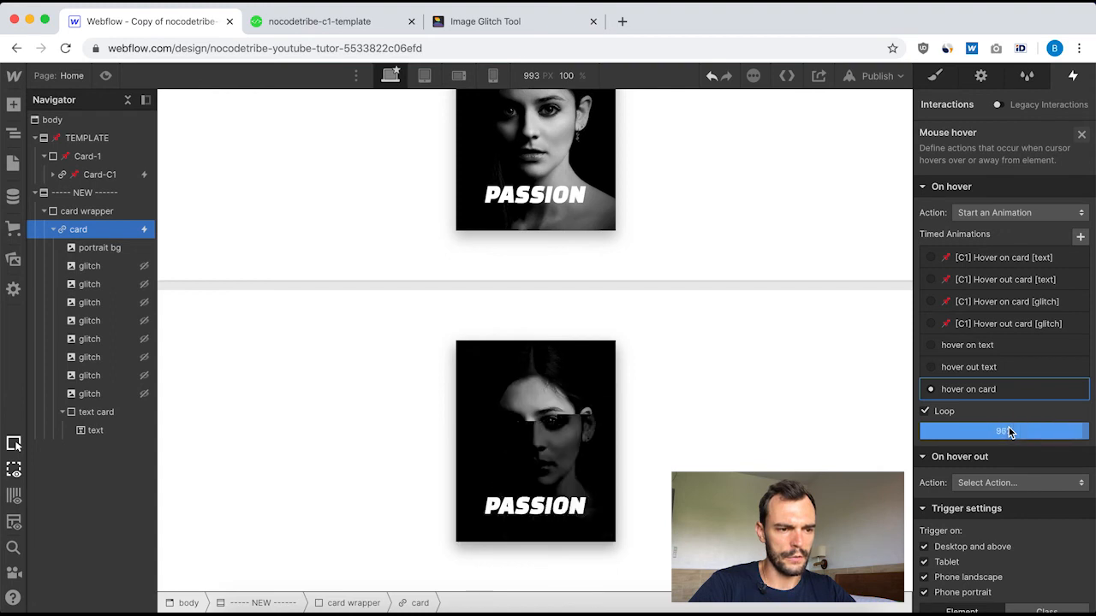
pyautogui.click(1009, 431)
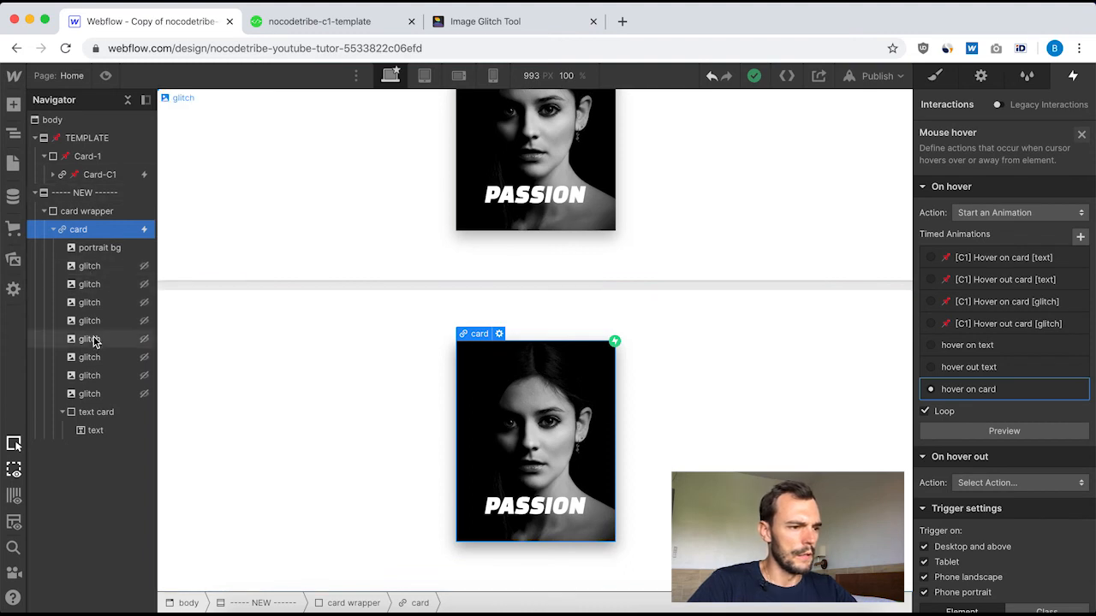
# Examine the Hide/Show action in the template card's hover-out glitch animation and the classes on the new card's first glitch image.
pyautogui.click(1081, 135)
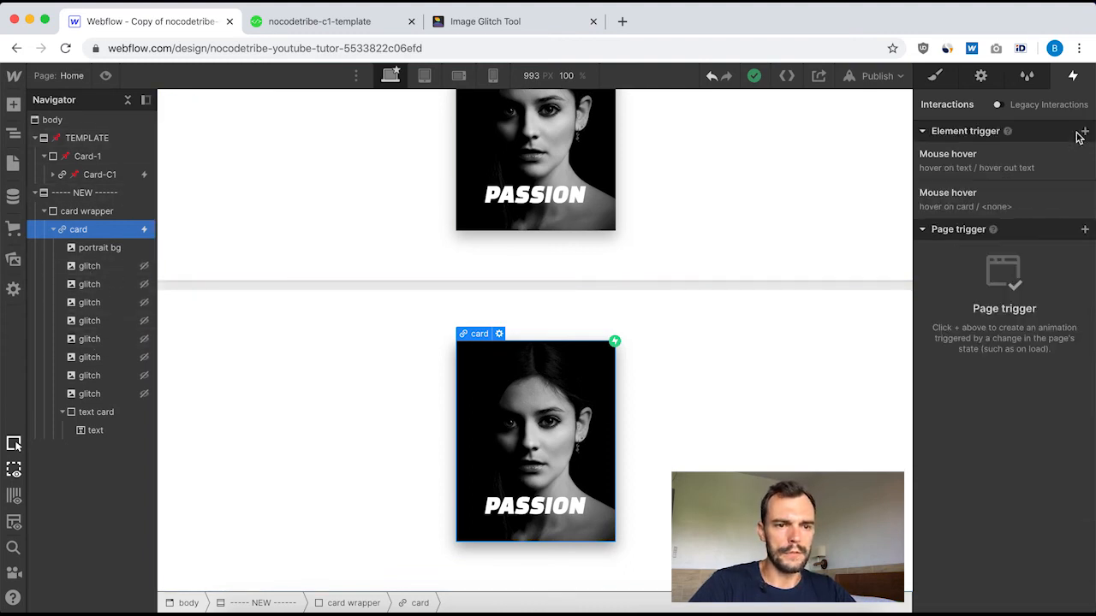
pyautogui.click(87, 176)
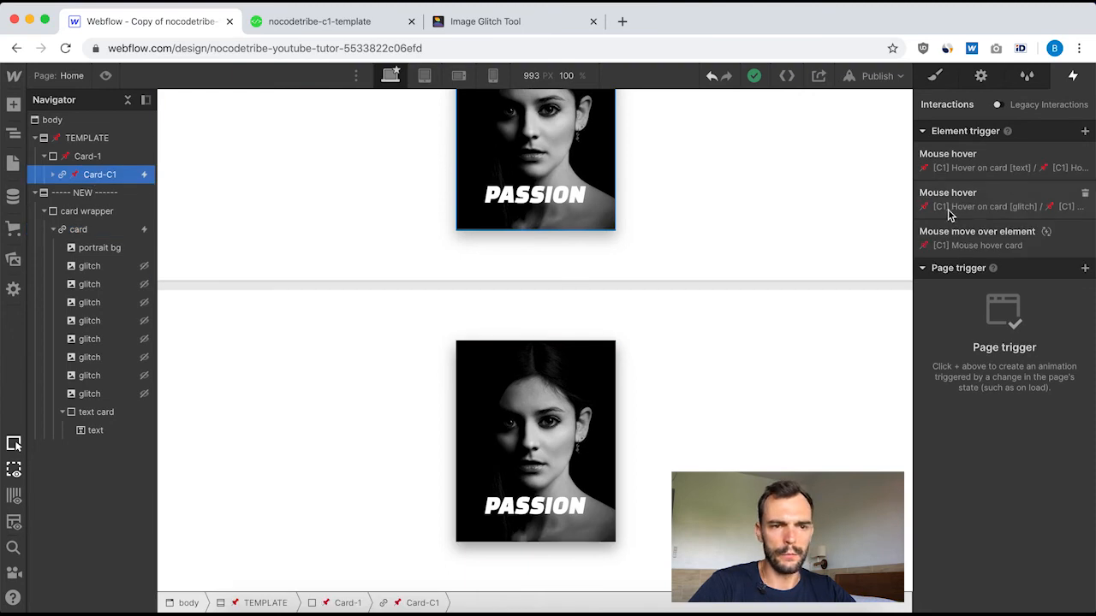
pyautogui.click(981, 201)
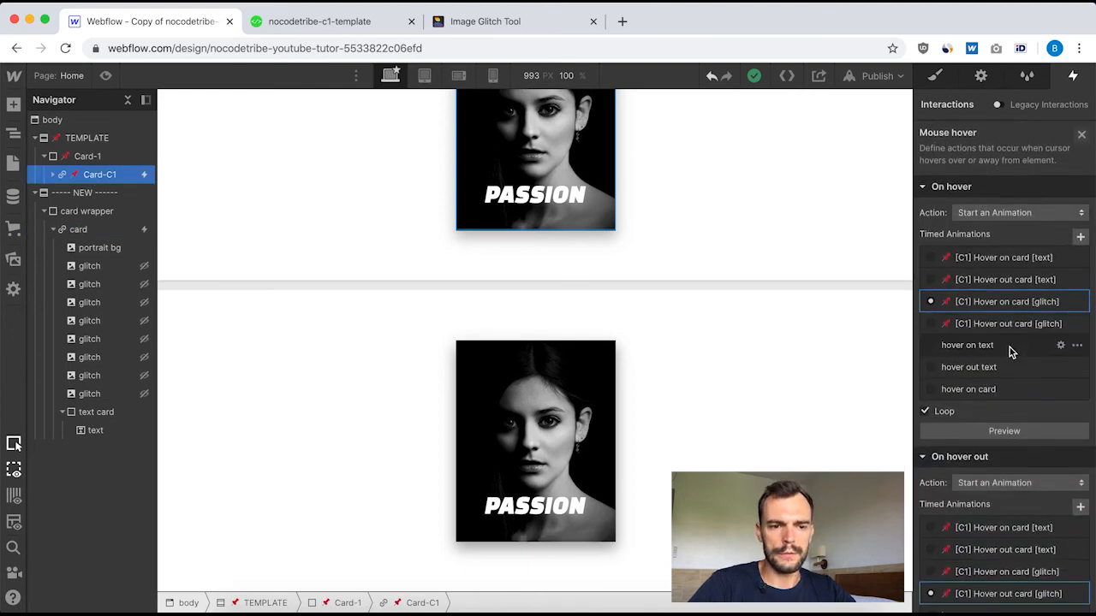
pyautogui.scroll(-3, 1006, 411)
pyautogui.scroll(-2, 1005, 428)
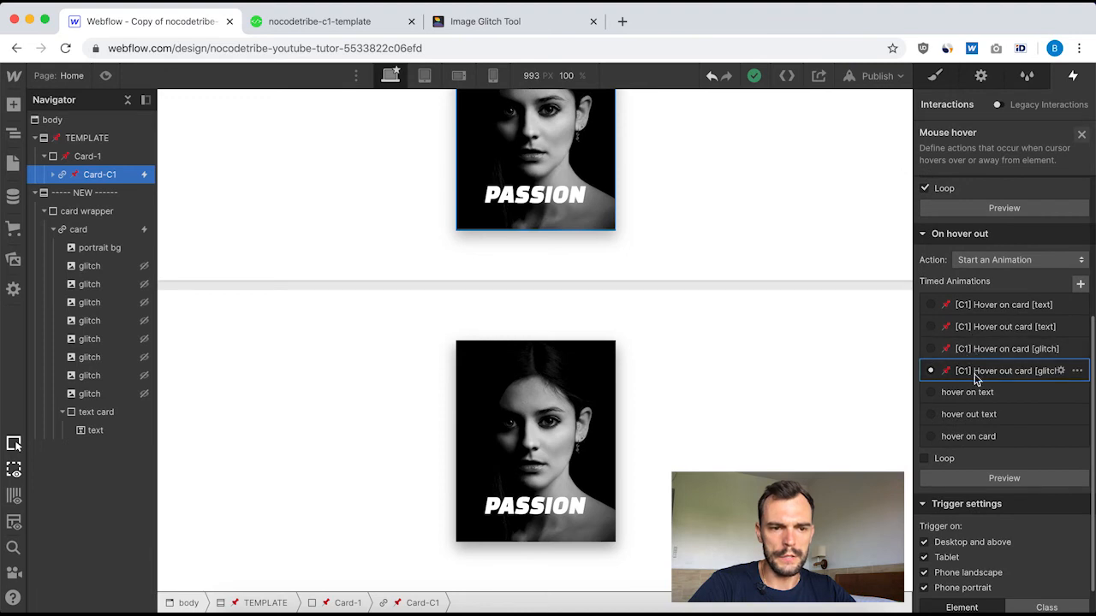
pyautogui.click(1005, 373)
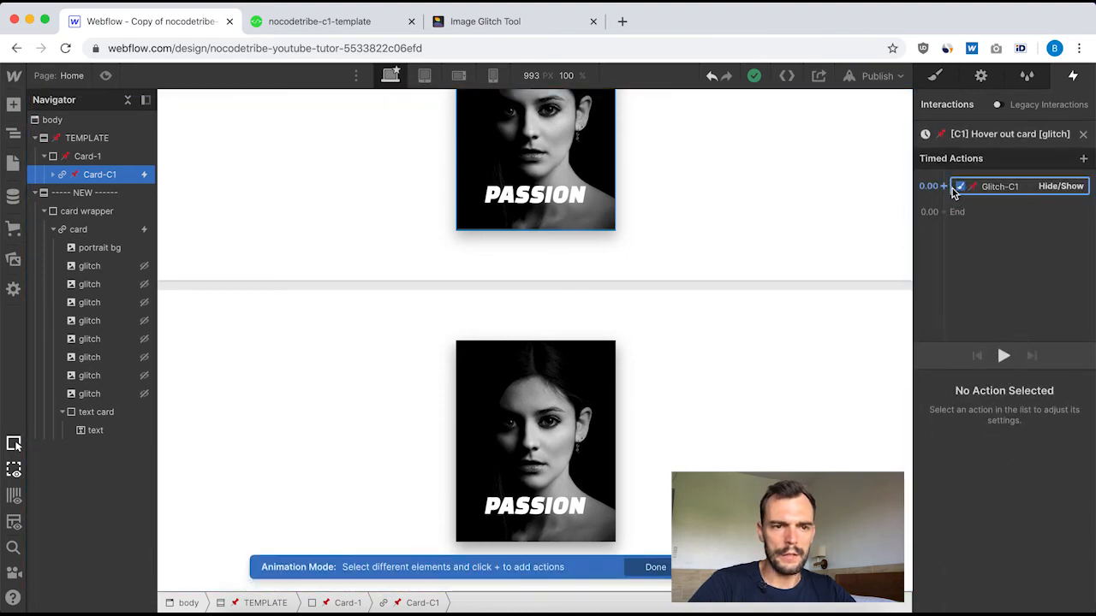
pyautogui.click(996, 187)
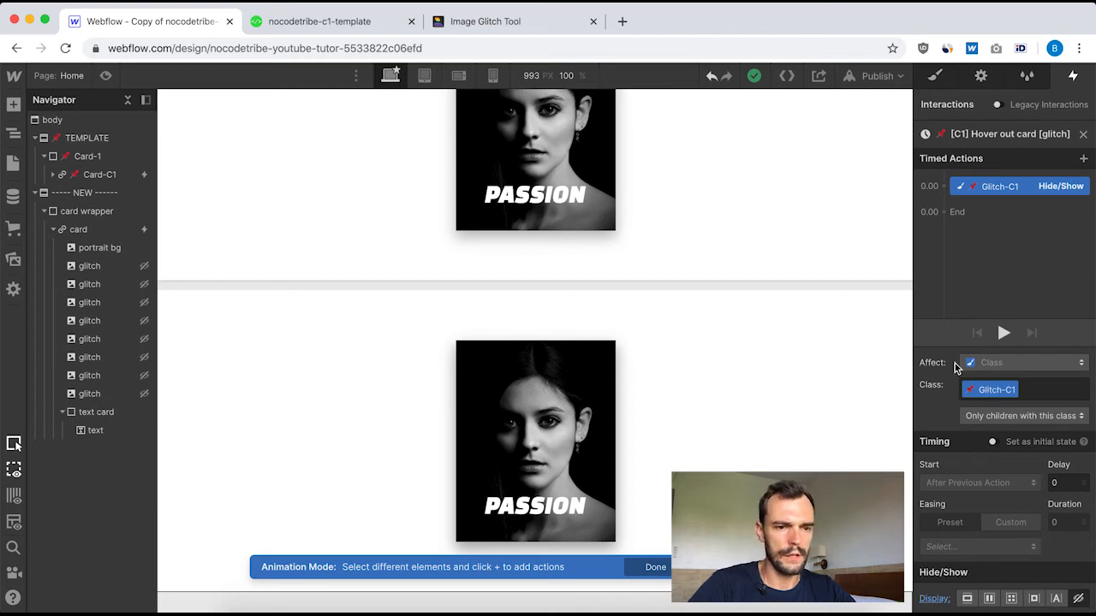
pyautogui.click(102, 268)
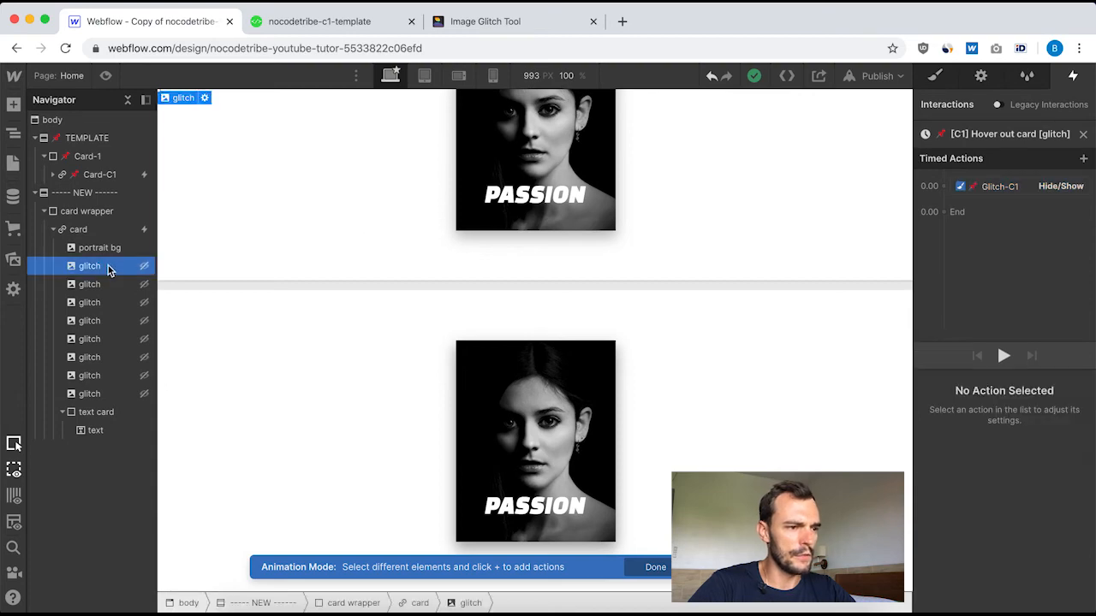
pyautogui.click(934, 77)
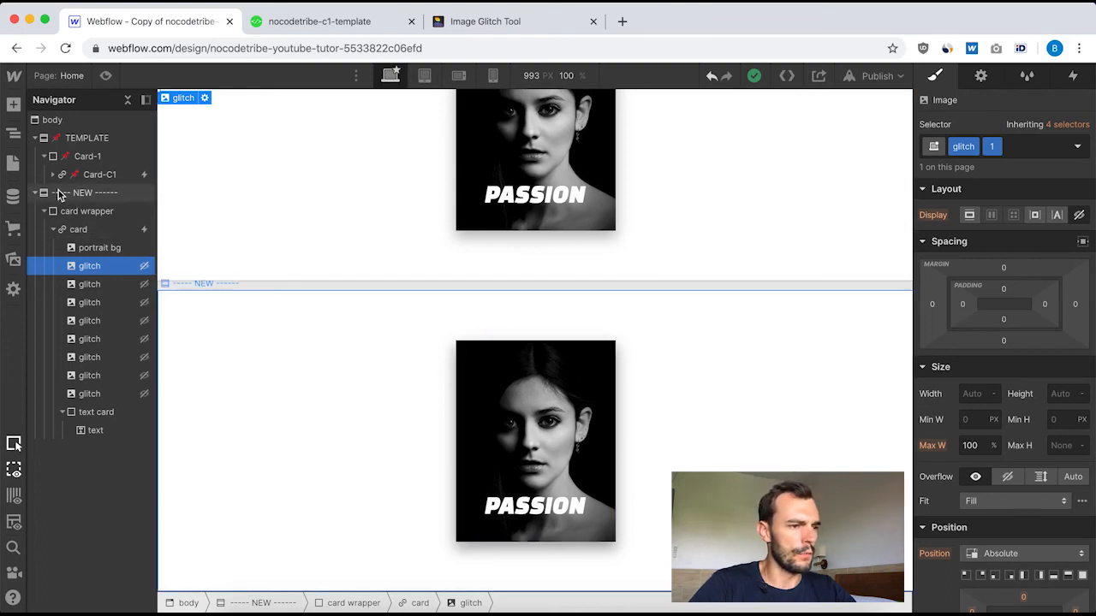
# Set the hover-out action of the new card's glitch mouse hover trigger to Start an Animation.
pyautogui.click(86, 231)
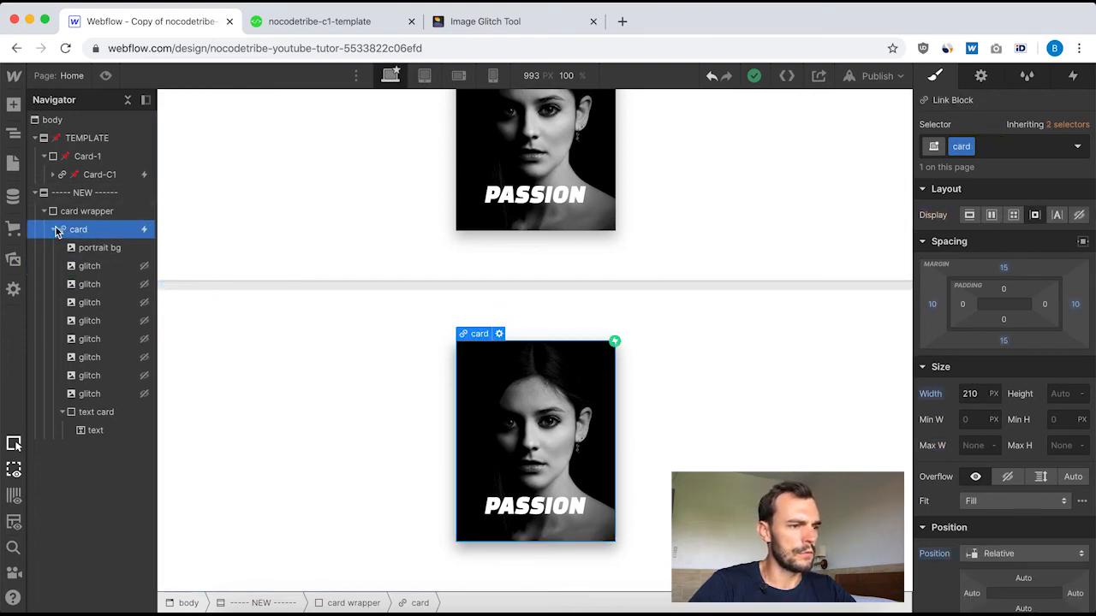
pyautogui.click(1073, 76)
pyautogui.click(972, 200)
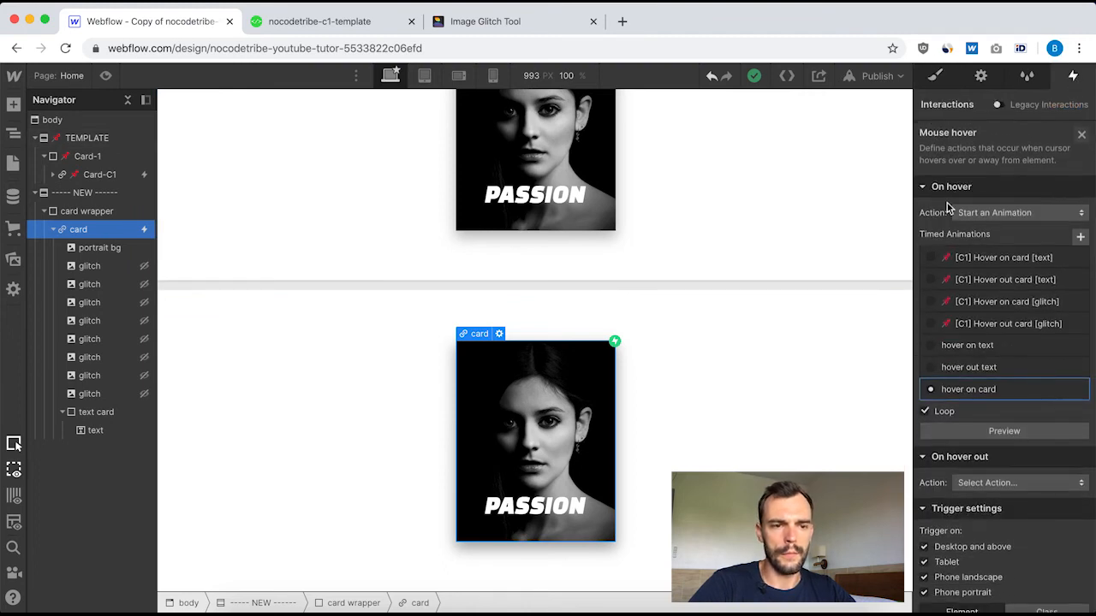
pyautogui.scroll(-1, 993, 403)
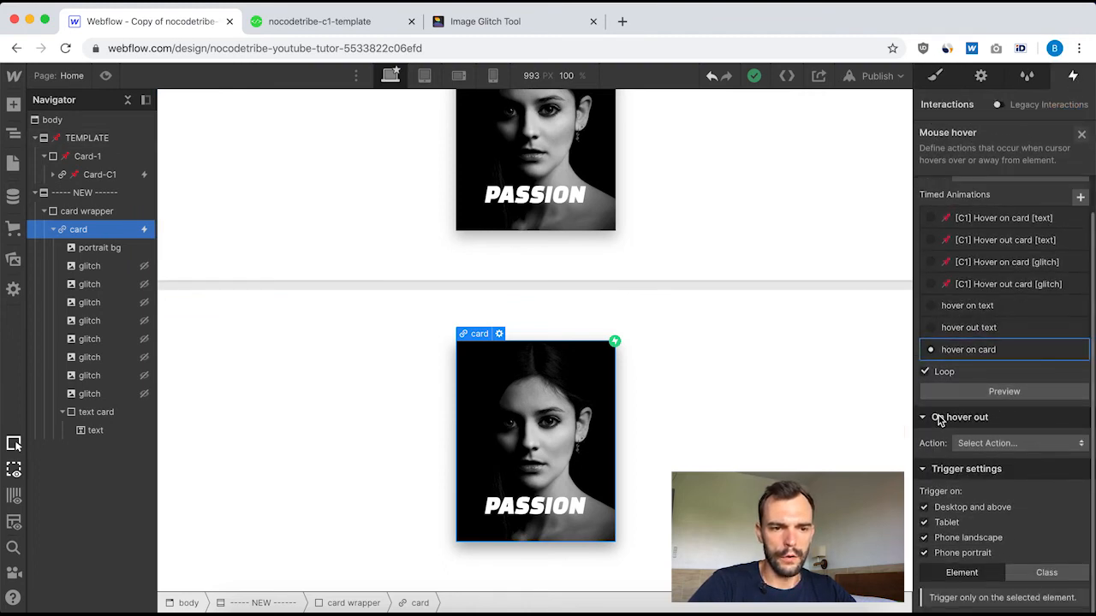
pyautogui.click(1008, 443)
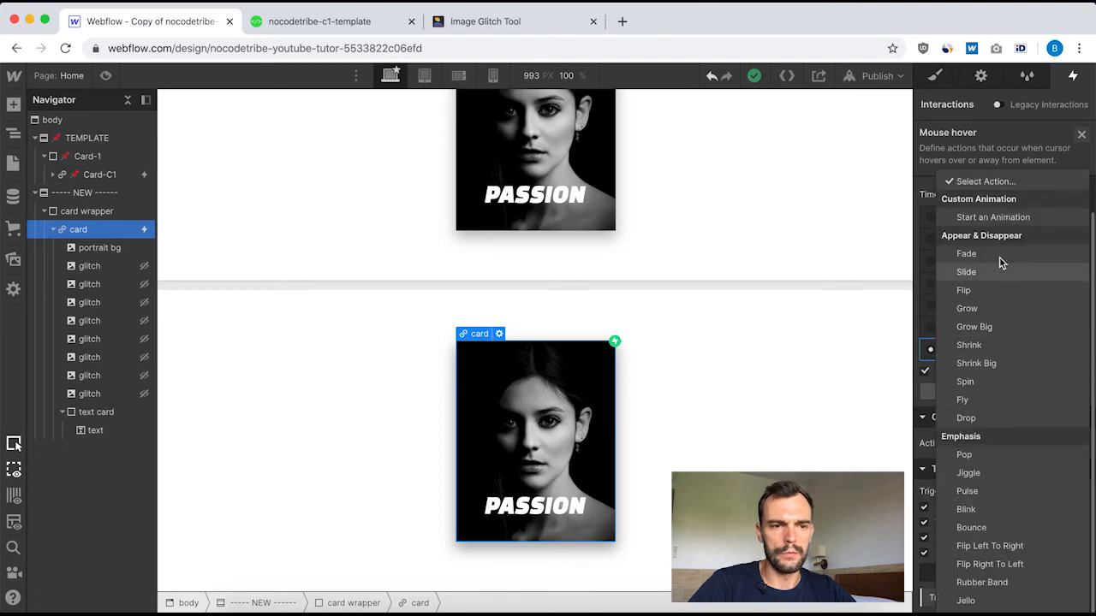
pyautogui.click(1010, 218)
# Create a new timed animation named "hover out card" for the hover-out state.
pyautogui.scroll(-3, 1028, 462)
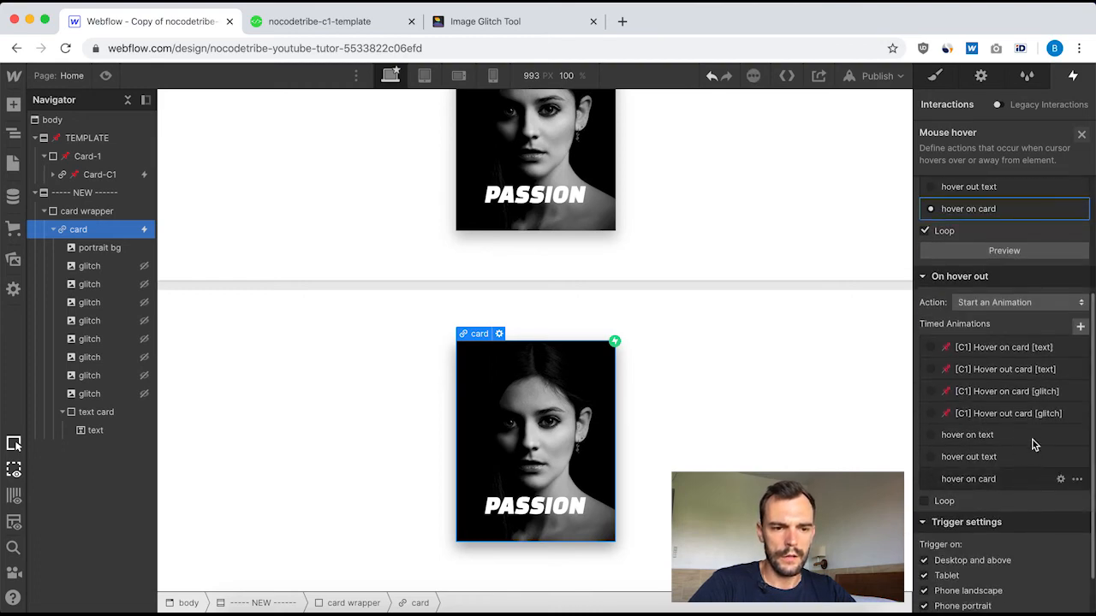
pyautogui.click(1081, 328)
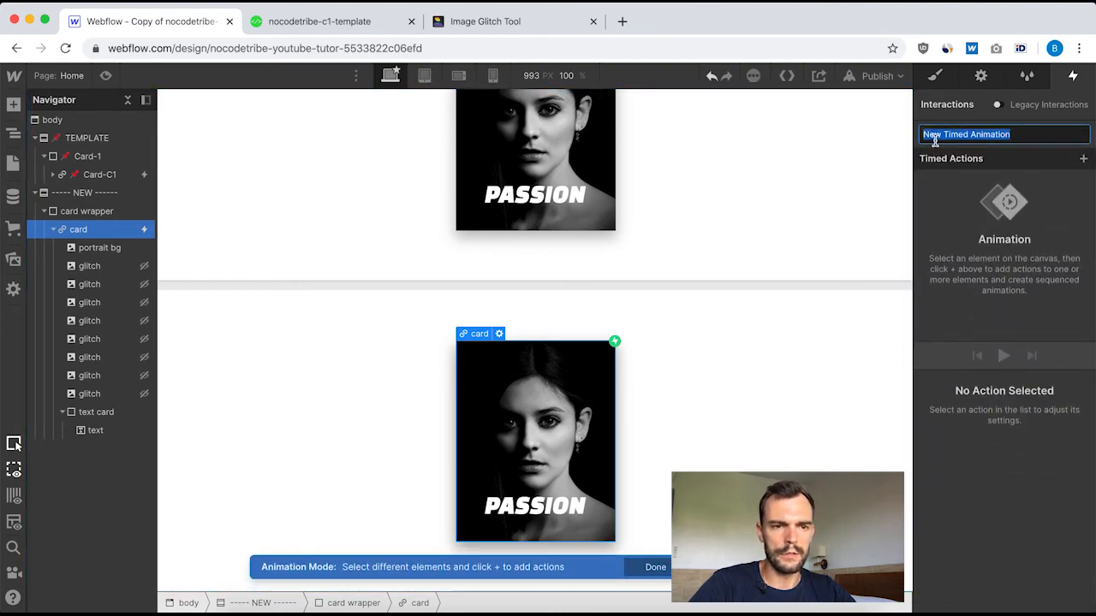
pyautogui.write('hover out card')
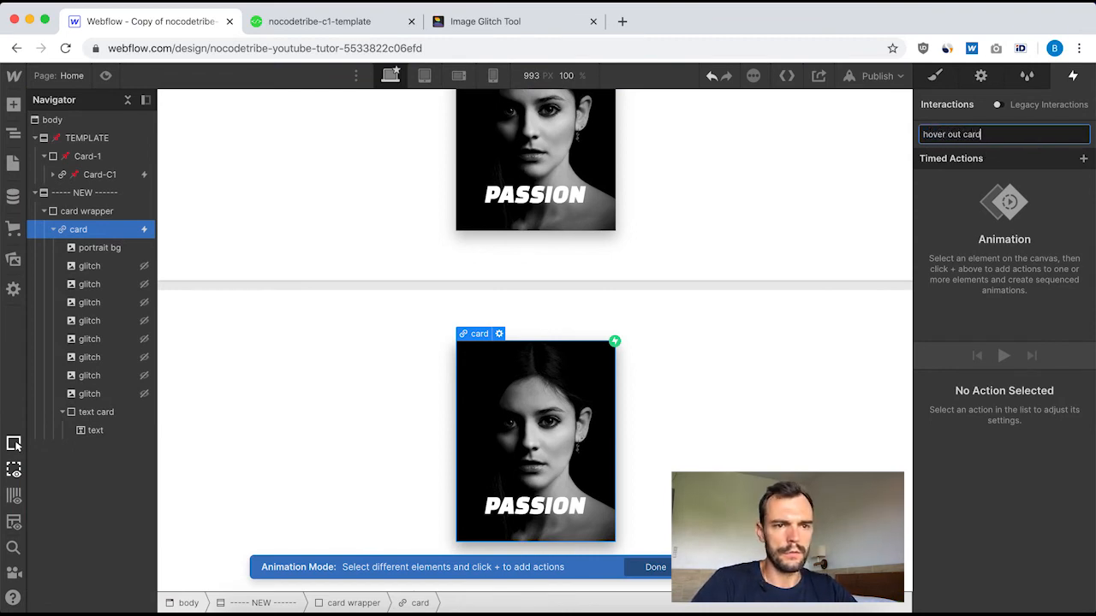
pyautogui.press('Return')
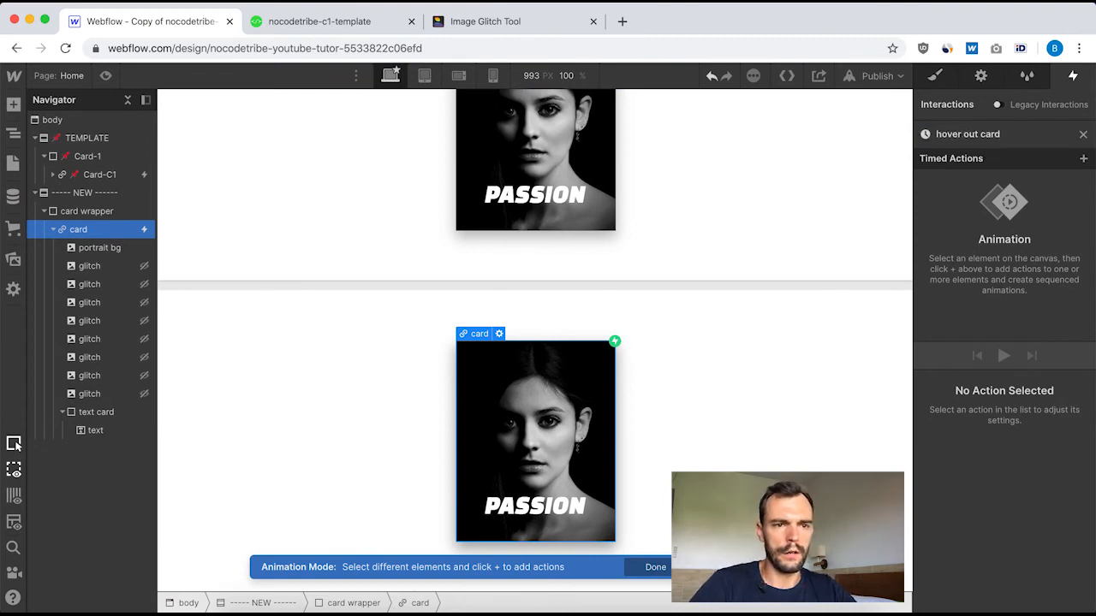
# Add a Hide/Show action for the first glitch image with display none, affecting the class combination glitch 1.
pyautogui.click(1083, 160)
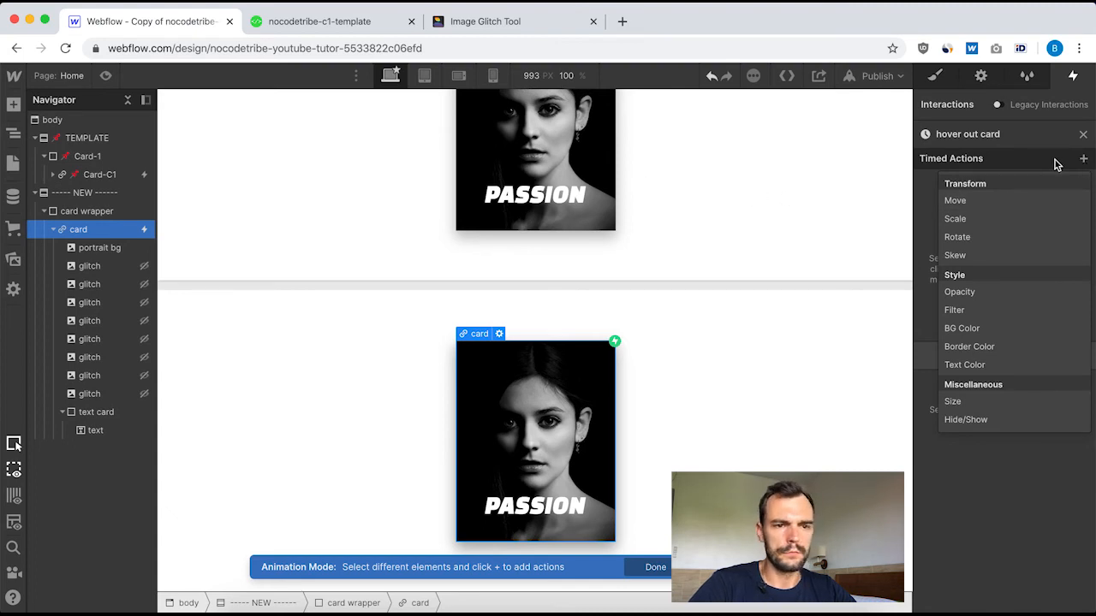
pyautogui.click(93, 268)
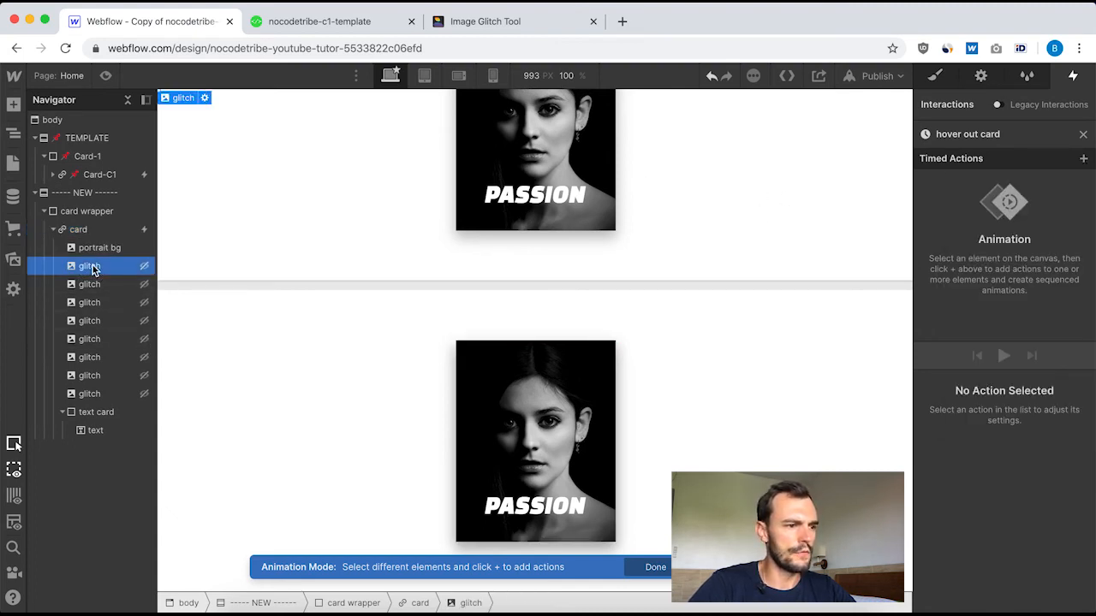
pyautogui.click(1082, 158)
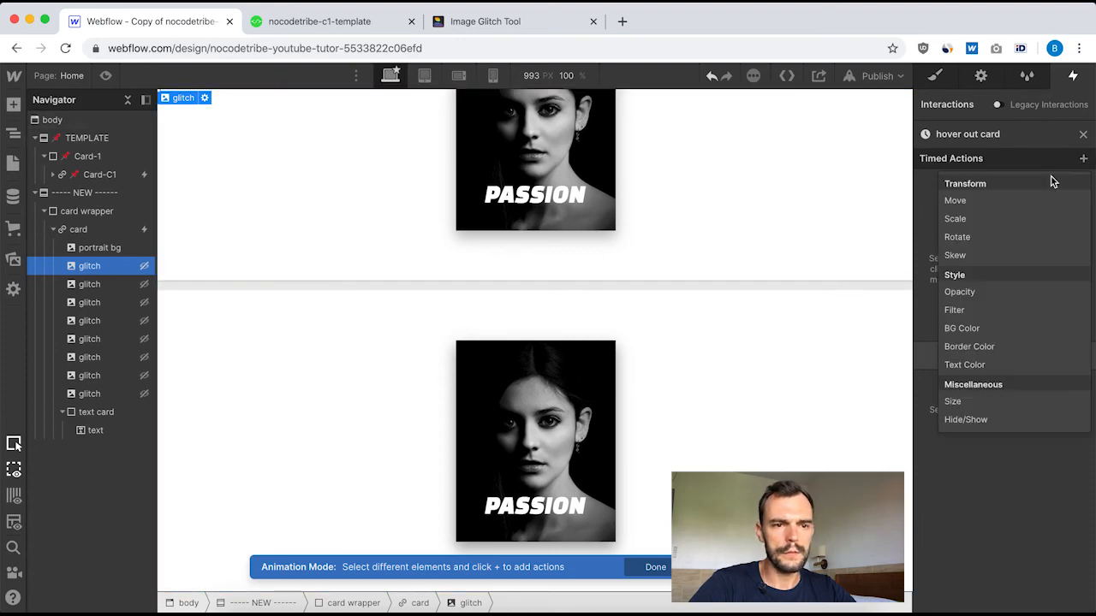
pyautogui.click(966, 419)
pyautogui.click(1078, 599)
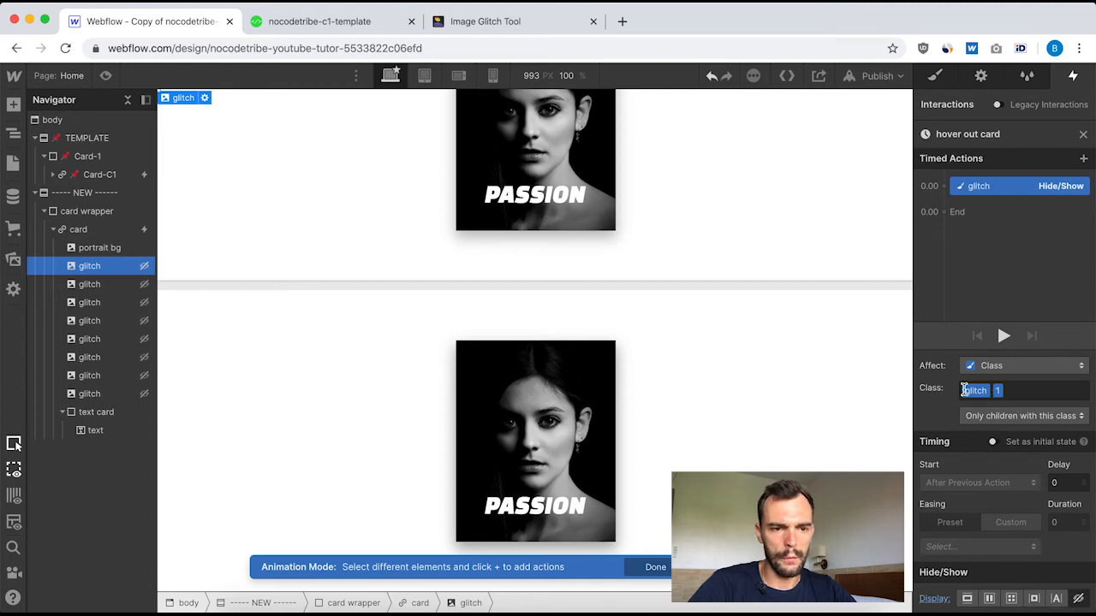
pyautogui.click(1028, 393)
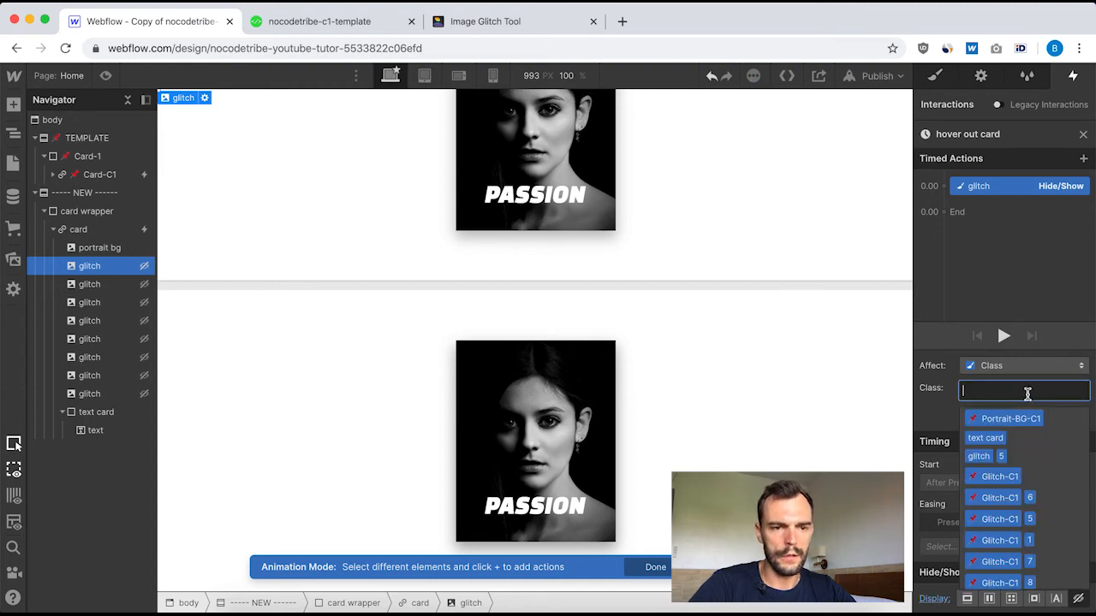
pyautogui.write('glitch')
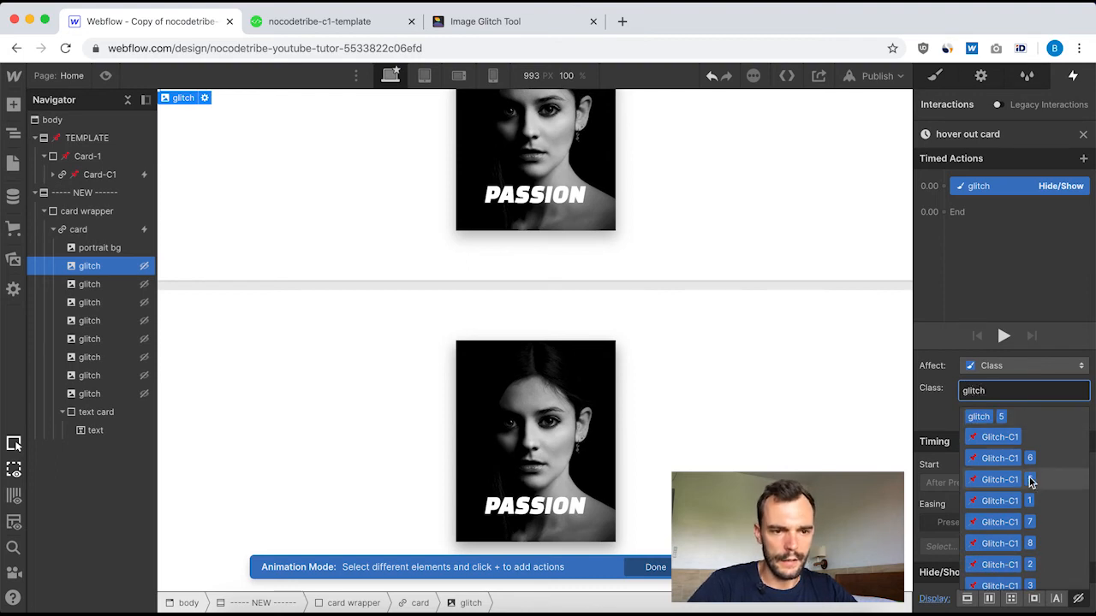
pyautogui.scroll(-5, 1032, 490)
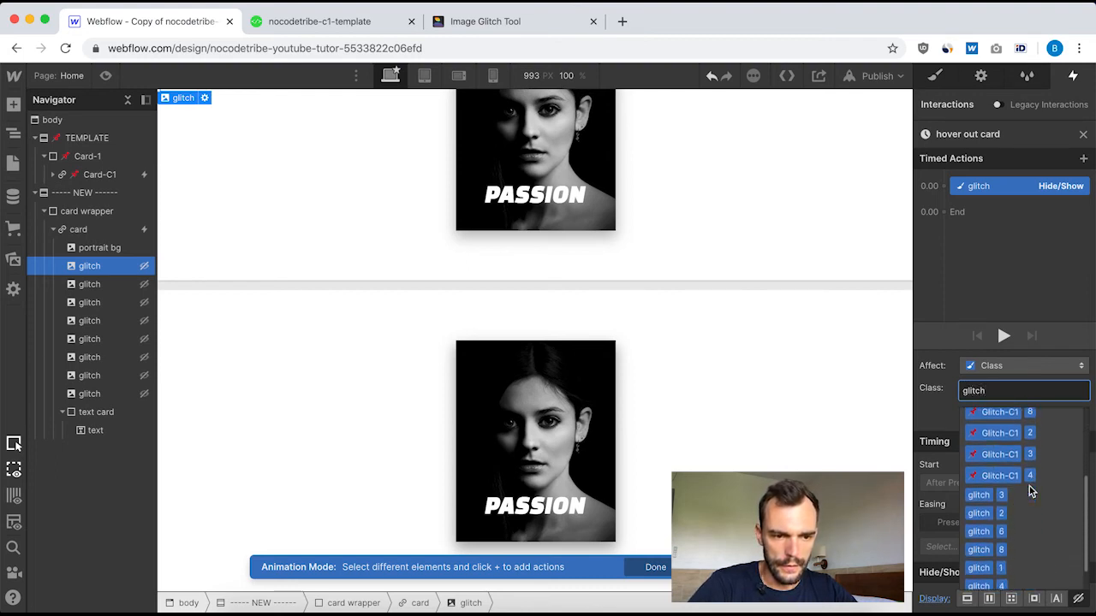
pyautogui.click(986, 571)
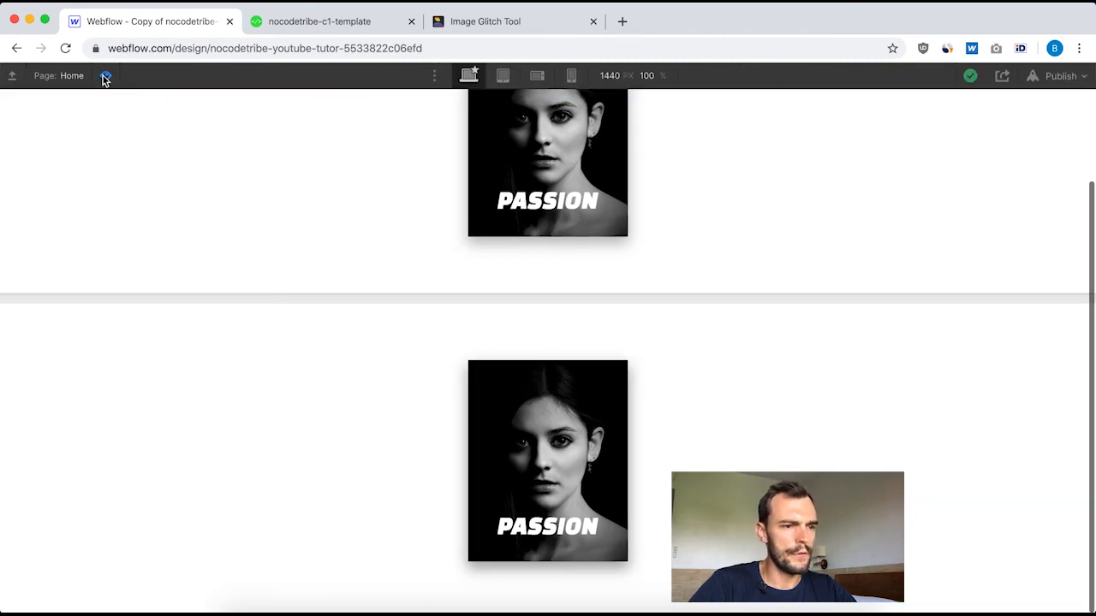
# Preview the page to test the new card's hover and hover-out behaviour.
pyautogui.click(106, 75)
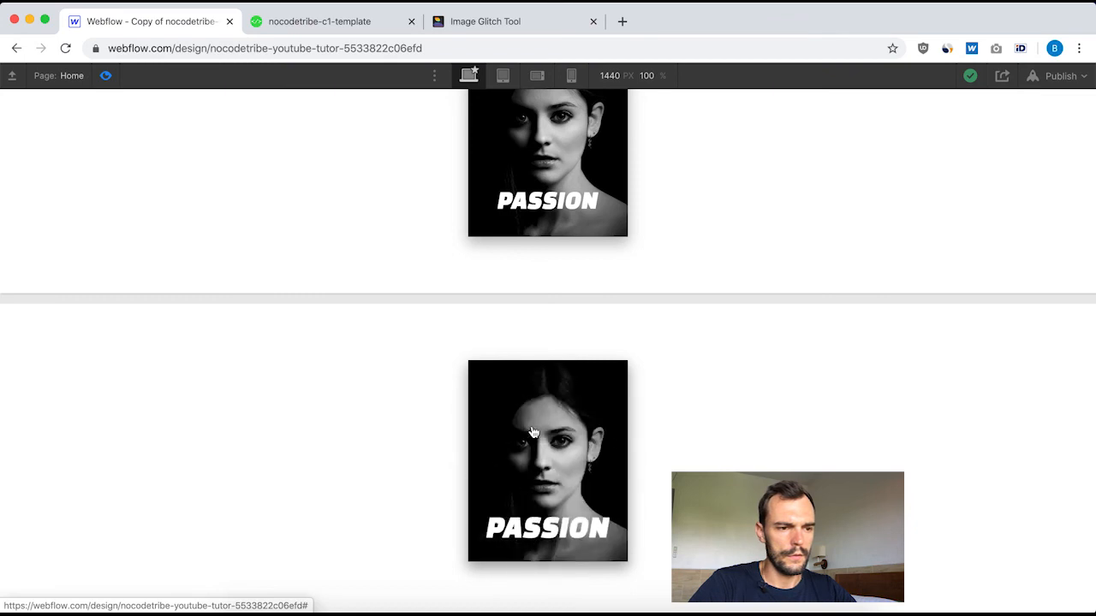
# Compare the template card in the preview, exit preview mode and close the "hover out card" animation.
pyautogui.scroll(2, 374, 419)
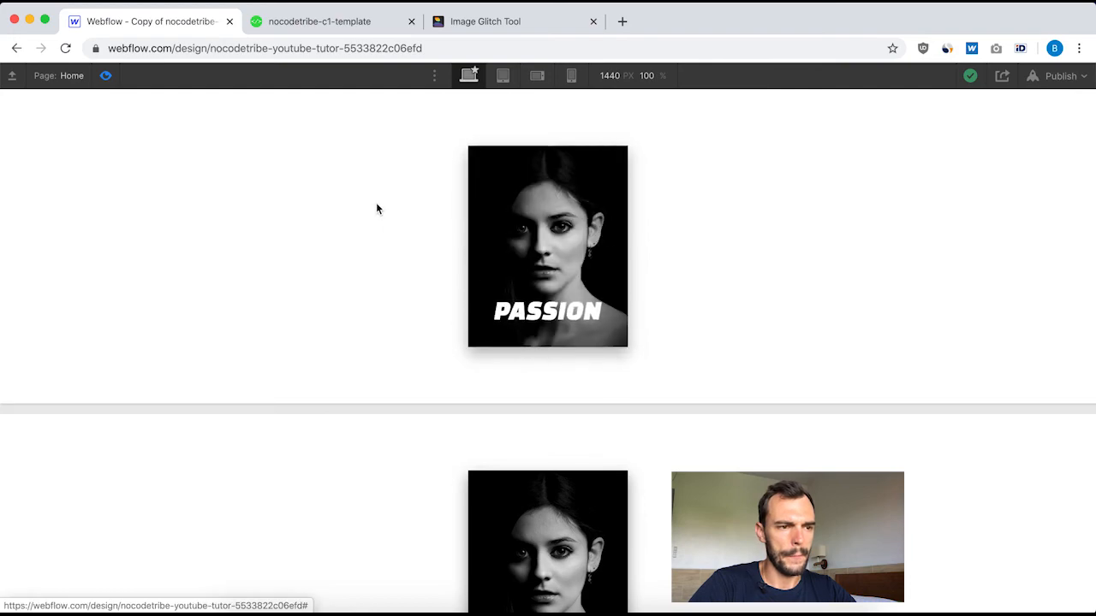
pyautogui.click(106, 76)
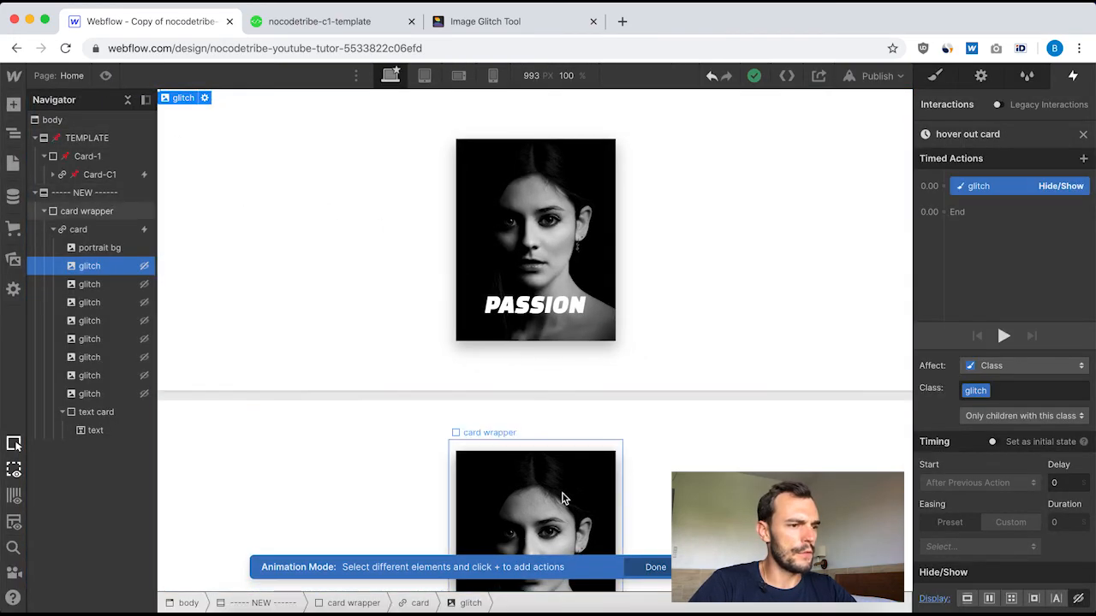
pyautogui.scroll(-3, 540, 342)
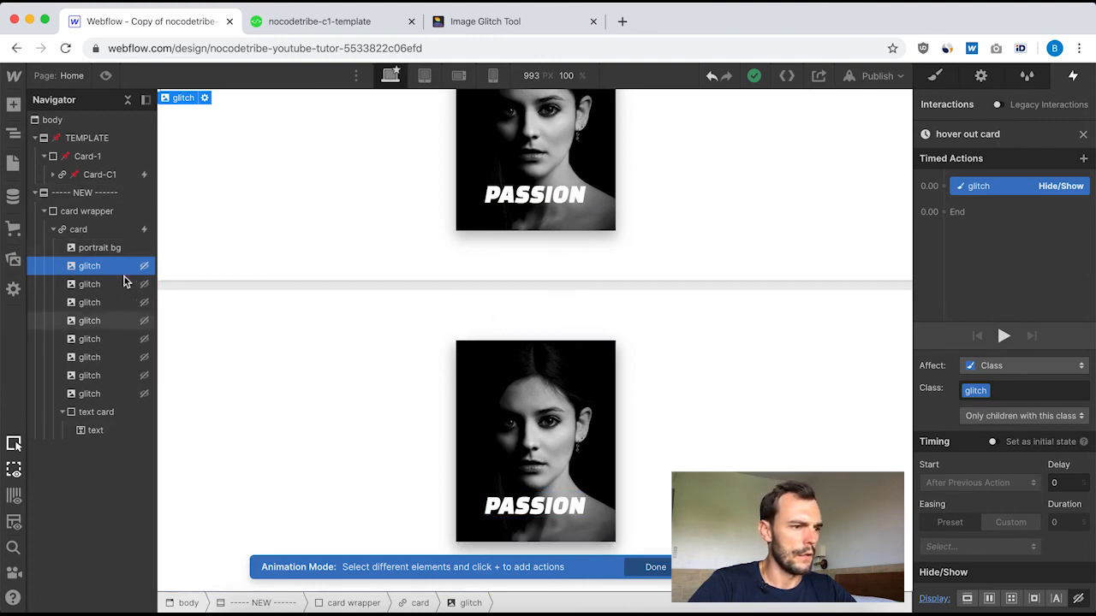
pyautogui.click(90, 177)
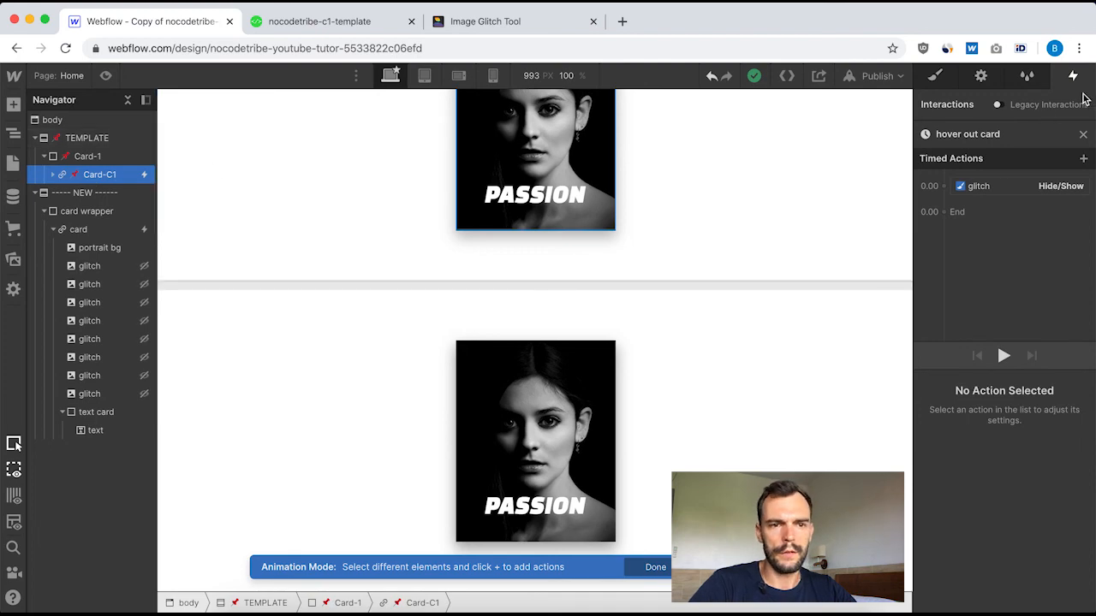
pyautogui.click(1083, 134)
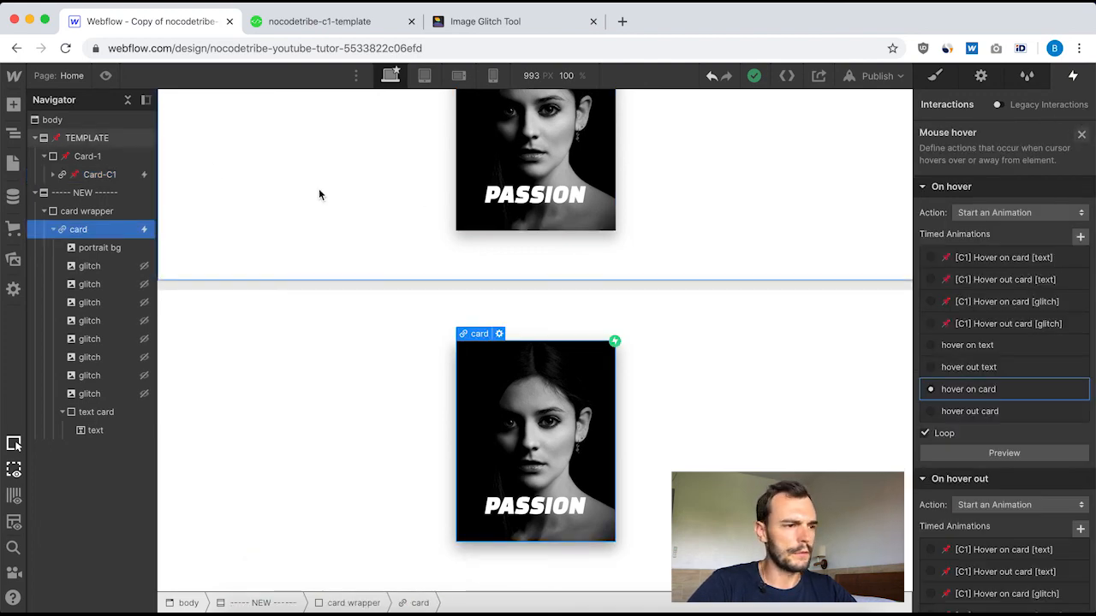
# Examine the 0% and 100% Mouse X rotate actions in the template card's "[C1] Mouse hover card" animation.
pyautogui.click(95, 175)
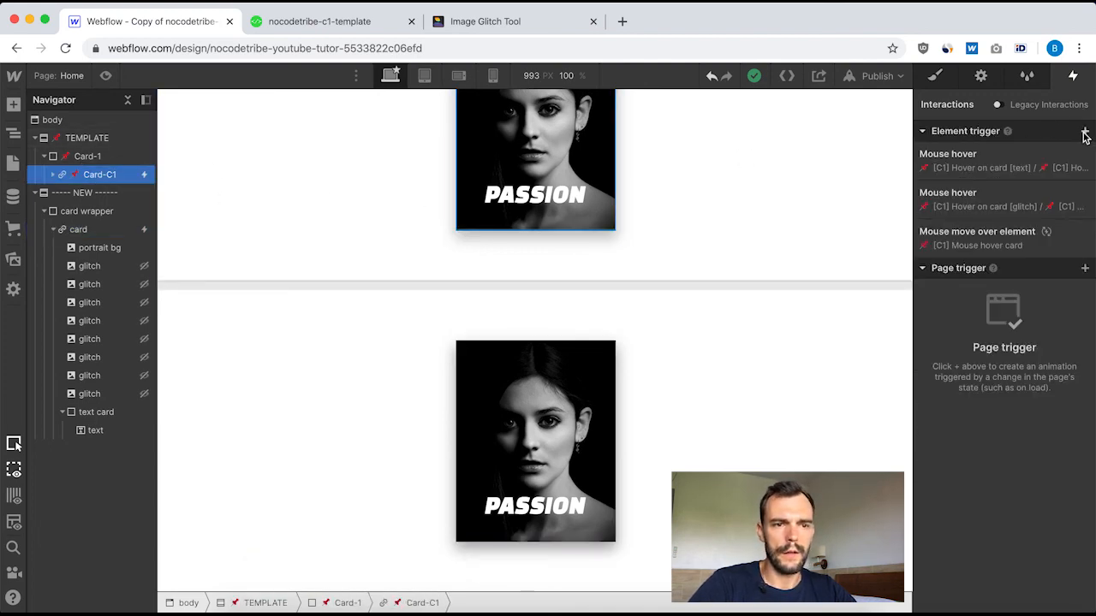
pyautogui.click(961, 243)
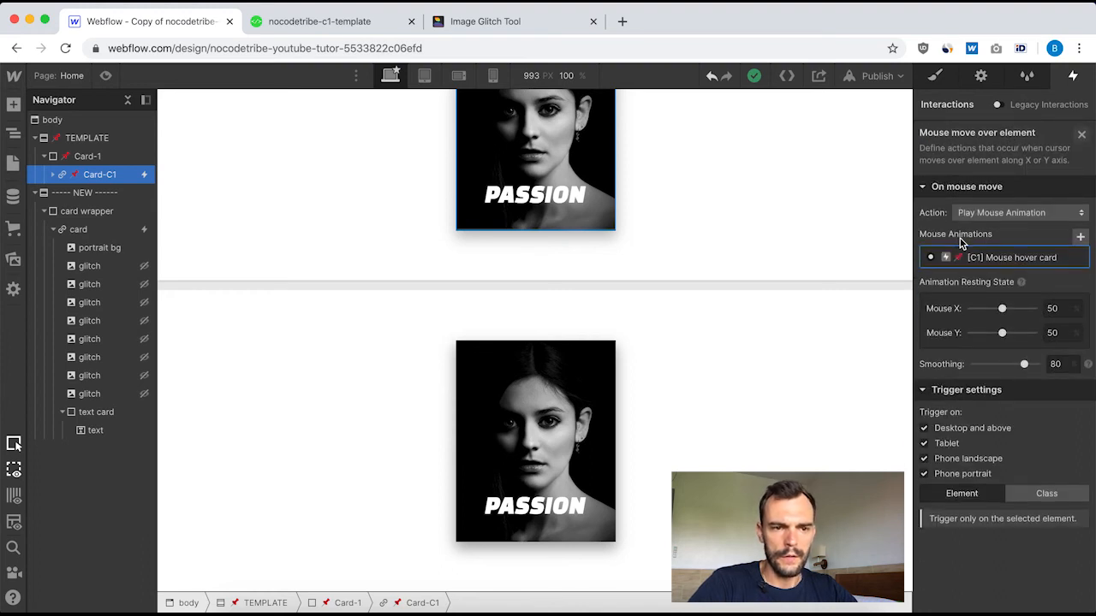
pyautogui.click(1003, 260)
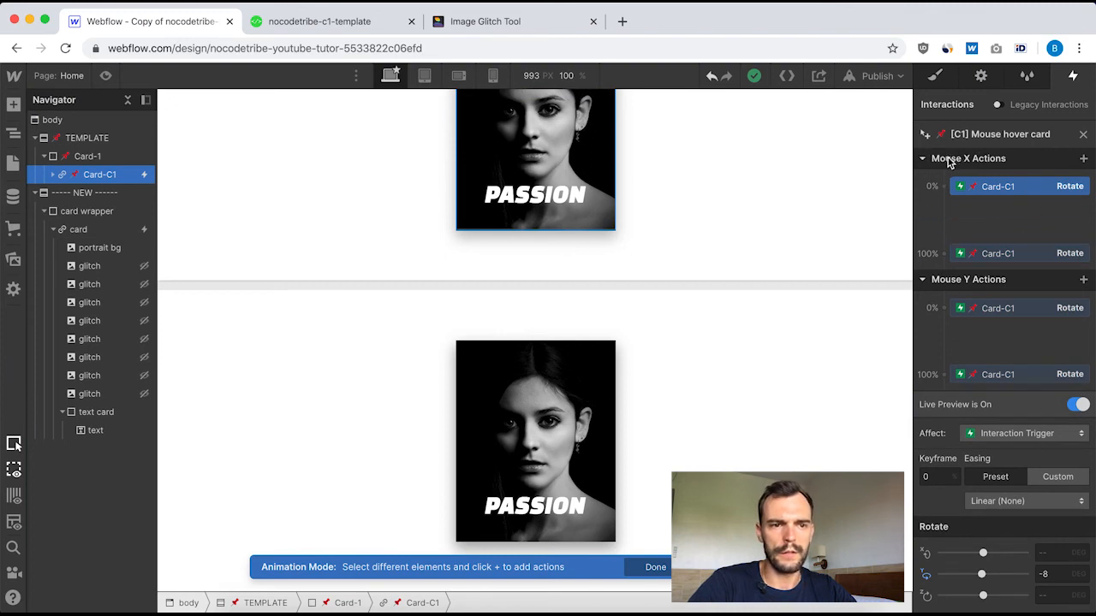
pyautogui.scroll(2, 776, 212)
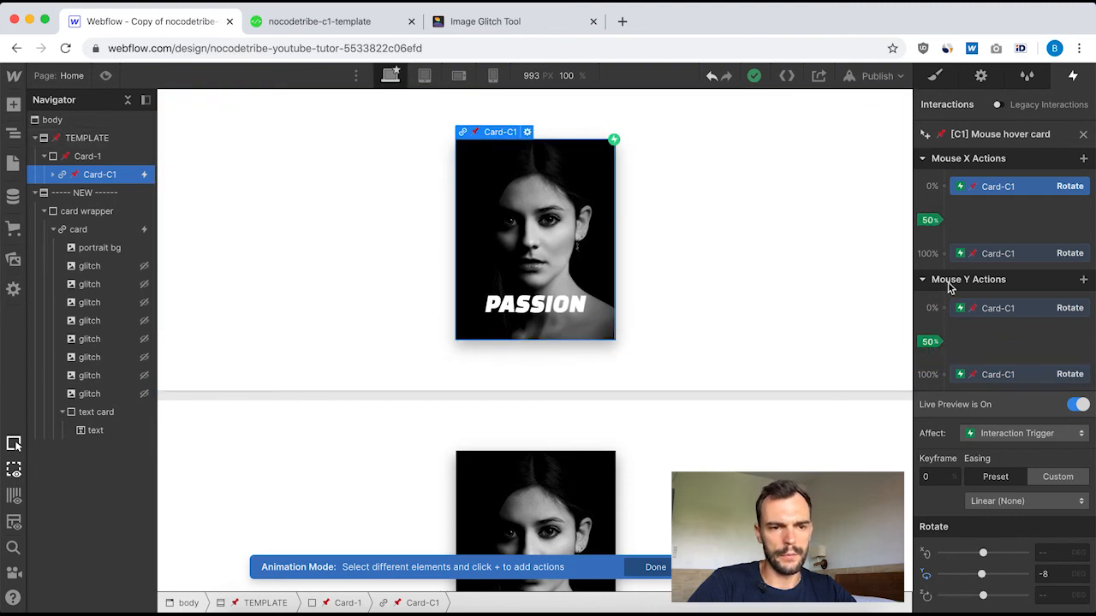
pyautogui.click(983, 193)
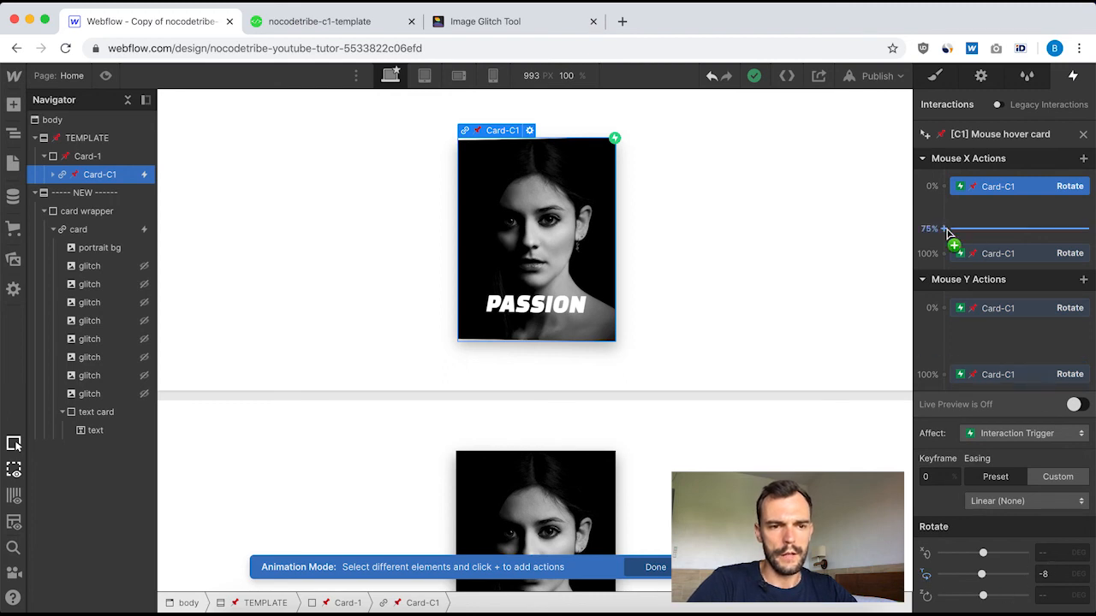
pyautogui.click(998, 255)
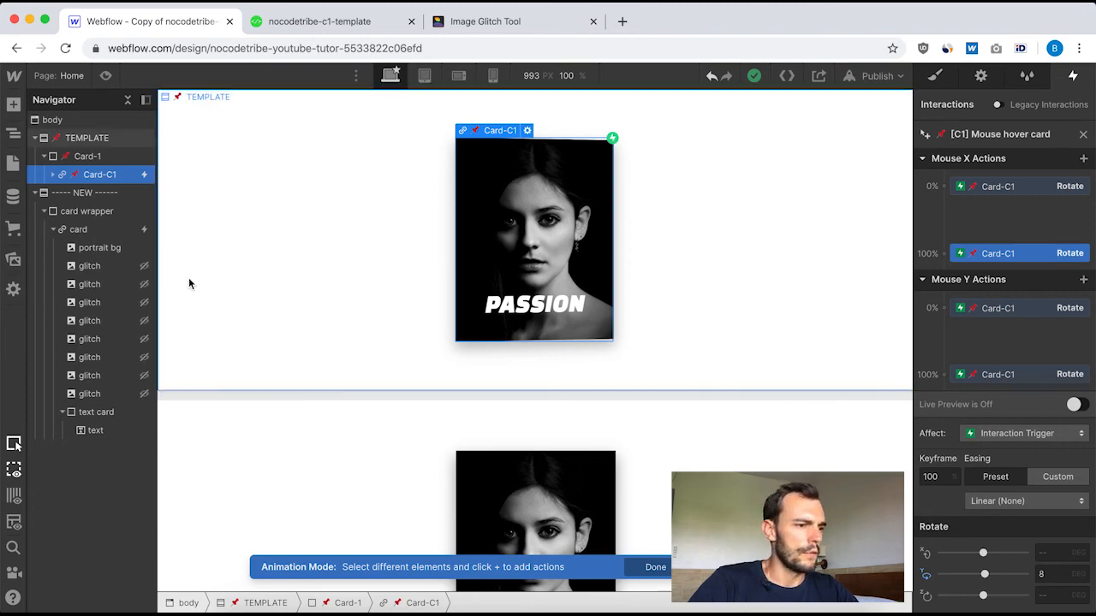
pyautogui.click(78, 231)
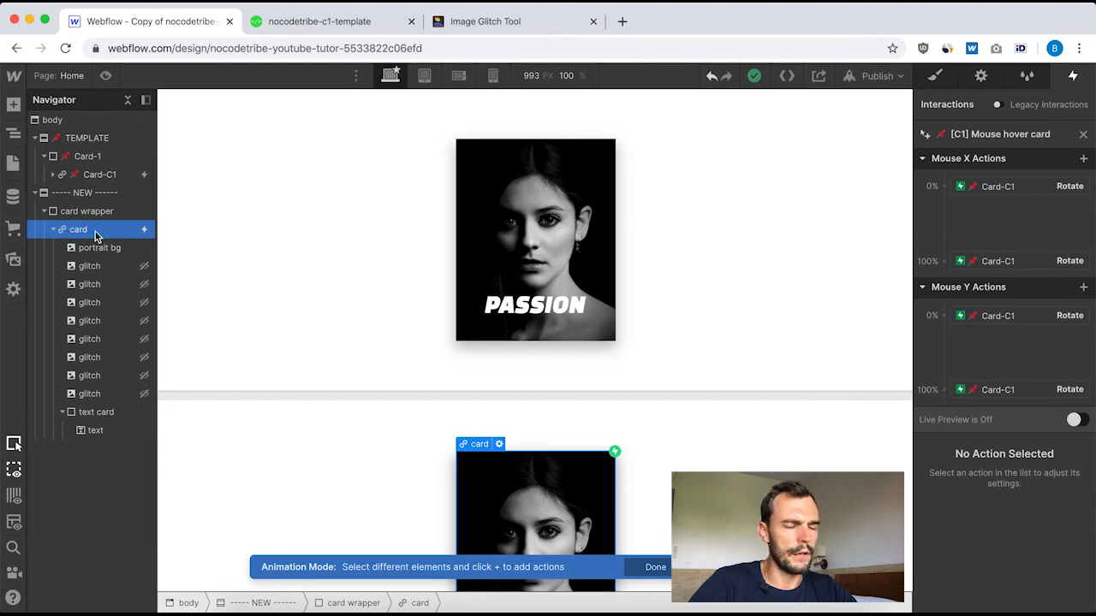
pyautogui.click(1083, 137)
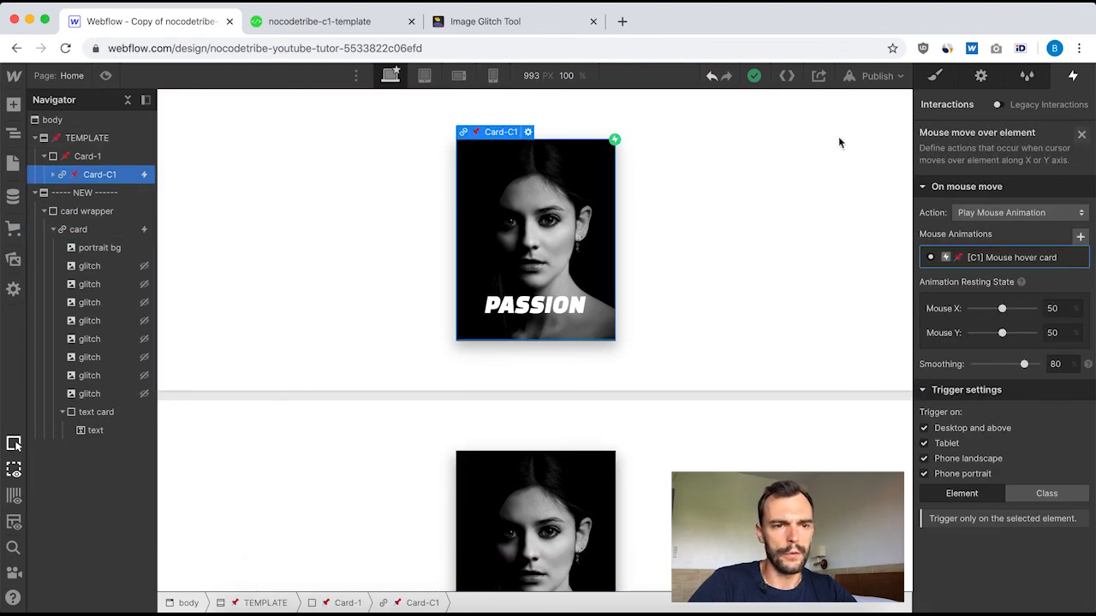
pyautogui.click(1083, 137)
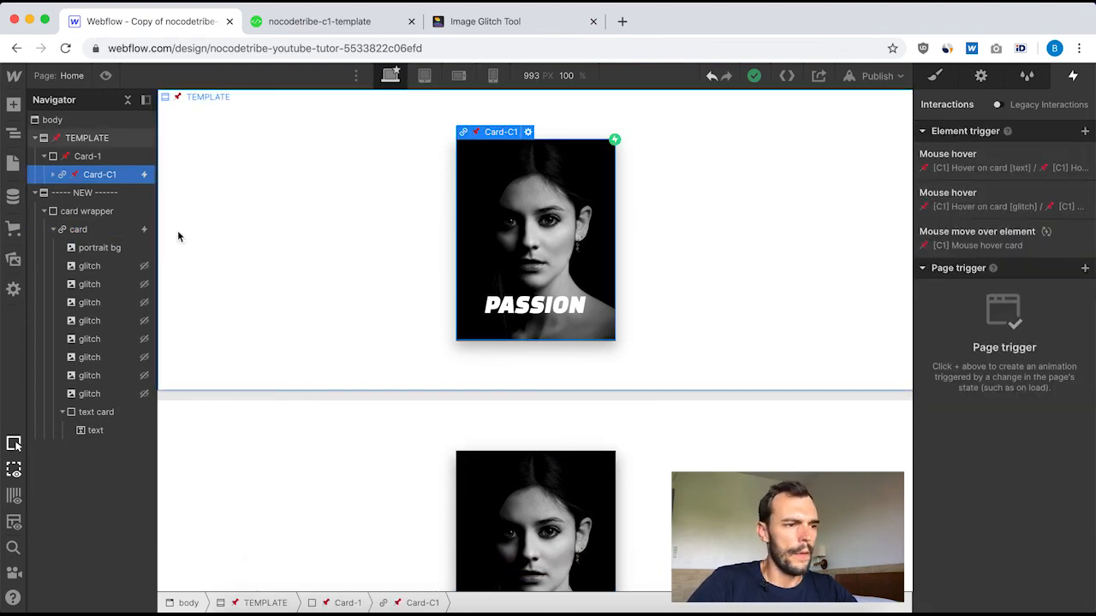
# Add a "Mouse move over element" trigger to the new card with the action Play Mouse Animation.
pyautogui.click(90, 232)
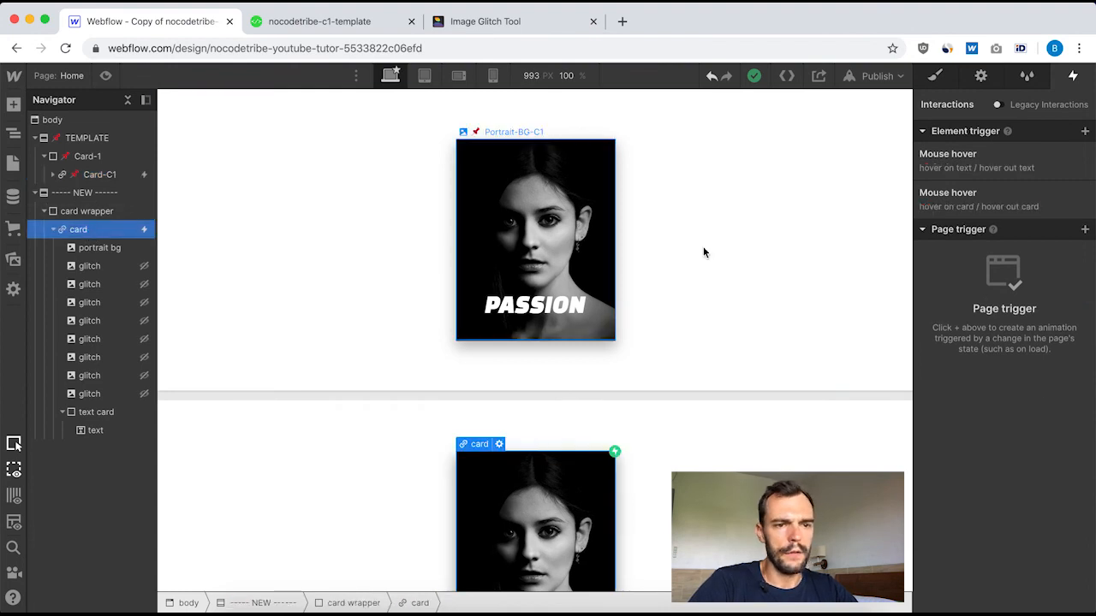
pyautogui.click(1084, 131)
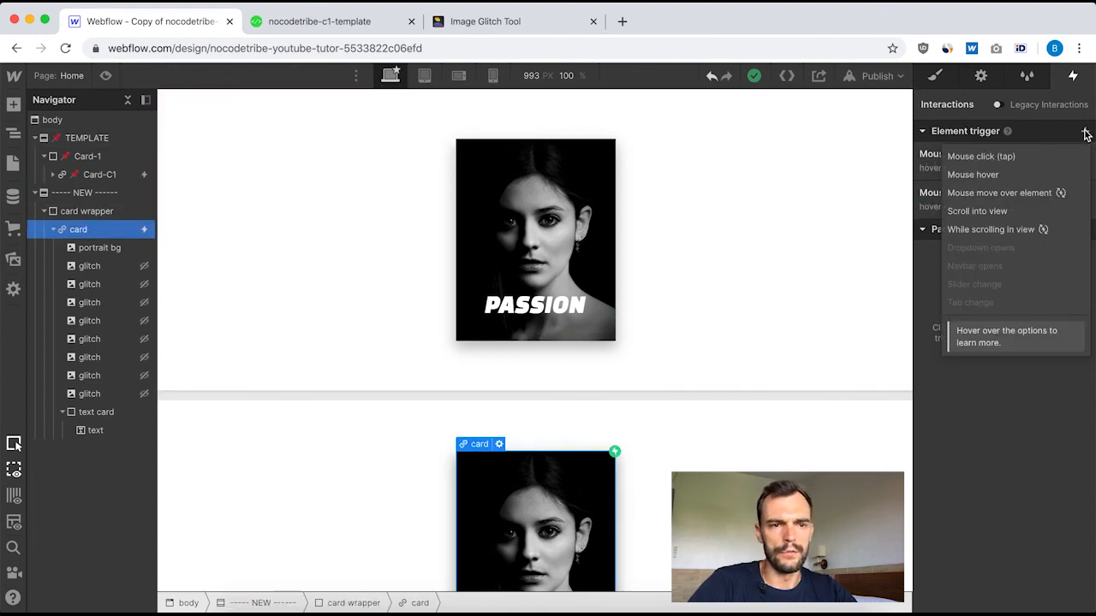
pyautogui.click(1016, 195)
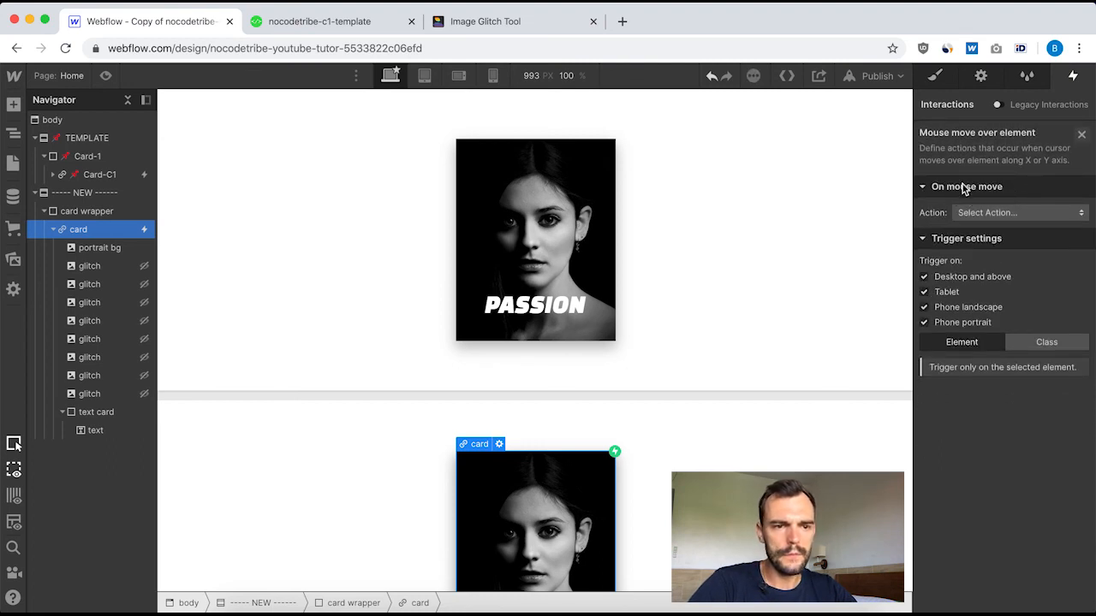
pyautogui.click(1005, 212)
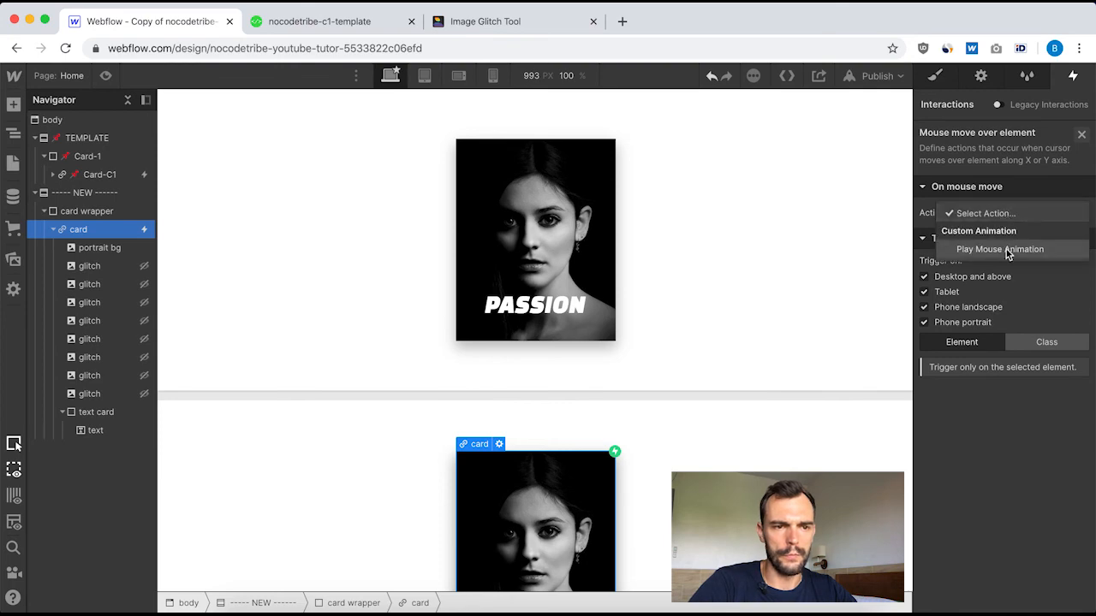
pyautogui.click(1008, 249)
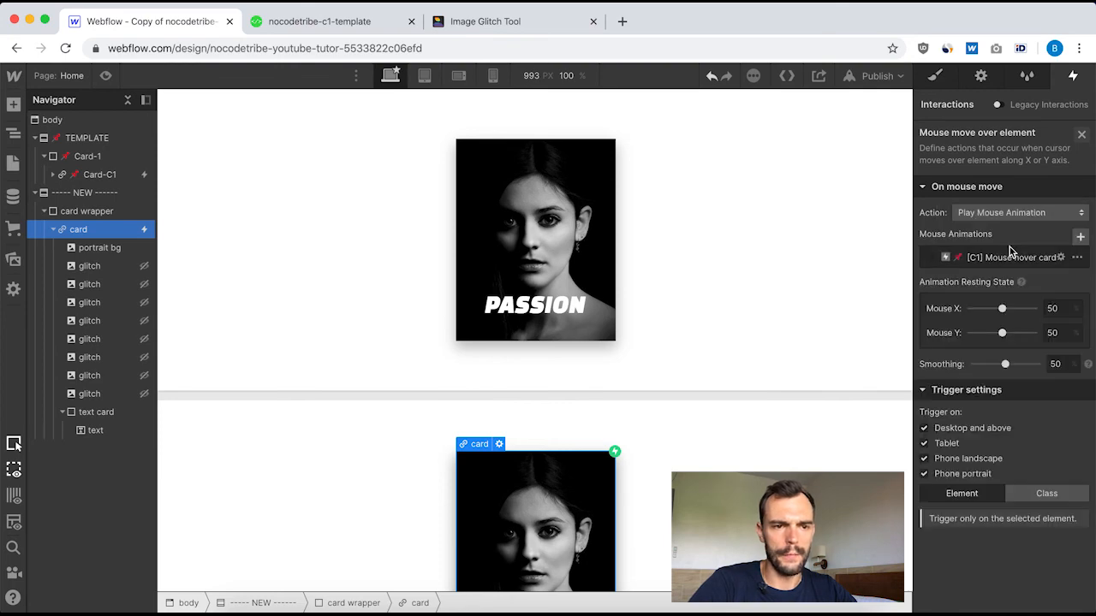
# Create a new mouse animation named "mouse move" for the new card's mouse move trigger.
pyautogui.click(1080, 239)
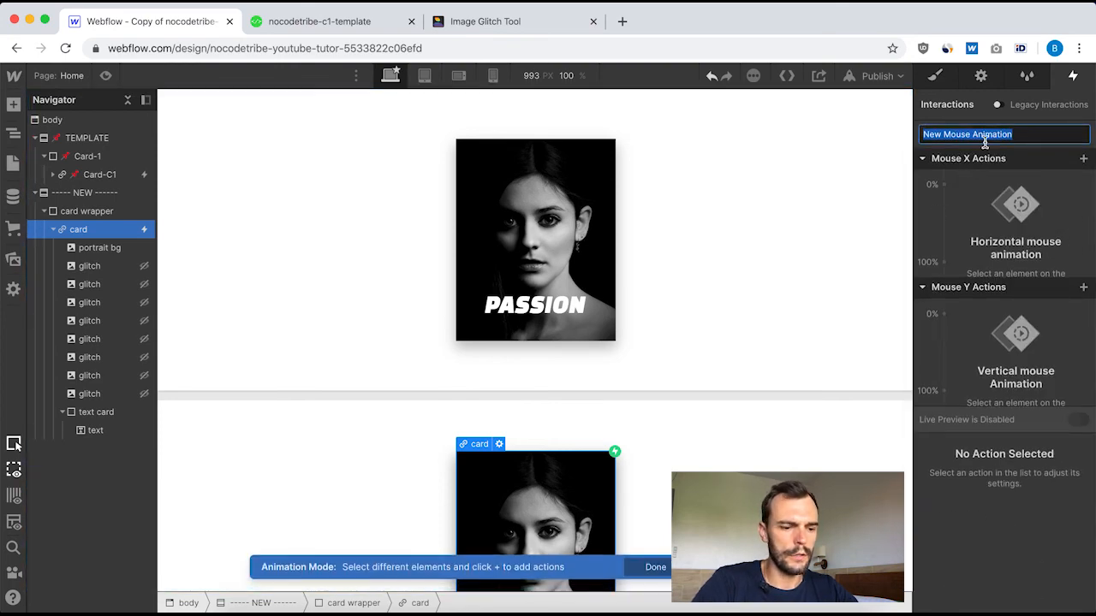
pyautogui.write('mouse move')
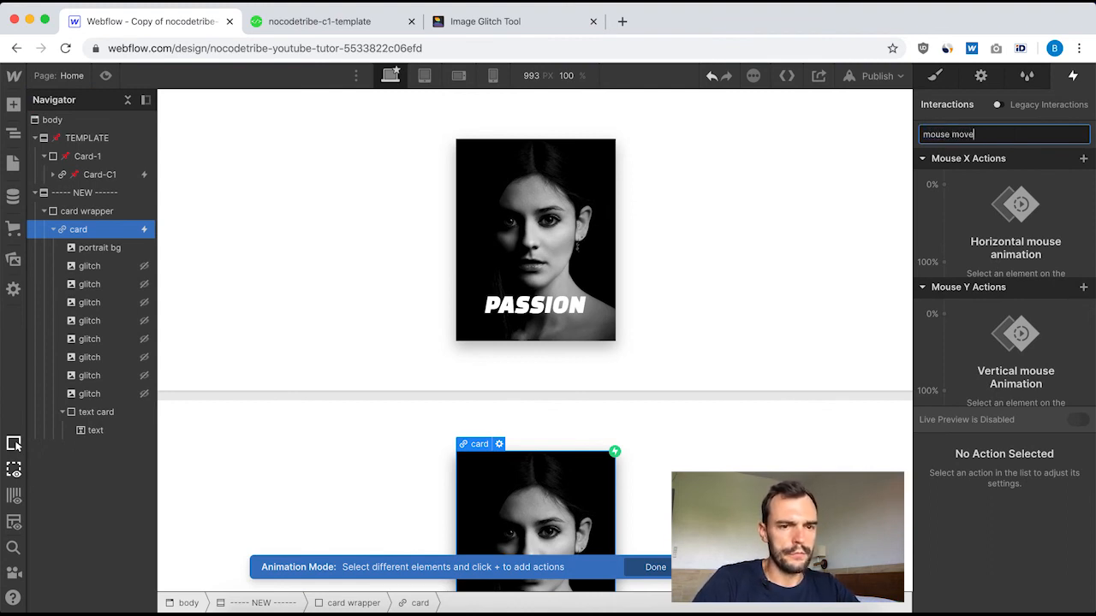
pyautogui.press('Return')
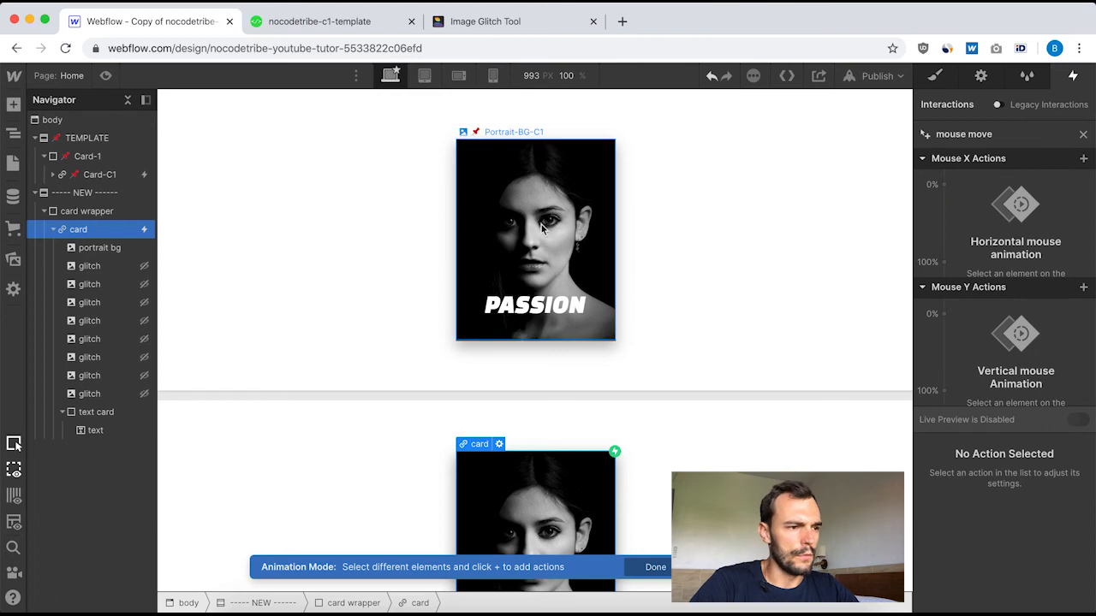
# Add a Rotate action for the card to the Mouse X actions and set its Y rotation at 0% to -8 degrees.
pyautogui.click(945, 186)
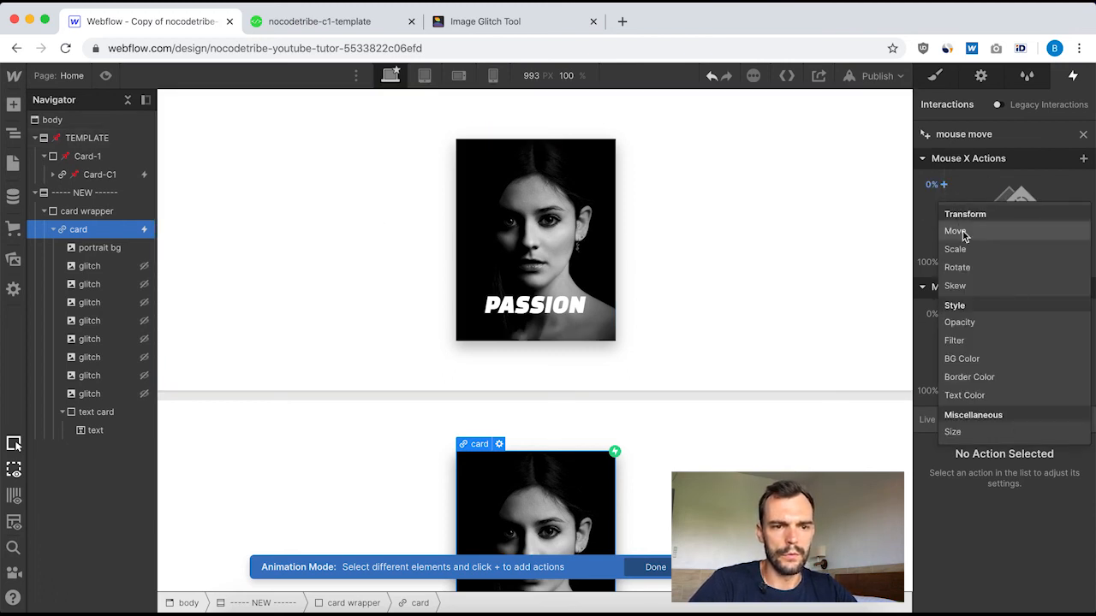
pyautogui.click(969, 266)
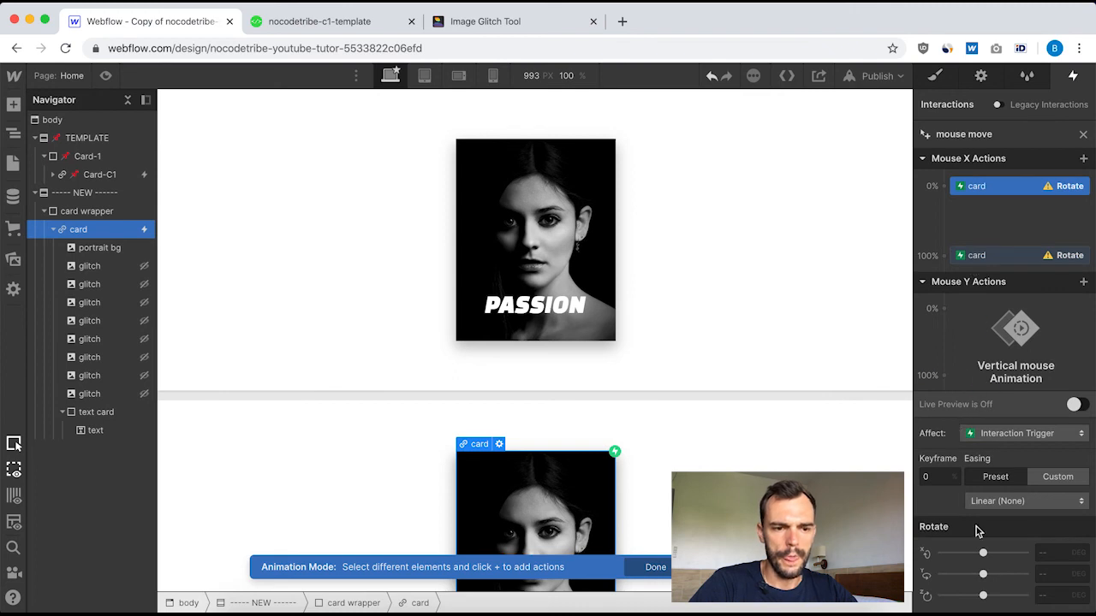
pyautogui.click(1053, 572)
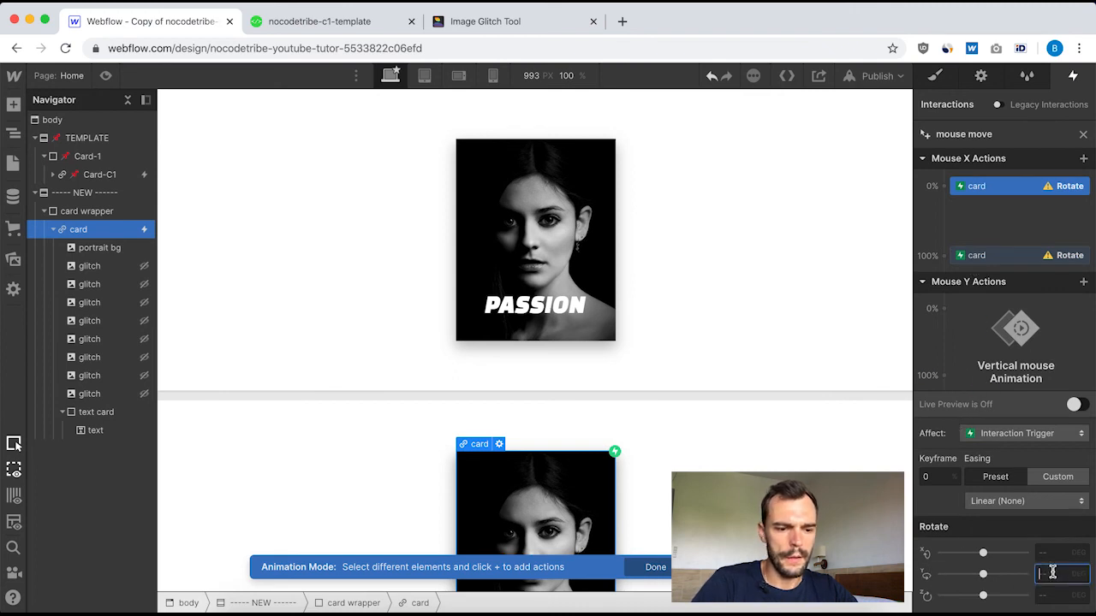
pyautogui.write('-8')
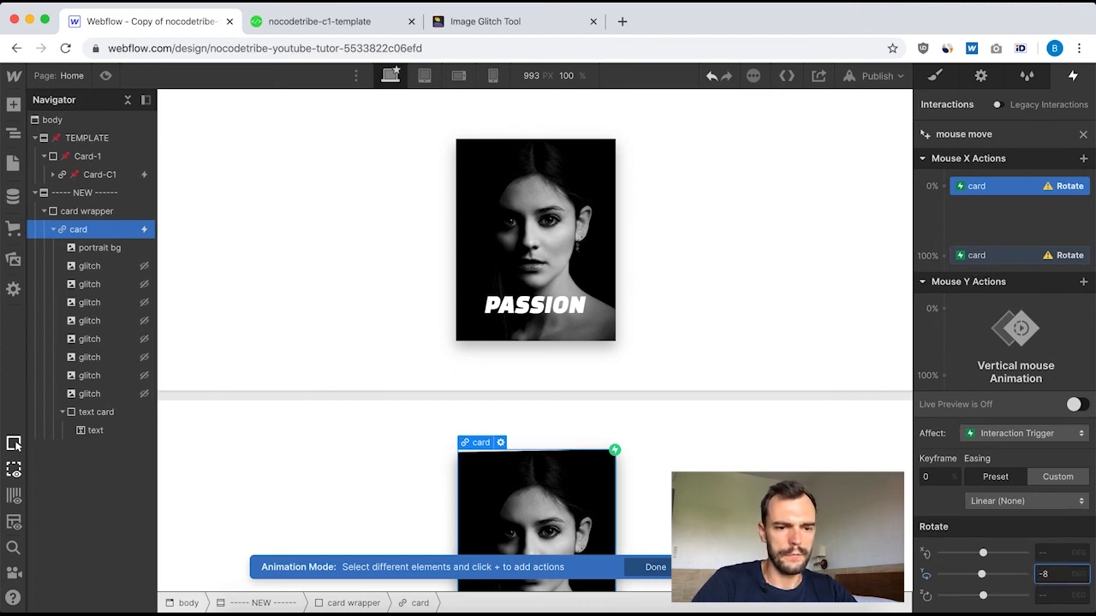
# Set the card's Y rotation at 100% of the Mouse X actions to 8 degrees and test it with Live Preview.
pyautogui.scroll(-3, 697, 326)
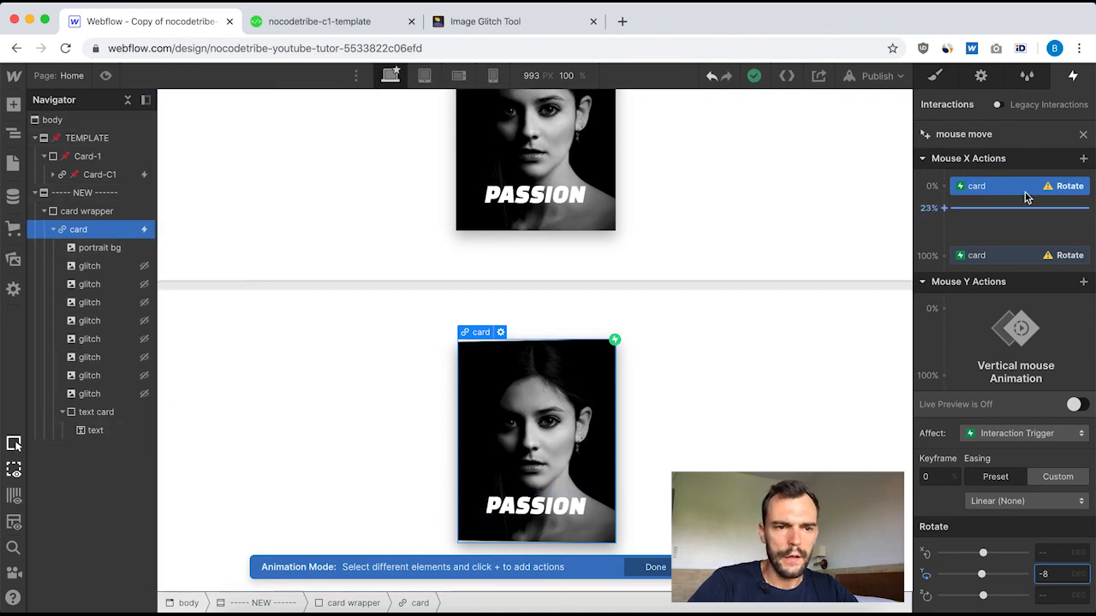
pyautogui.click(983, 257)
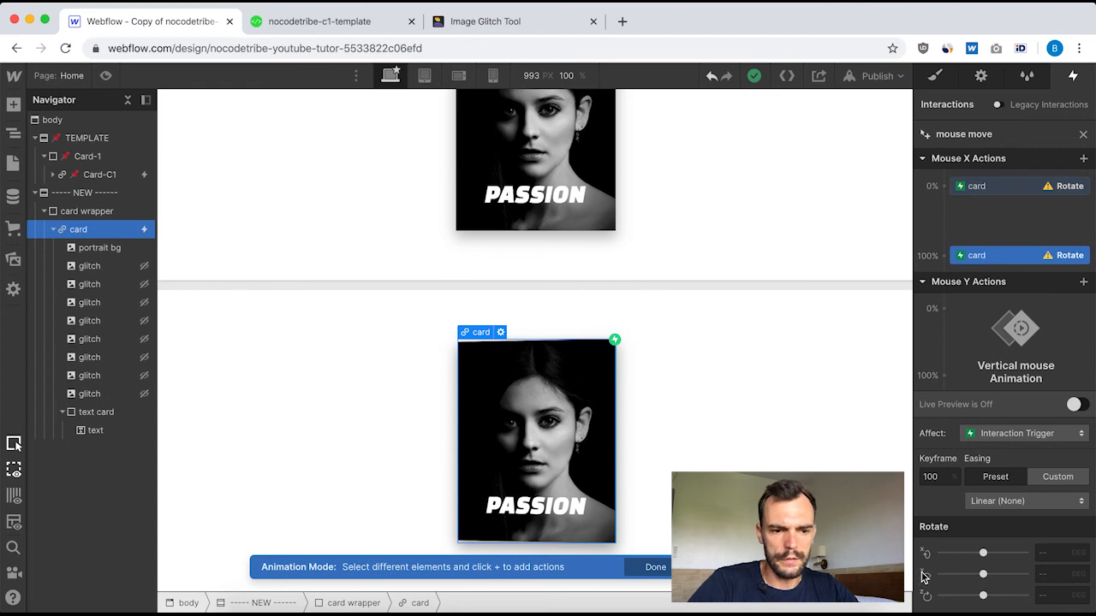
pyautogui.click(1056, 575)
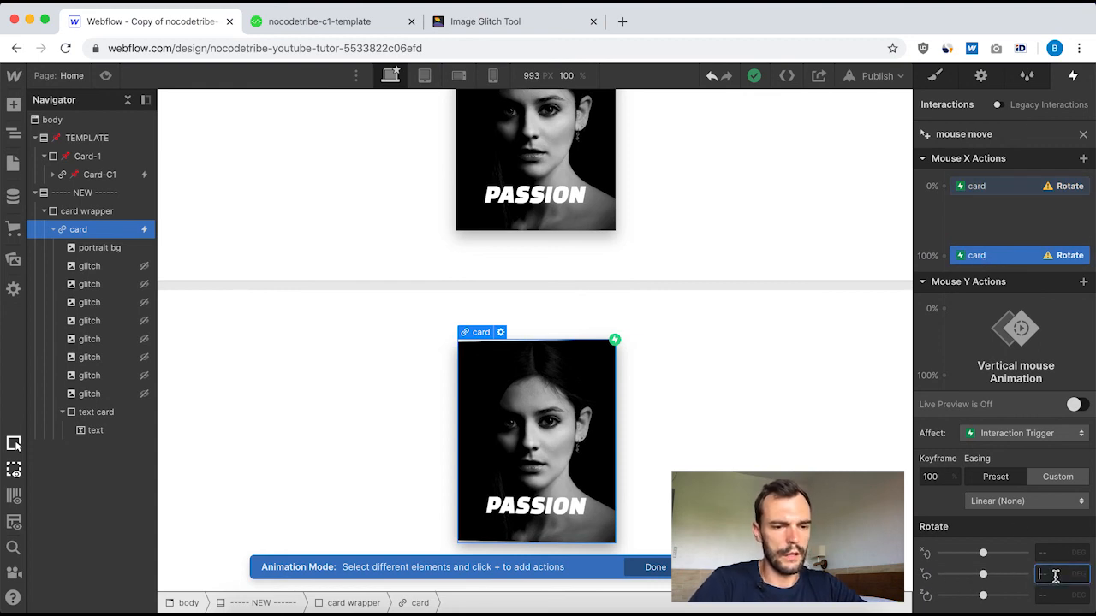
pyautogui.write('8')
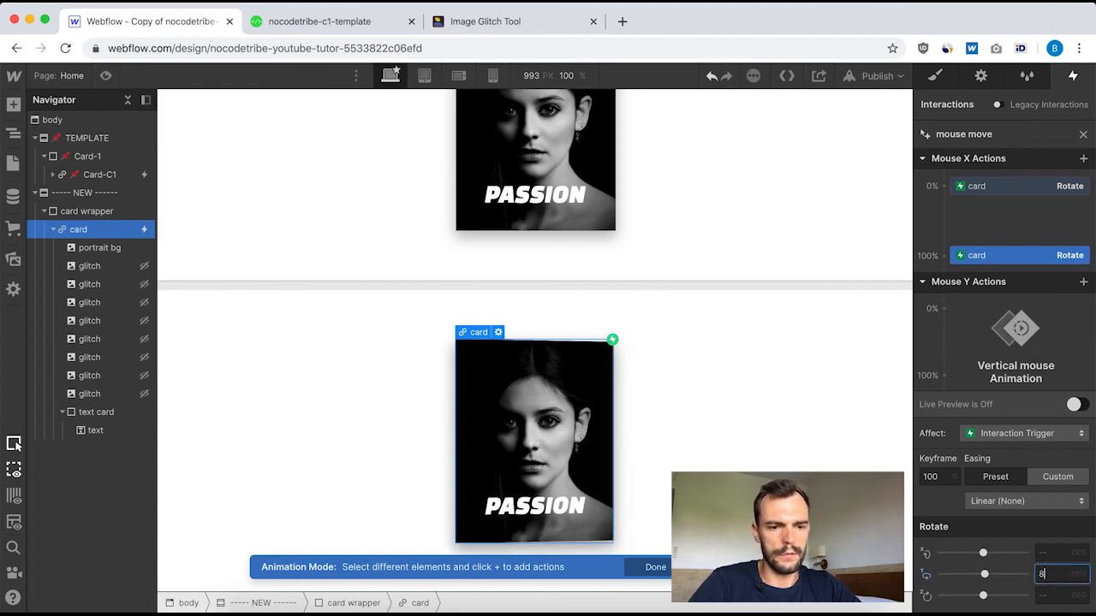
pyautogui.click(1076, 407)
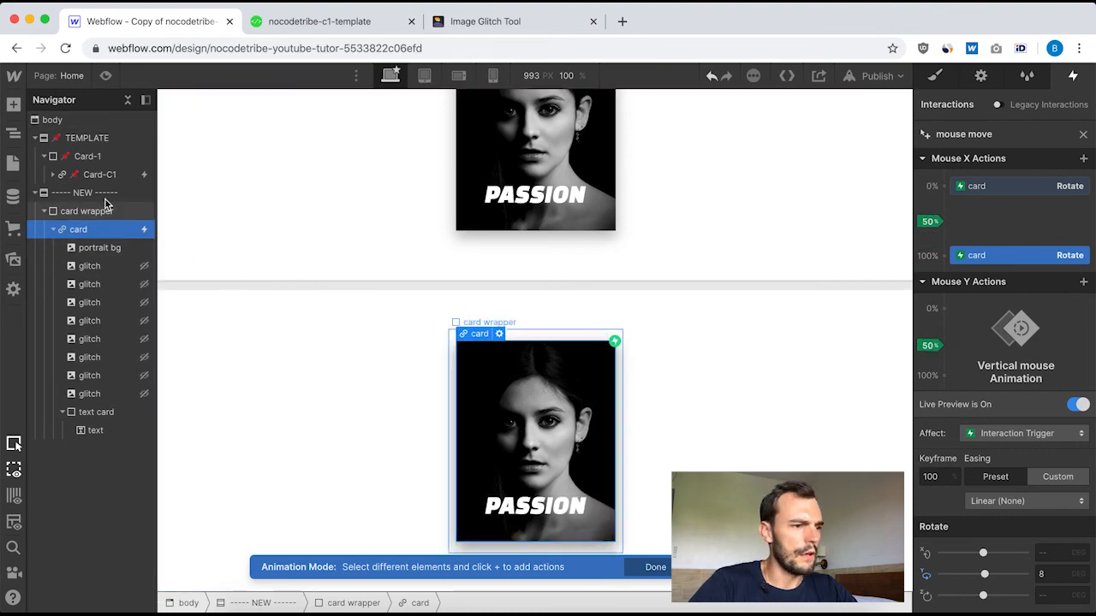
pyautogui.click(1083, 134)
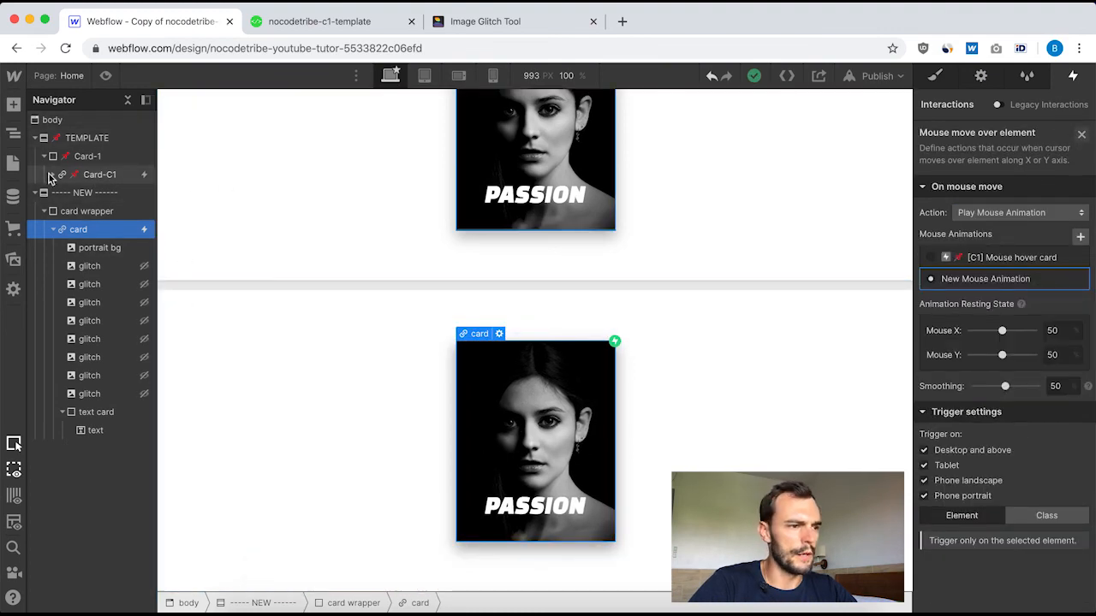
# Examine the X rotation values of the Mouse Y actions in the template card's "[C1] Mouse hover card" animation.
pyautogui.click(87, 175)
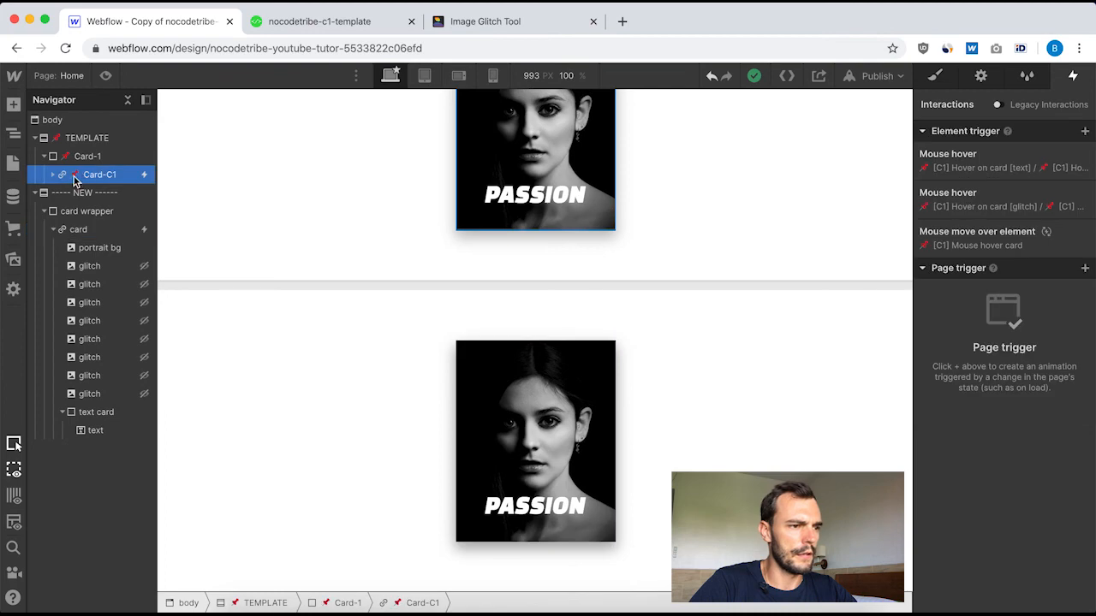
pyautogui.click(972, 238)
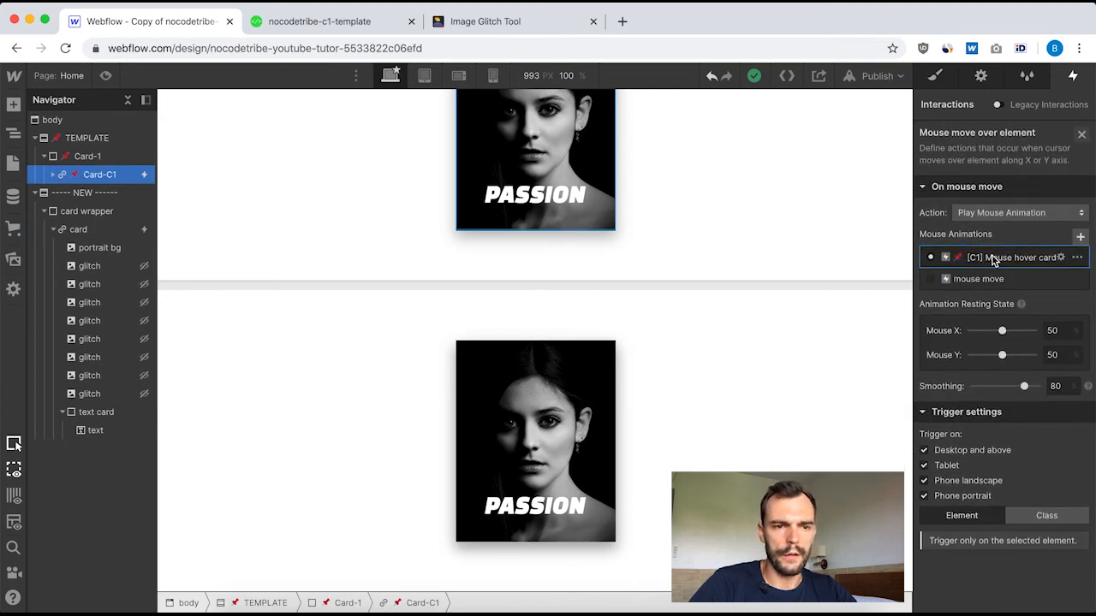
pyautogui.click(994, 258)
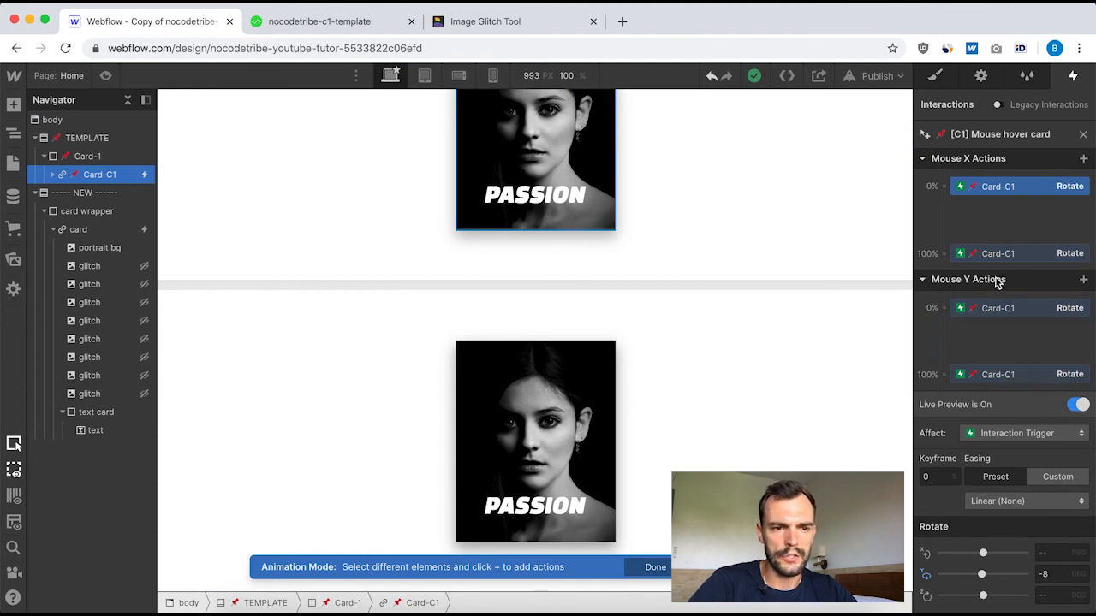
pyautogui.click(1007, 315)
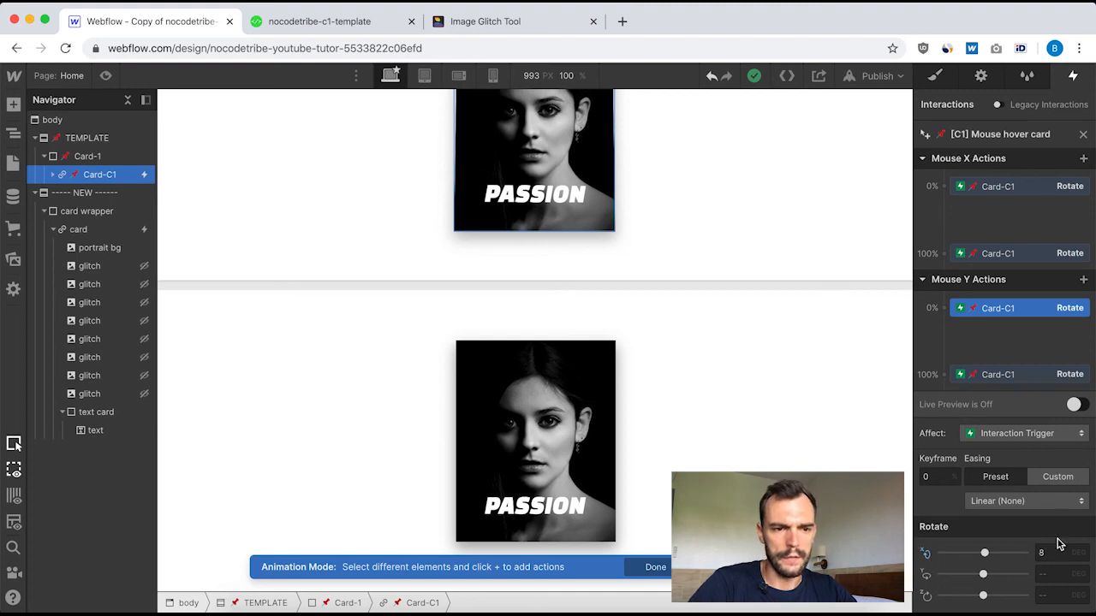
pyautogui.click(998, 374)
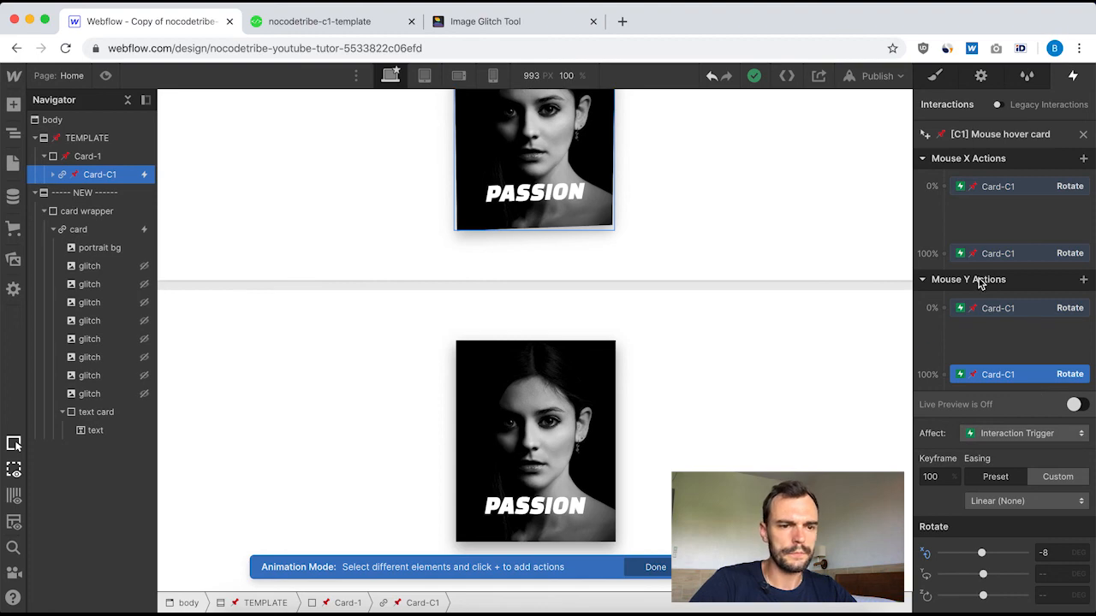
pyautogui.click(1023, 312)
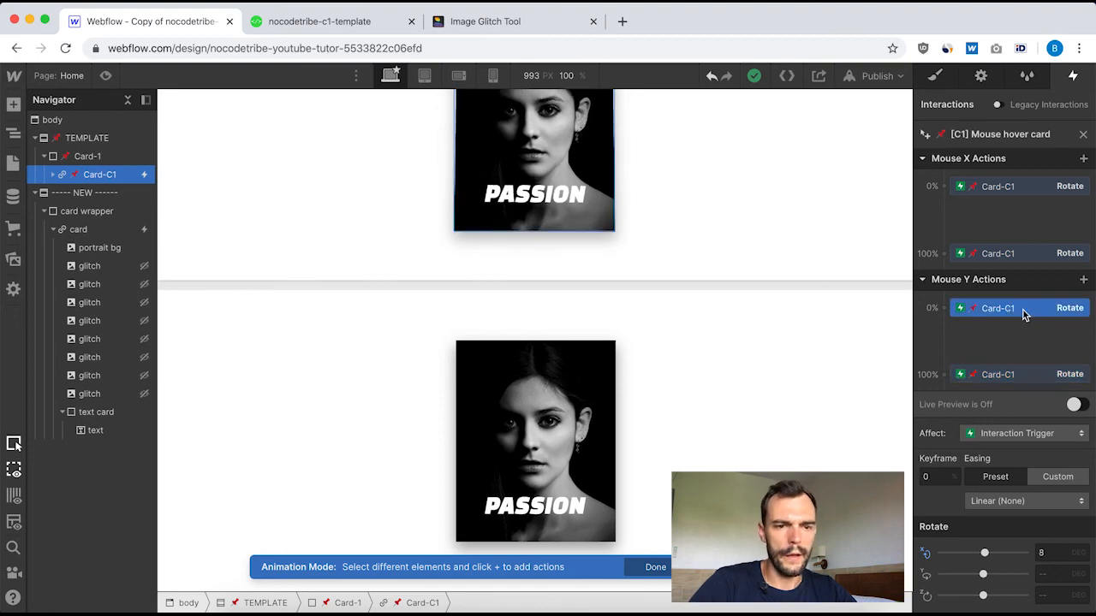
pyautogui.click(1012, 378)
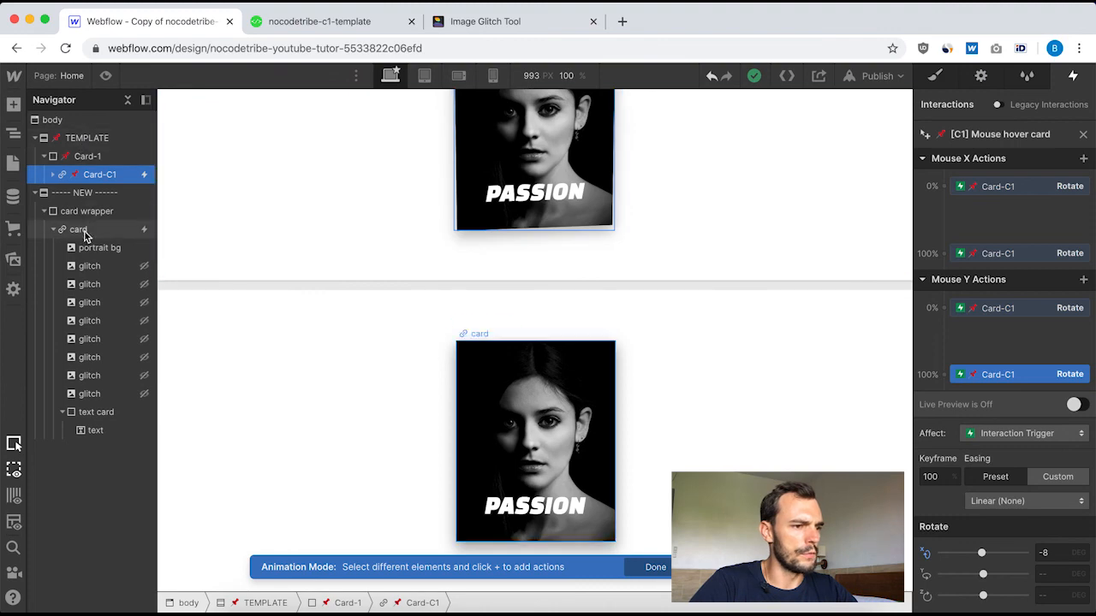
pyautogui.click(1084, 133)
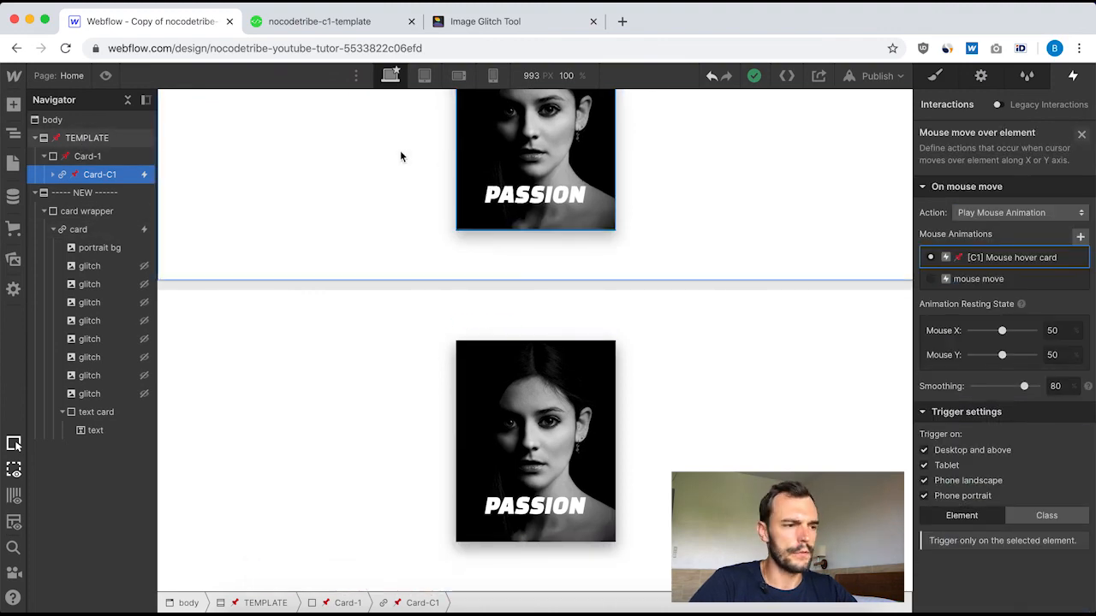
# Add a Rotate action for the new card to the Mouse Y actions of "mouse move" and set its X rotation at 0% to 8 degrees.
pyautogui.click(88, 230)
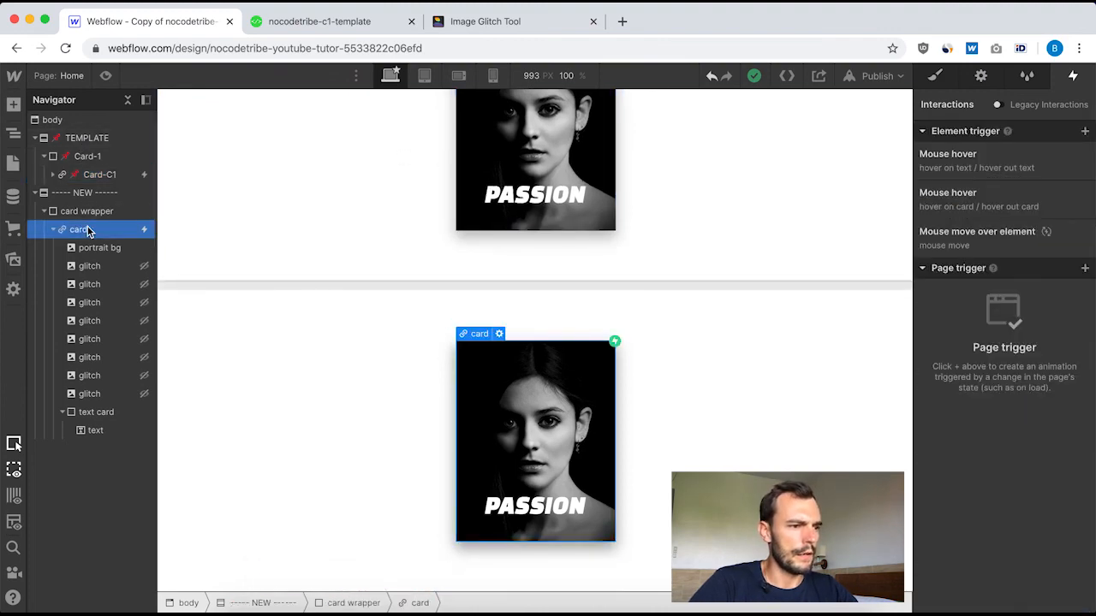
pyautogui.click(984, 244)
pyautogui.click(980, 280)
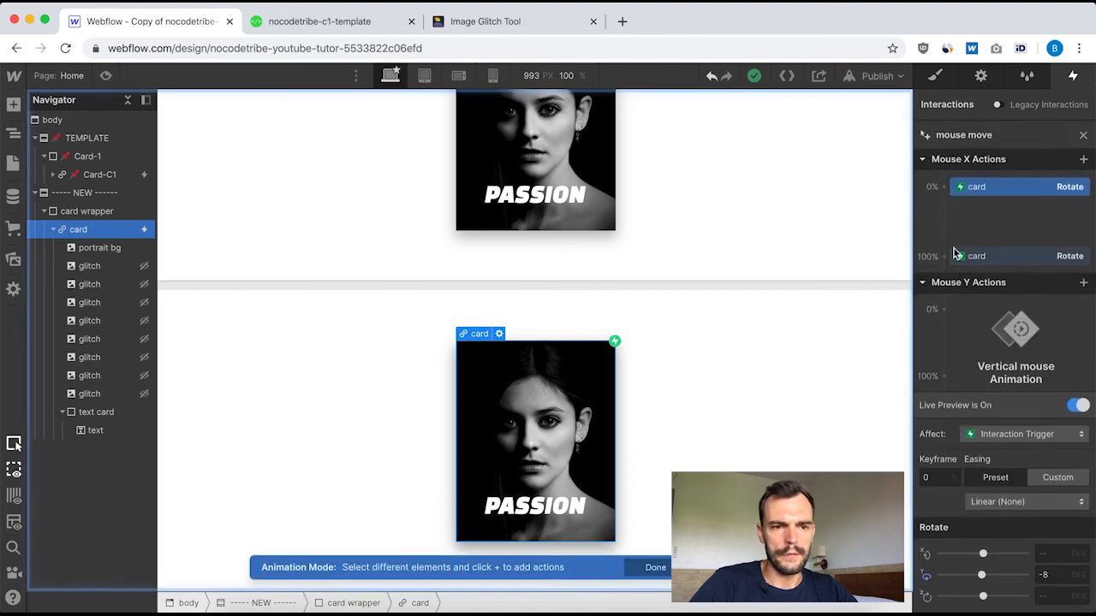
pyautogui.click(944, 310)
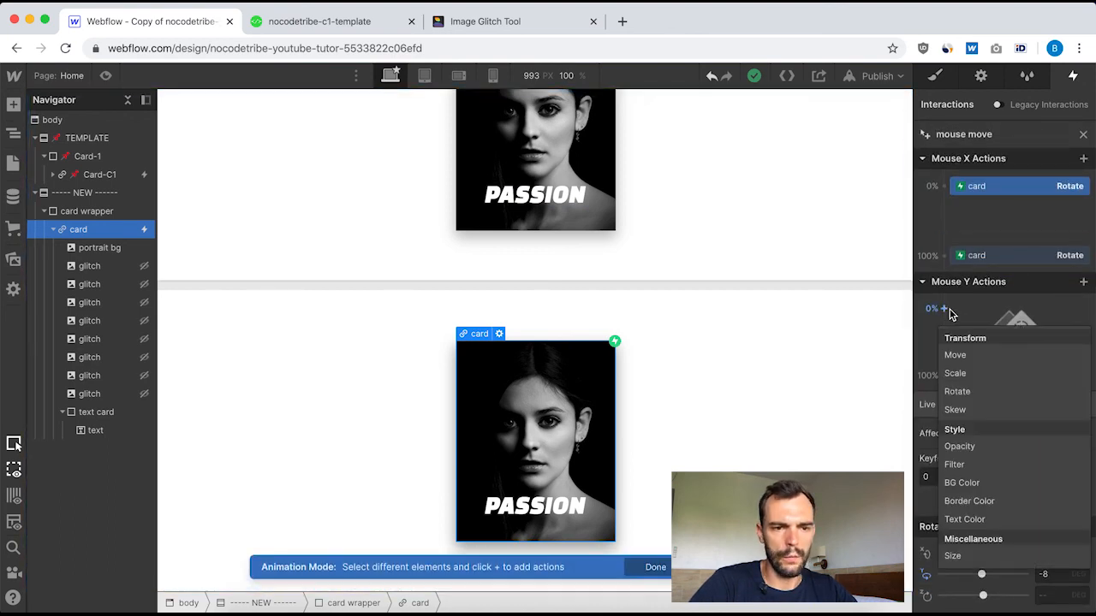
pyautogui.click(978, 391)
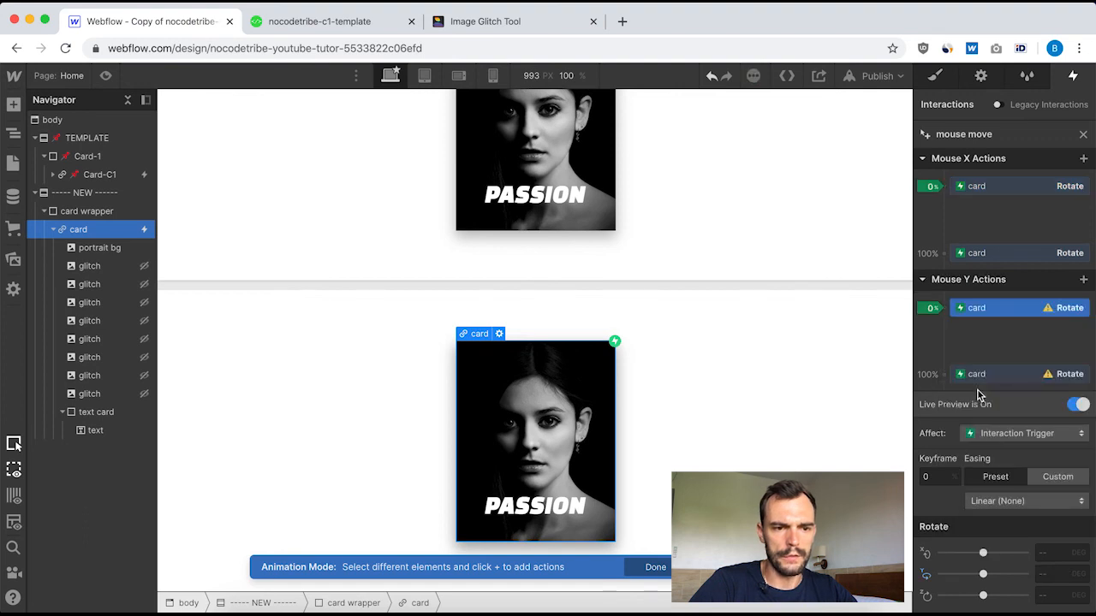
pyautogui.click(1053, 554)
pyautogui.write('-8')
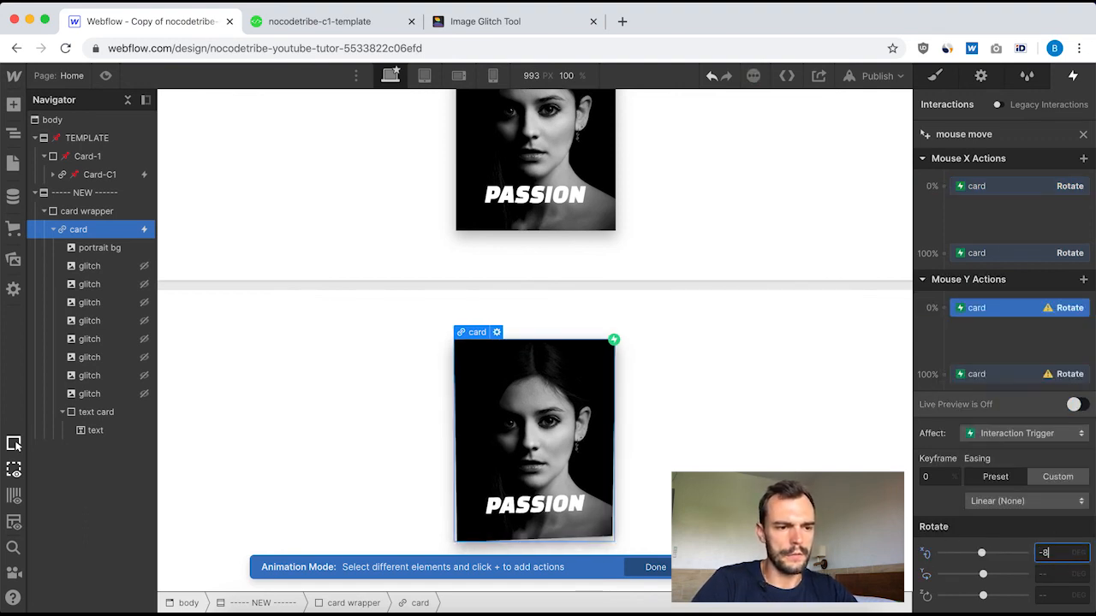
pyautogui.moveTo(1062, 553); pyautogui.dragTo(974, 555)
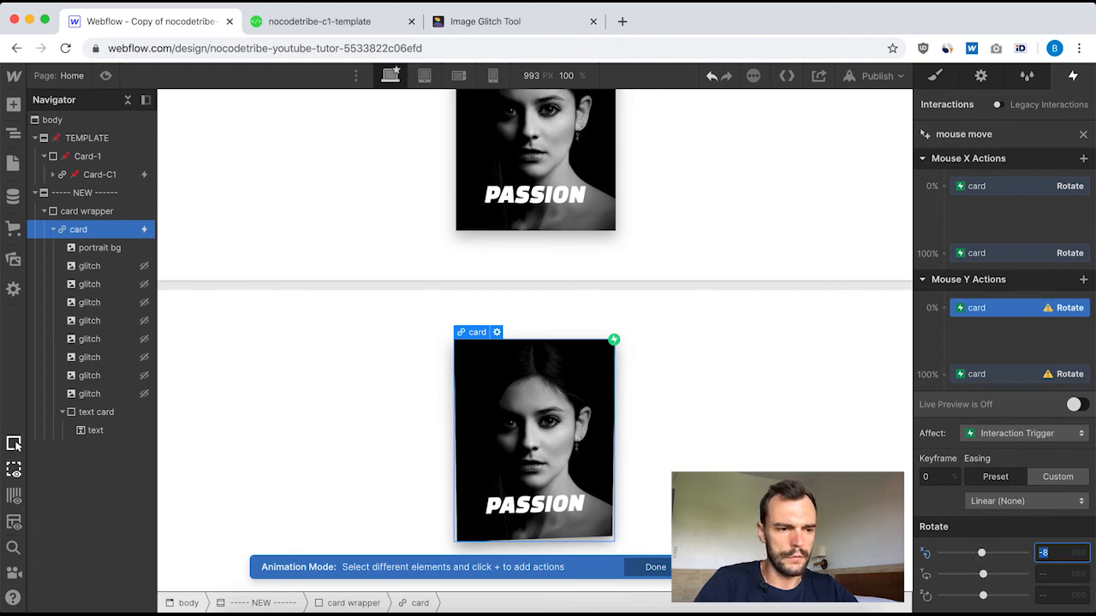
pyautogui.write('8')
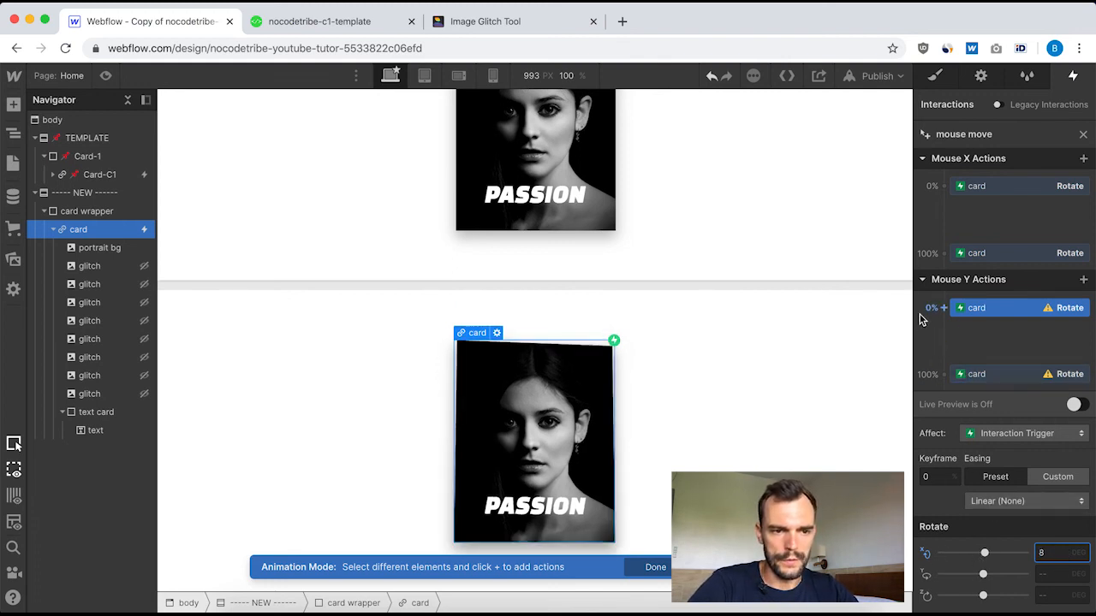
# Set the card's X rotation at 100% of the Mouse Y actions to -8 degrees, test it with Live Preview and close the animation.
pyautogui.click(1010, 375)
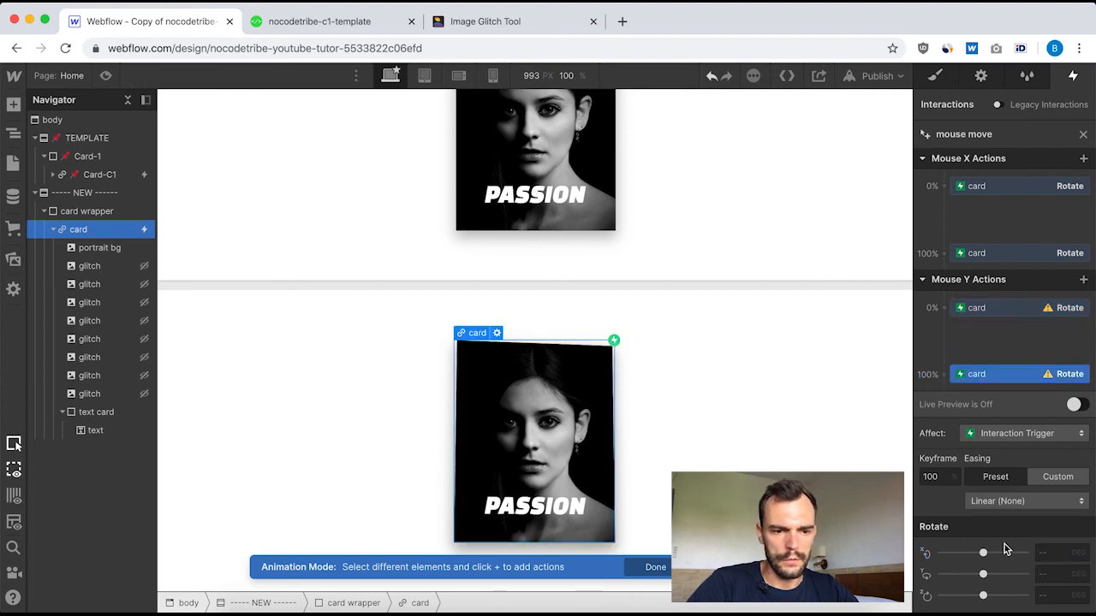
pyautogui.click(1048, 554)
pyautogui.write('8')
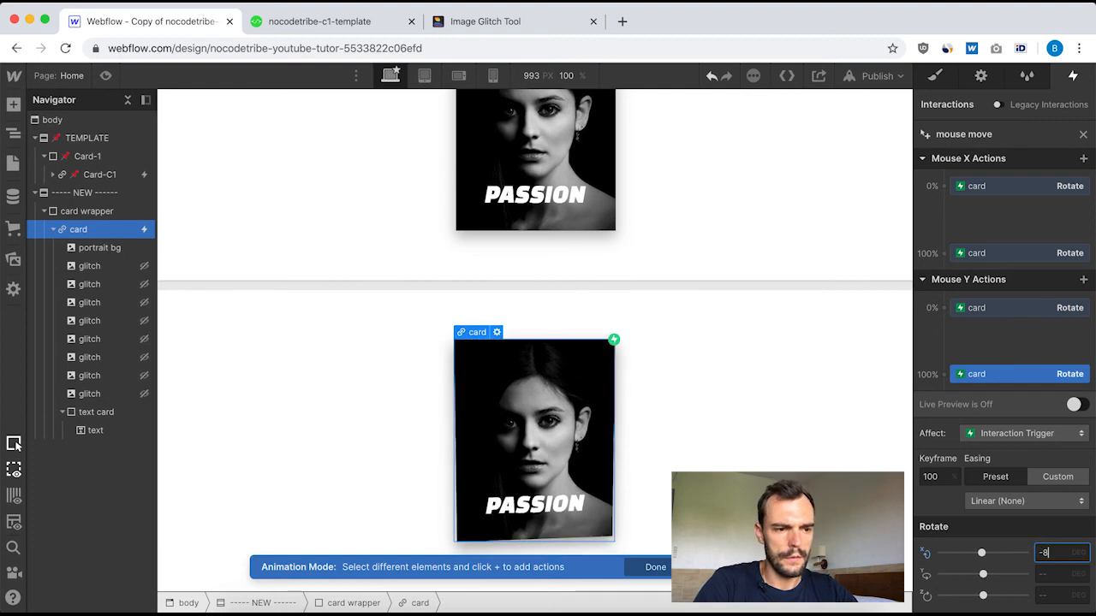
pyautogui.click(1076, 405)
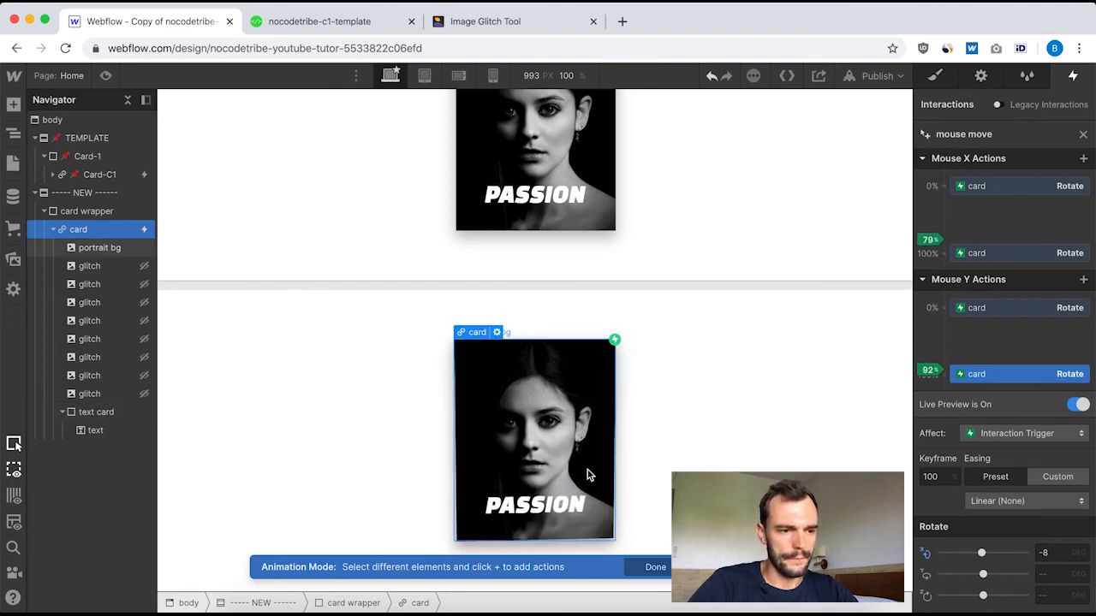
pyautogui.click(1084, 136)
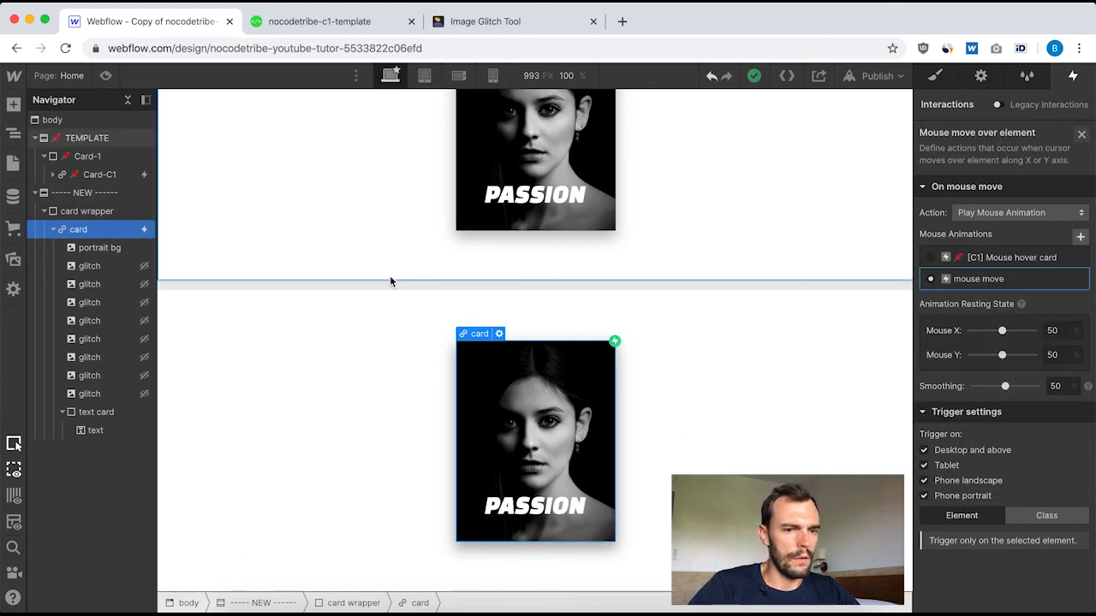
# Preview the page and compare the hover and mouse-move effects of the template card and the new card.
pyautogui.click(103, 78)
pyautogui.scroll(3, 395, 414)
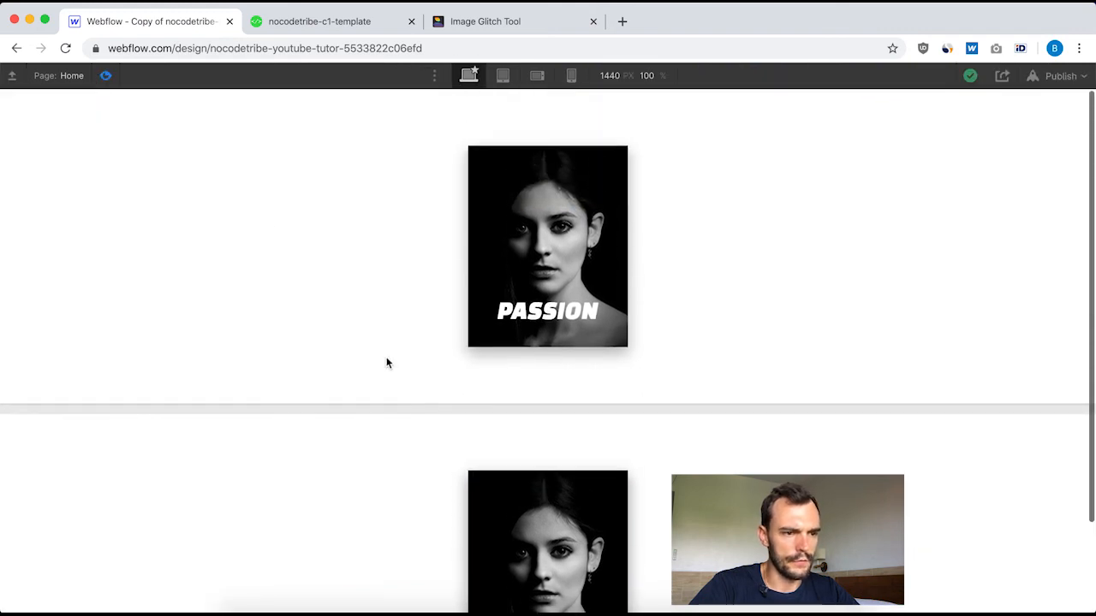
pyautogui.scroll(-3, 386, 363)
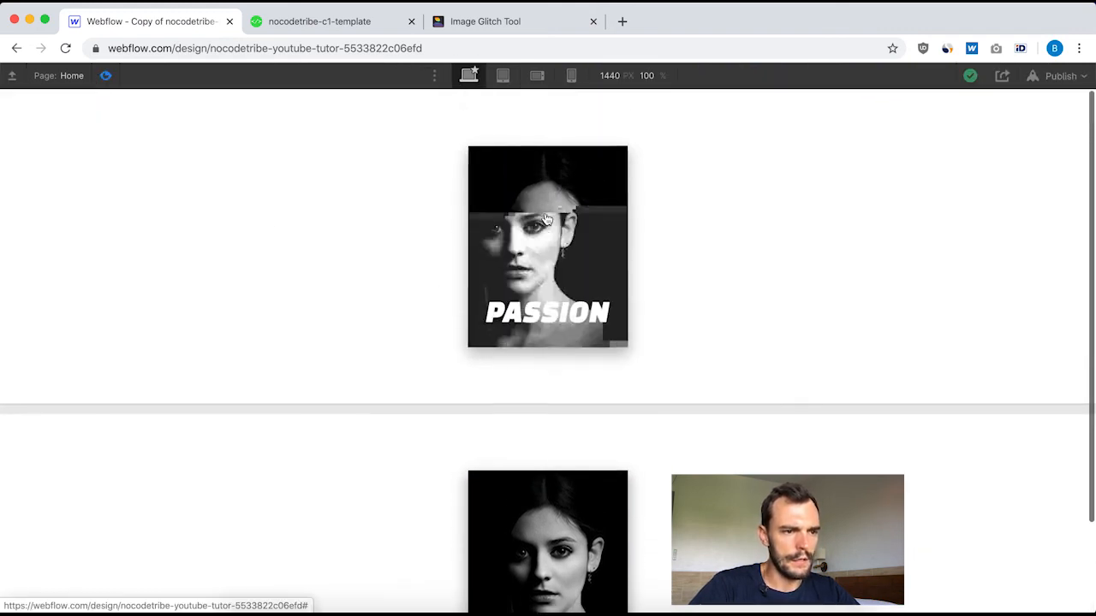
pyautogui.scroll(3, 578, 197)
pyautogui.scroll(-3, 593, 310)
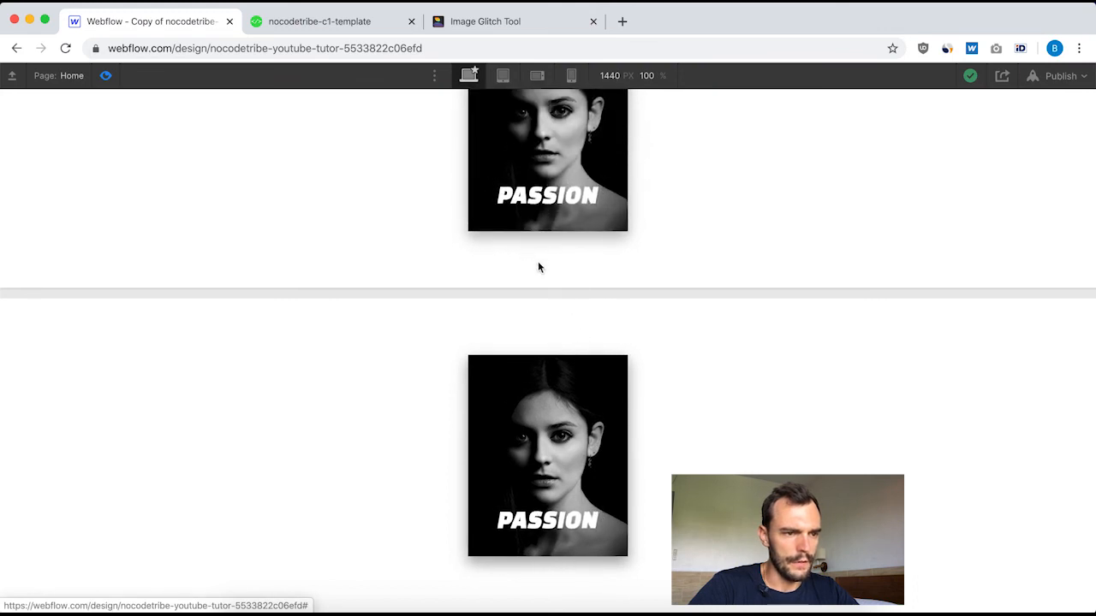
pyautogui.scroll(2, 392, 191)
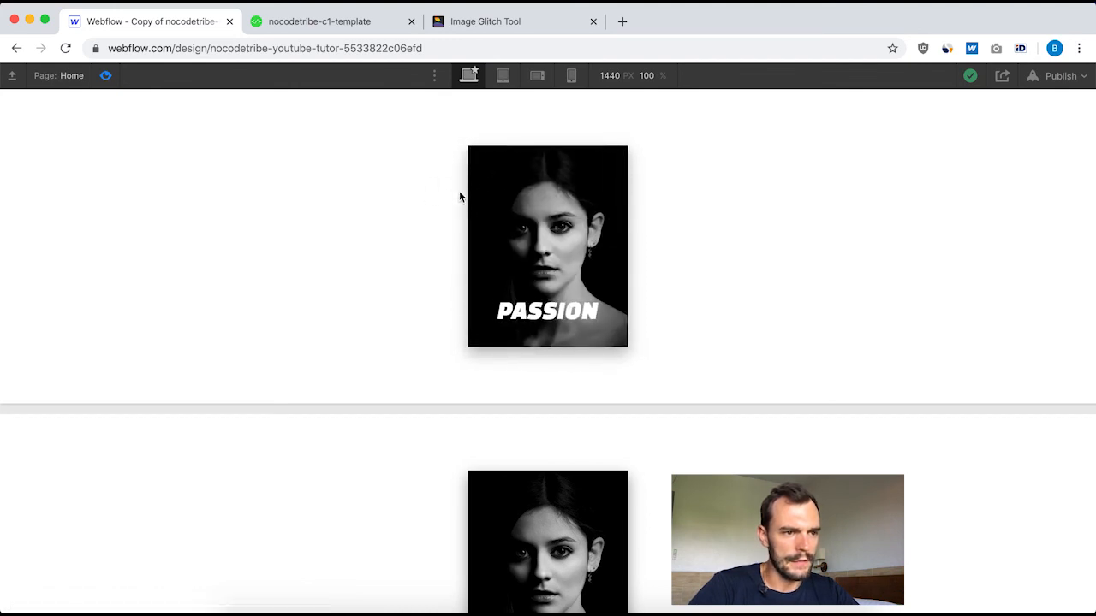
pyautogui.scroll(-3, 476, 233)
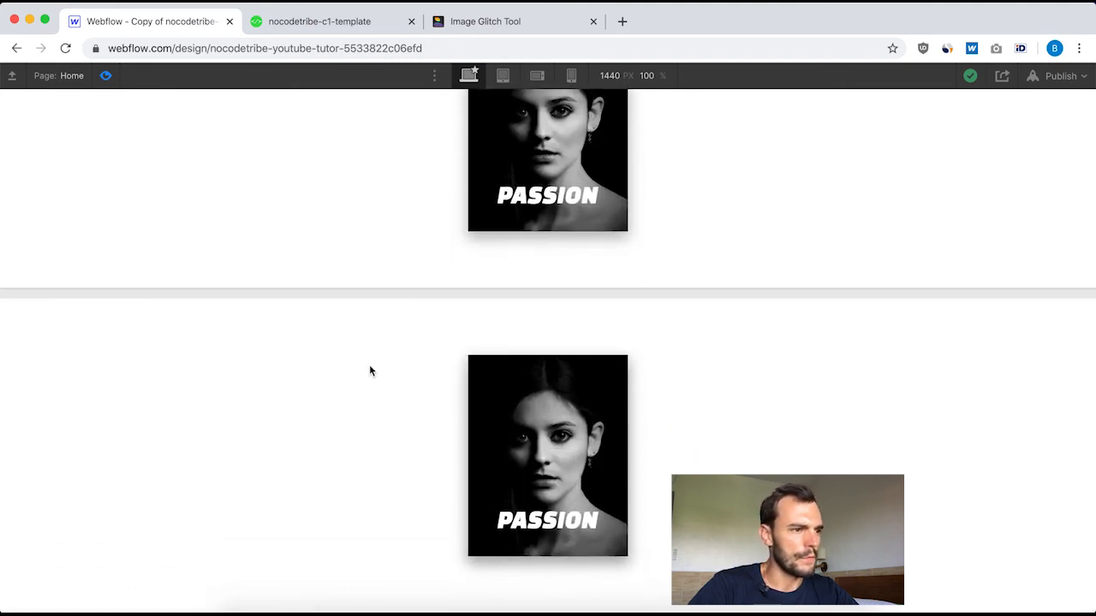
pyautogui.click(104, 78)
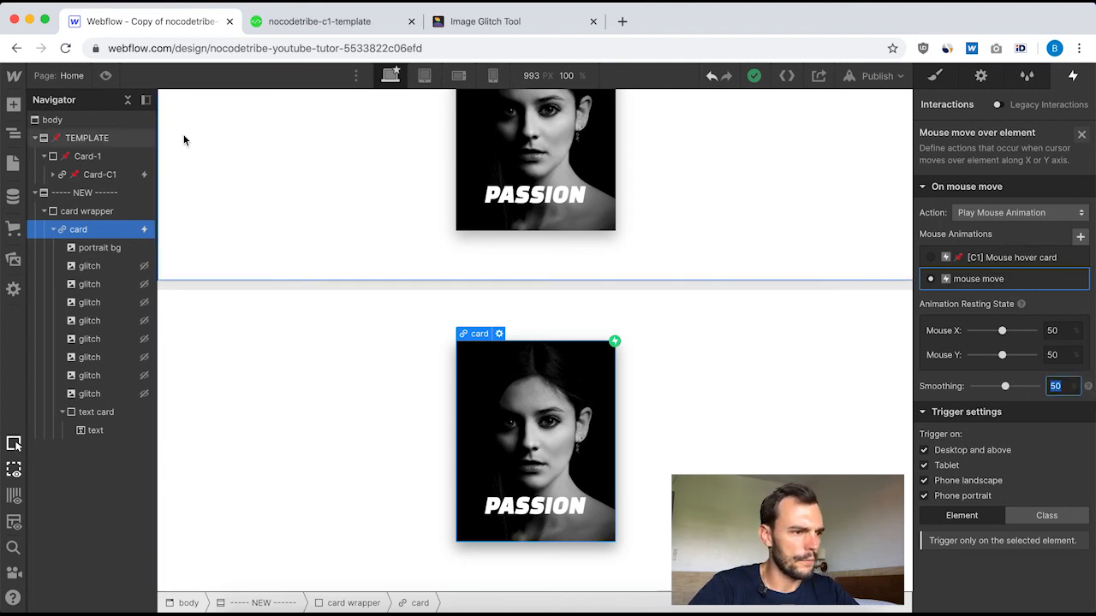
# Check the smoothing of the template card's mouse animation and set the new card's mouse move smoothing to 80.
pyautogui.click(85, 176)
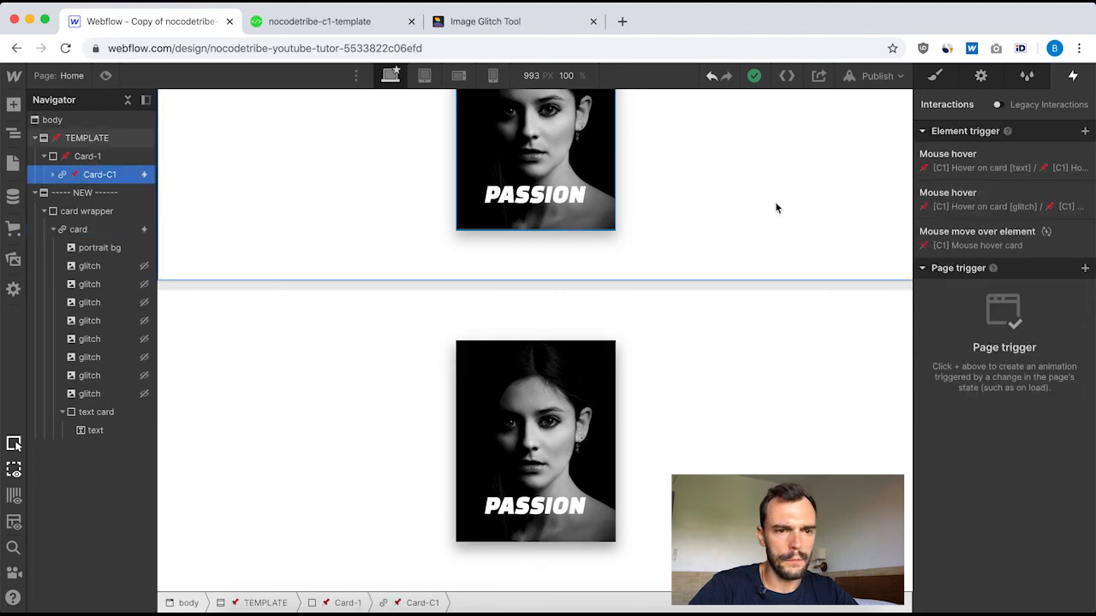
pyautogui.click(973, 247)
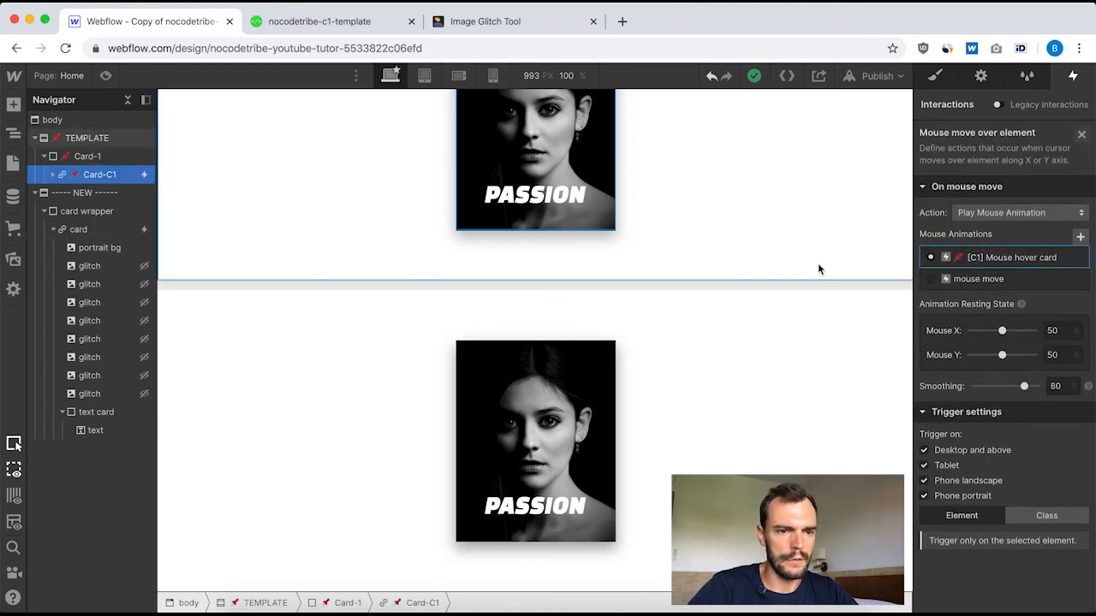
pyautogui.click(96, 231)
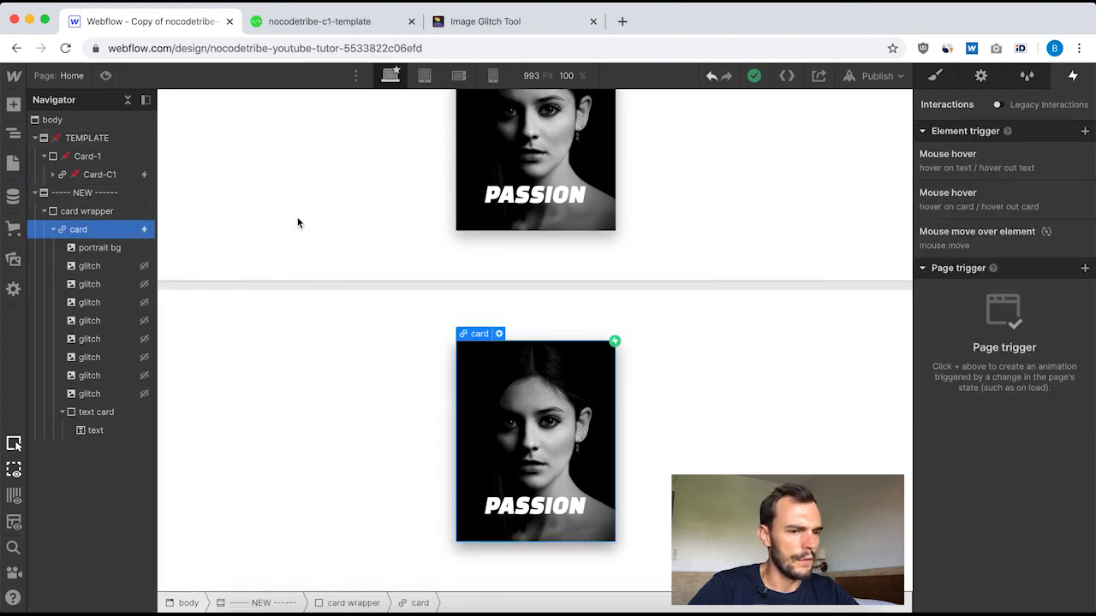
pyautogui.click(943, 234)
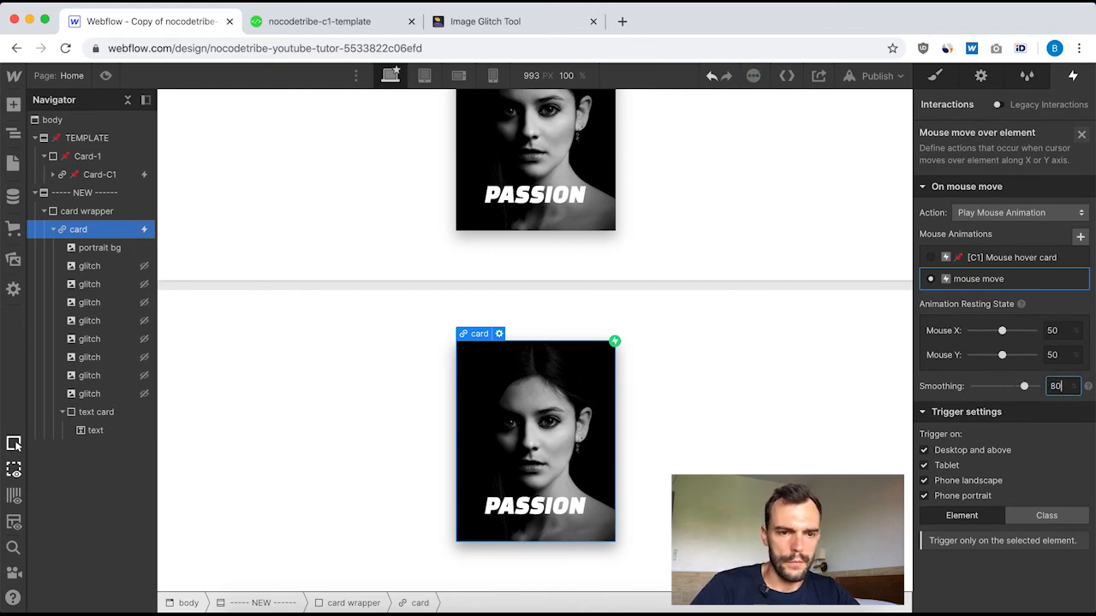
# Preview the page again and compare how smoothly both cards follow the mouse.
pyautogui.click(105, 76)
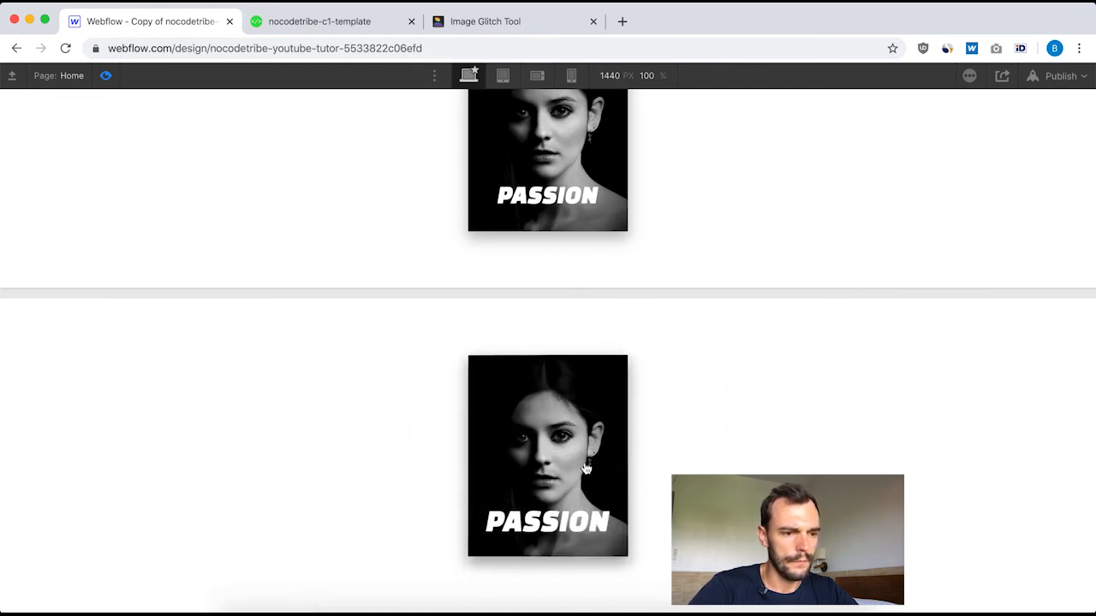
pyautogui.scroll(3, 707, 391)
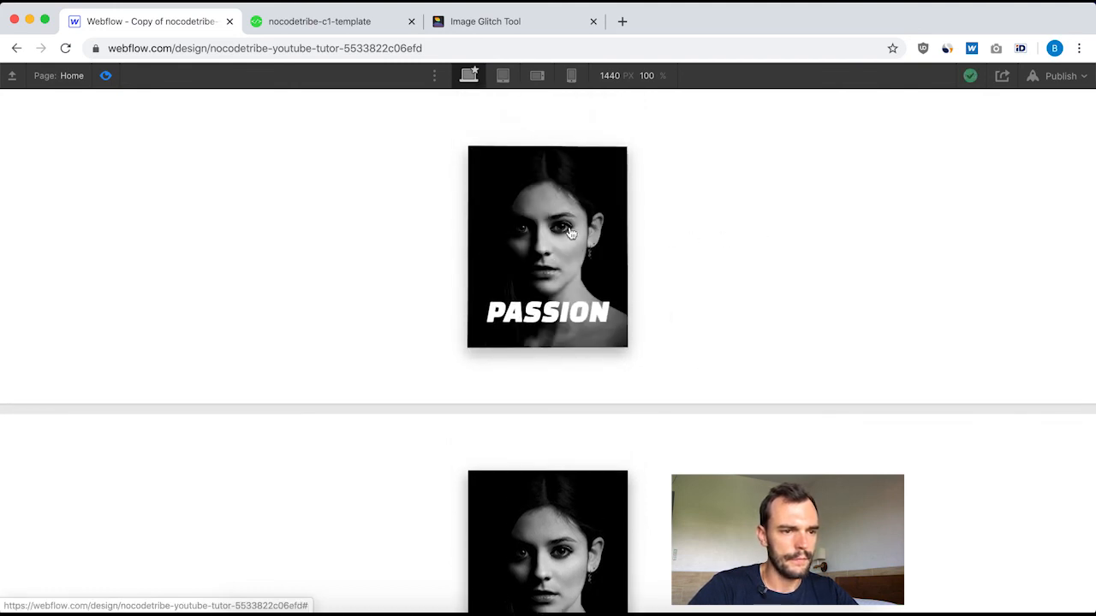
pyautogui.scroll(-3, 673, 317)
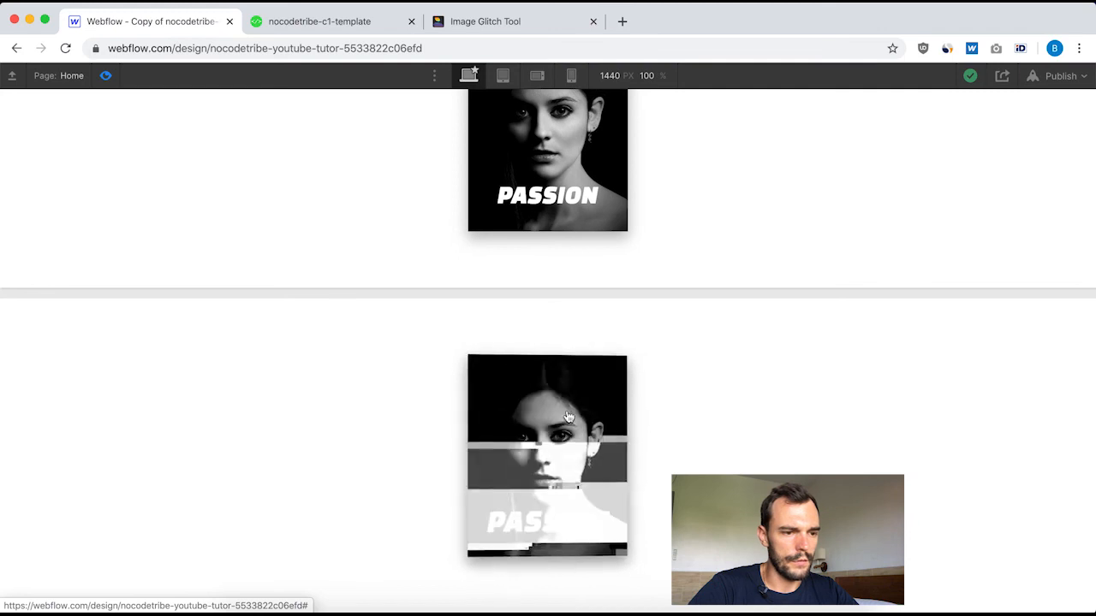